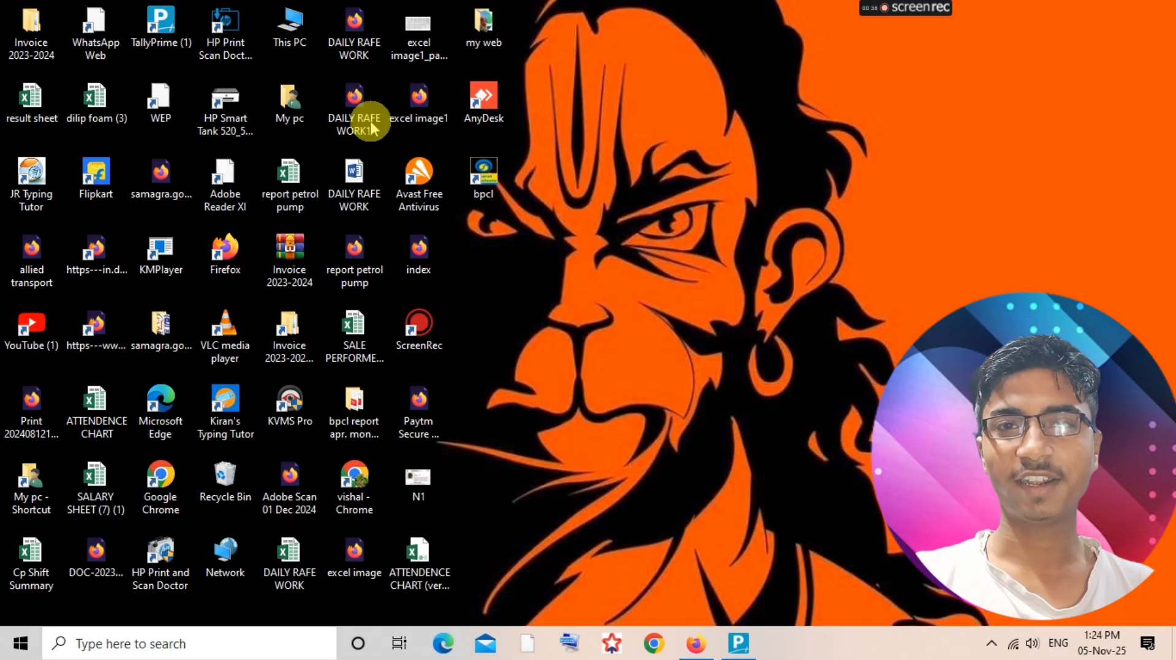
Launch TallyPrime from the desktop and continue in Educational Mode.
click(164, 24)
click(166, 20)
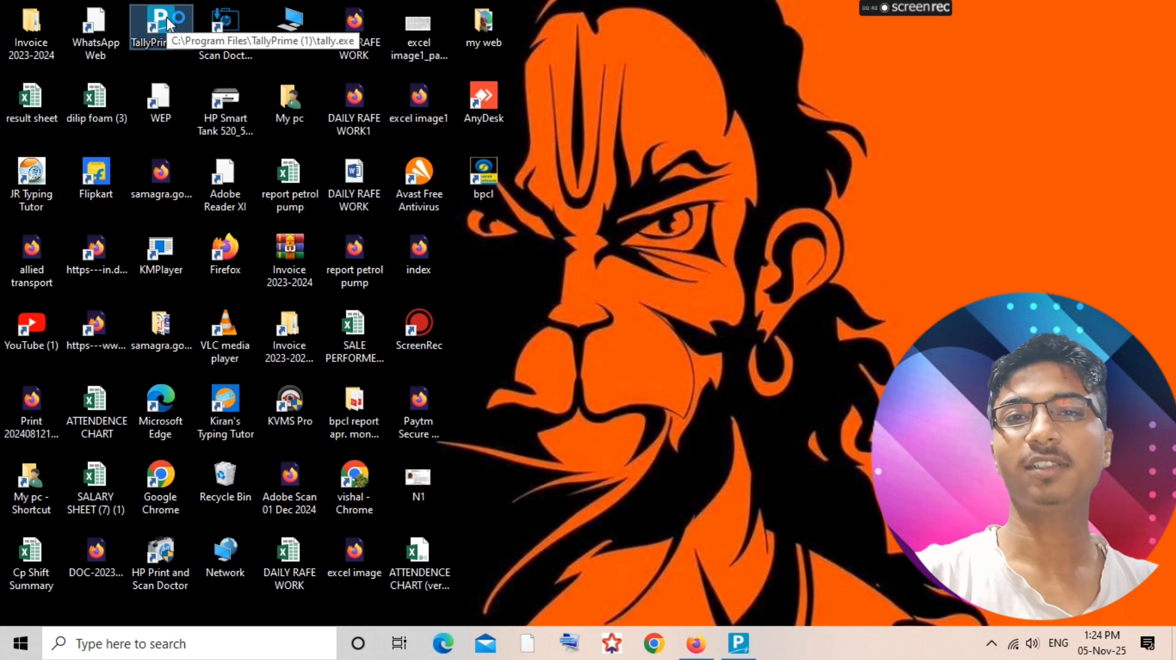
click(166, 20)
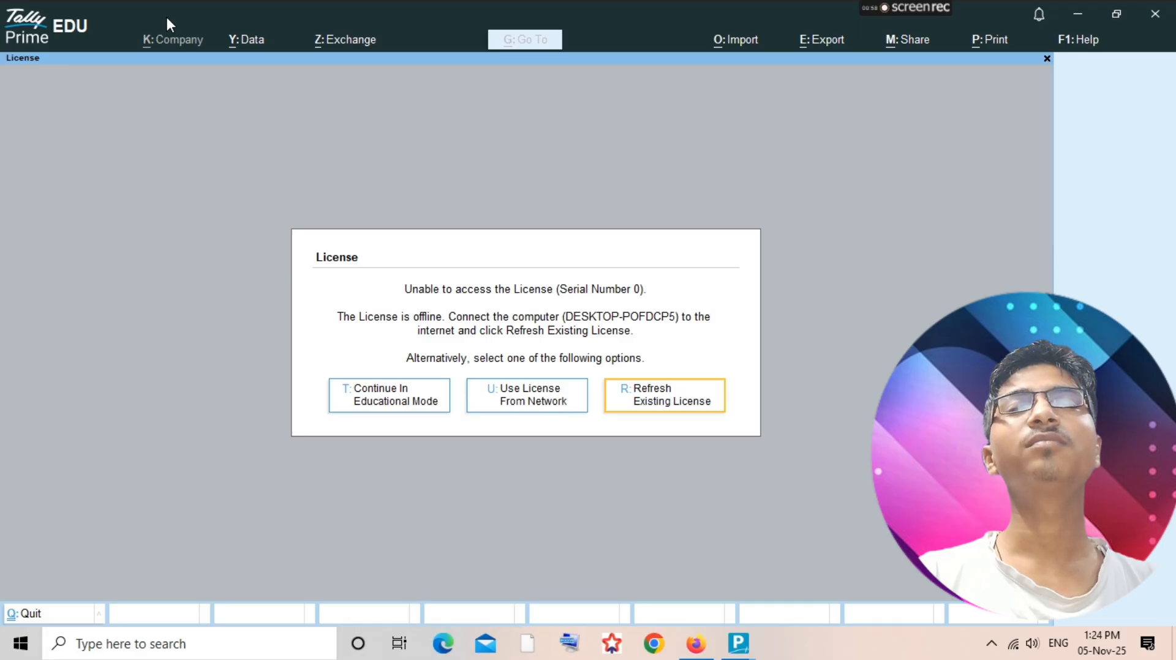
key(Right)
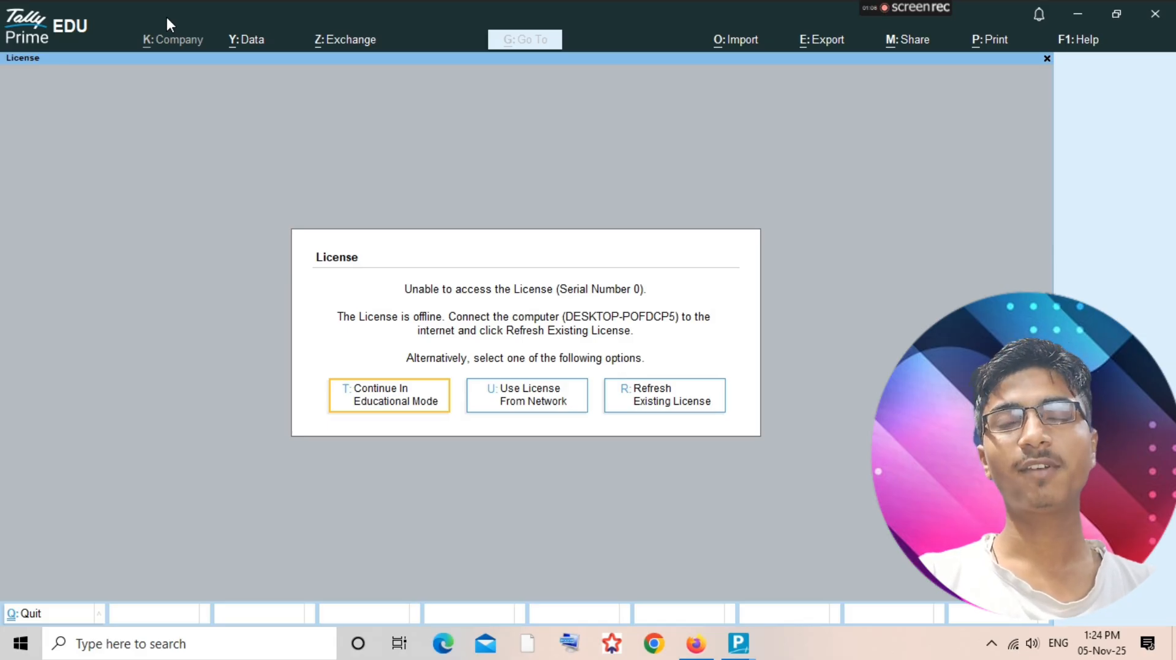
key(Left)
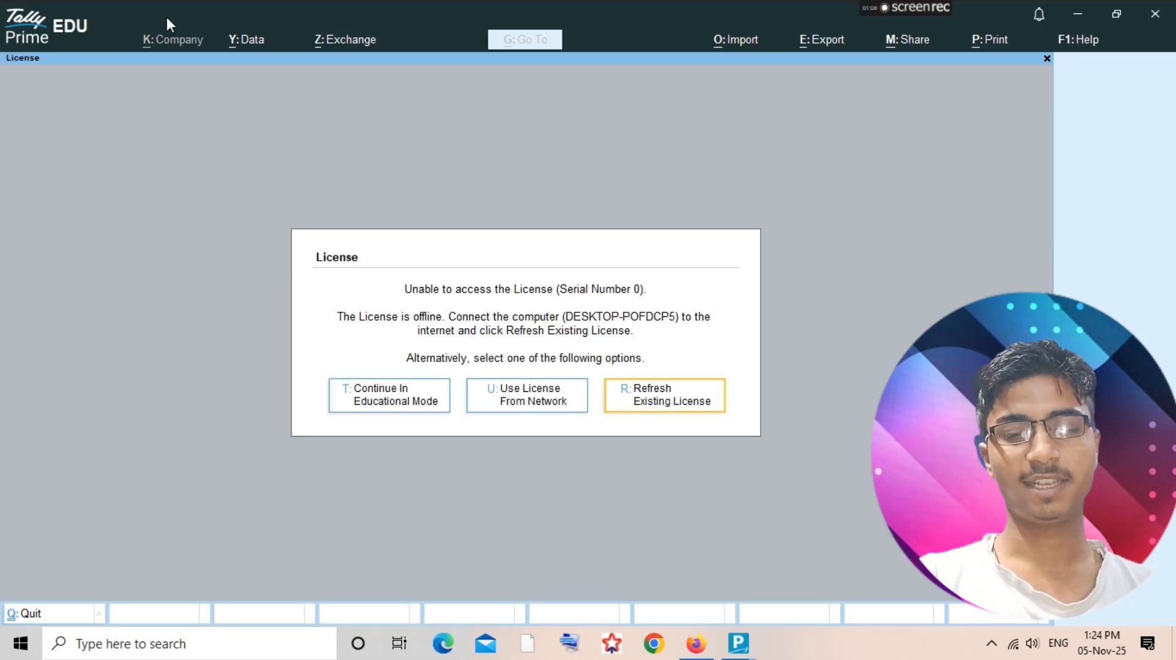
key(Left)
key(Left)
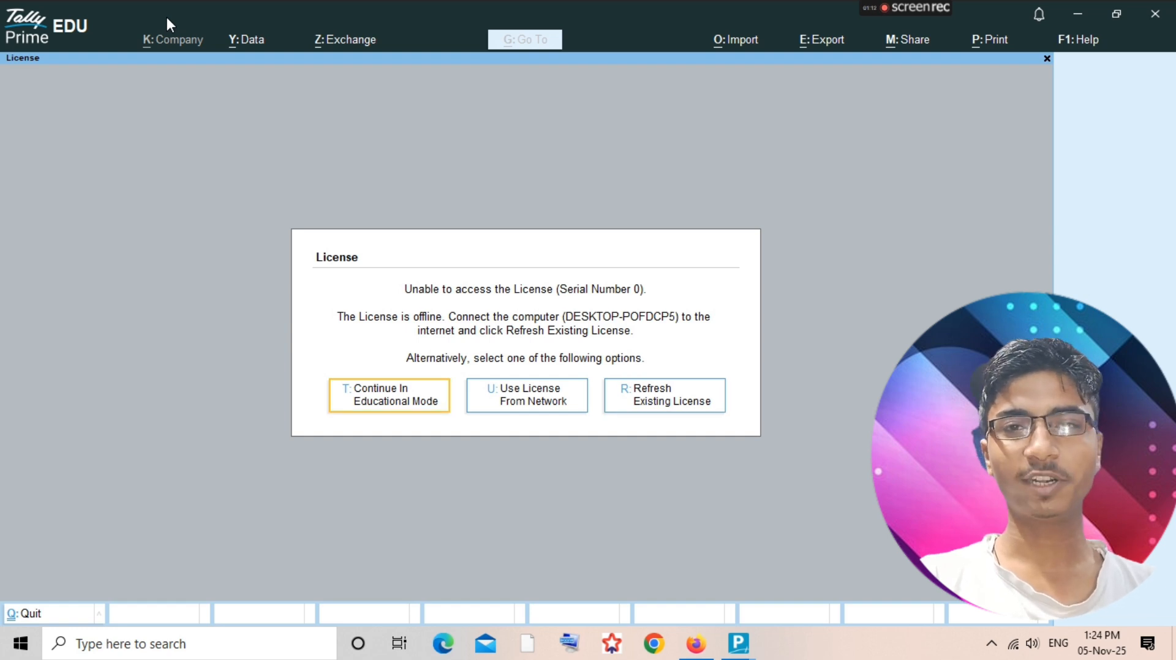
key(Return)
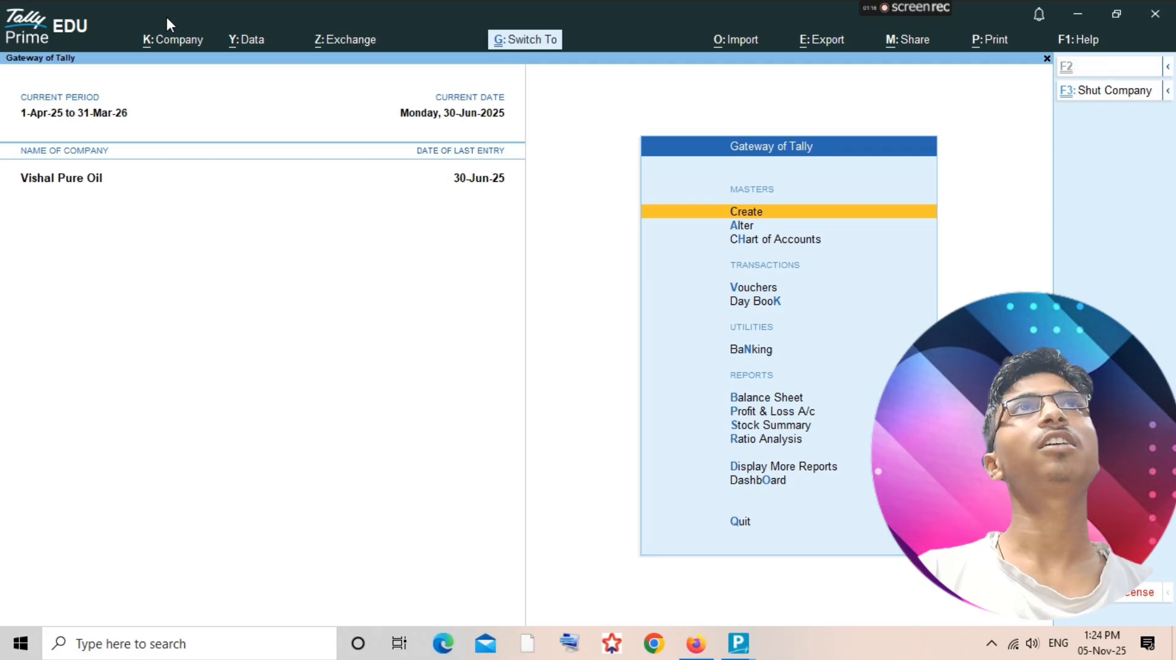
Start selecting another company and change the company data location to the D:\ drive.
key(alt+F3)
key(Return)
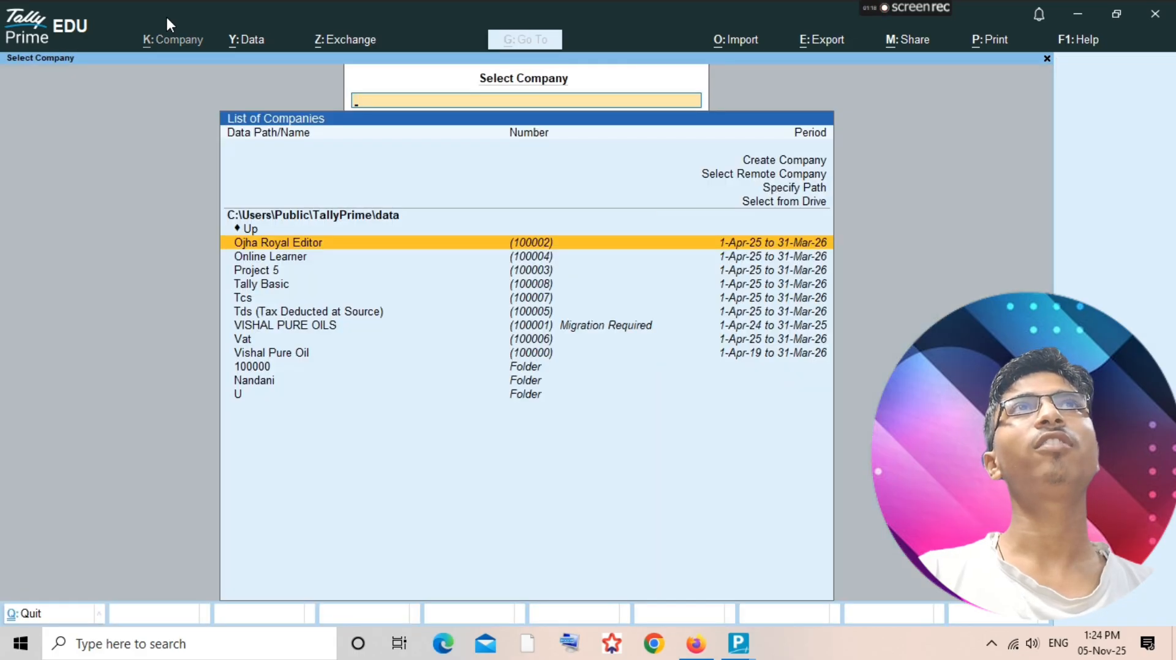
key(Up)
key(Up)
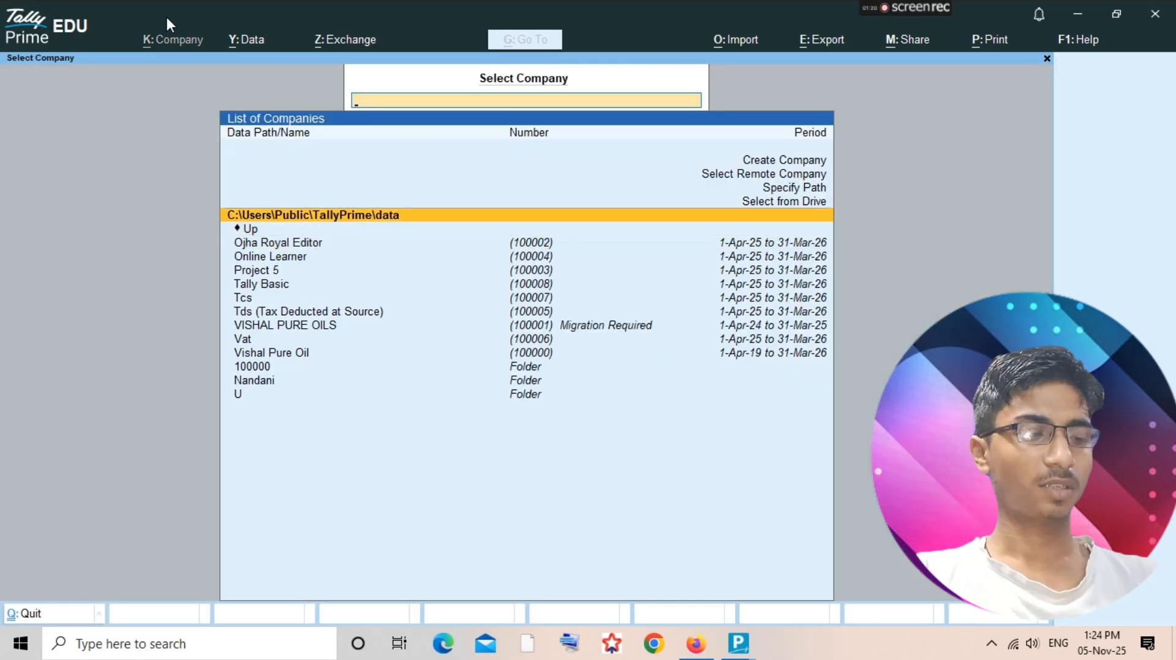
key(Return)
key(Down)
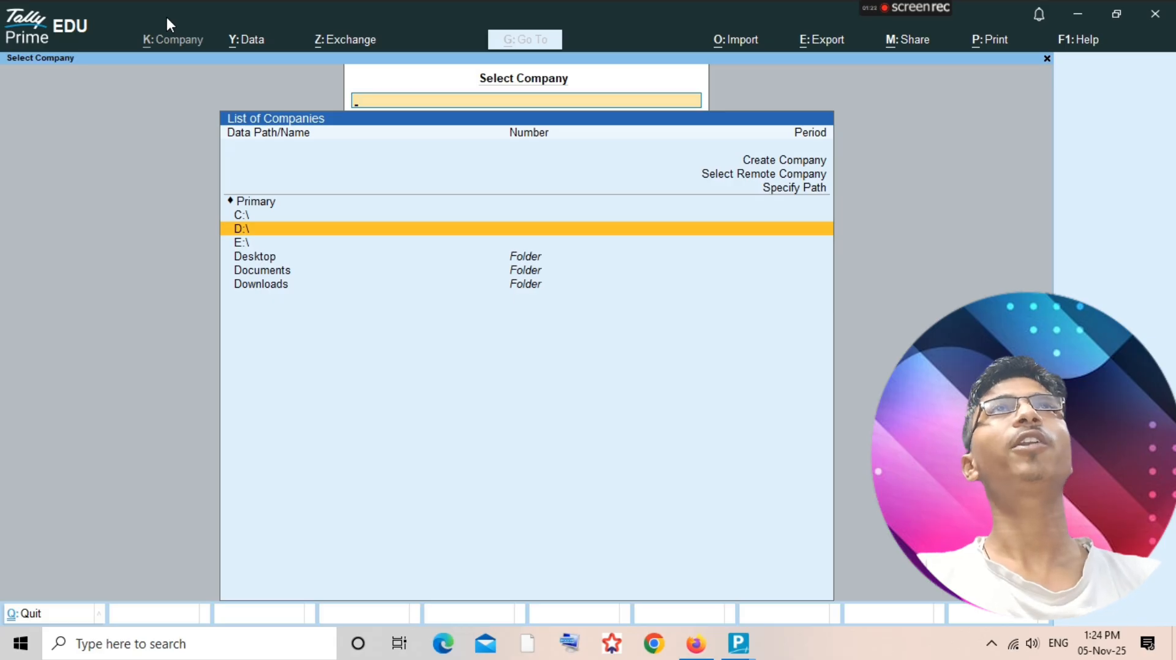
key(Return)
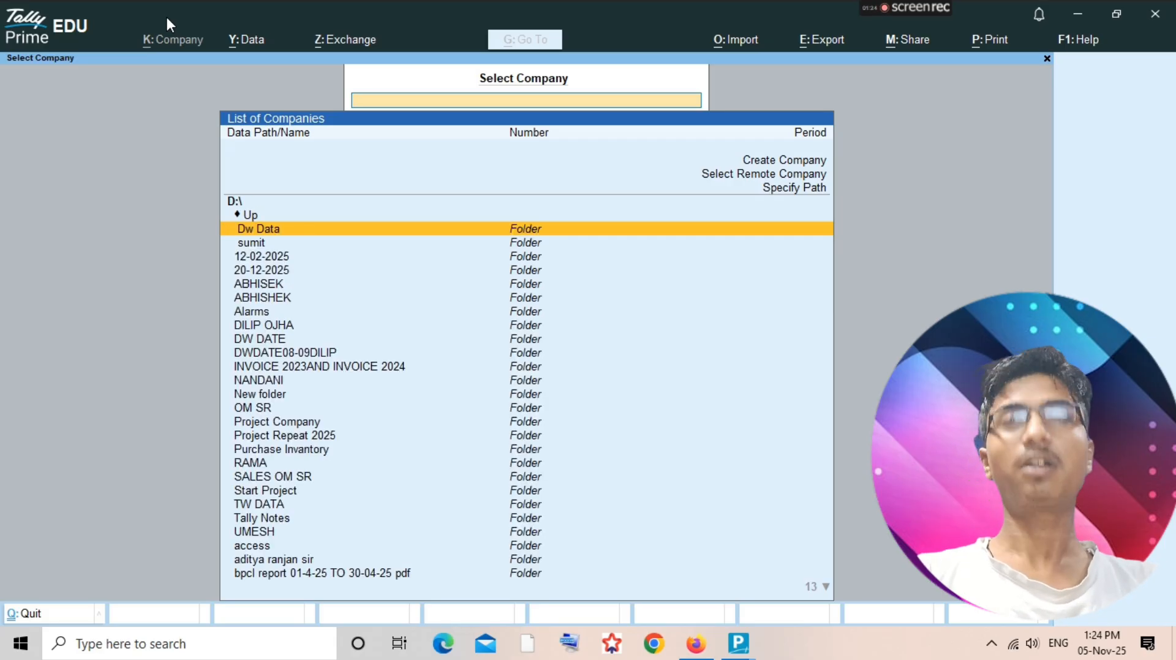
Open the company Tally Prime Tutorial from the Tally Notes folder.
key(Down)
key(Down)
key(Down)
key(Down)
key(Down)
key(Down)
key(Down)
key(Down)
key(Down)
key(Down)
key(Down)
key(Down)
key(Down)
key(Down)
key(Down)
key(Down)
key(Down)
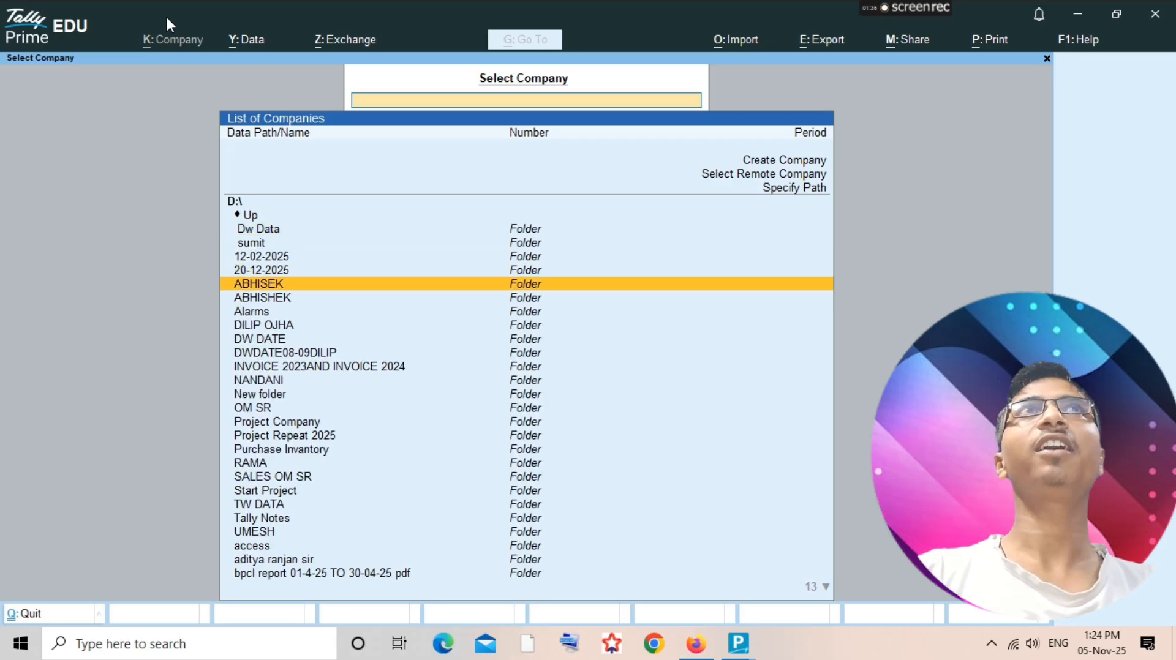
key(Down)
key(Down)
key(Down)
key(Down)
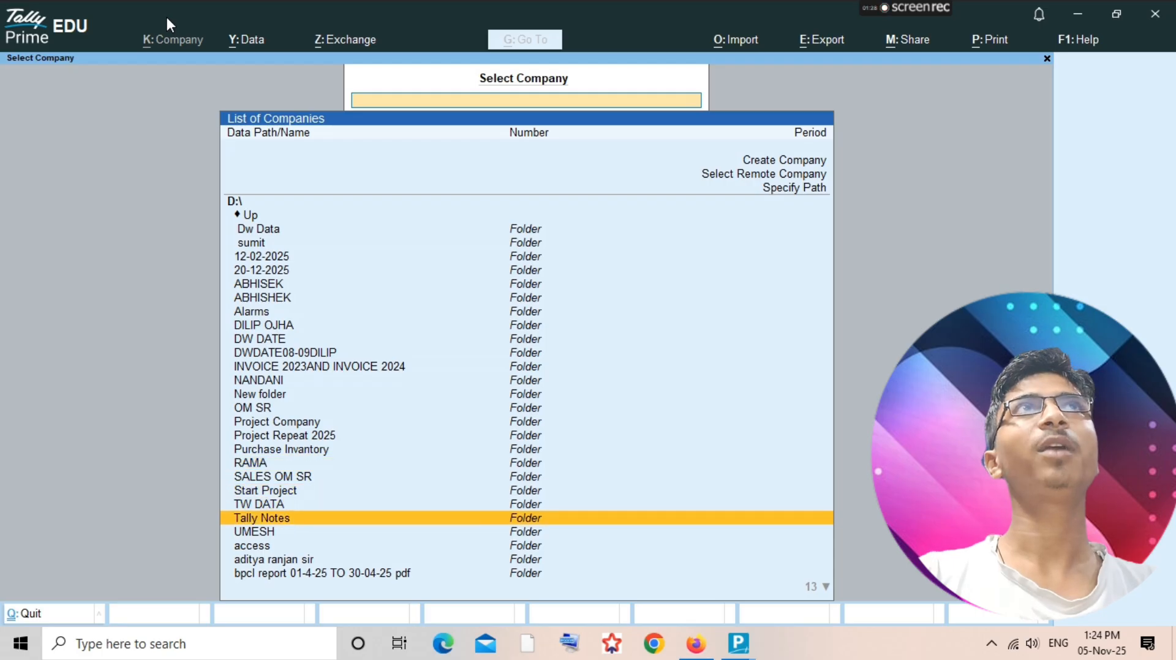
key(Return)
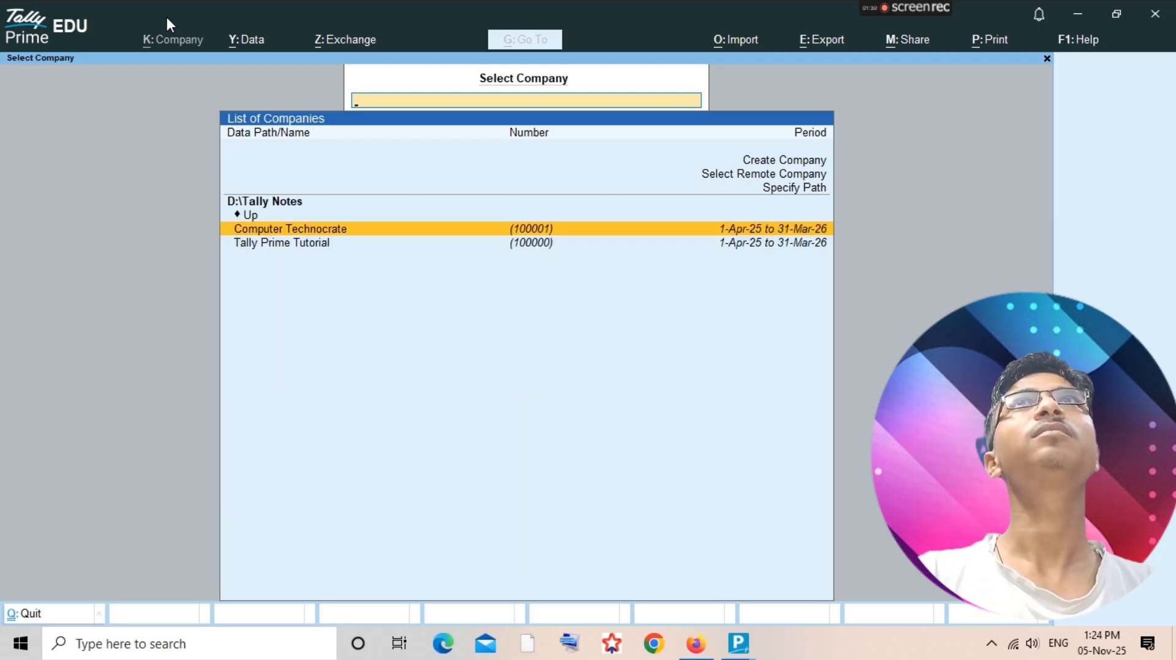
key(Down)
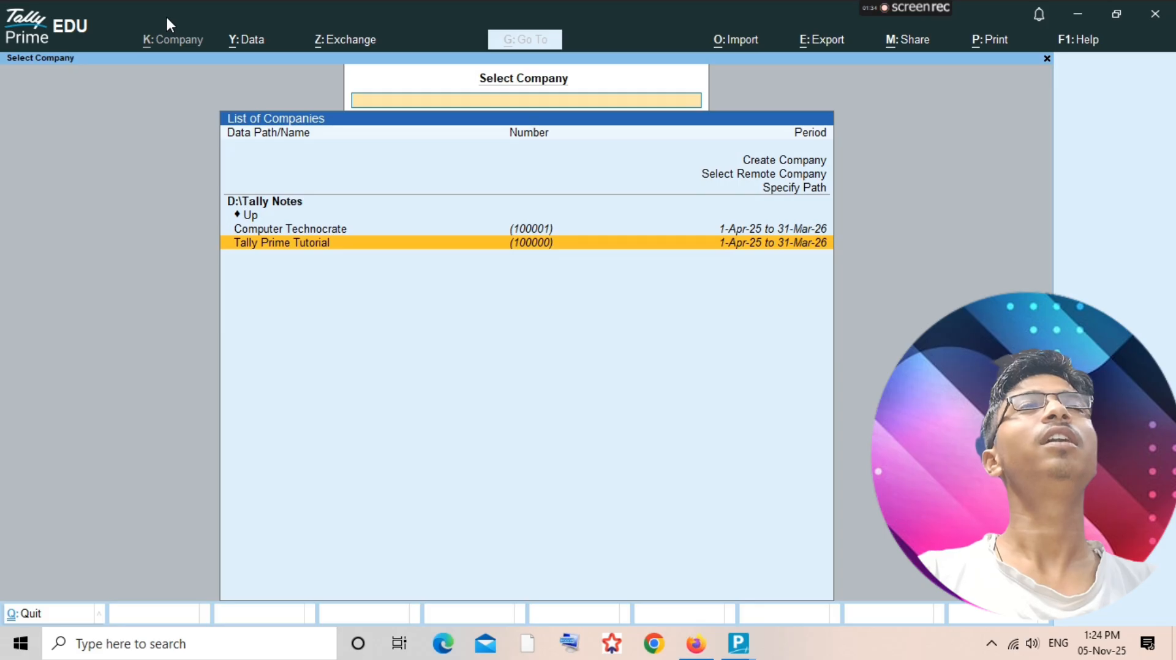
key(Return)
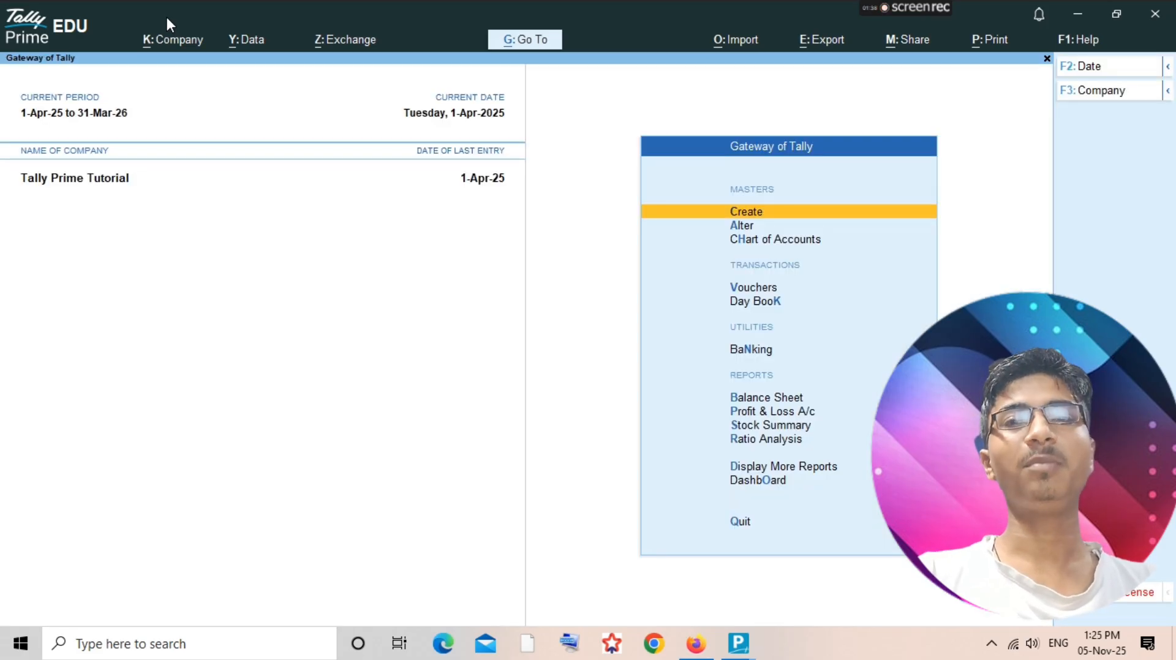
Delete the 1-Apr-25 contra voucher for the cash deposit from the Sbi Bank ledger and return to the Gateway of Tally.
key(d)
key(a)
key(l)
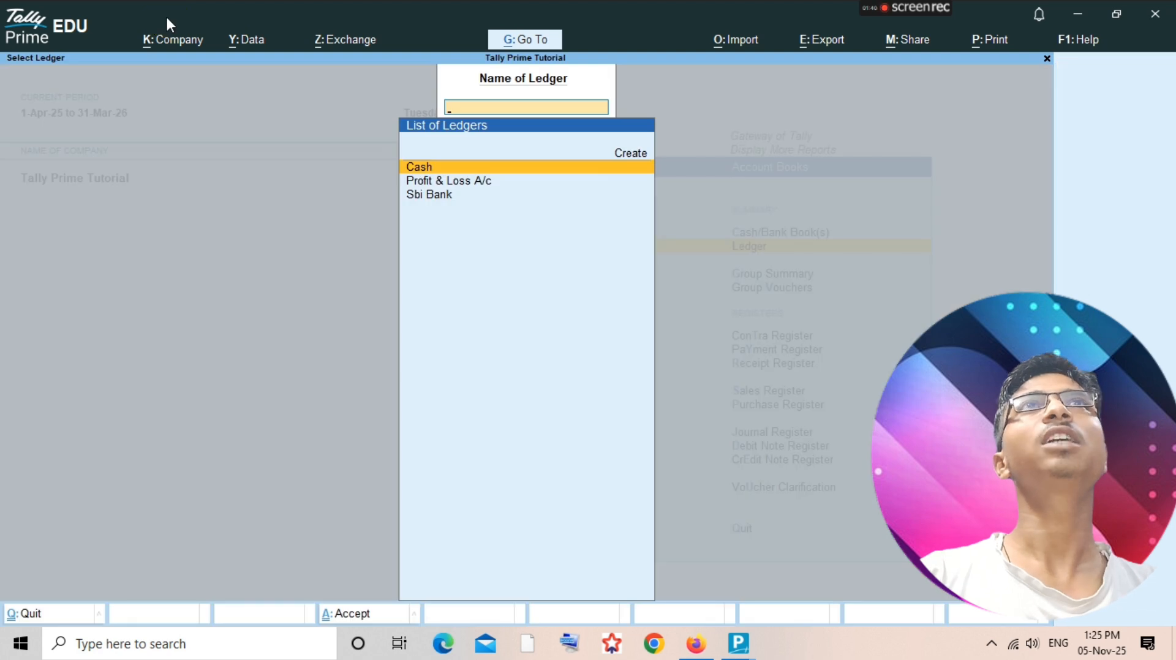
key(Down)
key(Down)
key(Return)
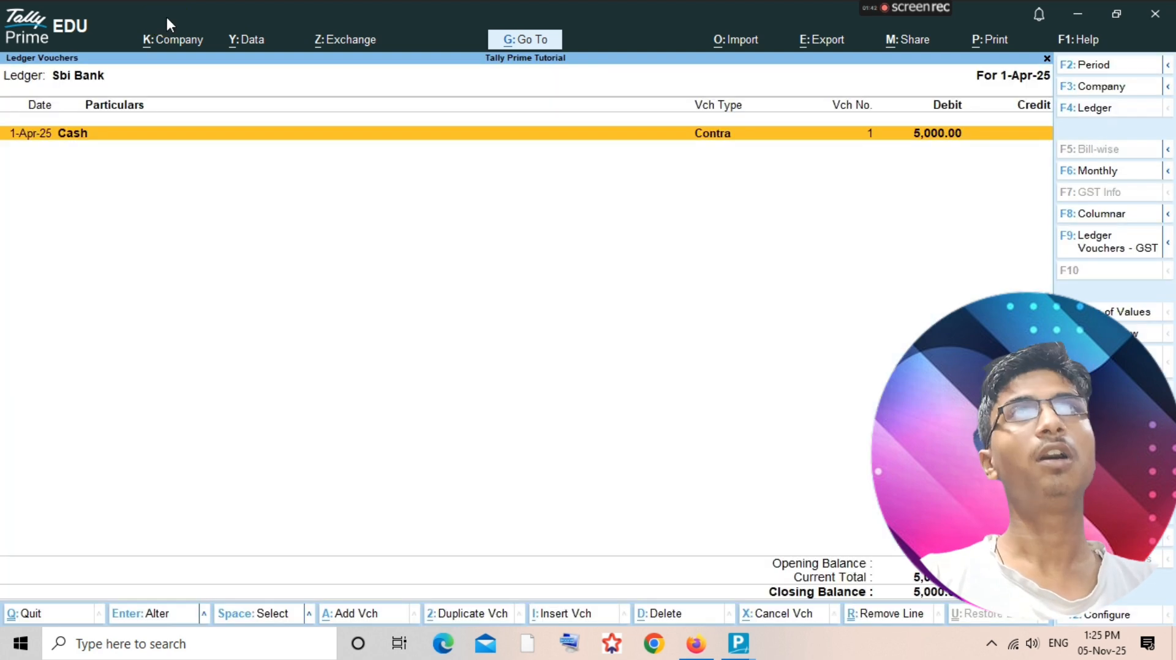
key(Return)
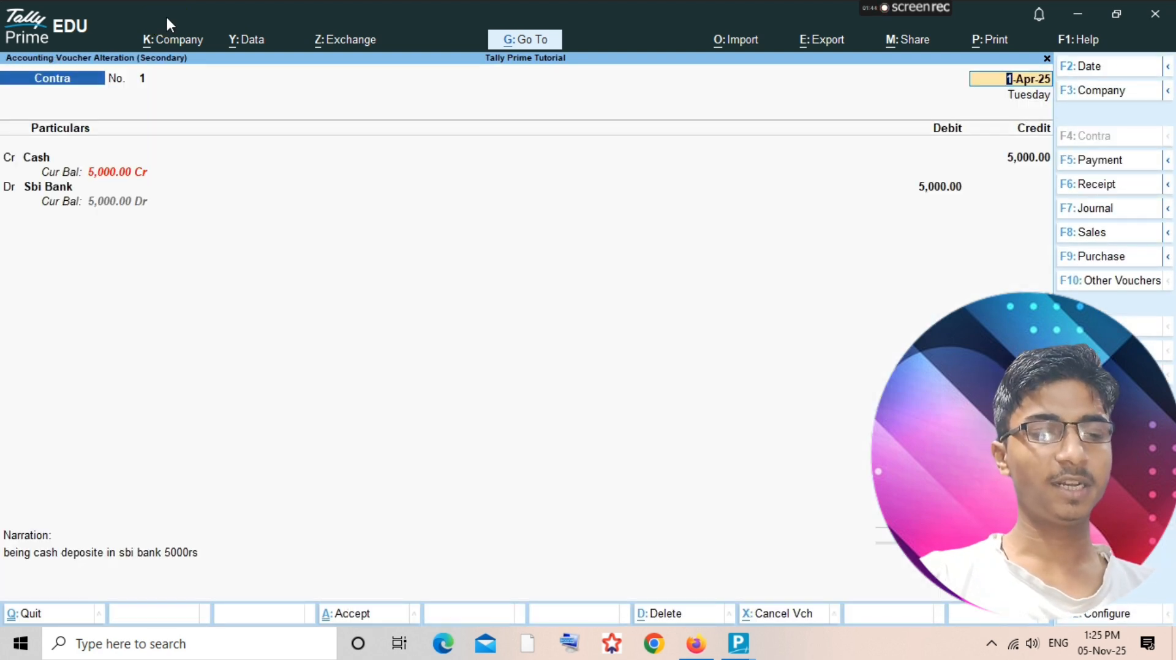
key(alt+d)
key(Return)
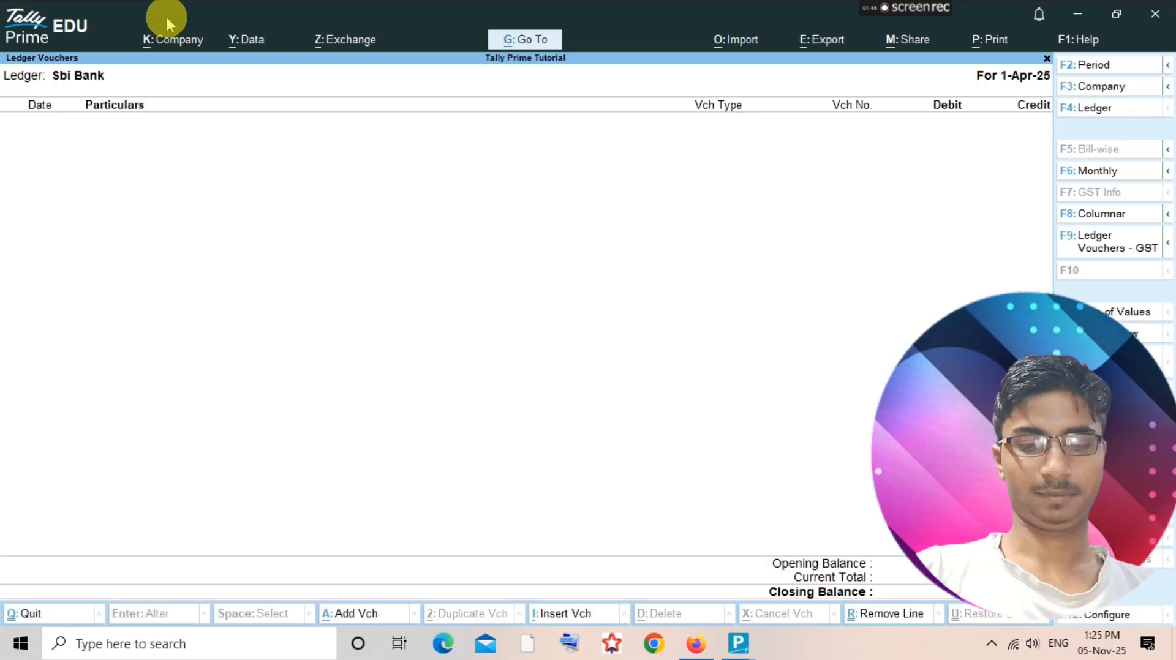
key(Escape)
key(Escape)
key(Escape)
key(Escape)
key(Escape)
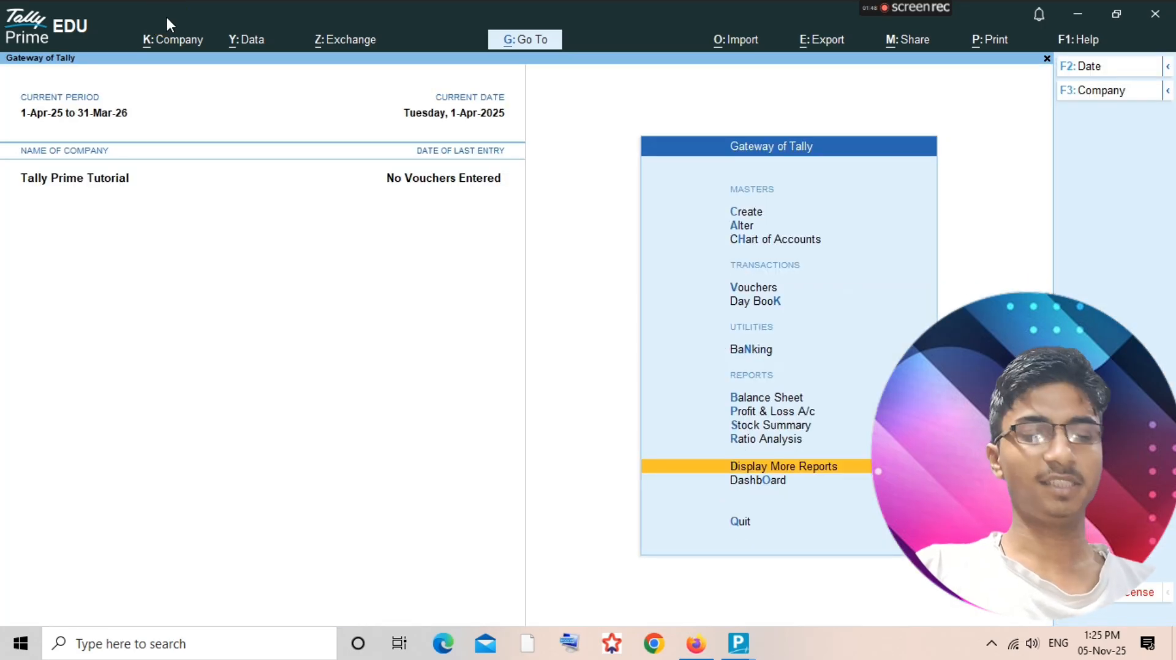
Check the Day Book for remaining vouchers and return to the Gateway of Tally.
key(Escape)
key(k)
click(167, 17)
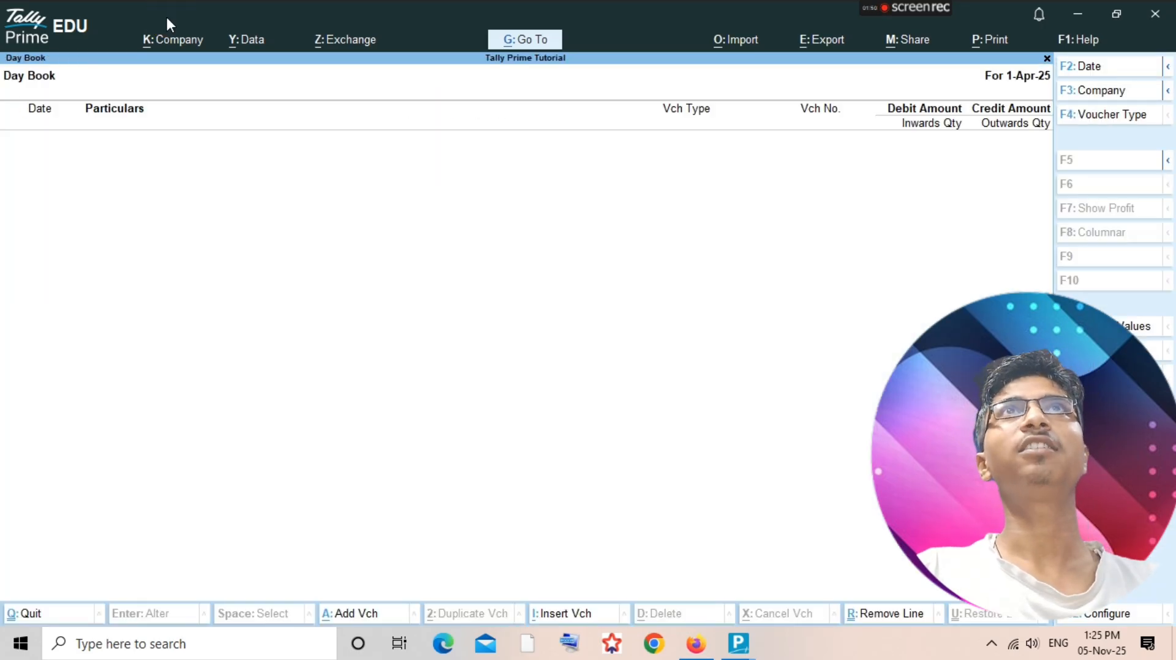
key(Escape)
key(Escape)
key(Escape)
key(Escape)
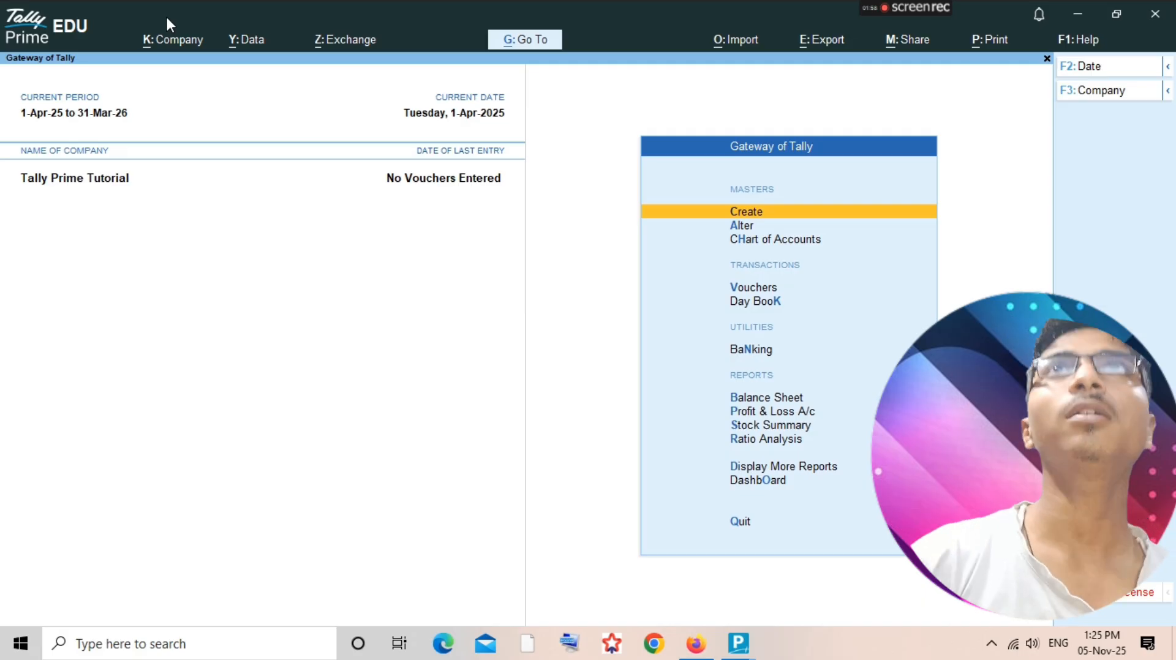
Switch to Adobe Scan 05 Nov 2025.pdf in Firefox and review the Question No. 1 transactions and the balance table in a maximized window.
key(super+Tab)
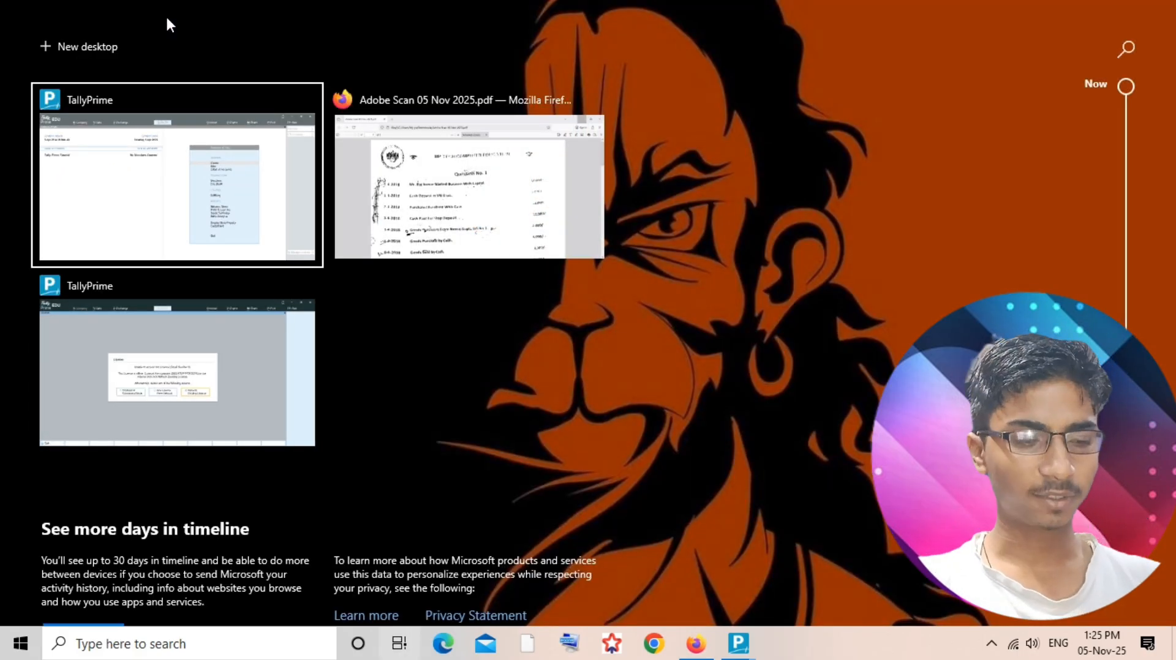
key(Right)
key(Return)
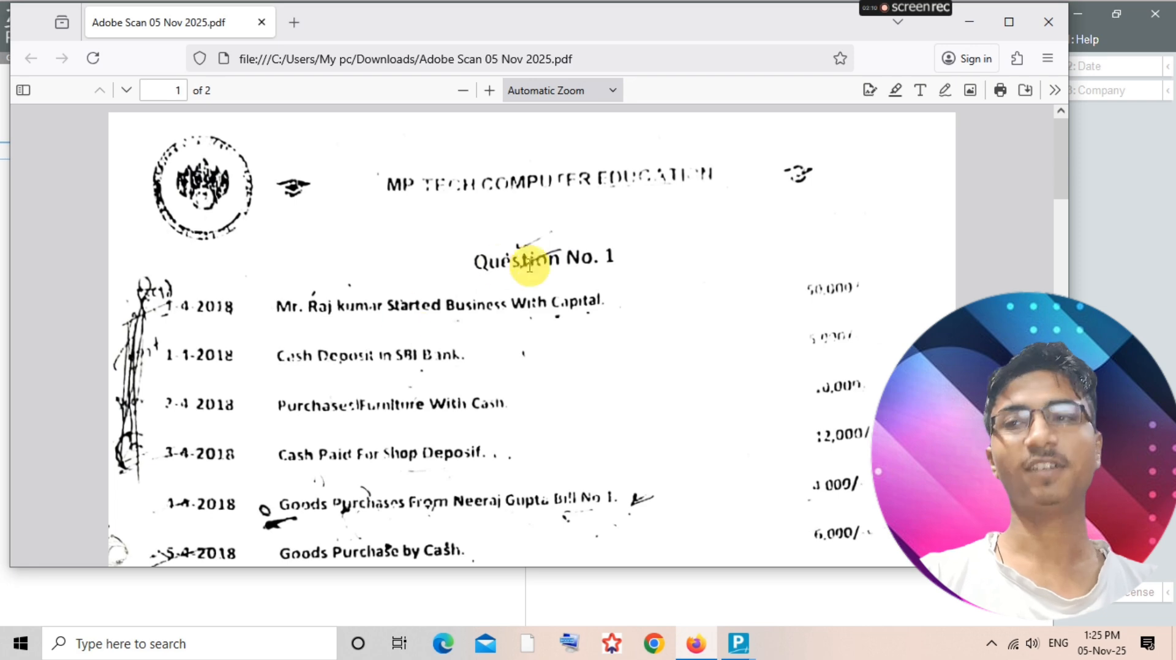
scroll(343, 373, down, 3)
scroll(429, 453, down, 6)
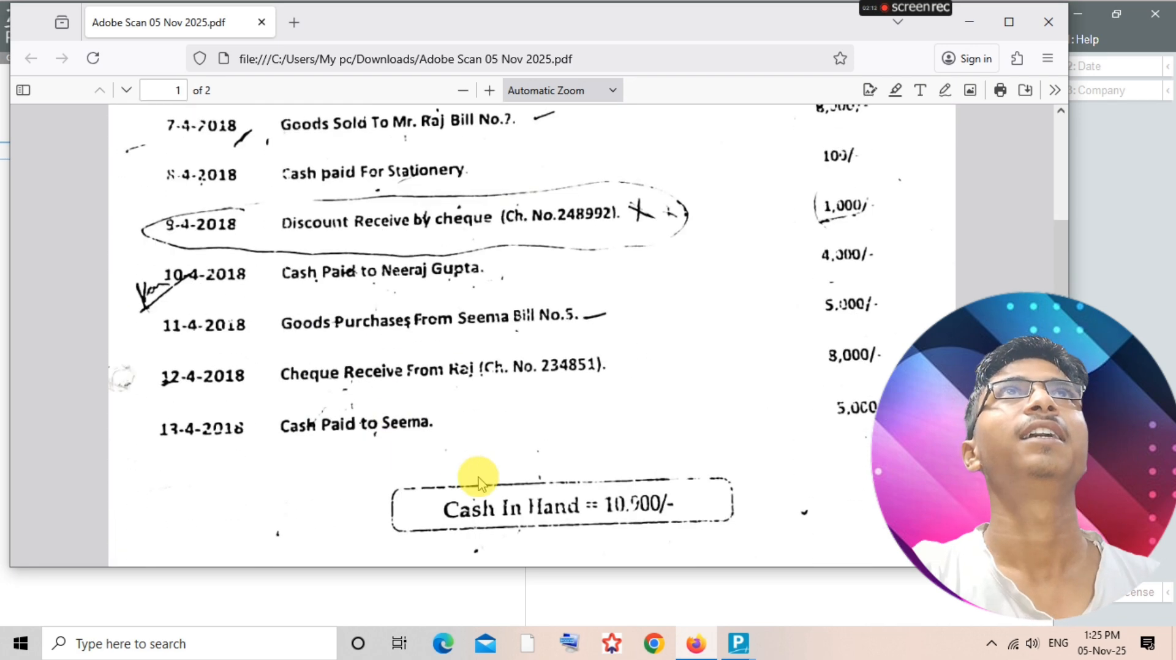
scroll(558, 452, down, 6)
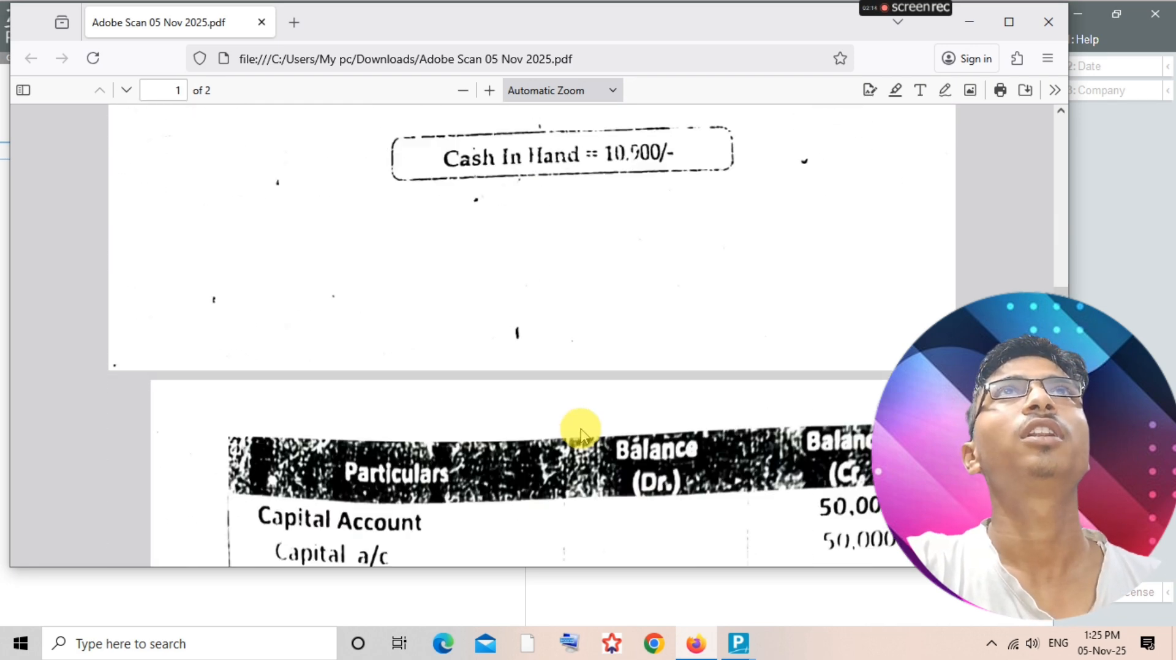
scroll(581, 433, up, 15)
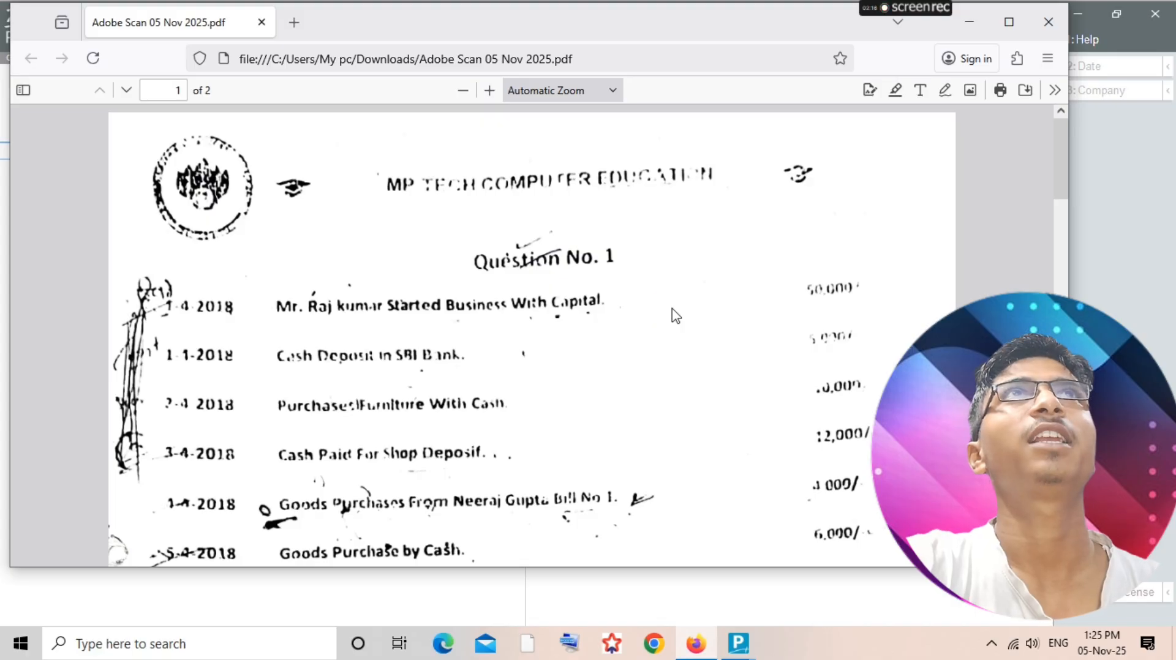
scroll(611, 435, down, 20)
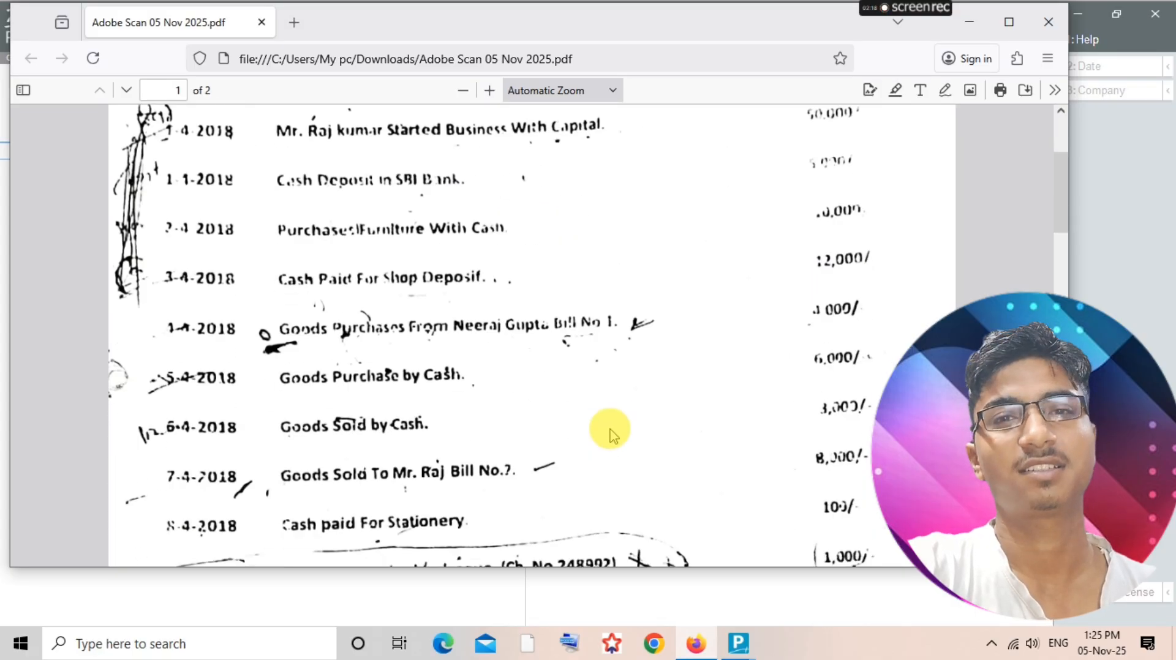
scroll(613, 436, down, 4)
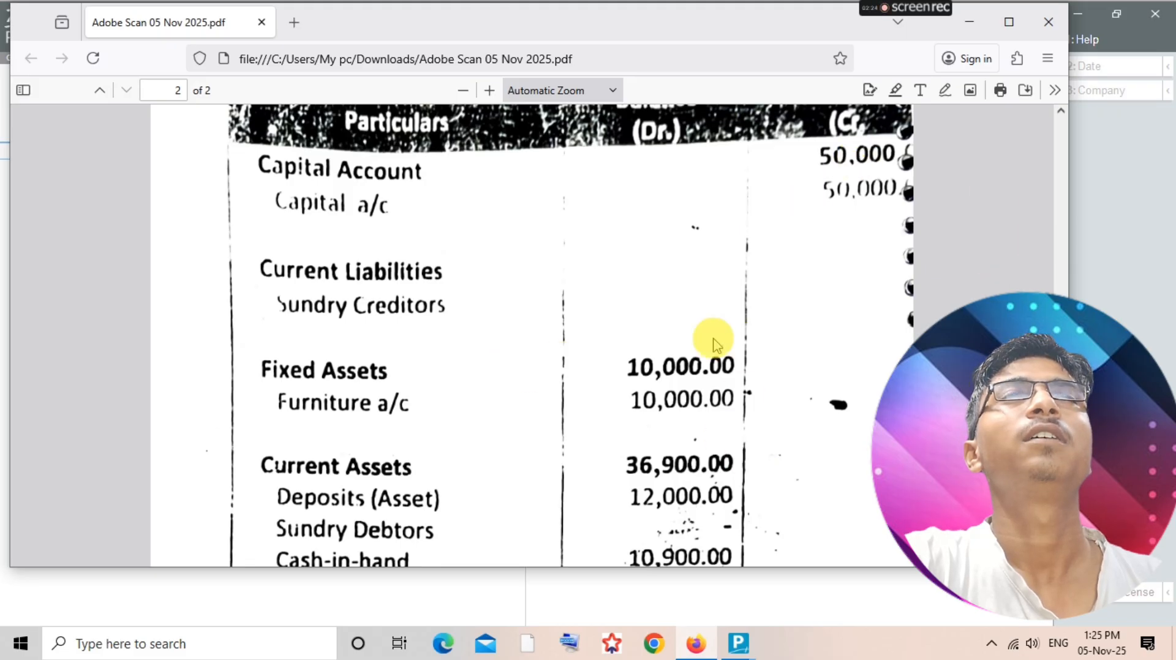
scroll(635, 452, down, 15)
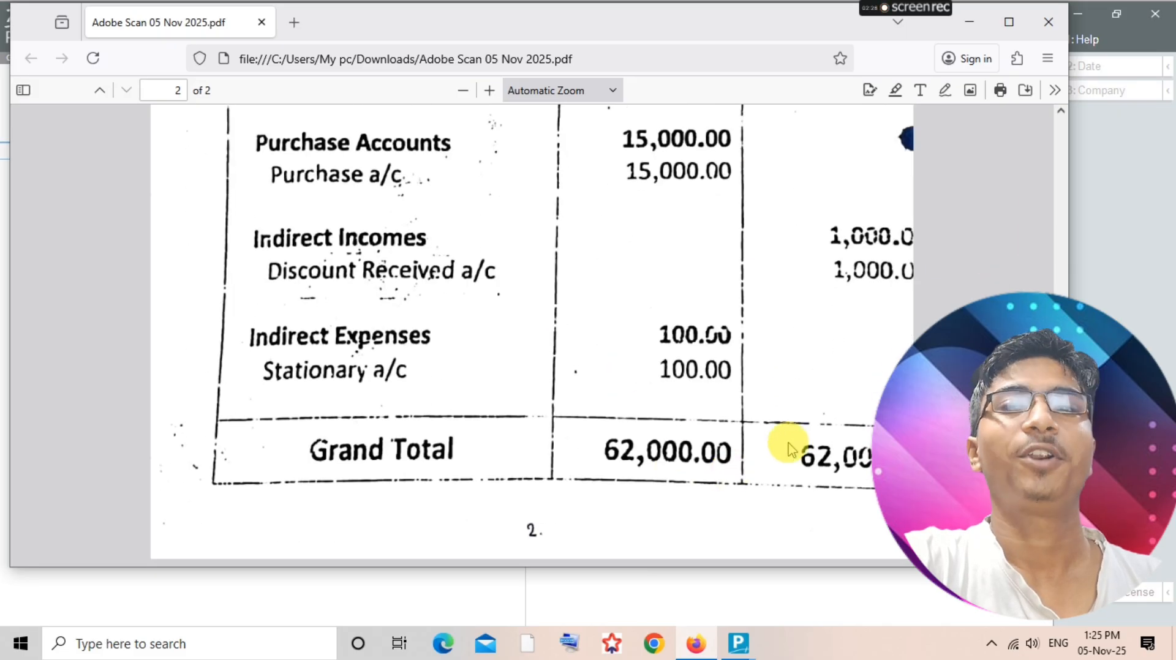
scroll(661, 353, up, 10)
scroll(660, 354, up, 20)
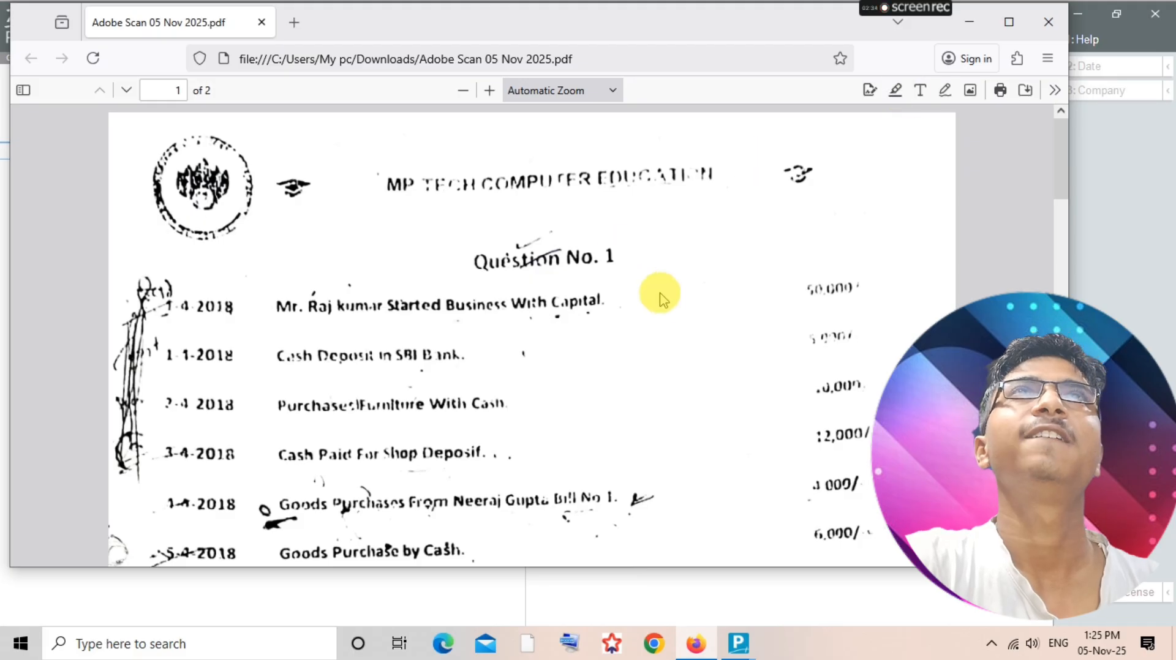
click(1008, 22)
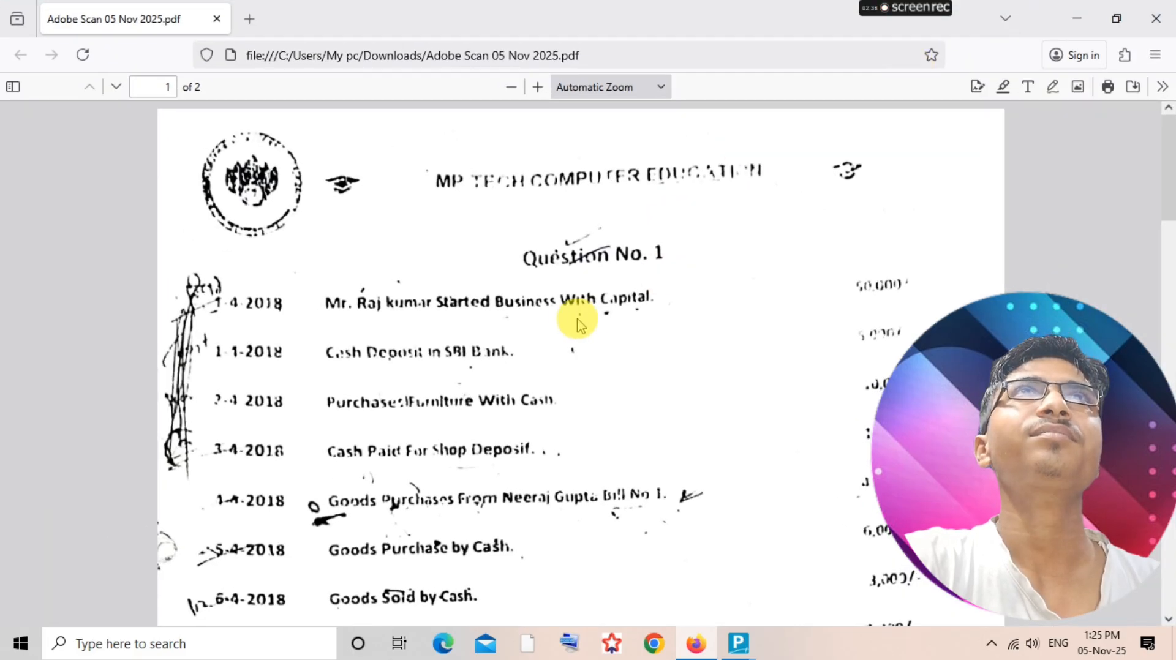
Switch to TallyPrime and start creating a new company in the Tally Notes folder.
key(super+Tab)
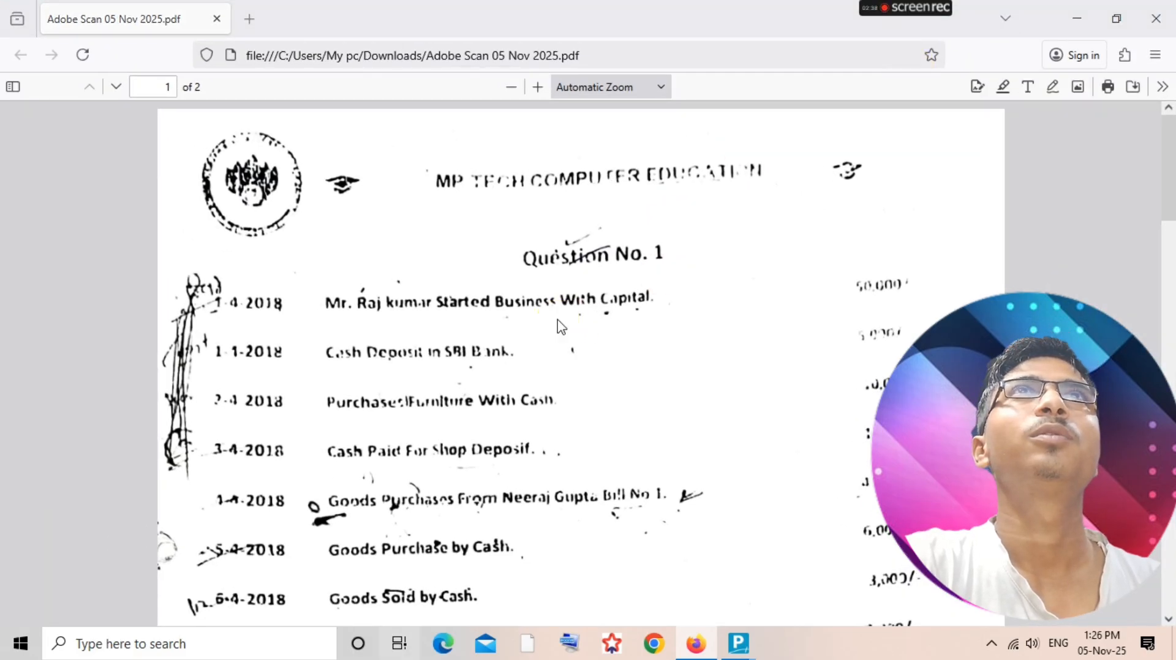
key(Return)
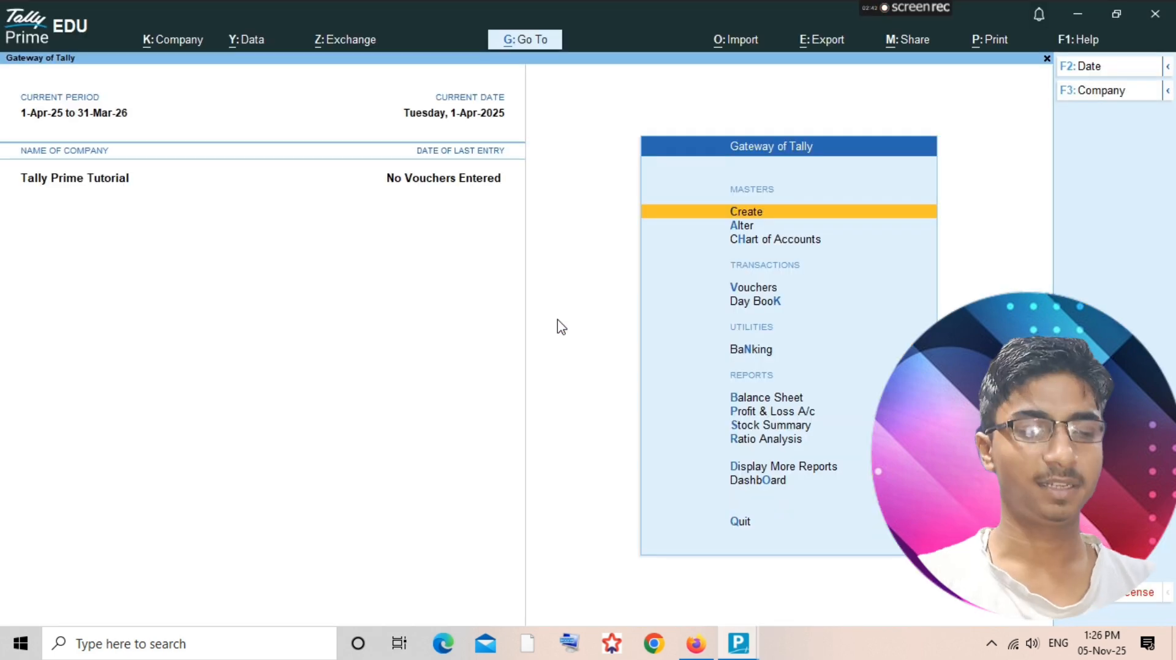
key(alt+F3)
key(Return)
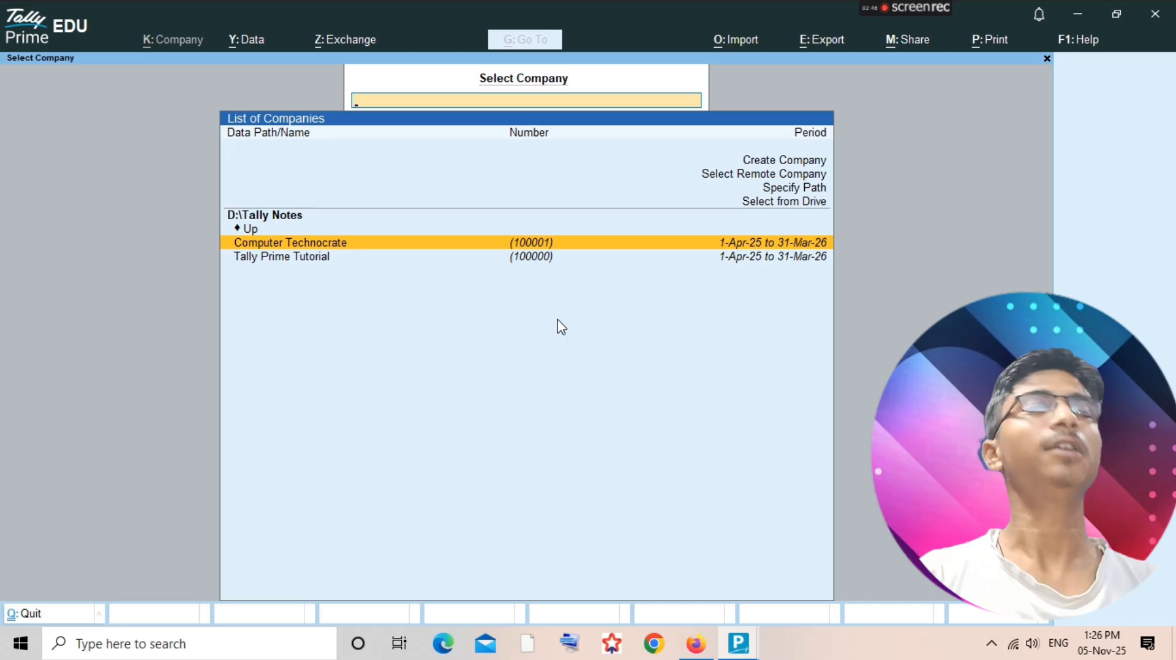
key(alt+c)
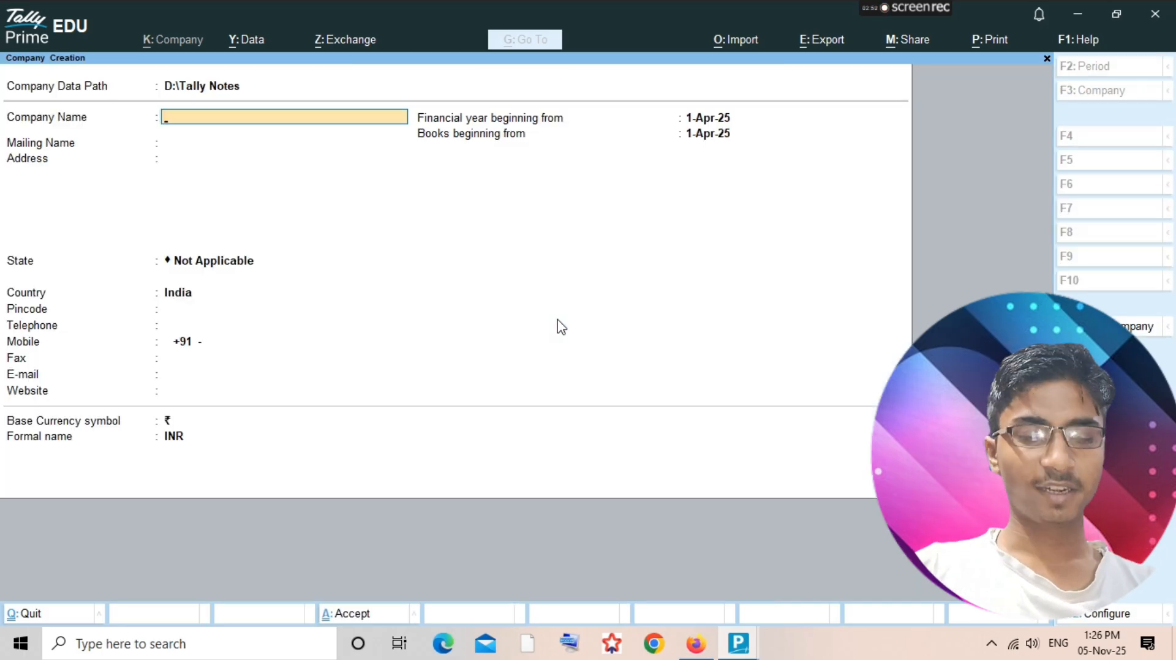
Name the company Assignment 1, keep the remaining company details at their defaults, and save it with the default features.
text(Assi)
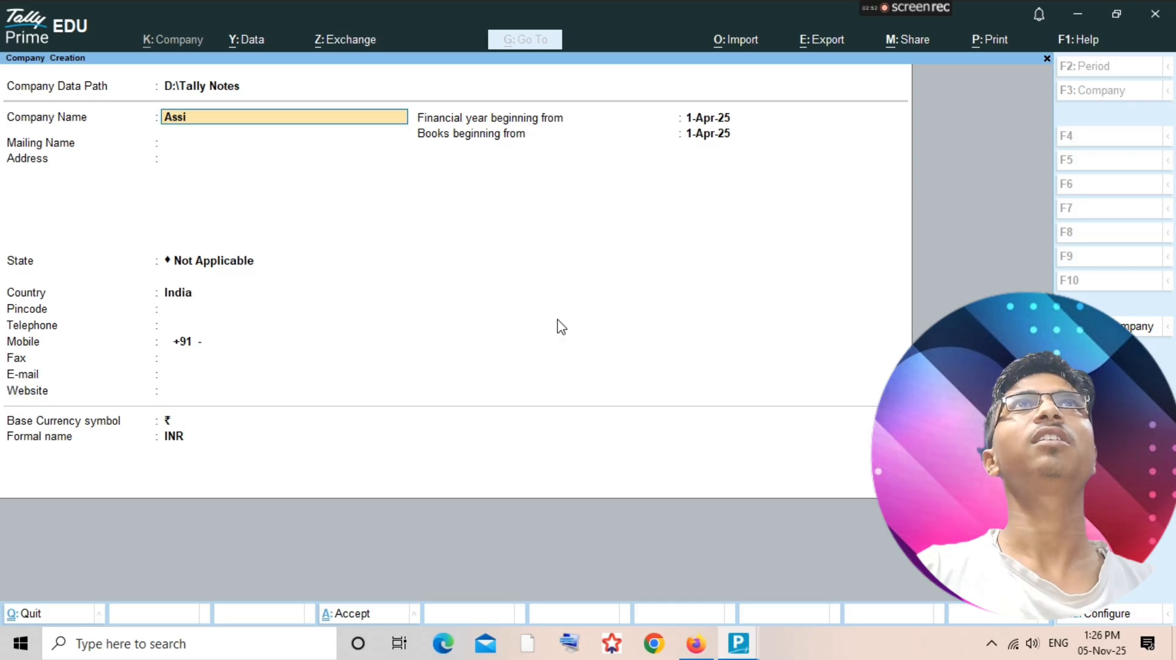
text(gnment)
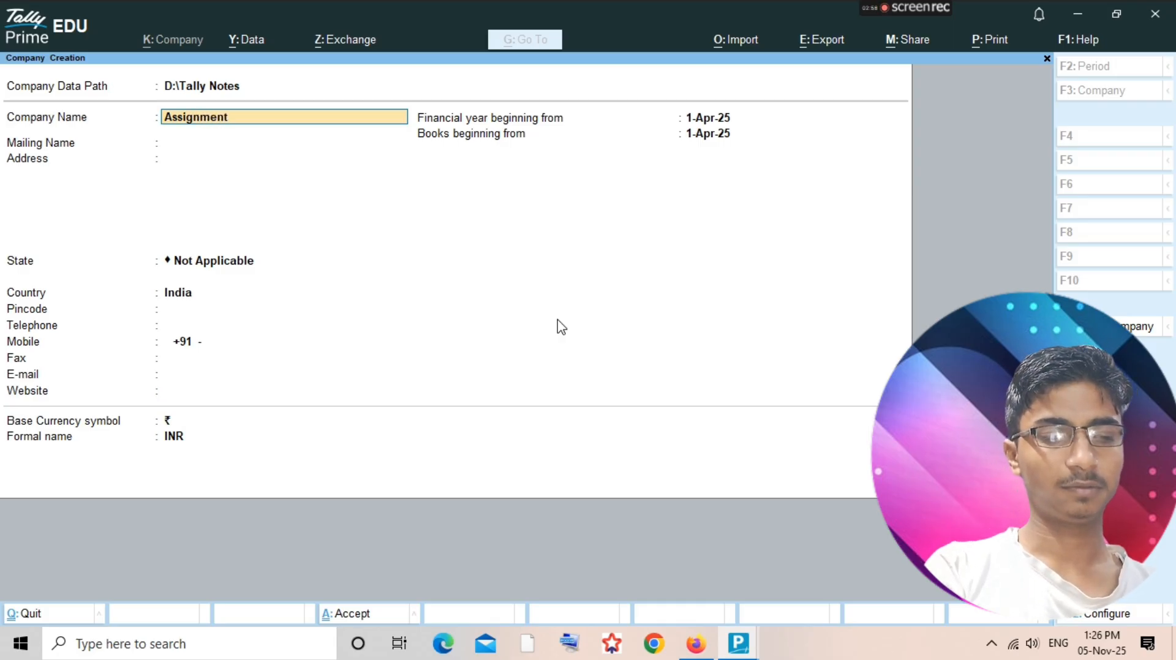
text( 1)
key(Return)
key(Return)
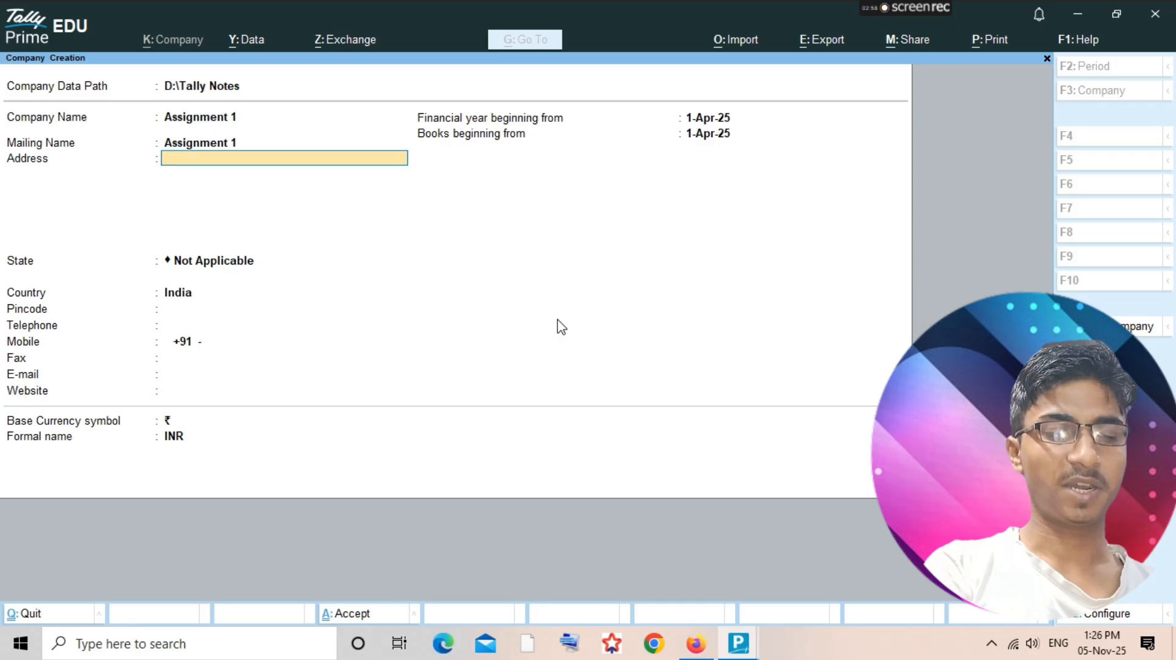
key(Return)
key(Return)
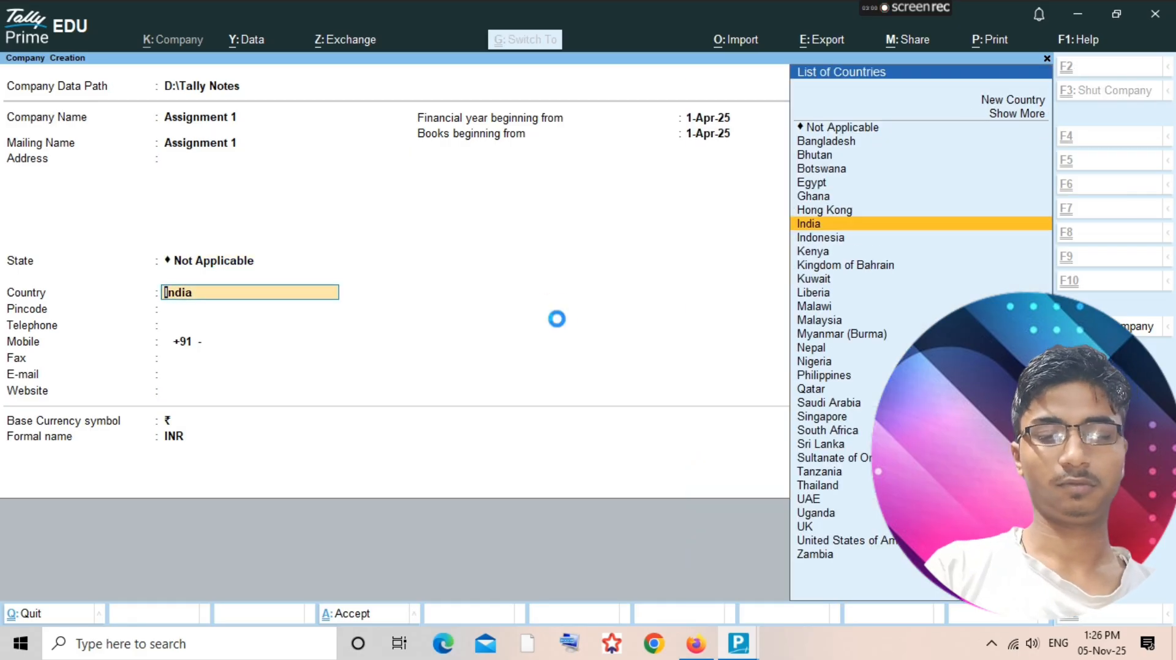
key(ctrl+a)
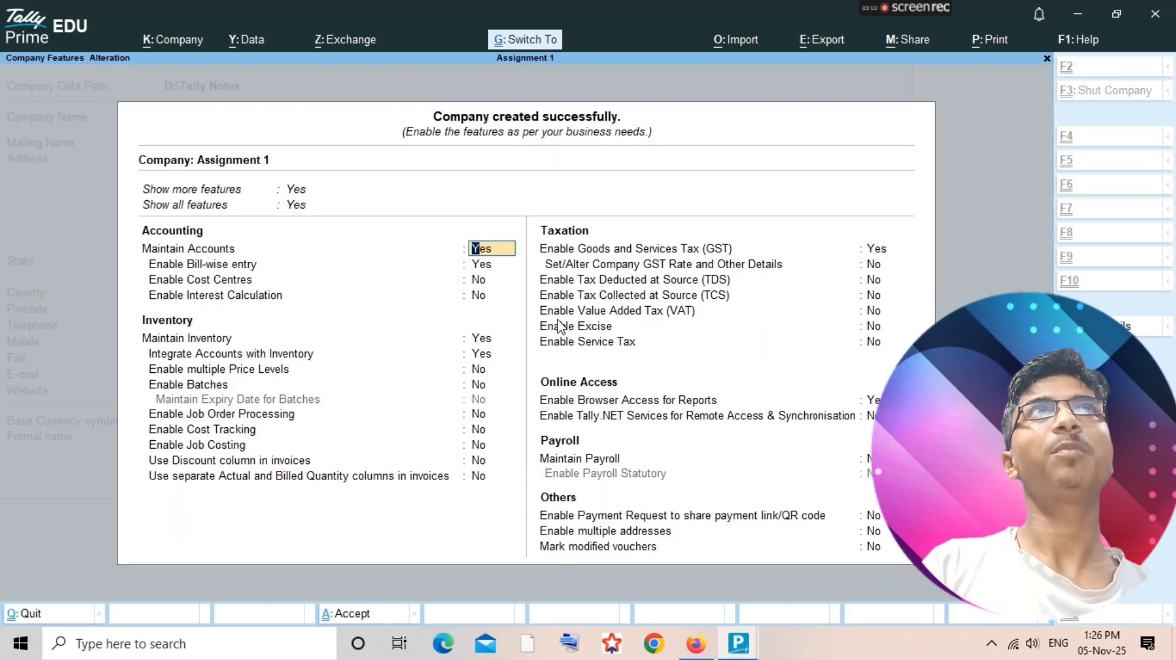
key(ctrl+a)
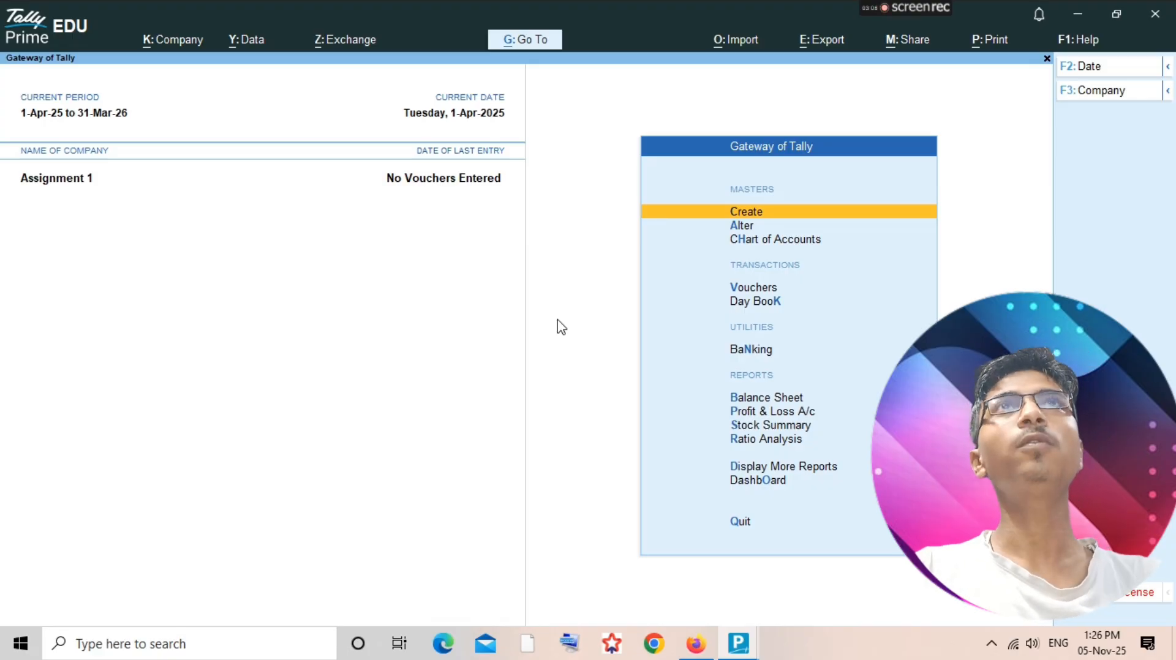
Open the ledger selection from the account books of Assignment 1.
key(d)
key(a)
key(l)
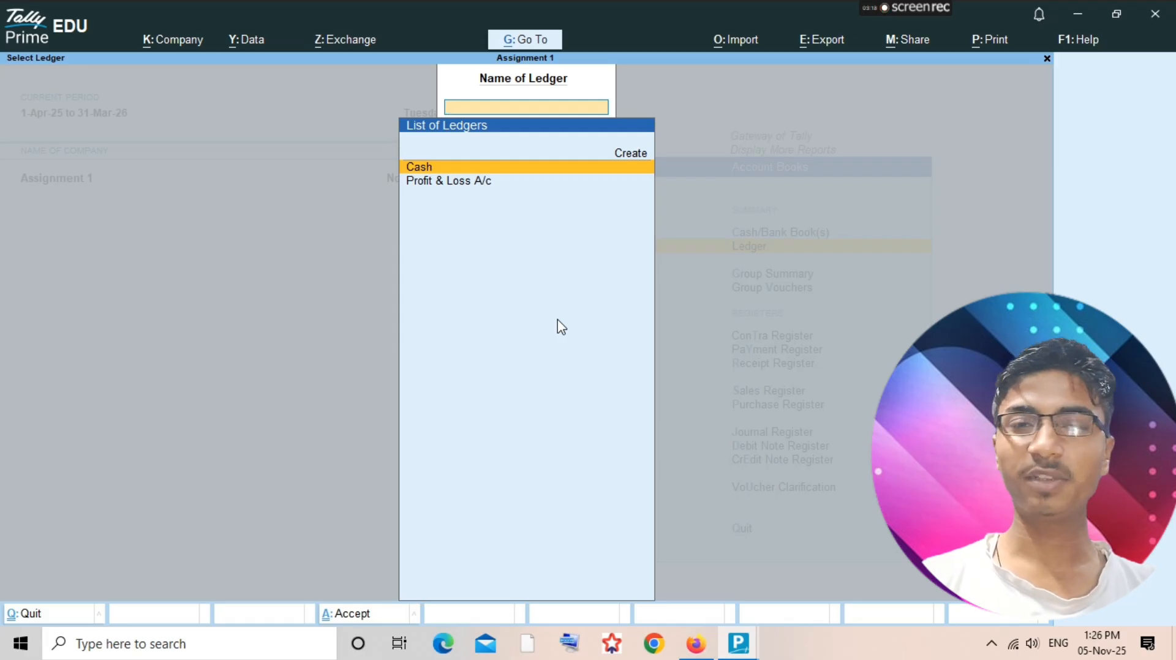
key(super+Tab)
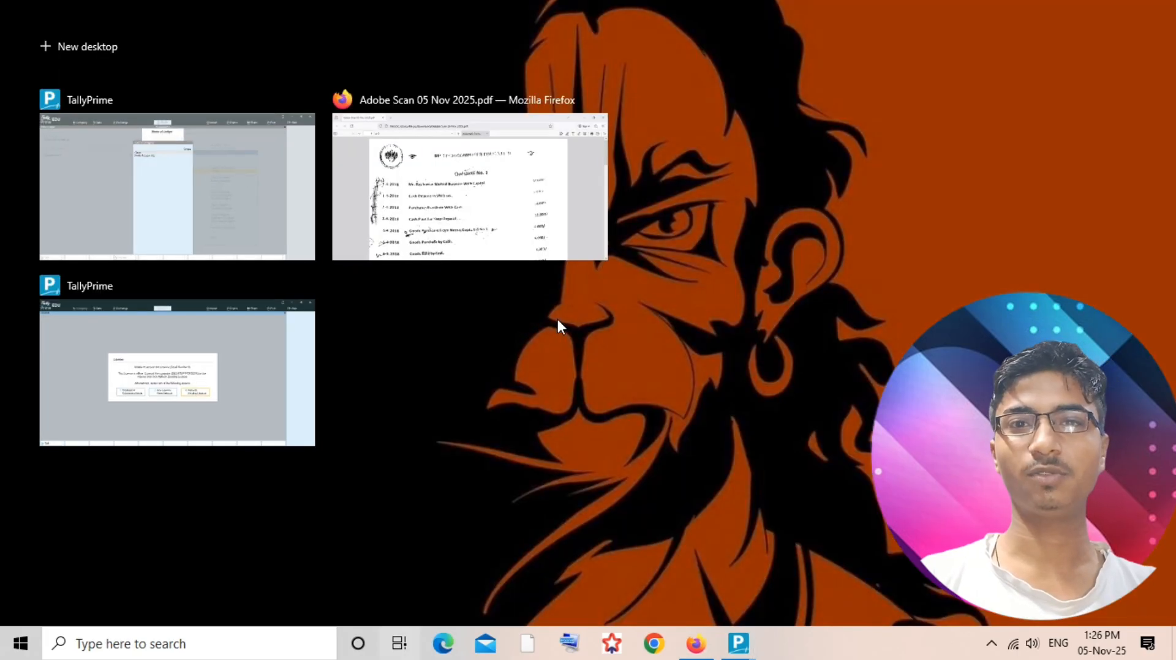
key(Escape)
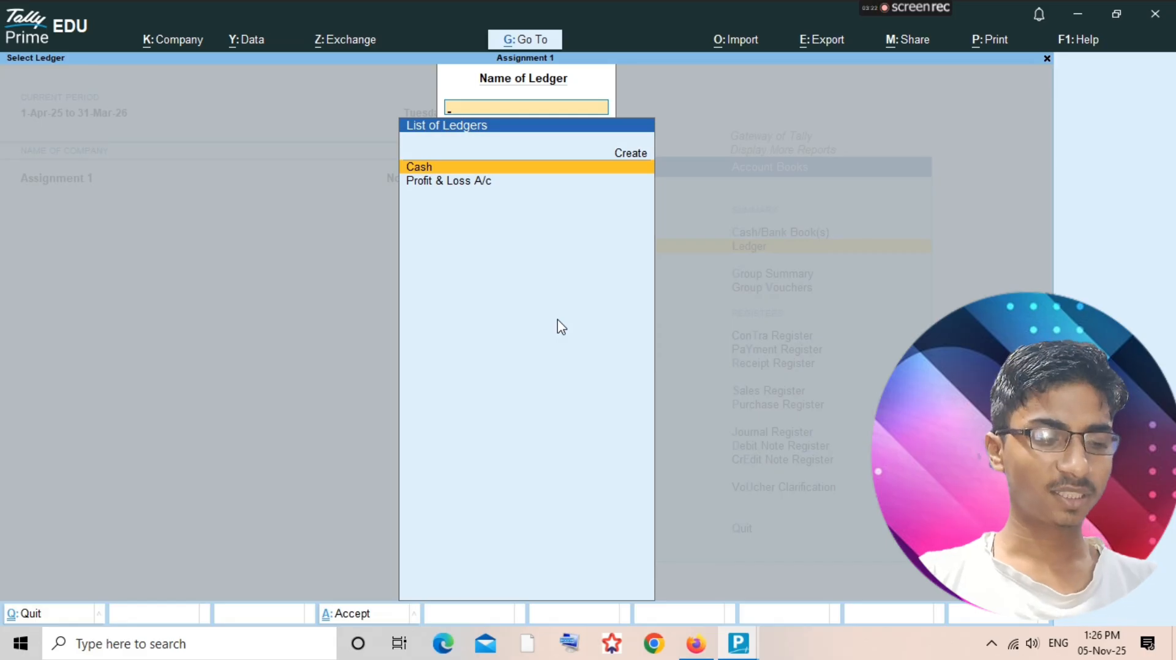
Review the Question No. 1 transactions in Adobe Scan 05 Nov 2025.pdf in Firefox and return to the TallyPrime ledger selection.
key(super+Tab)
key(Right)
key(Return)
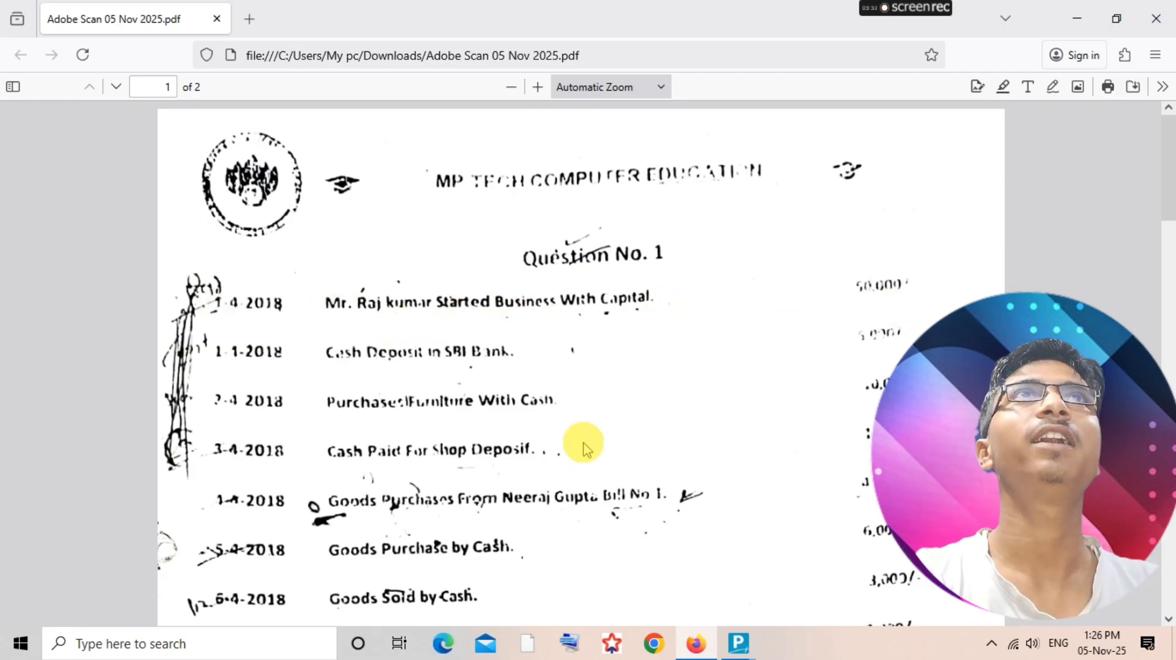
scroll(583, 449, down, 15)
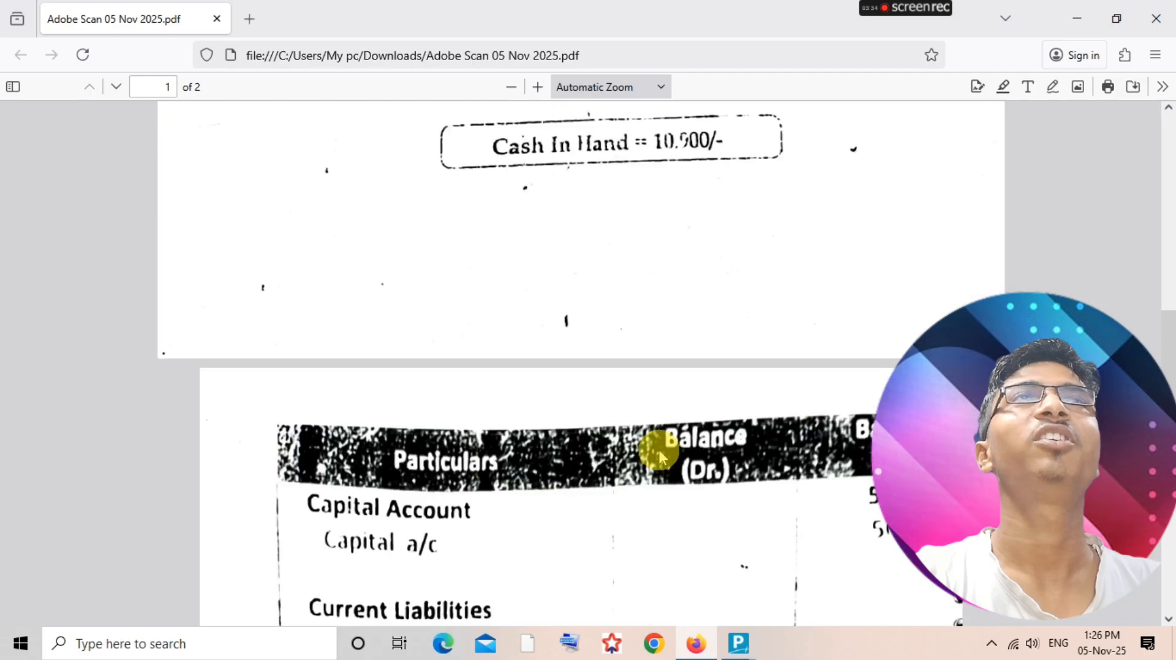
scroll(658, 454, up, 15)
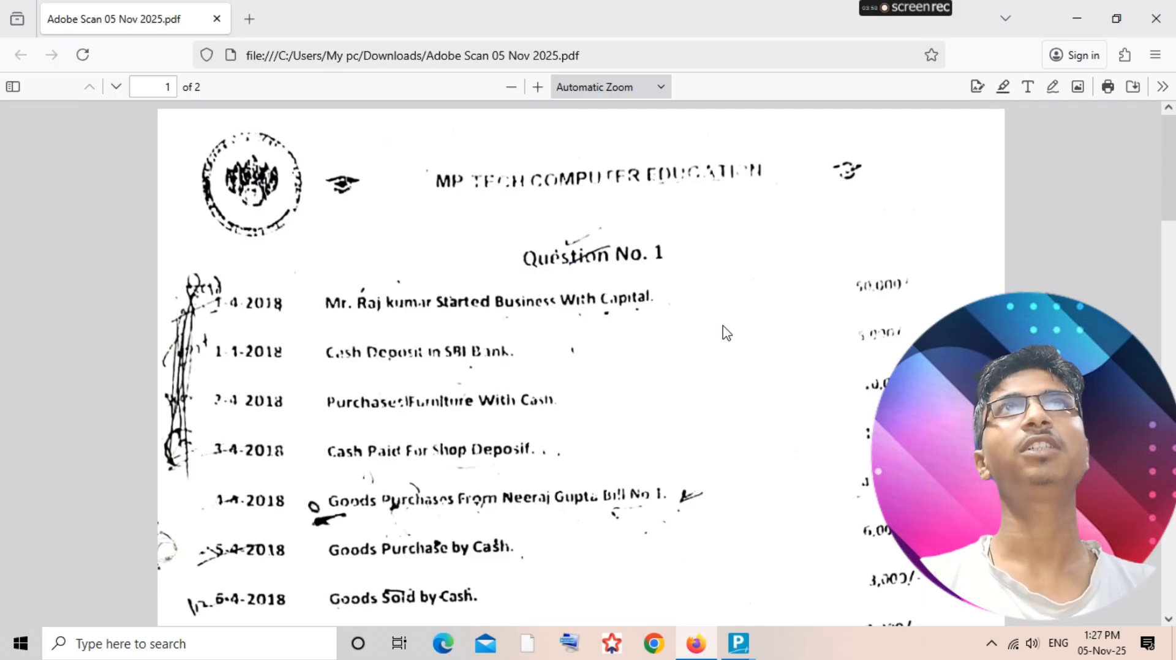
key(super+Tab)
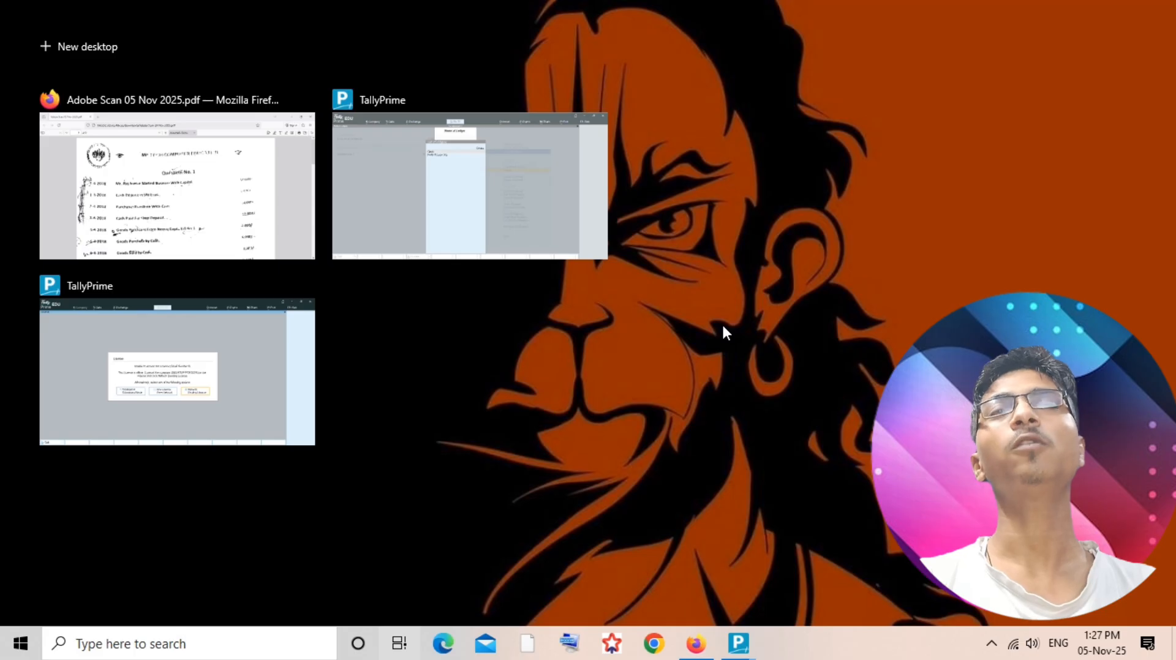
key(Right)
key(Right)
key(Return)
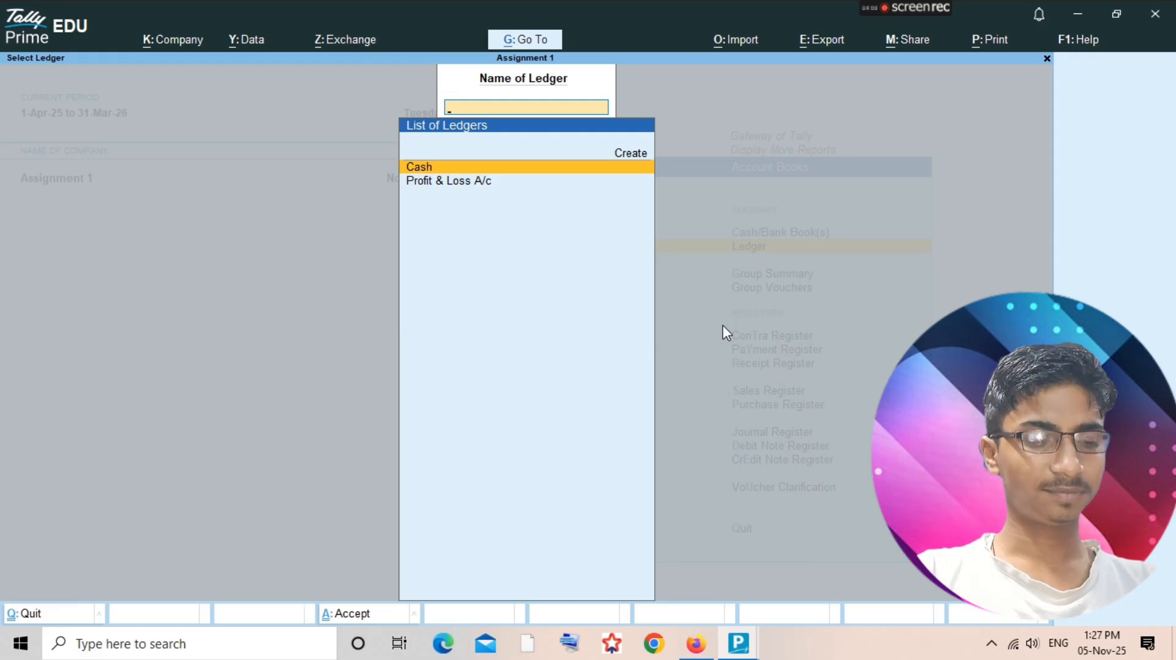
Create a ledger named Capital under the Capital Account group and save it.
key(alt+c)
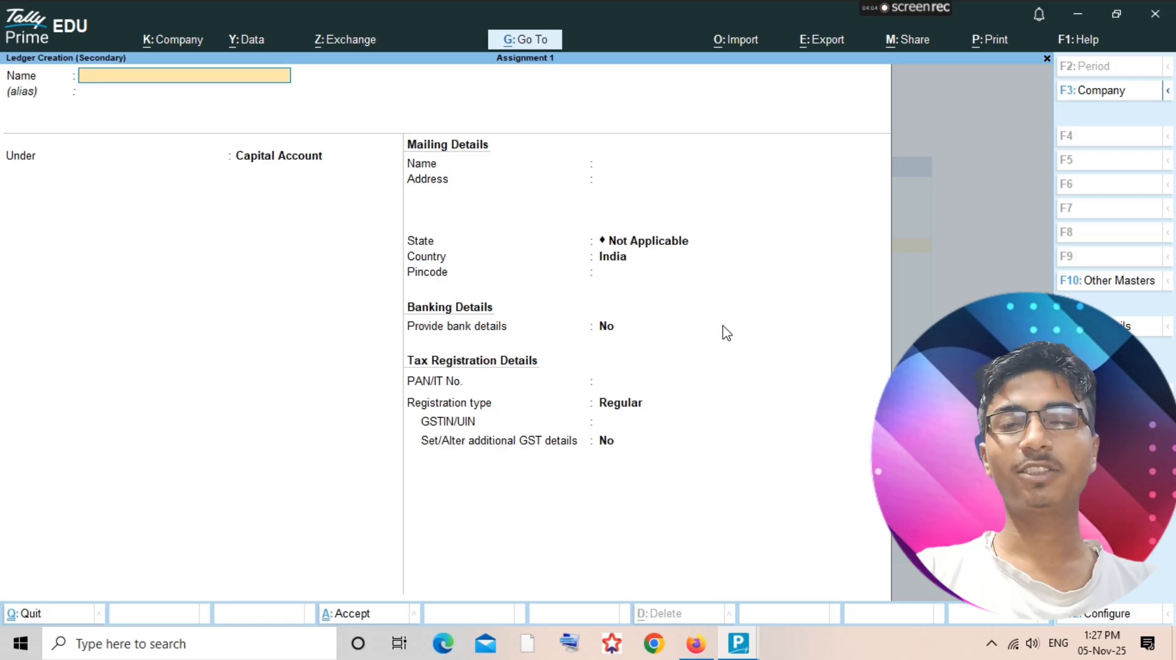
text(C)
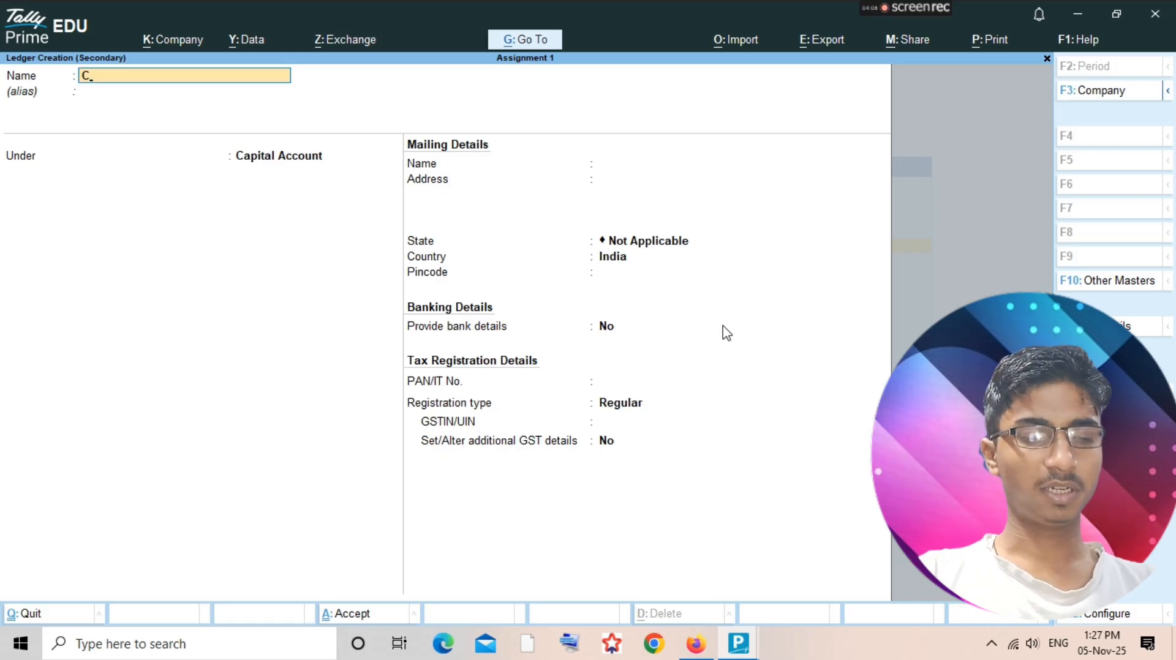
text(apit)
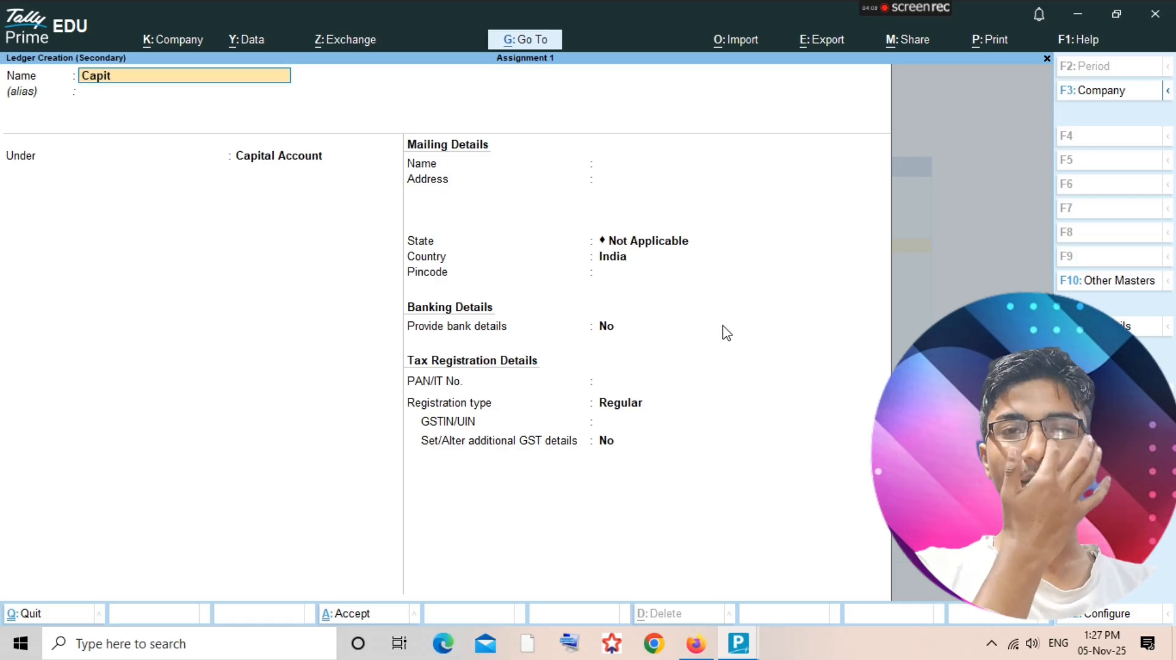
text(al)
key(Return)
key(Return)
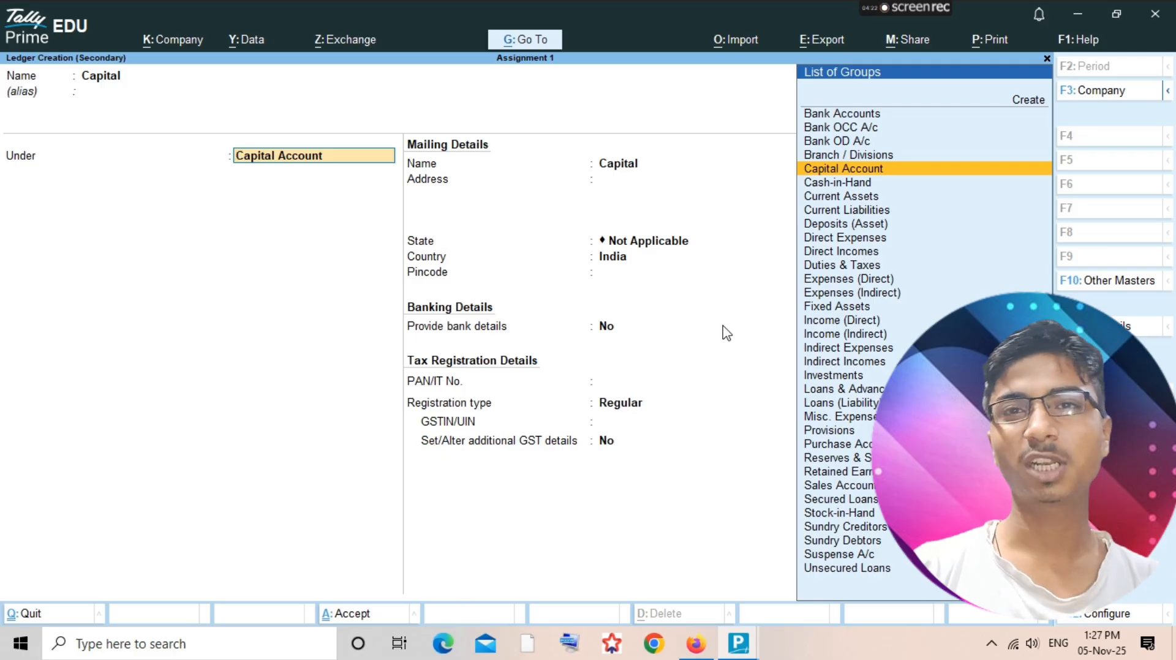
key(Return)
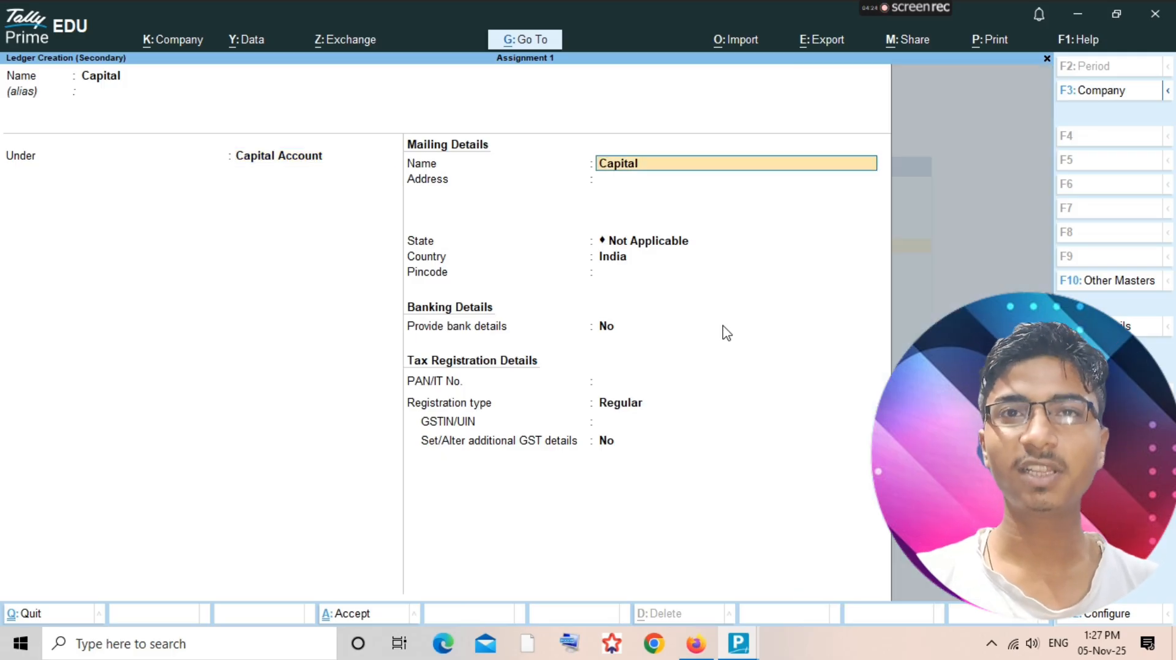
click(725, 333)
key(ctrl+a)
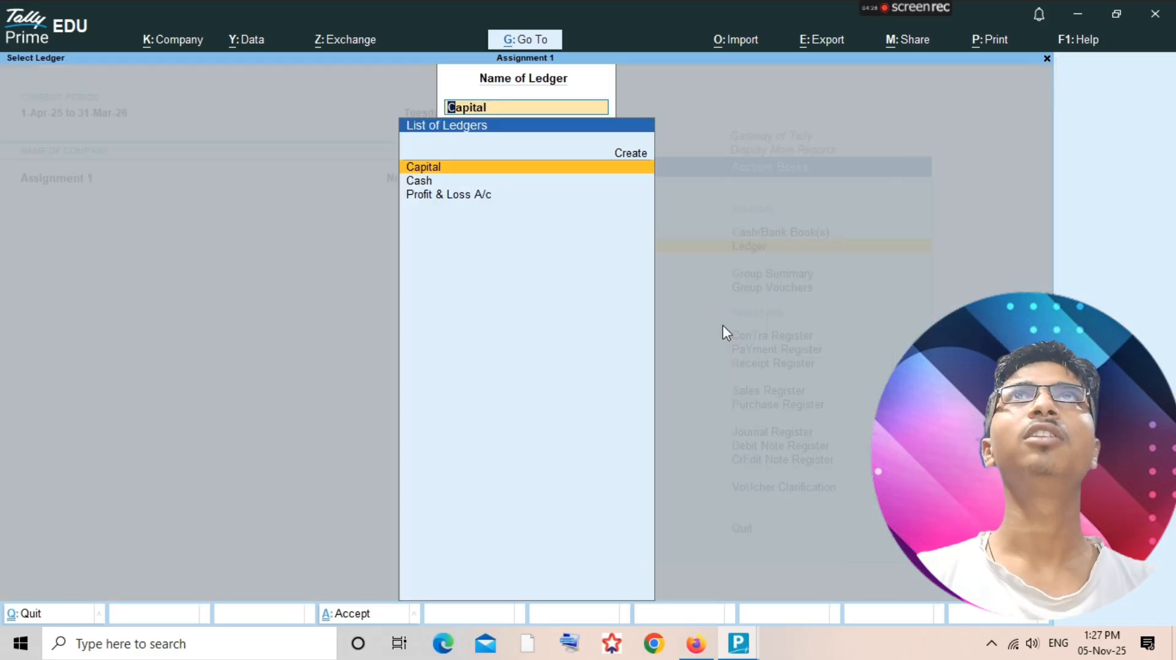
Open the Capital ledger's voucher report and add a new voucher from it.
key(Return)
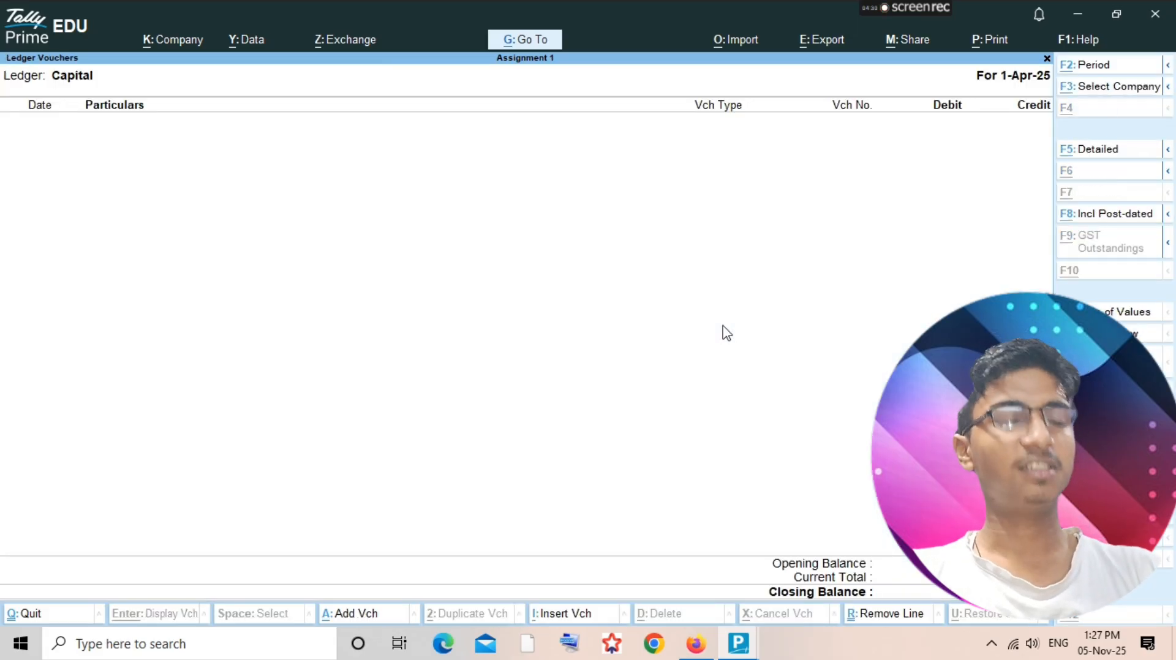
key(alt+a)
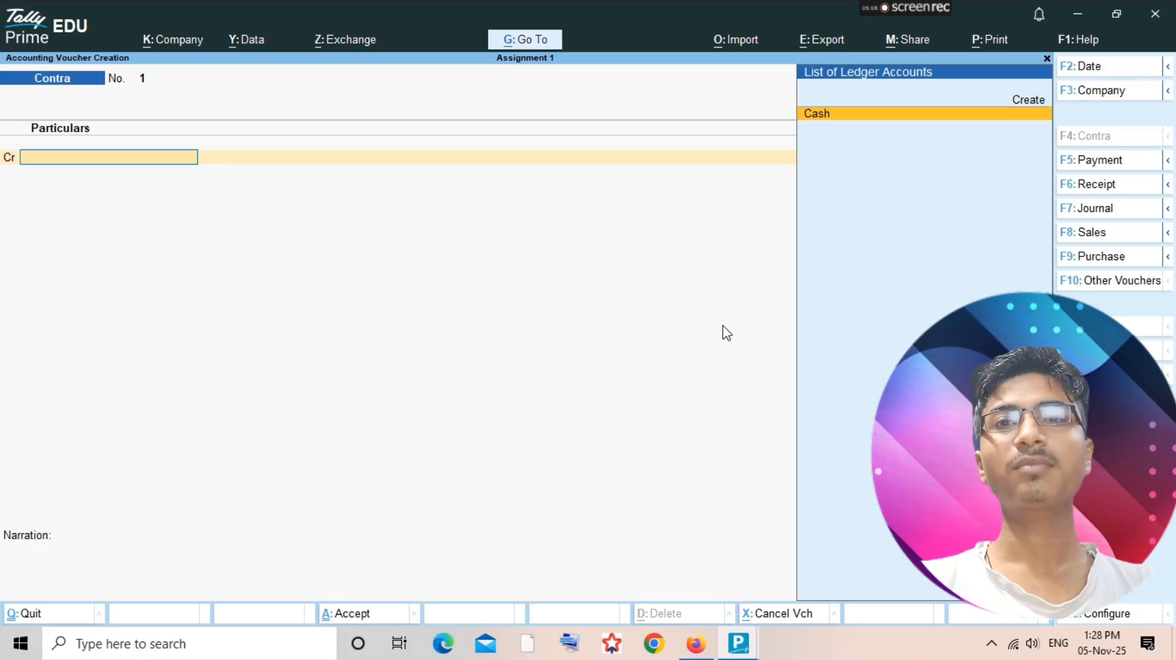
text(Ca)
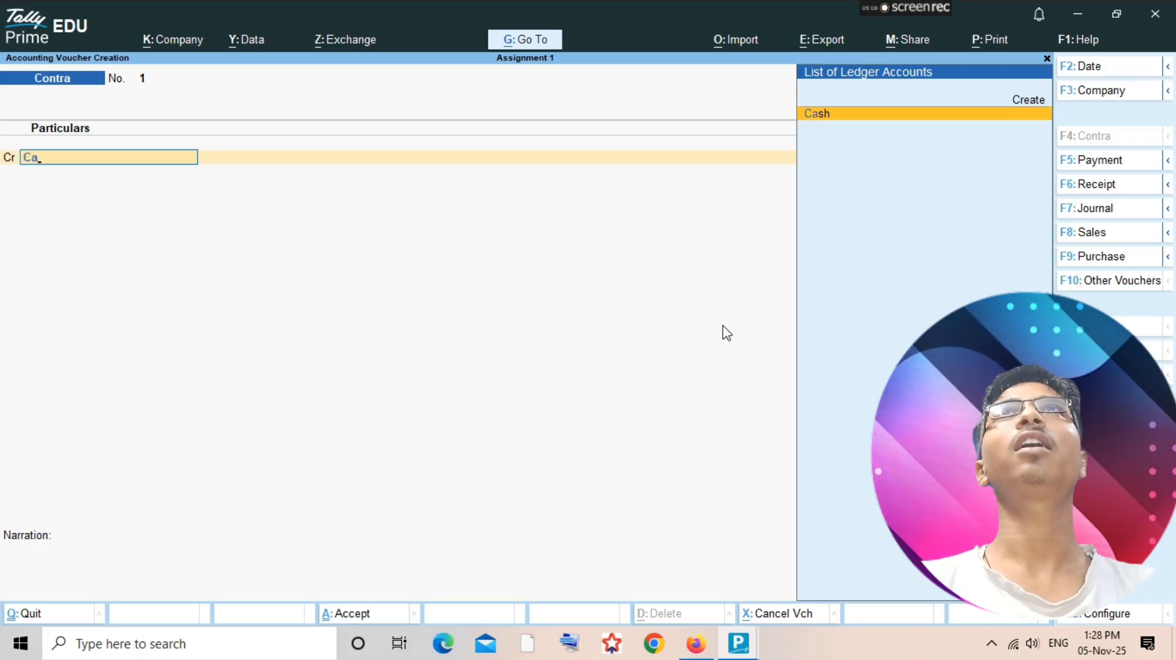
text(p)
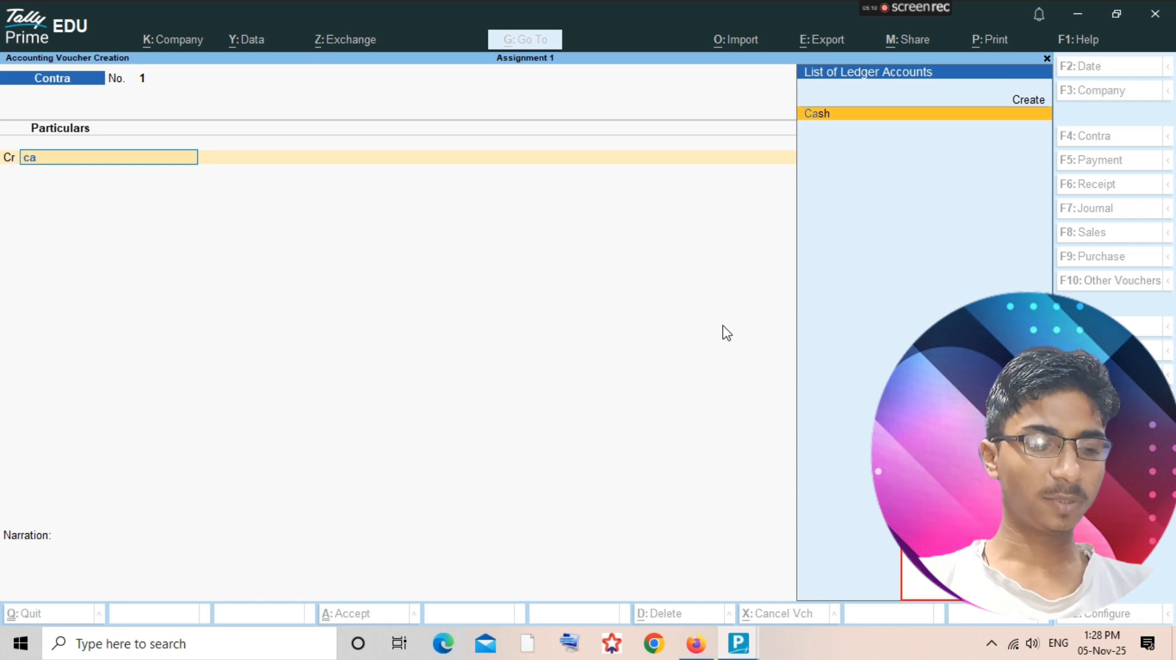
key(BackSpace)
key(BackSpace)
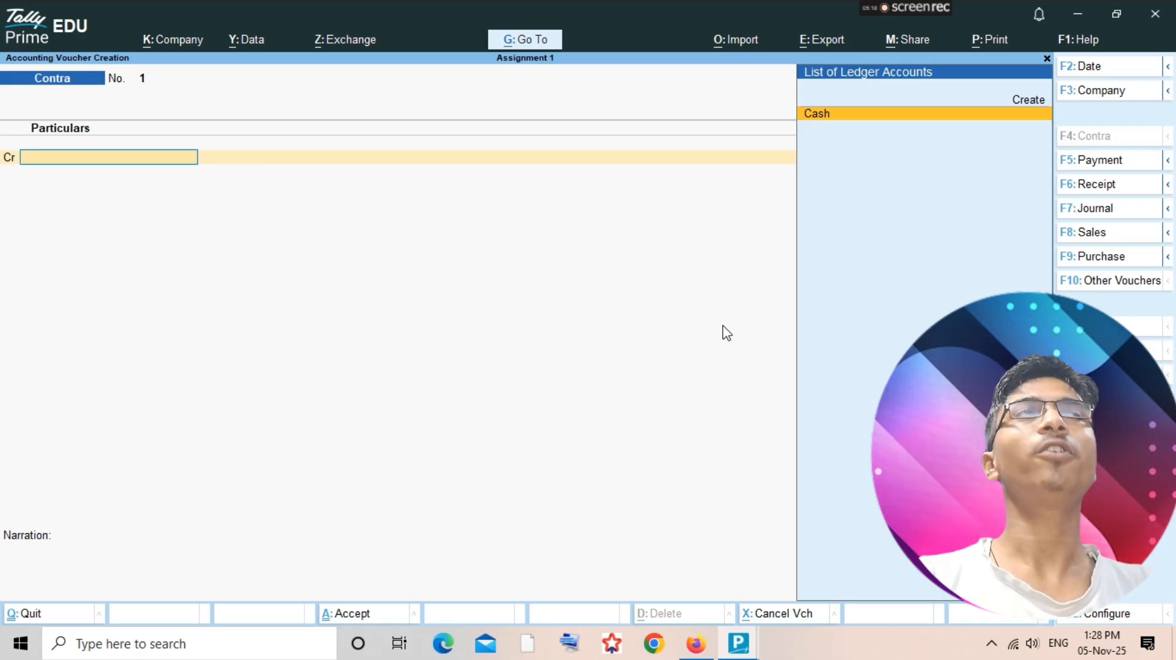
Switch the new voucher to a receipt and credit the Capital ledger with 50,000.
key(F6)
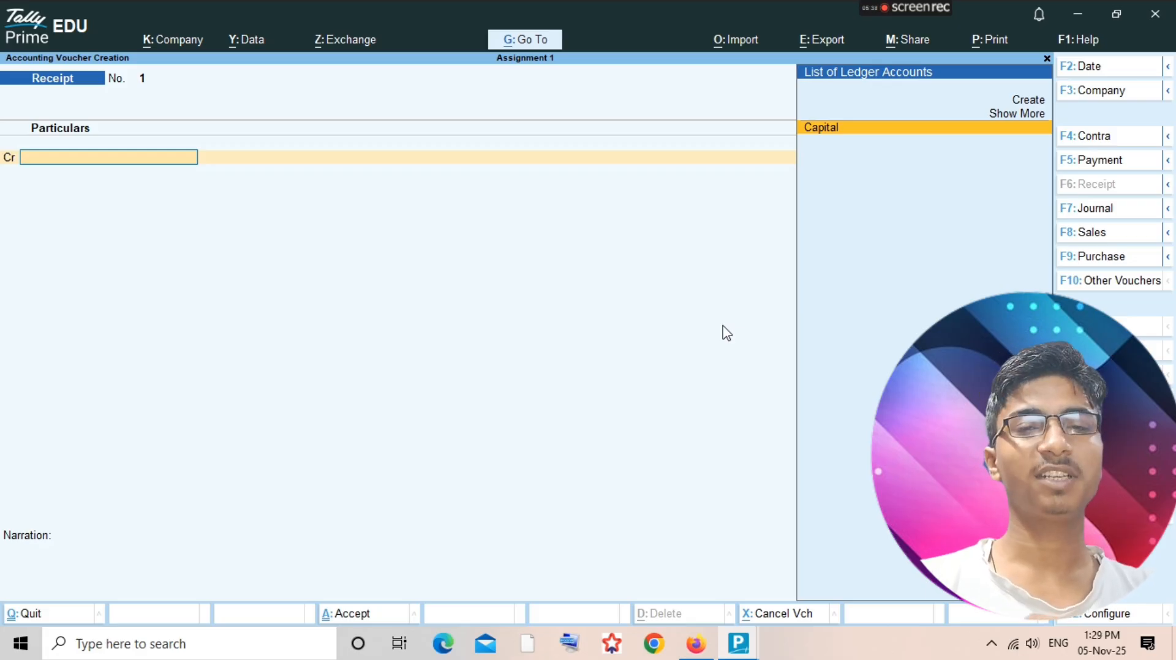
text(Ca)
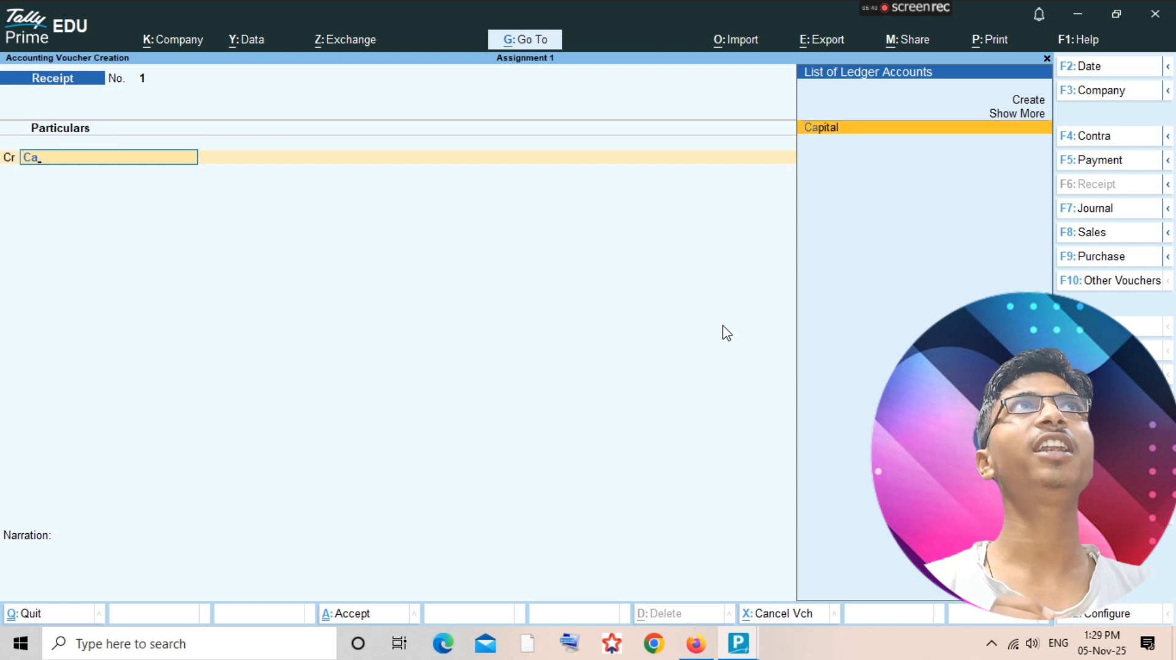
text(p)
key(Return)
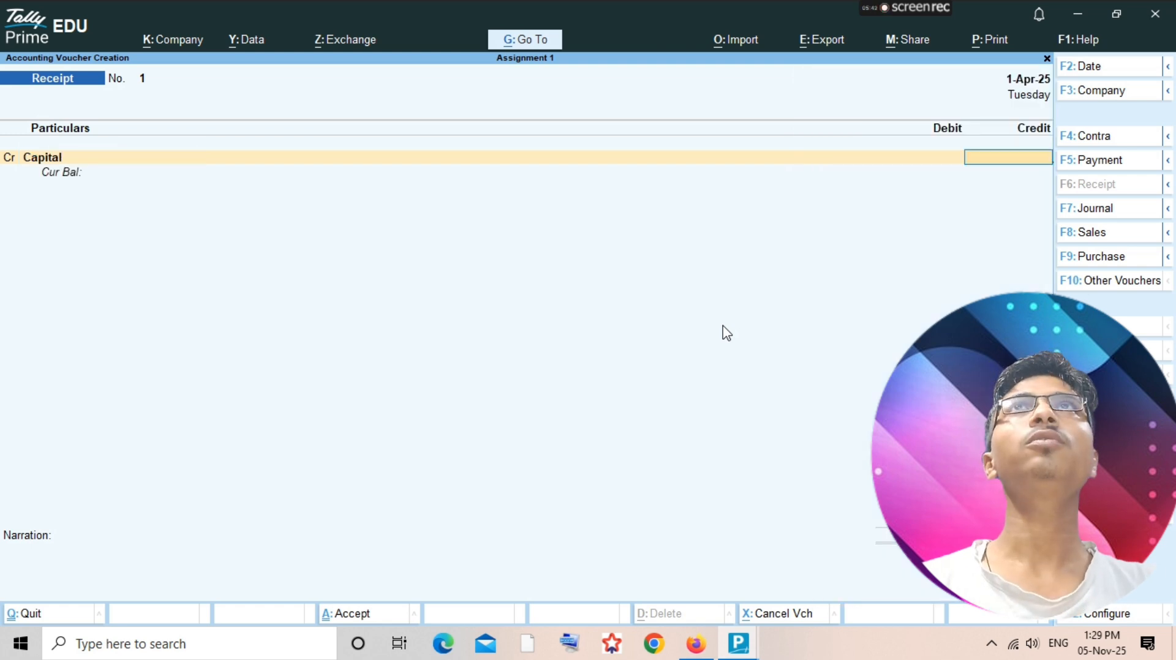
text(50000)
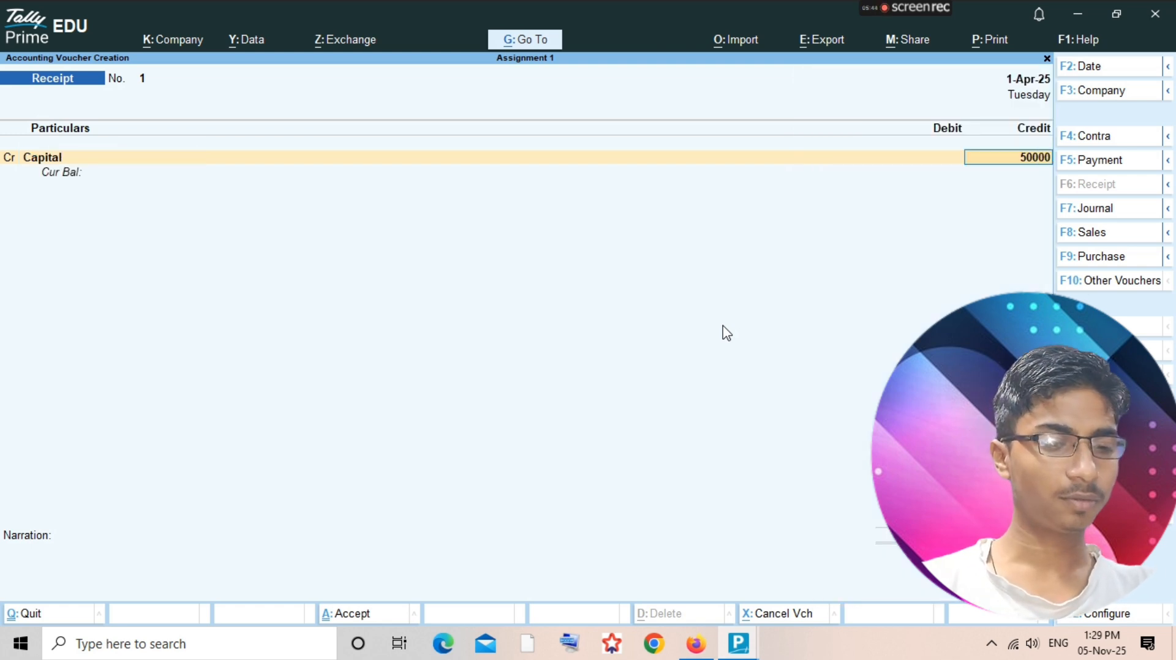
key(Return)
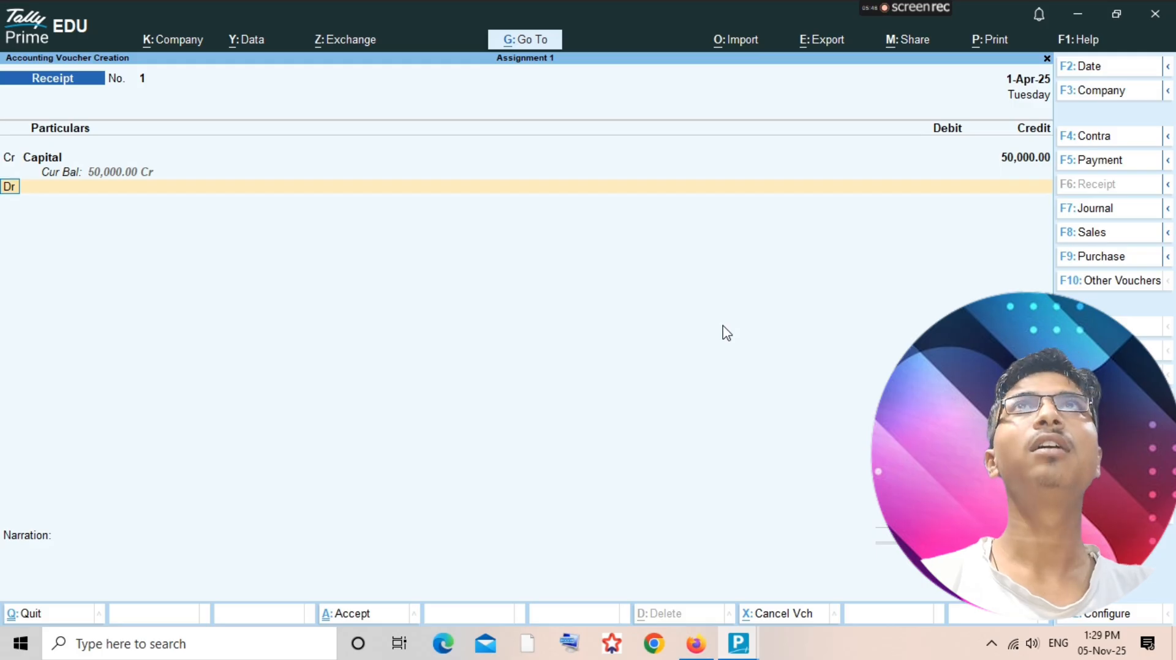
Debit Cash with 50,000, save the receipt voucher without a narration and return to the ledger selection.
key(Return)
text(Cash)
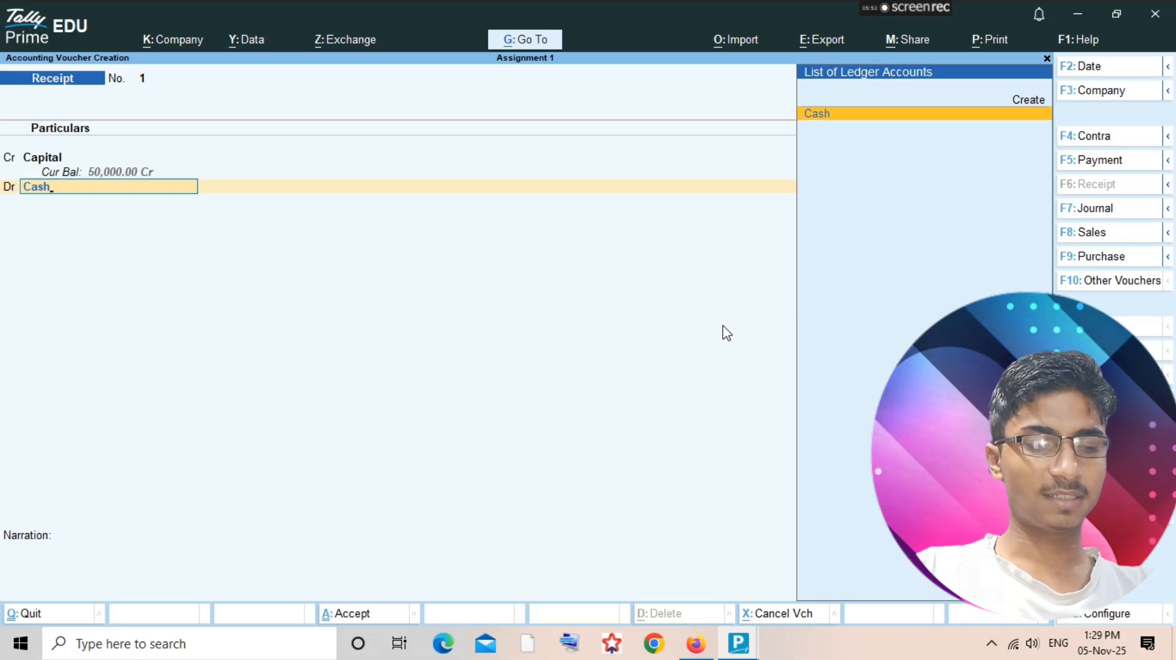
key(Return)
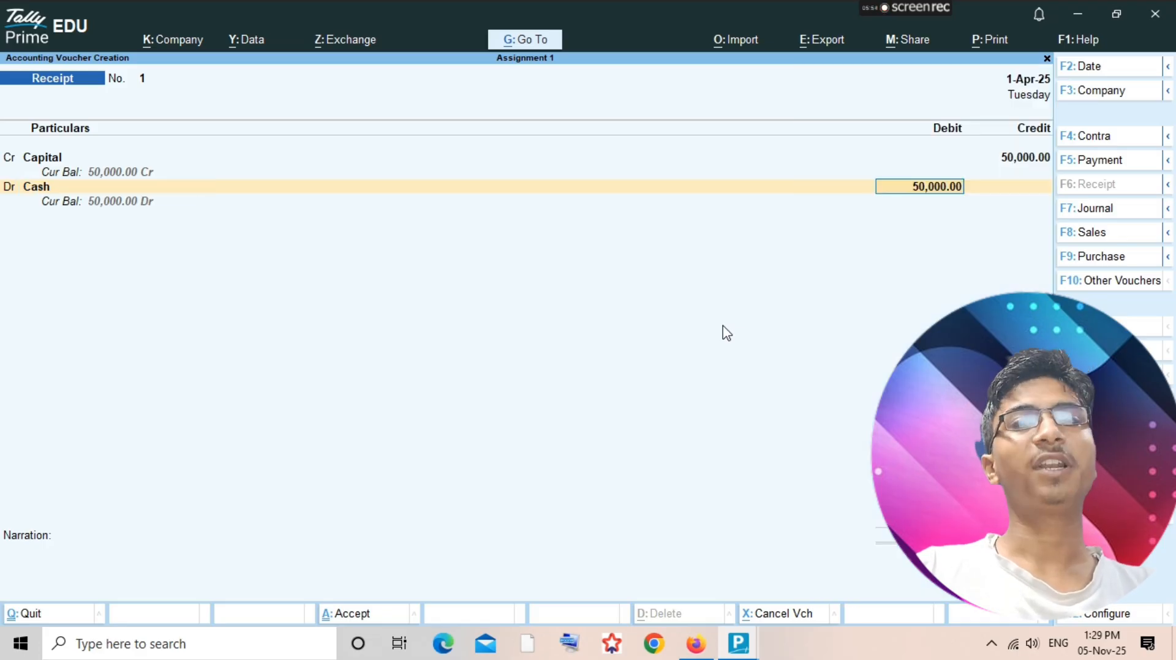
key(Return)
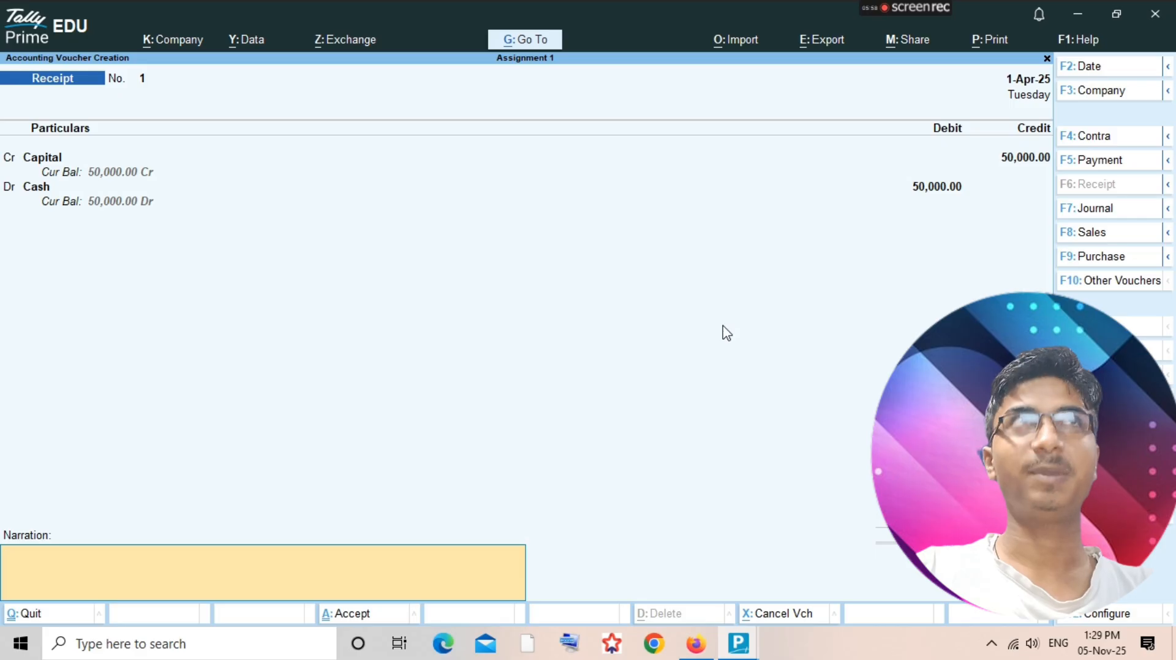
key(ctrl+a)
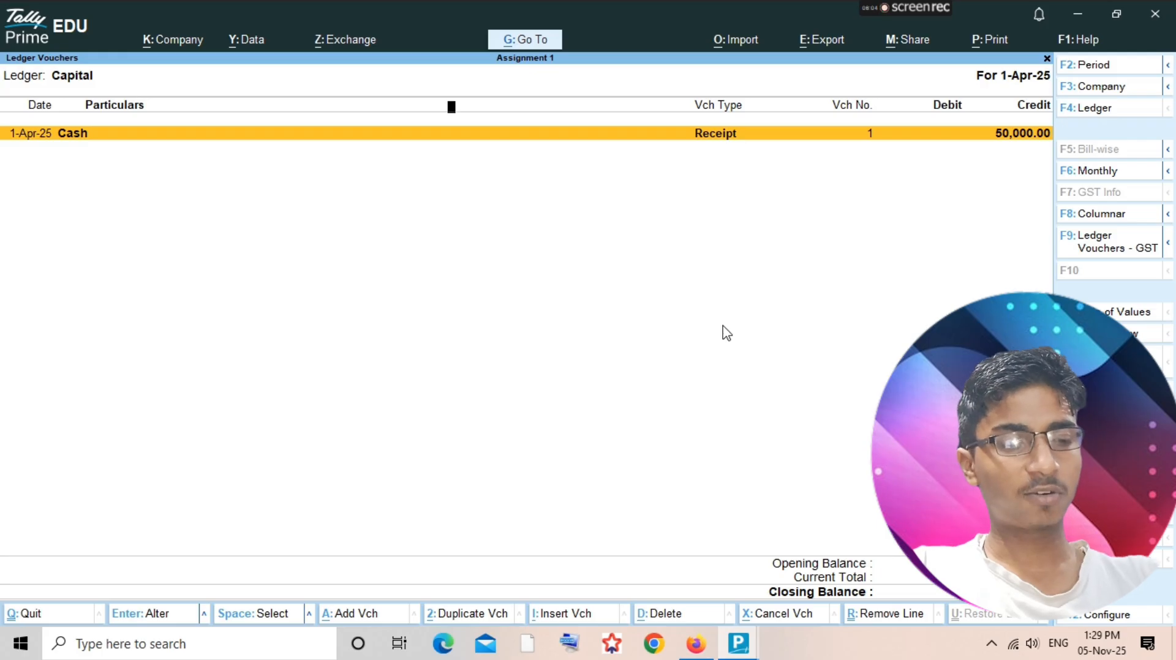
key(Escape)
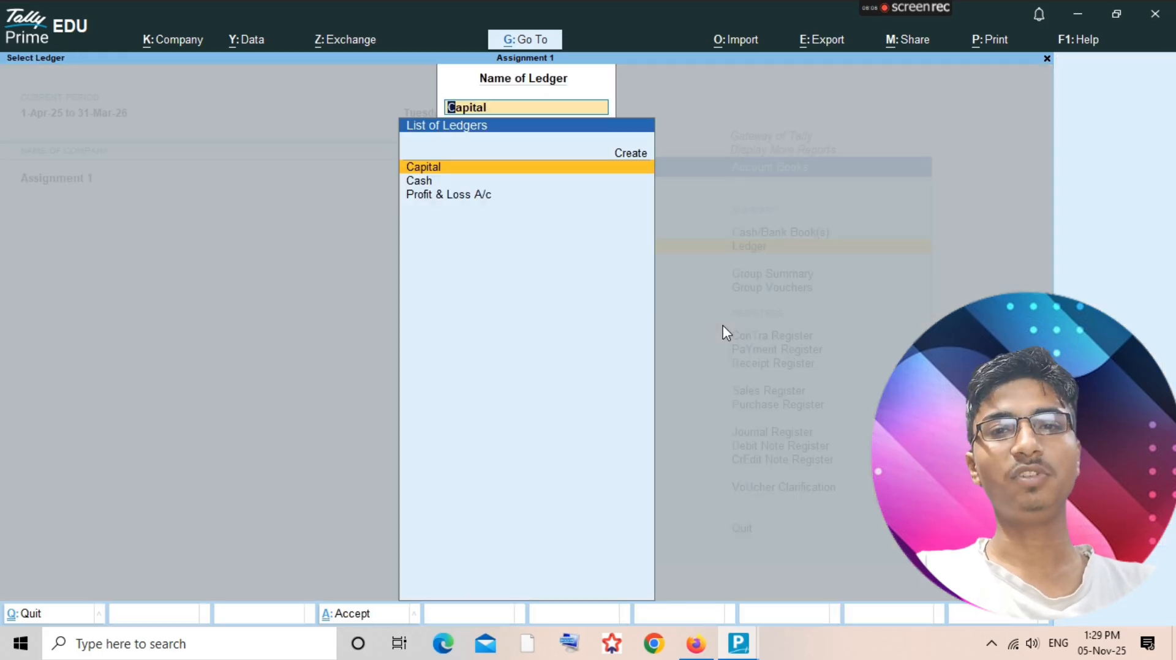
Switch to Firefox, review the transactions and the trial balance in Adobe Scan 05 Nov 2025.pdf, and return to the TallyPrime ledger selection.
key(super+Tab)
key(Right)
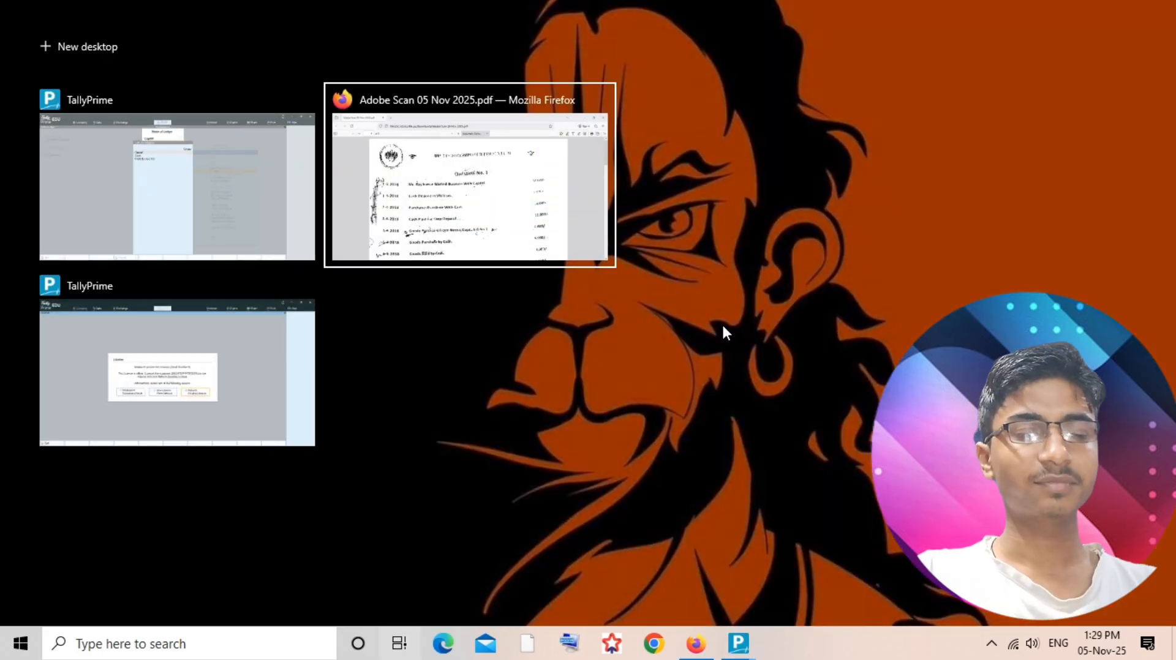
key(Return)
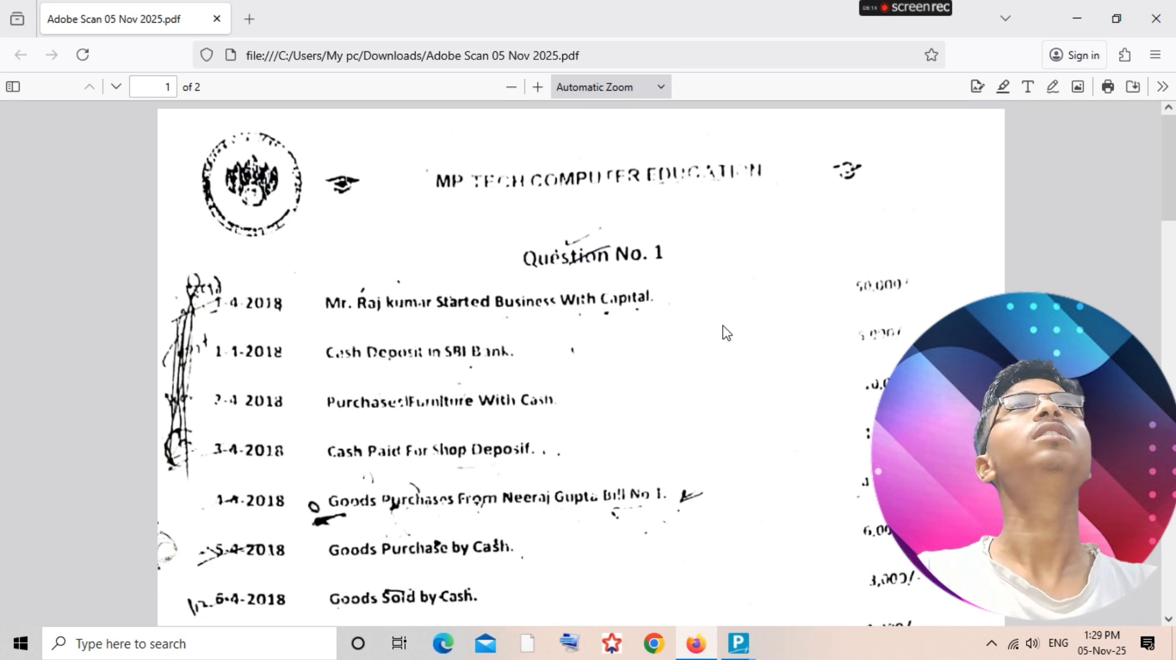
scroll(726, 333, down, 8)
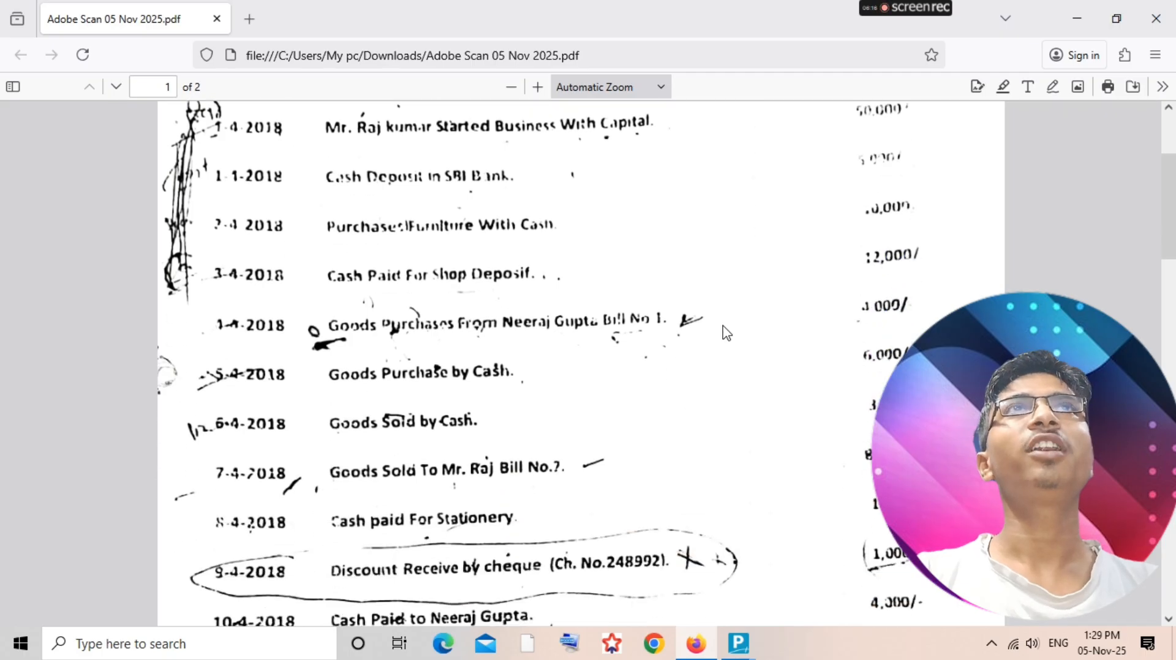
scroll(726, 332, down, 9)
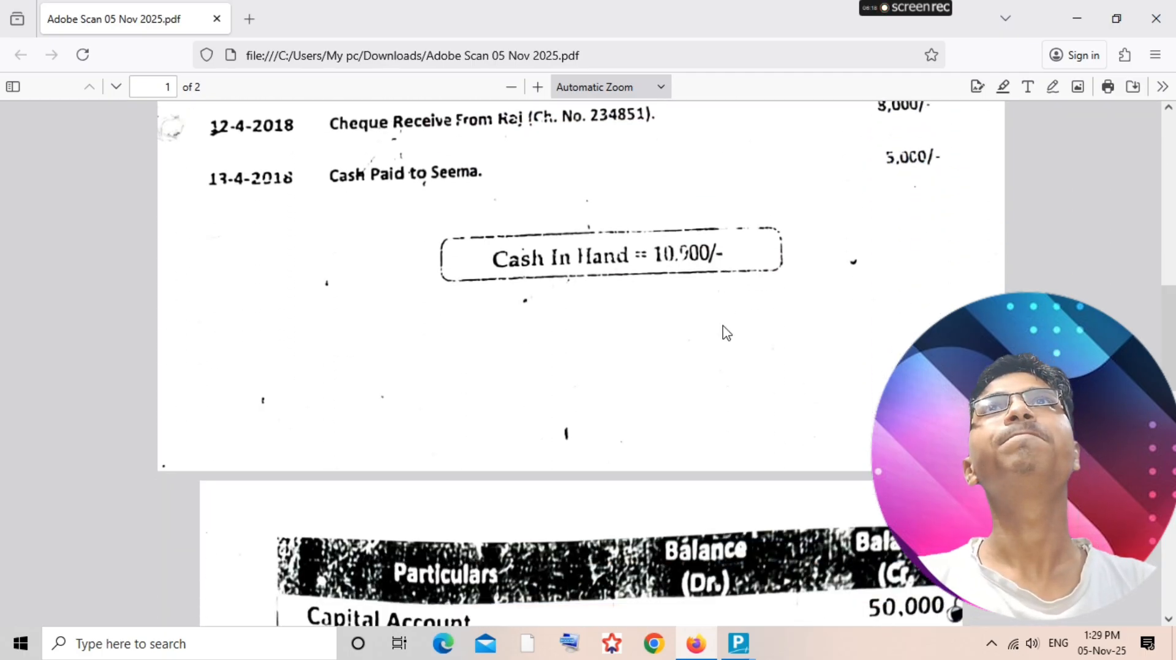
scroll(724, 332, down, 6)
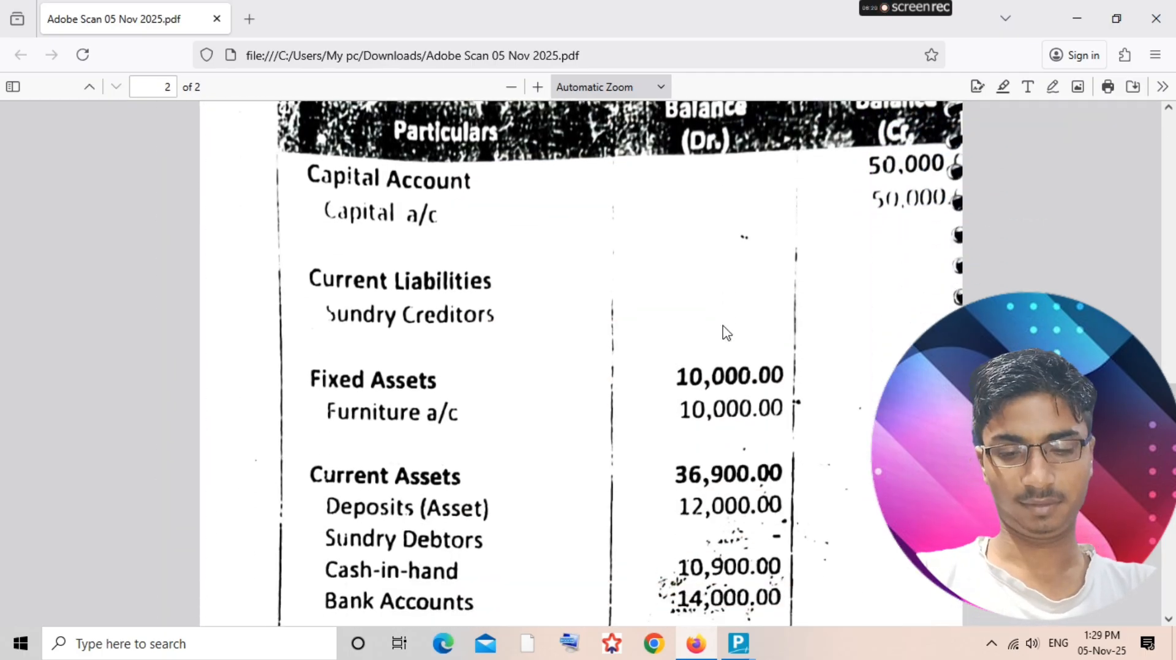
scroll(726, 333, up, 15)
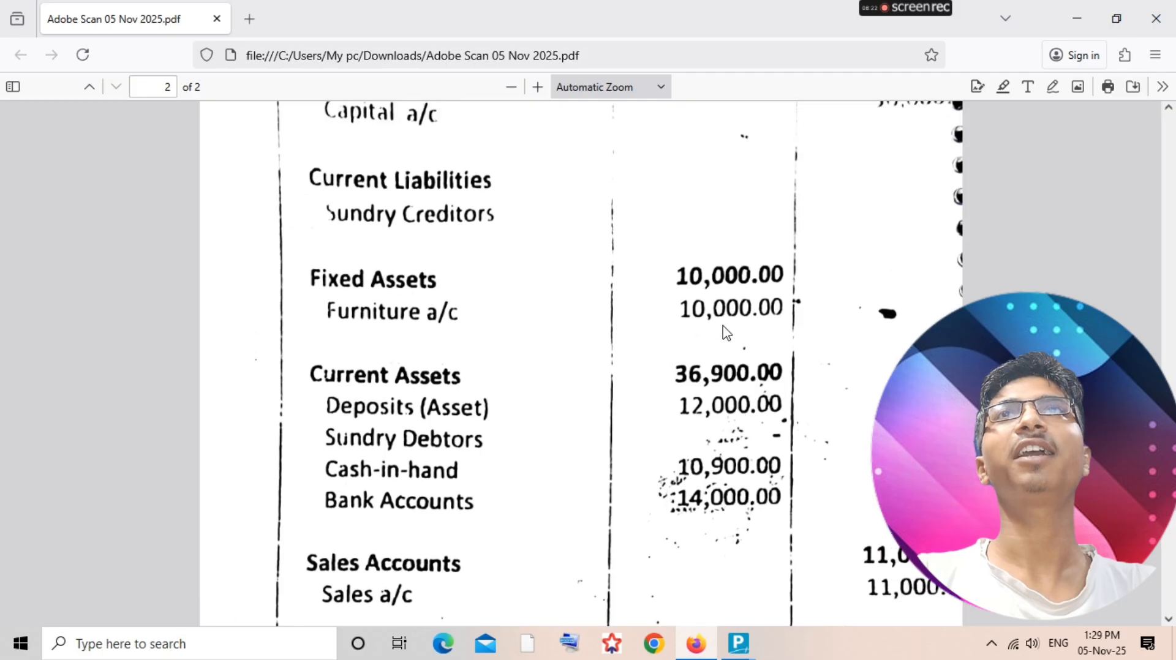
scroll(727, 332, up, 3)
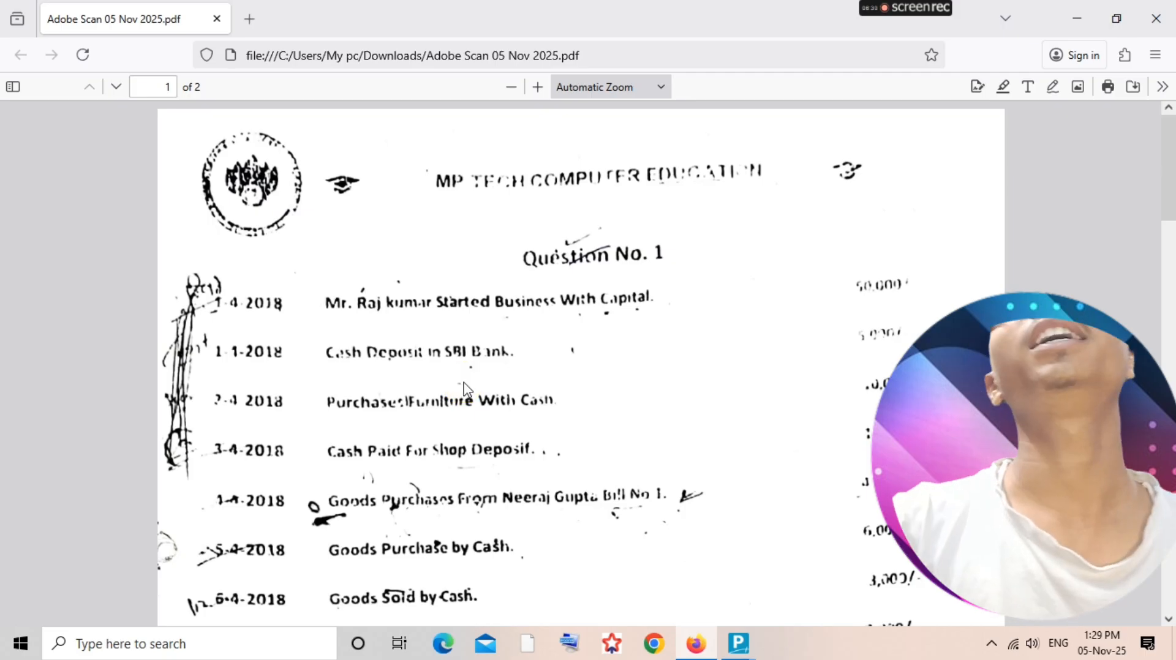
key(alt+Tab)
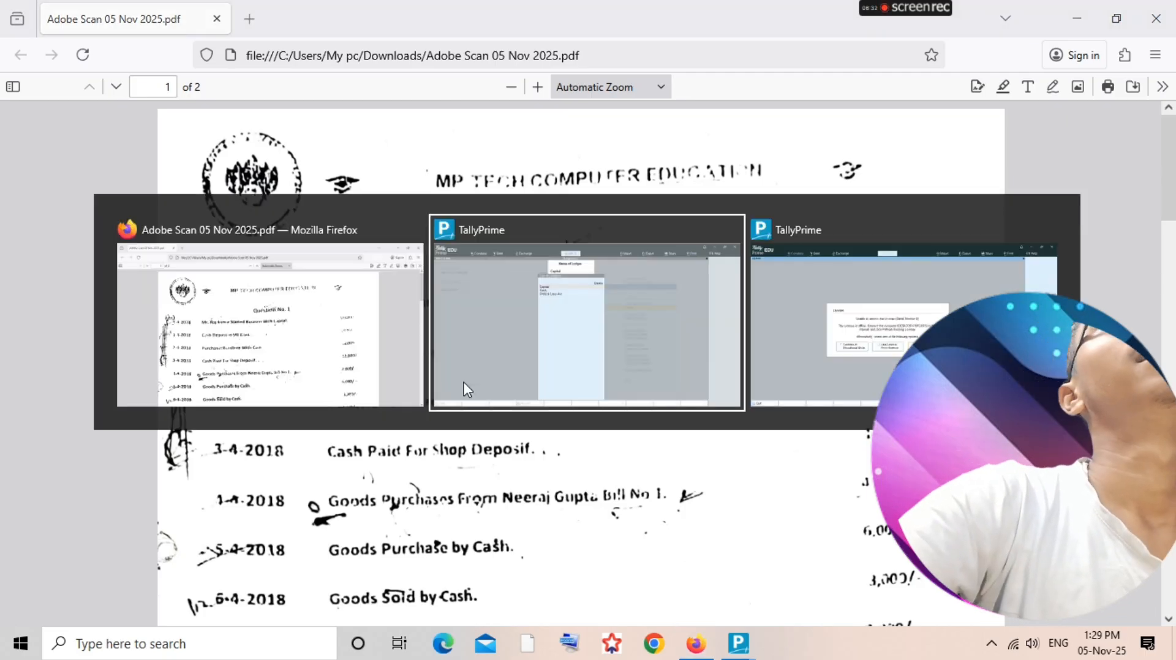
click(464, 383)
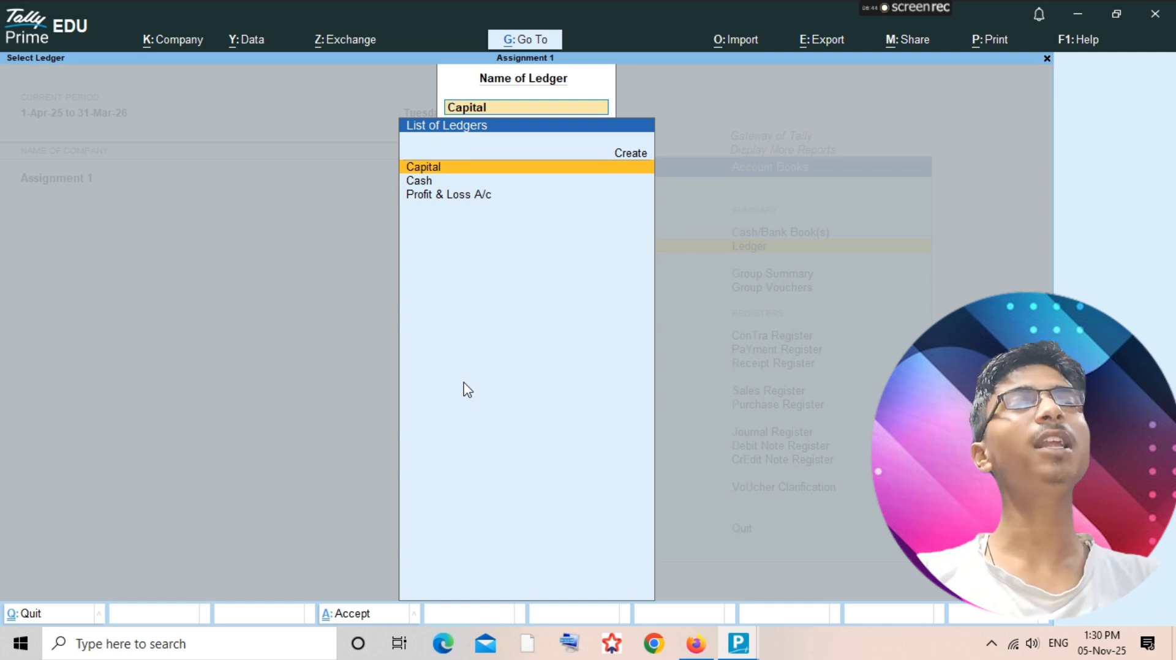
Inspect the recorded receipt voucher from the Capital ledger's report and go back to the ledger selection.
key(Return)
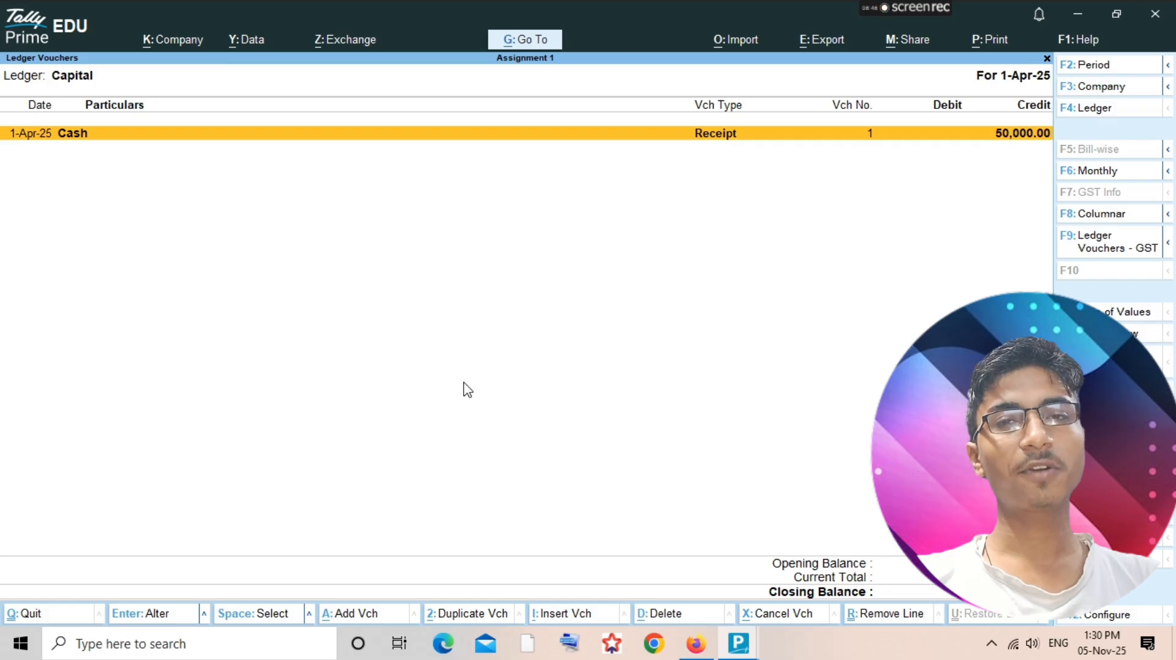
key(alt)
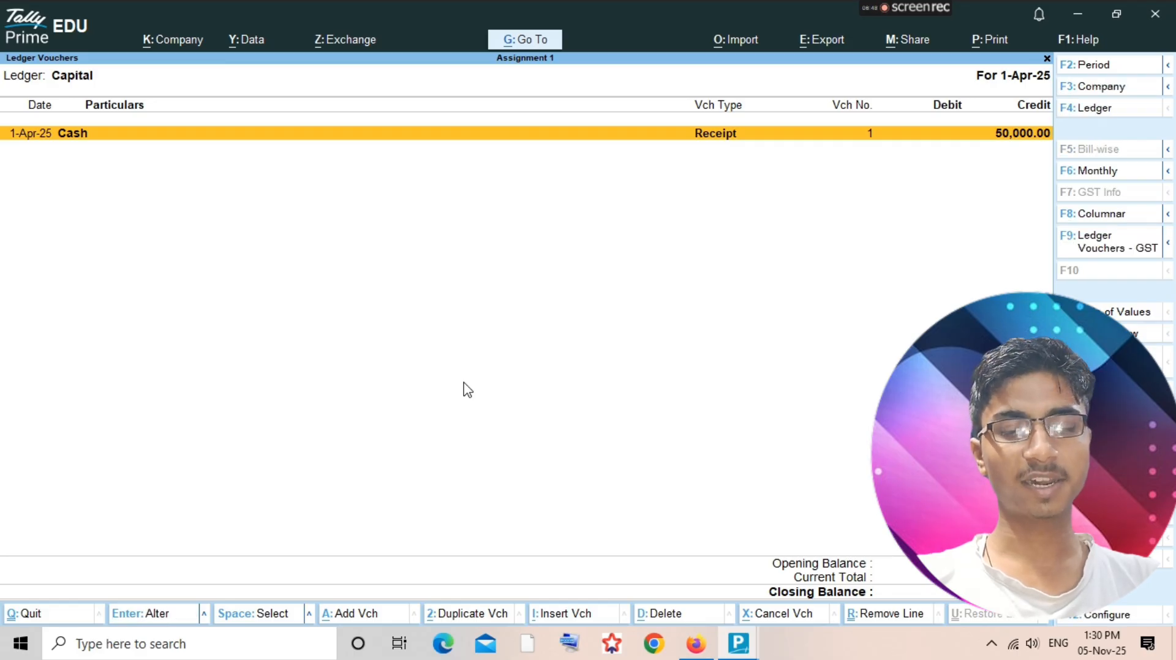
double_click(467, 390)
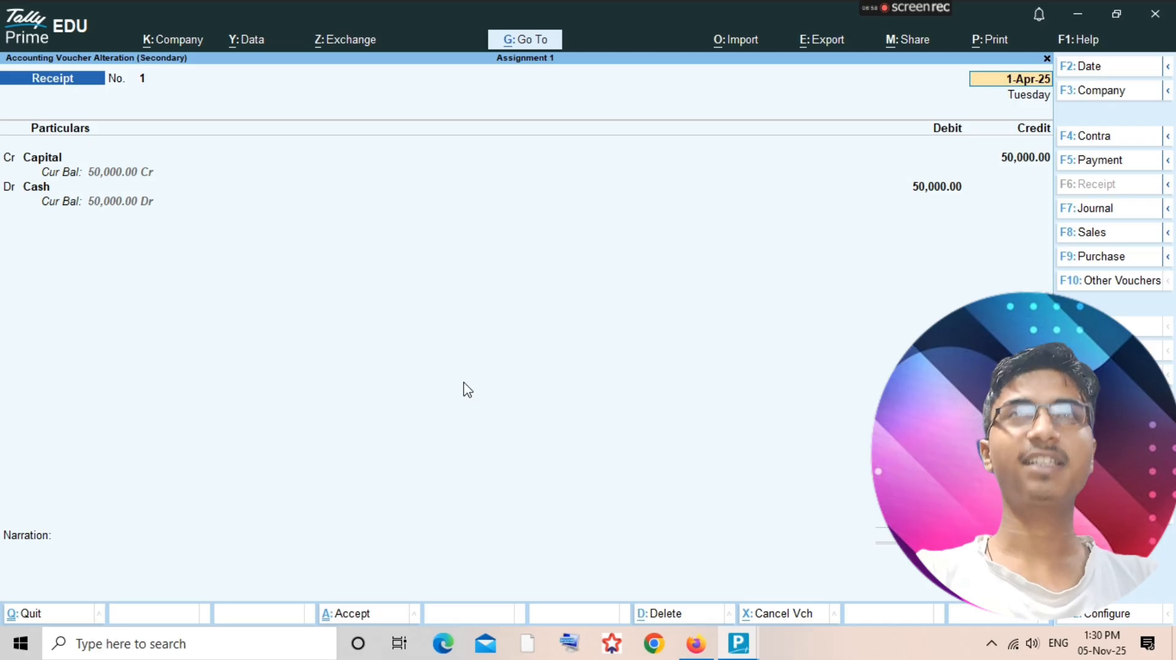
key(BackSpace)
right_click(463, 382)
right_click(463, 382)
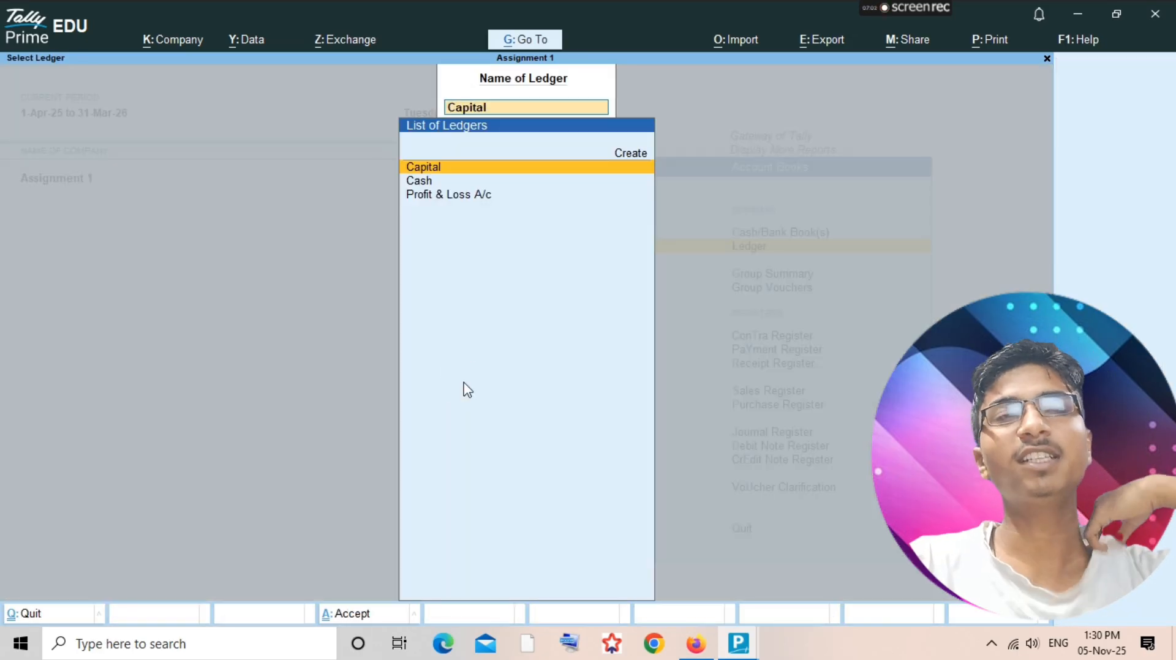
Create a ledger named Sbi Bank under the Bank Accounts group and save it.
key(alt+c)
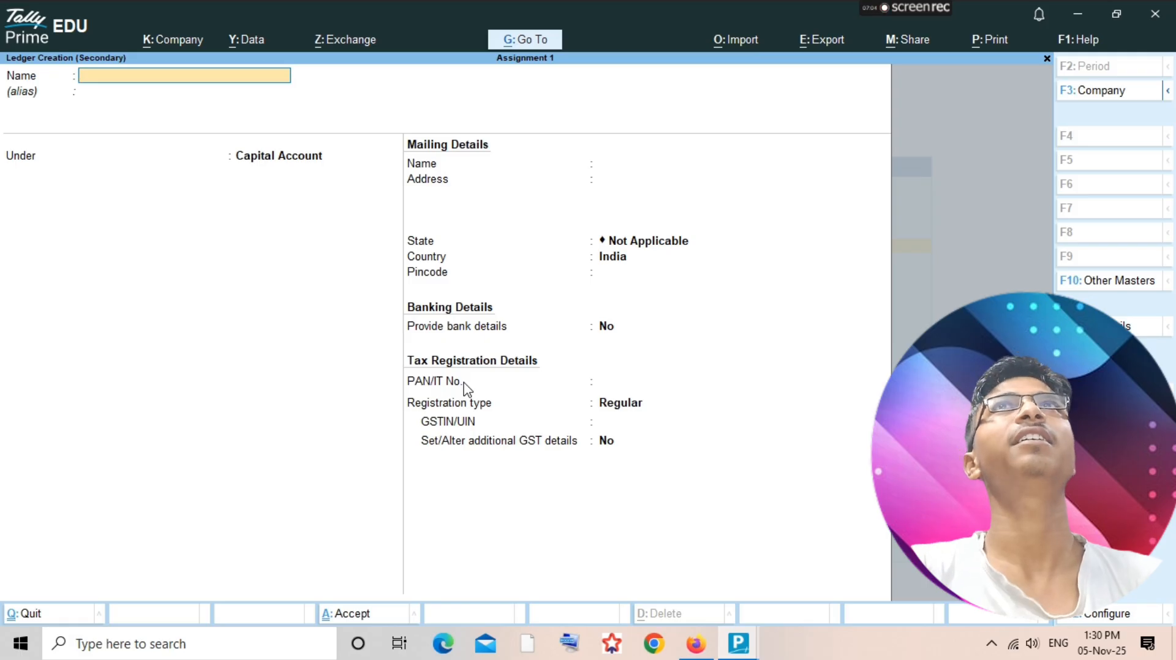
text(Sbi)
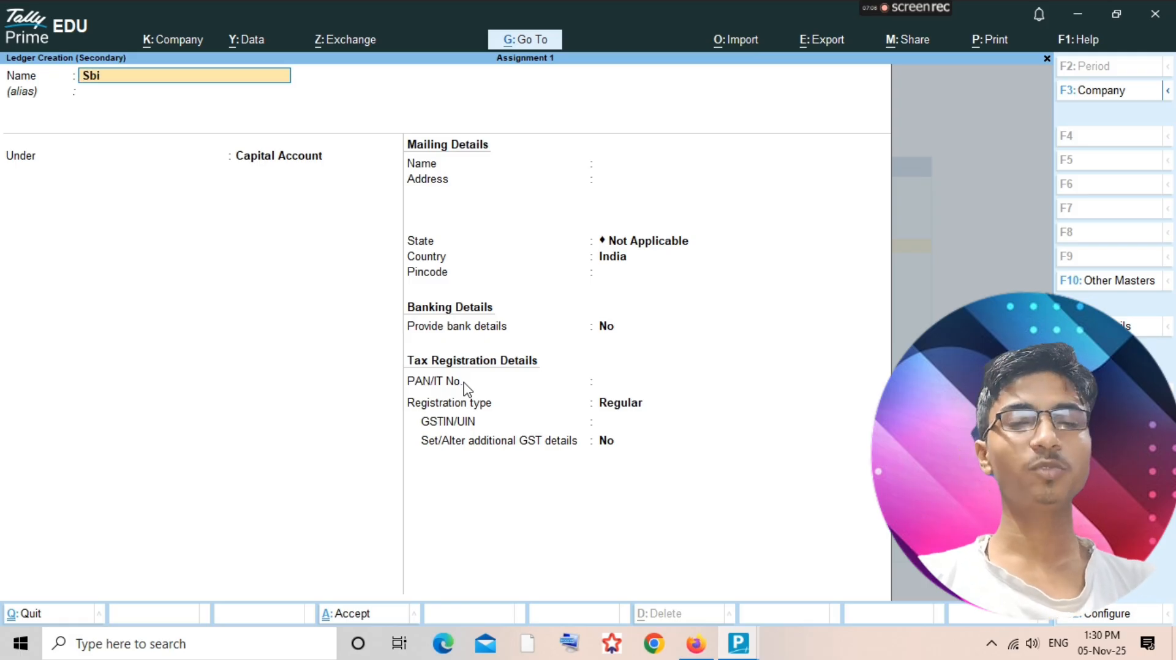
text( Bank)
key(Return)
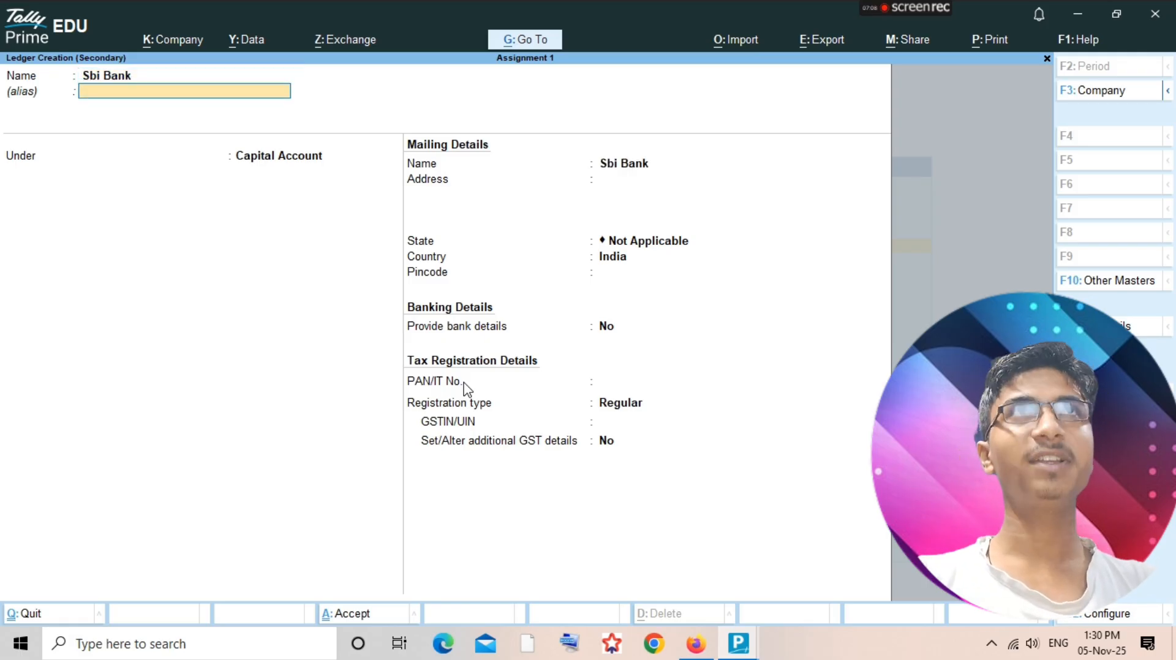
key(Return)
text(bank)
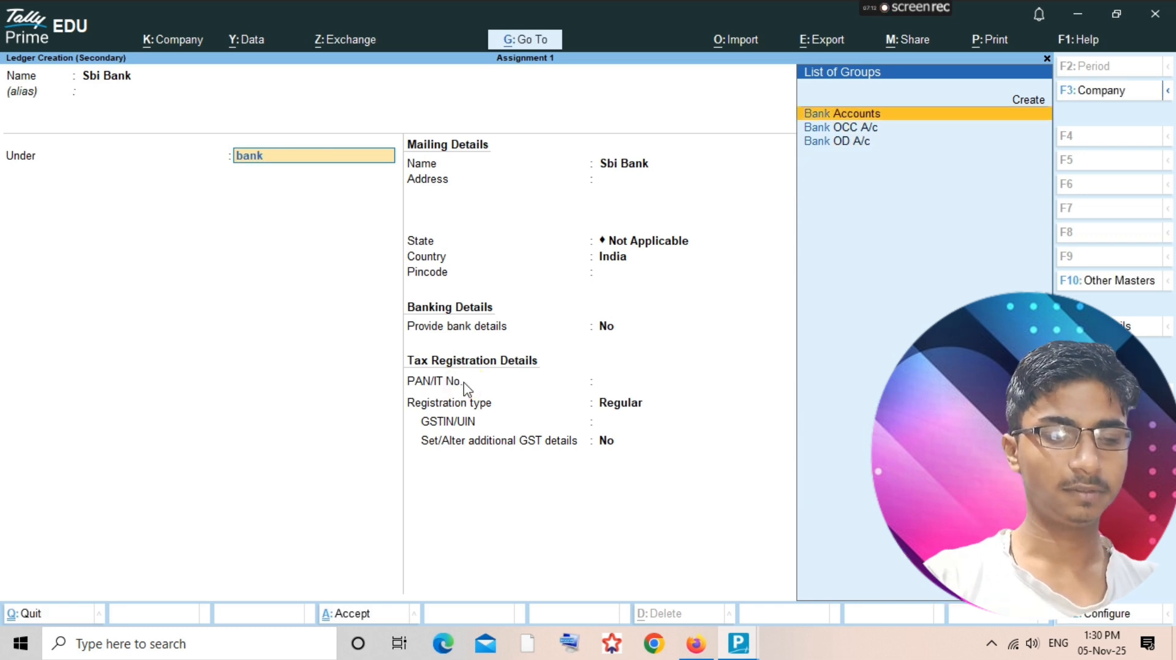
key(Return)
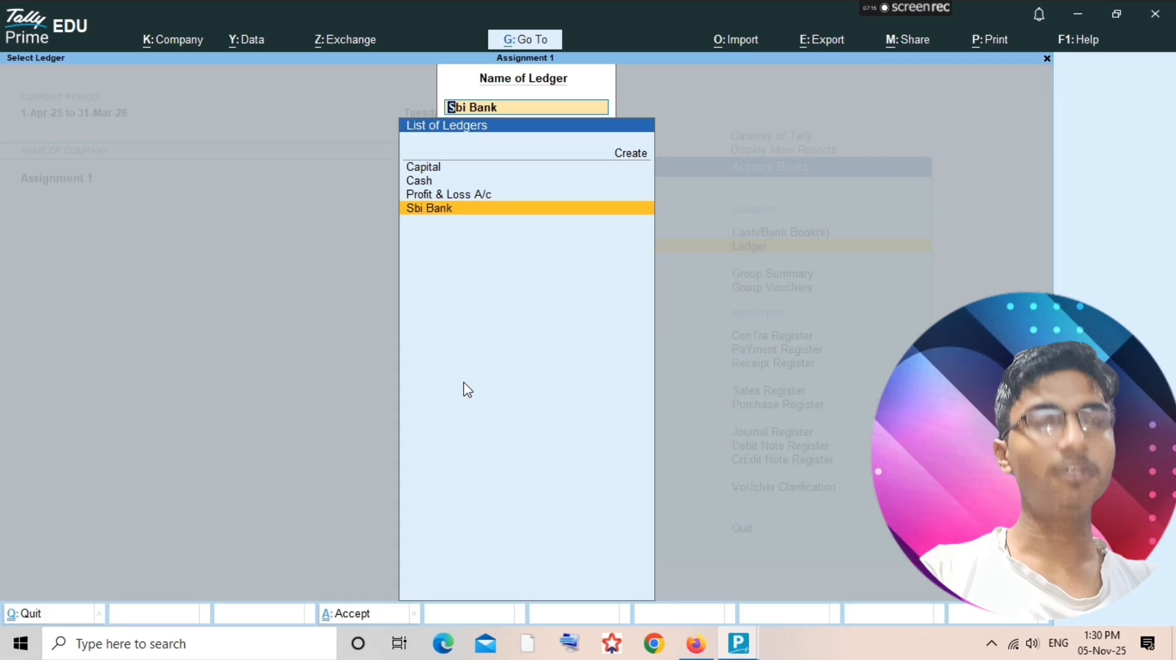
Add a contra voucher from the Sbi Bank ledger's report and credit Cash with 6,000.
key(Return)
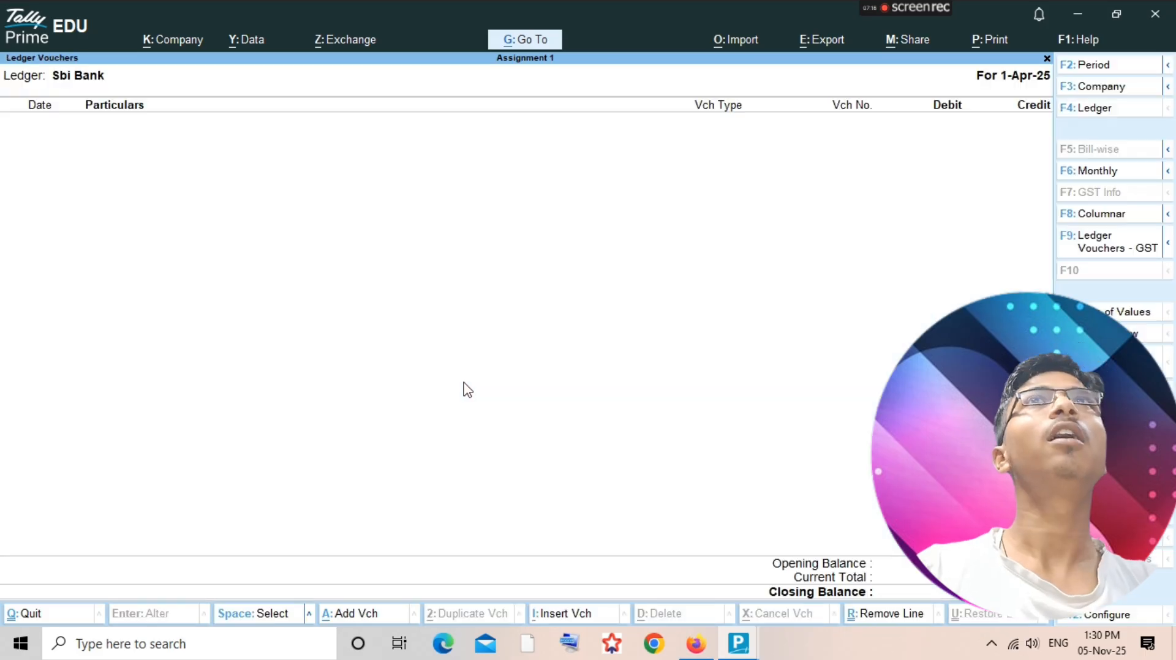
key(alt+a)
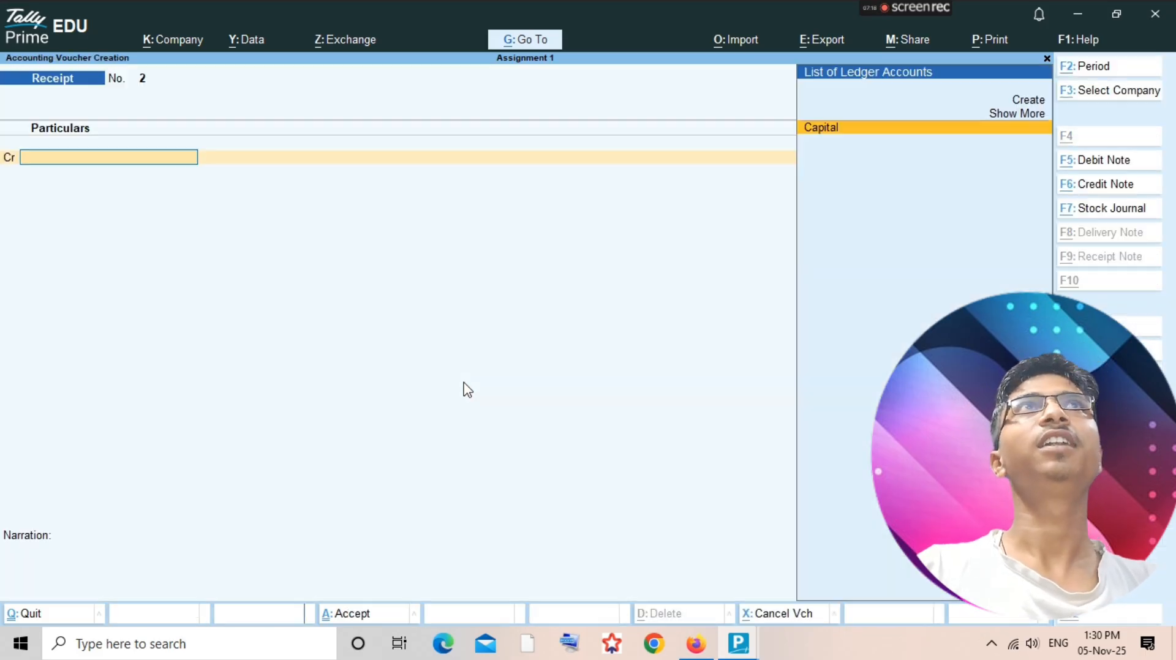
key(F4)
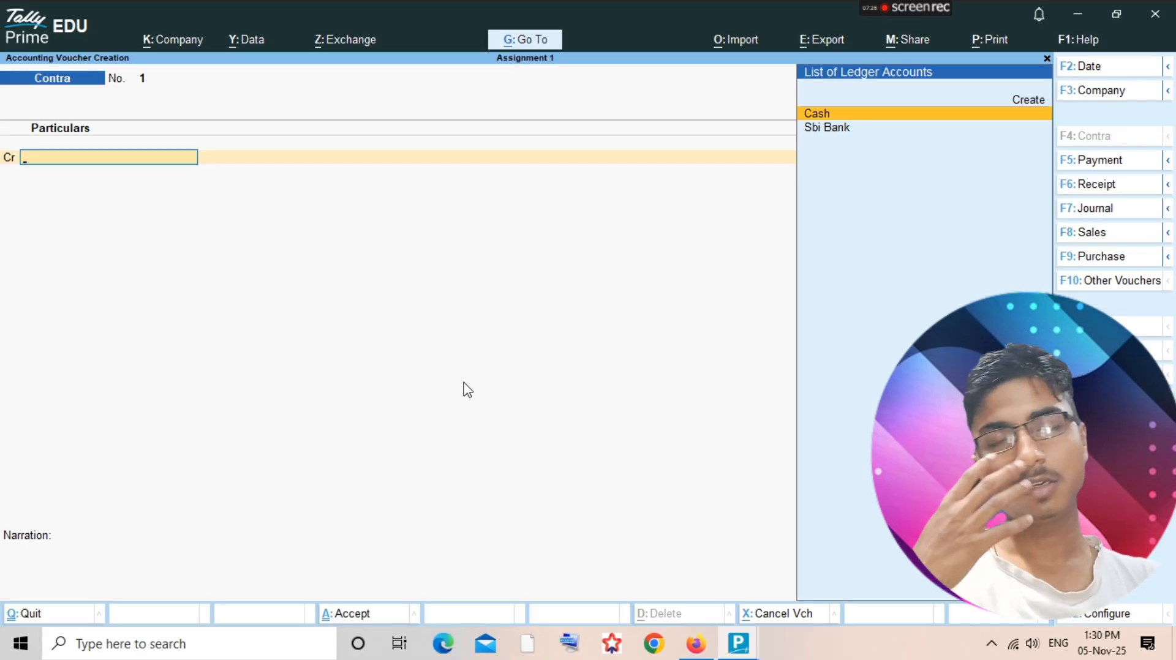
text(C)
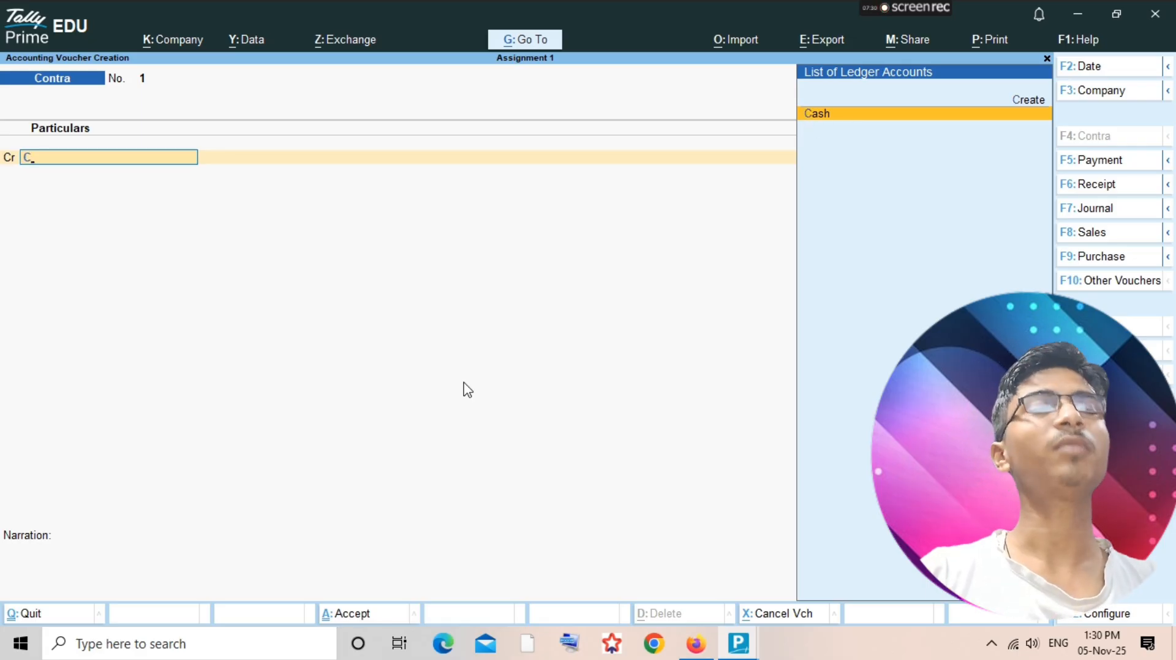
text(ash)
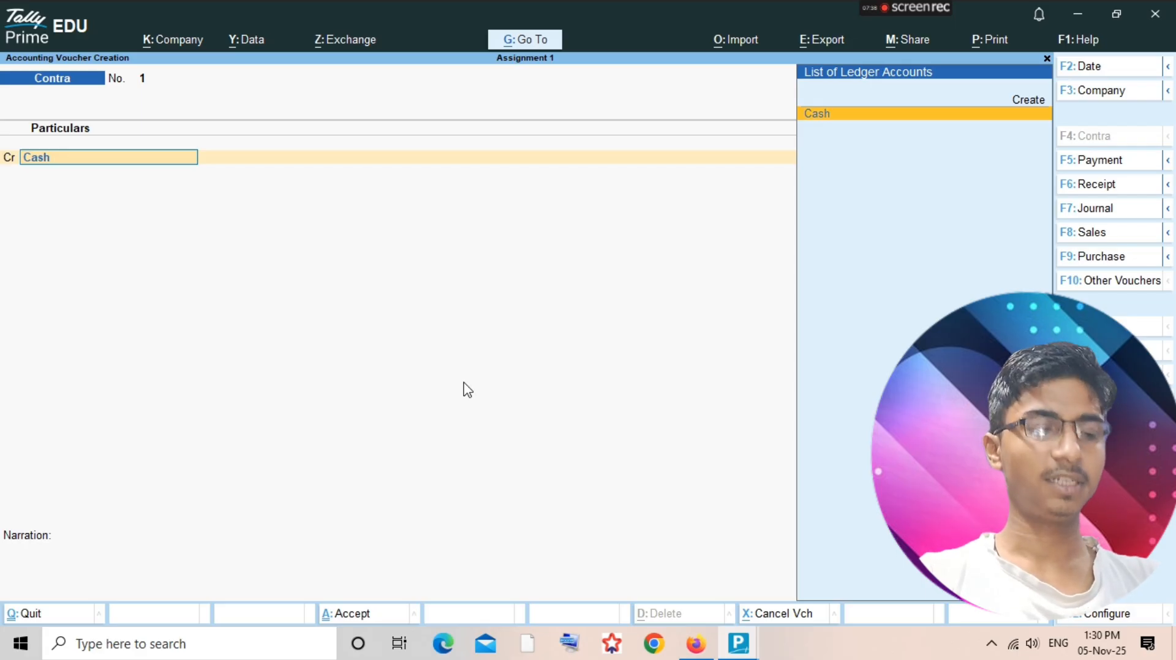
key(Return)
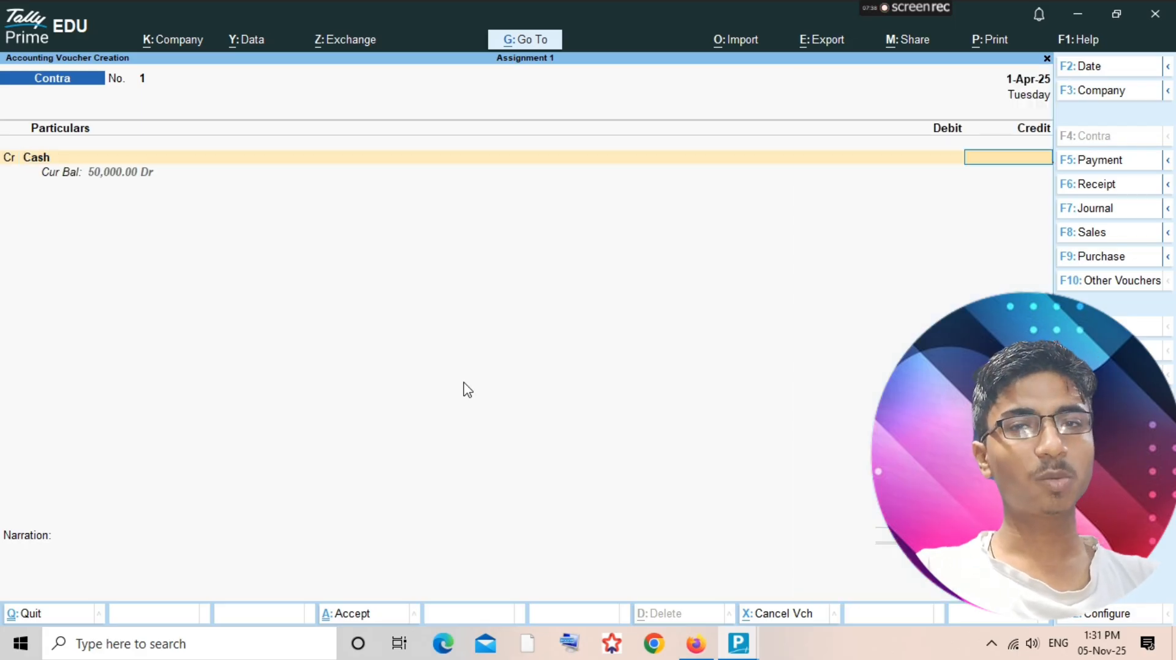
text(6)
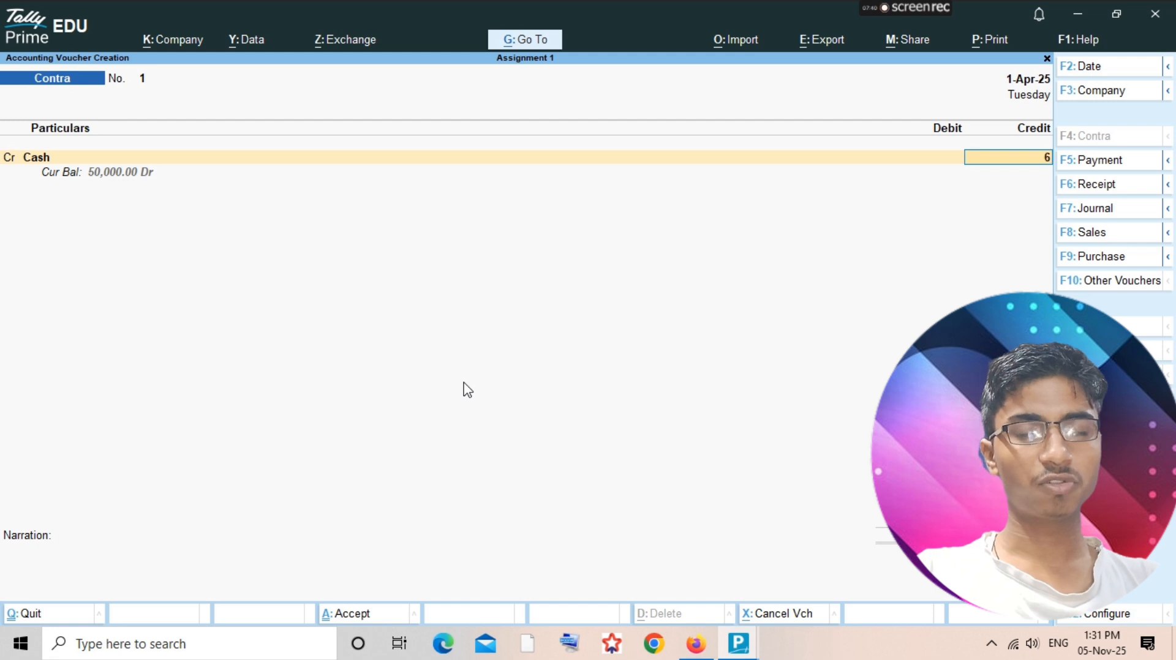
text(000)
key(Return)
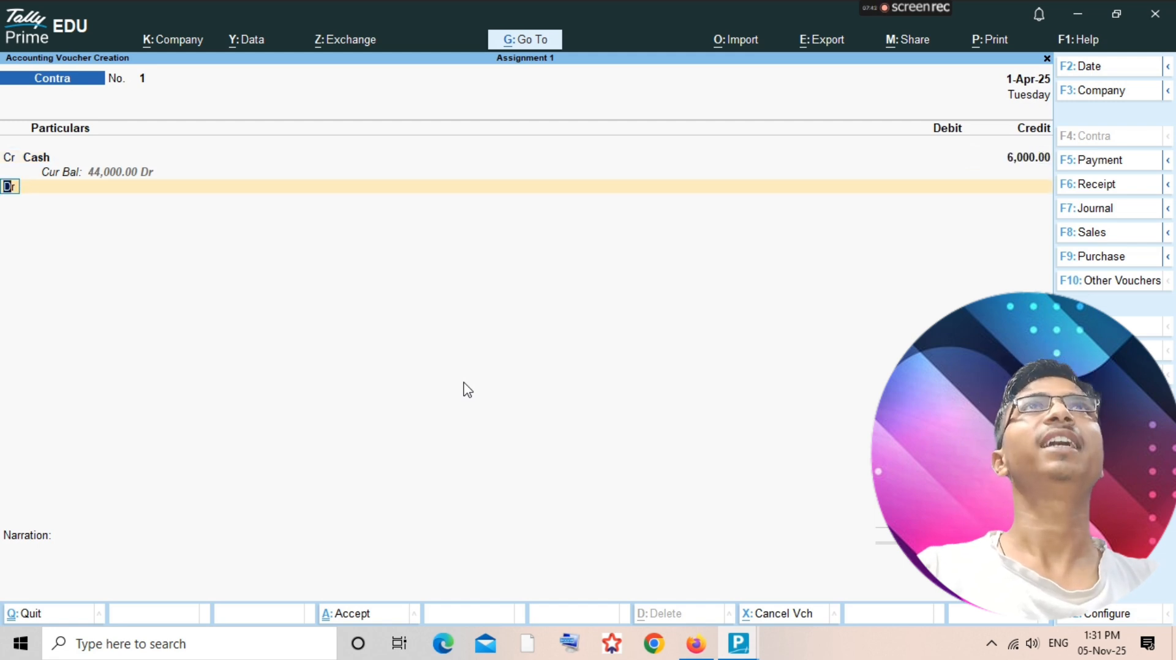
Debit Sbi Bank with 6,000, save the contra voucher without a narration and return to the ledger selection.
key(Return)
text(Sb)
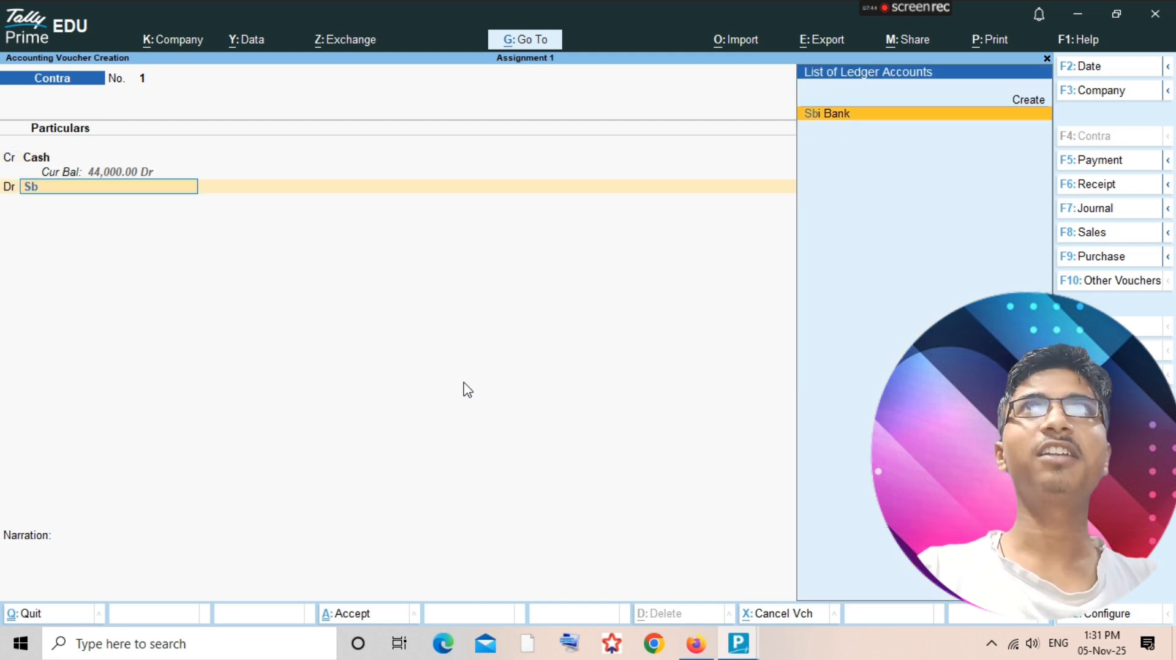
key(Return)
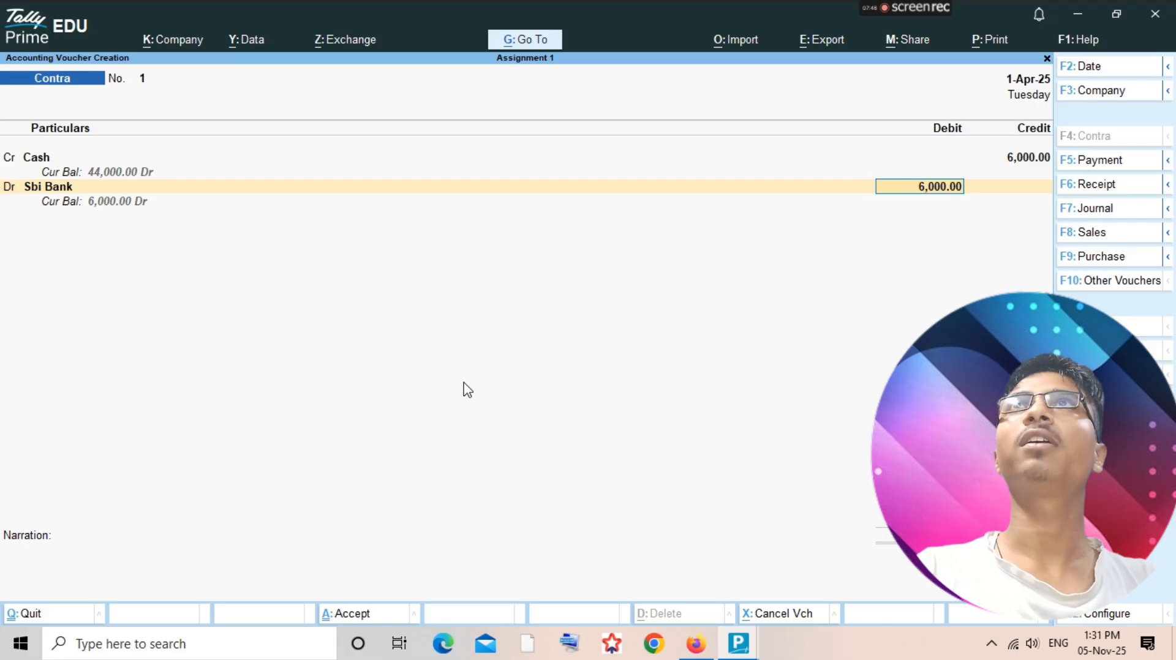
key(ctrl)
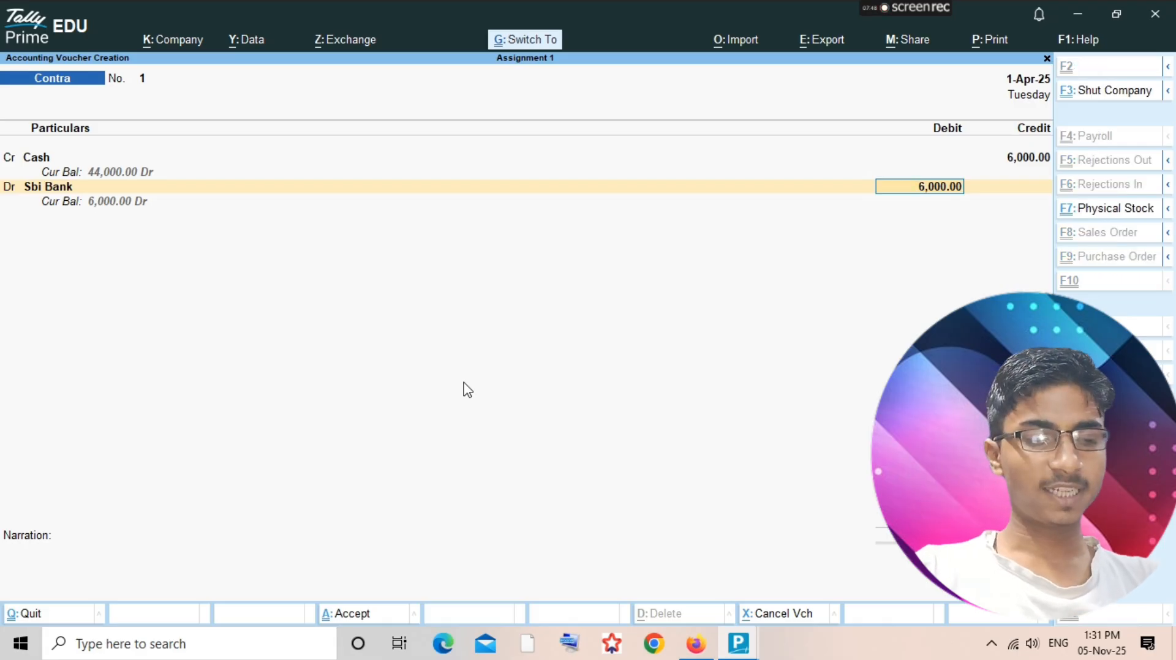
key(ctrl+a)
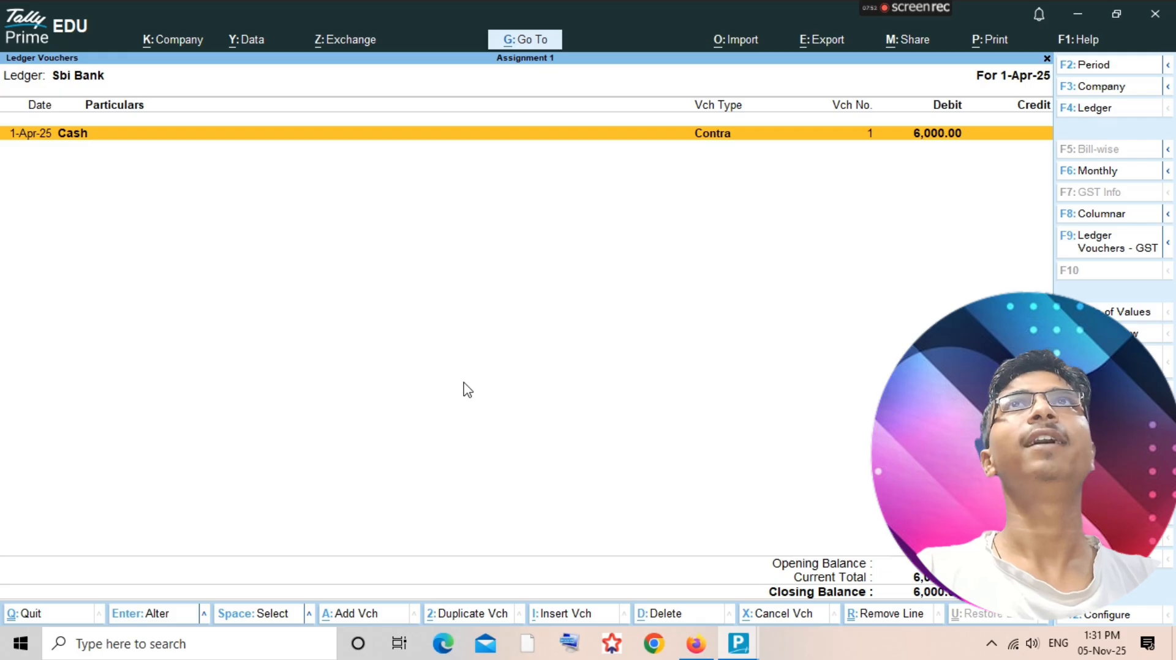
key(Escape)
Switch to Firefox, check the furniture purchase and the Fixed Assets entry in Adobe Scan 05 Nov 2025.pdf, and return to TallyPrime.
key(alt+Tab)
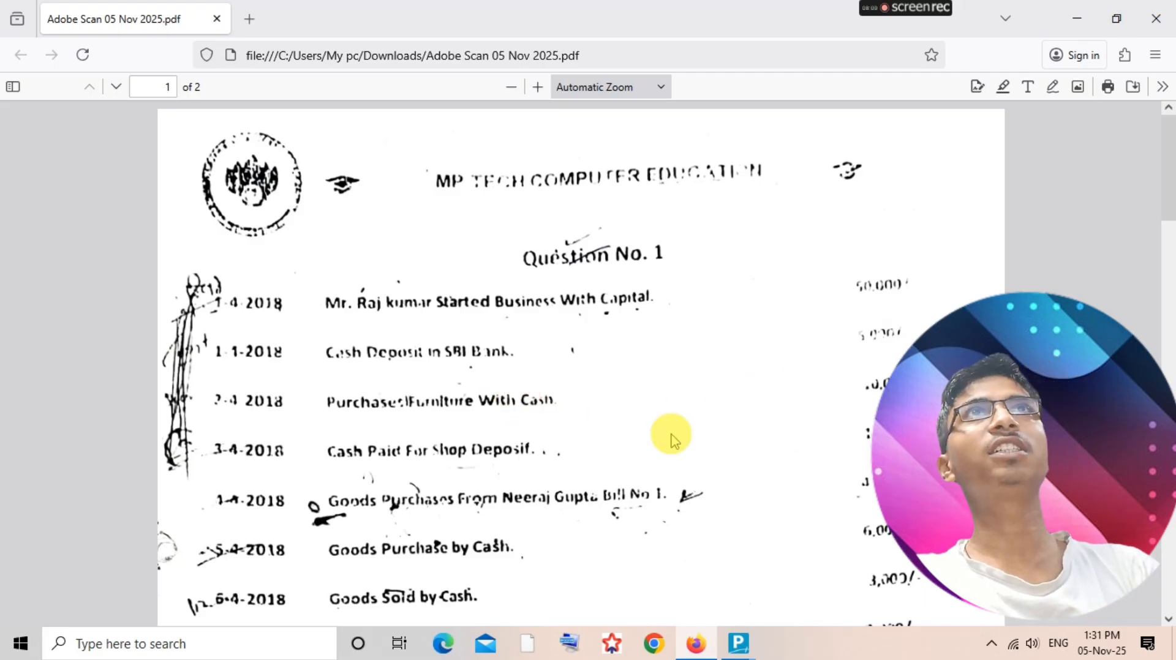
scroll(670, 439, down, 10)
scroll(674, 440, down, 8)
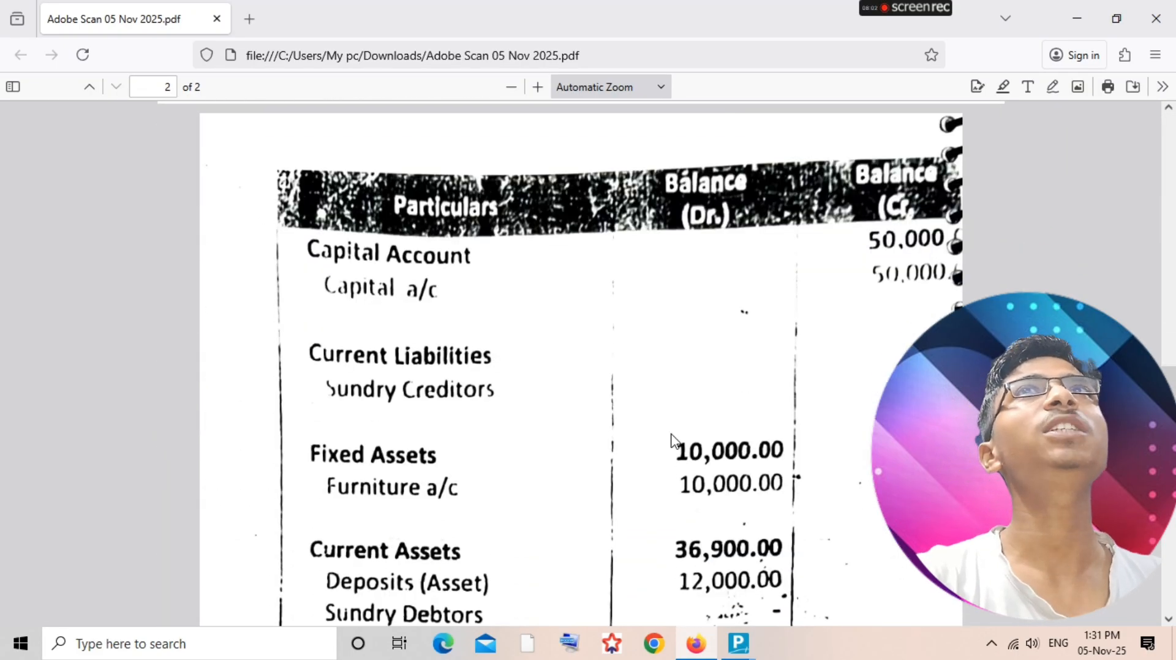
scroll(676, 310, up, 15)
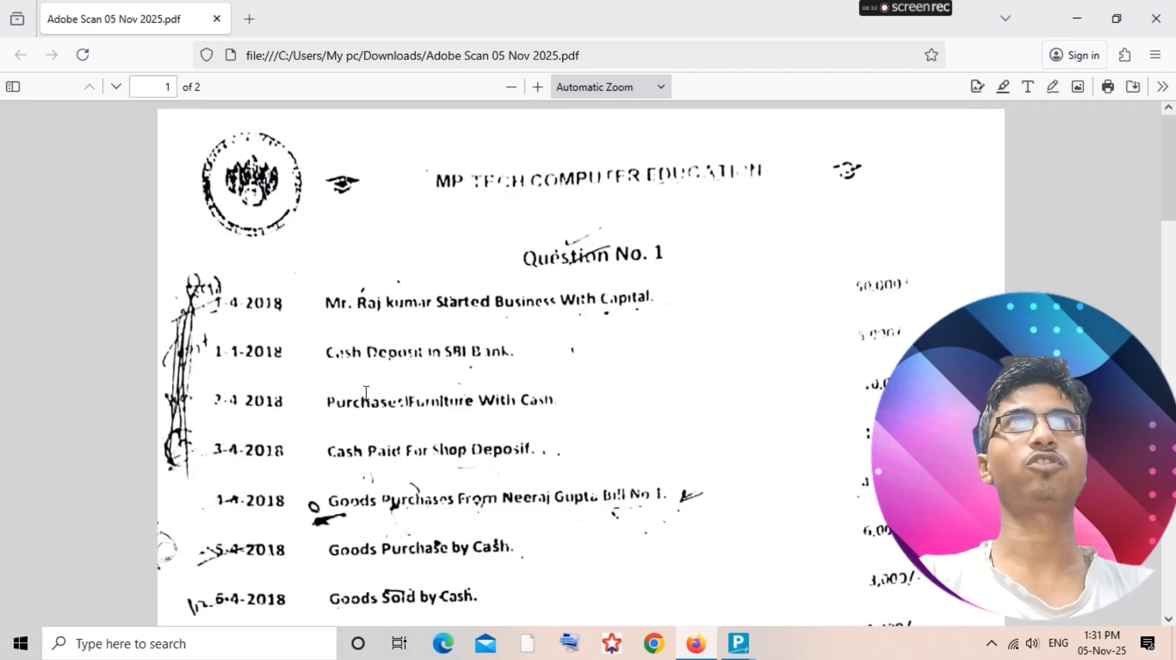
key(alt)
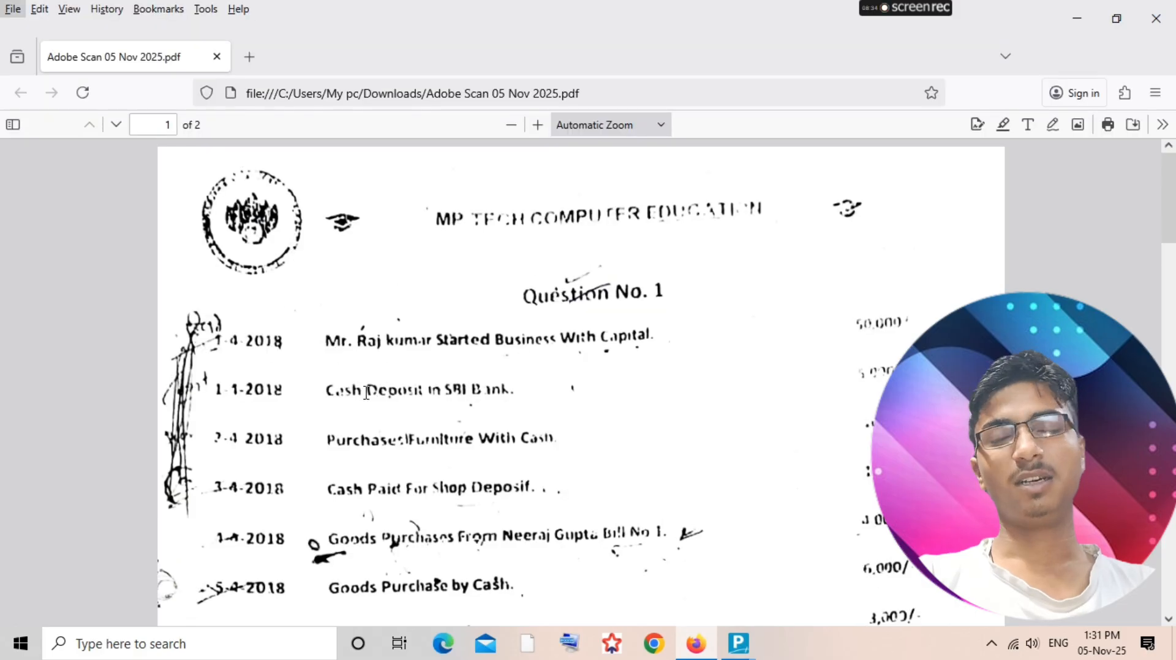
key(alt)
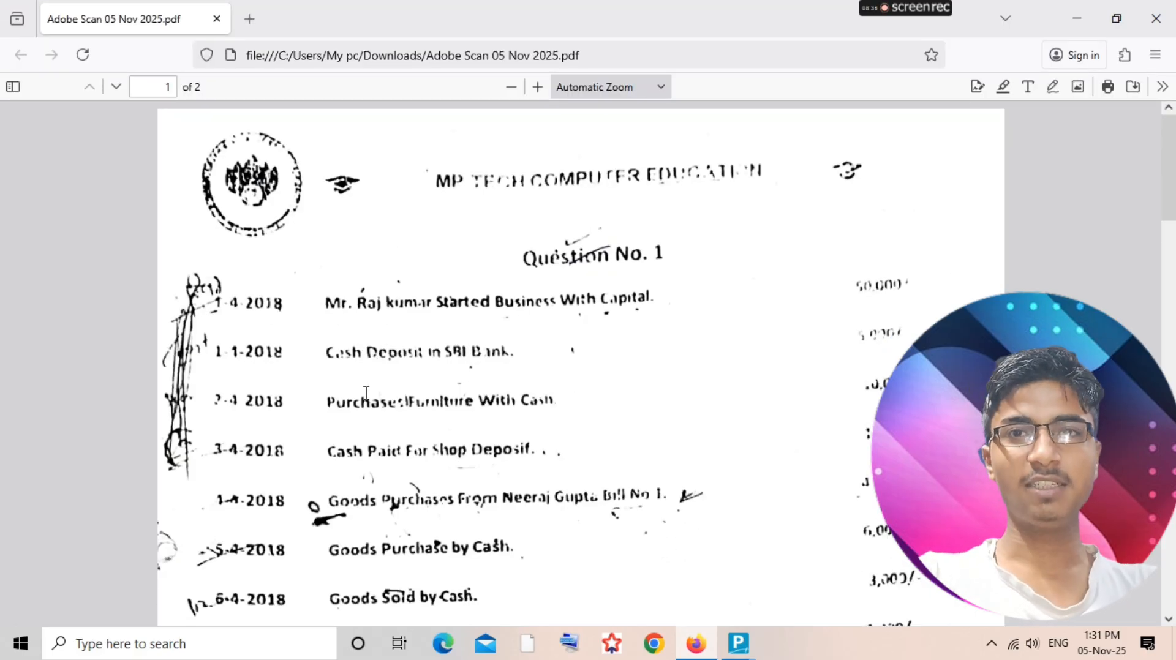
key(alt+Tab)
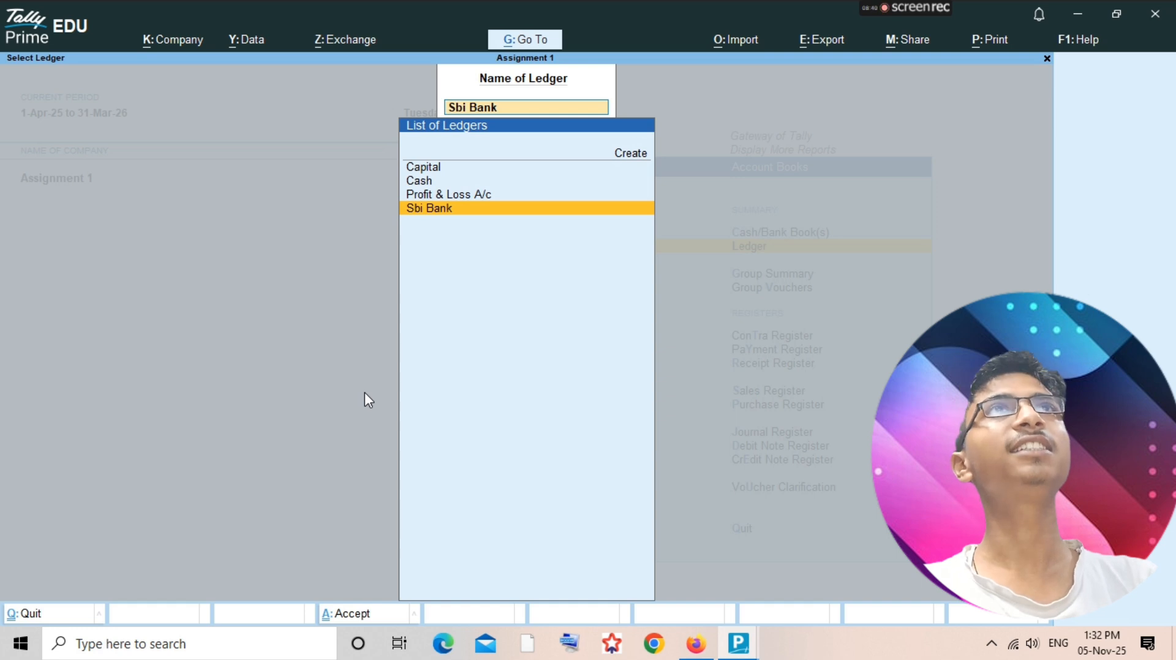
Start a new ledger from the ledger selection and name it Furniture.
key(alt+c)
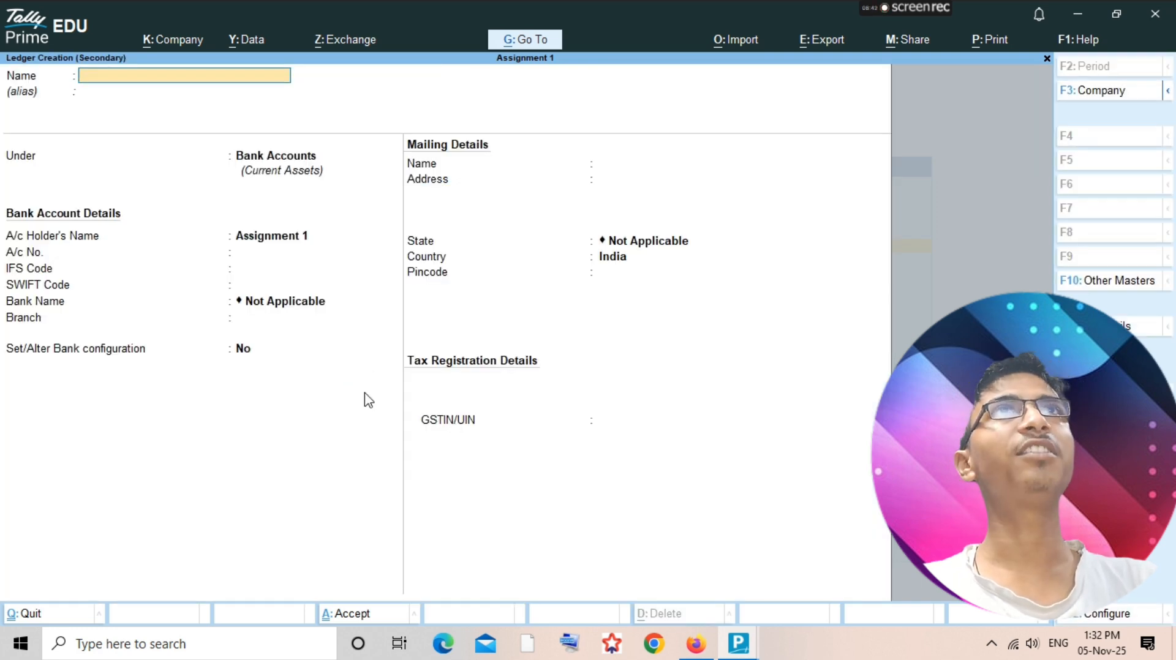
text(Furmit)
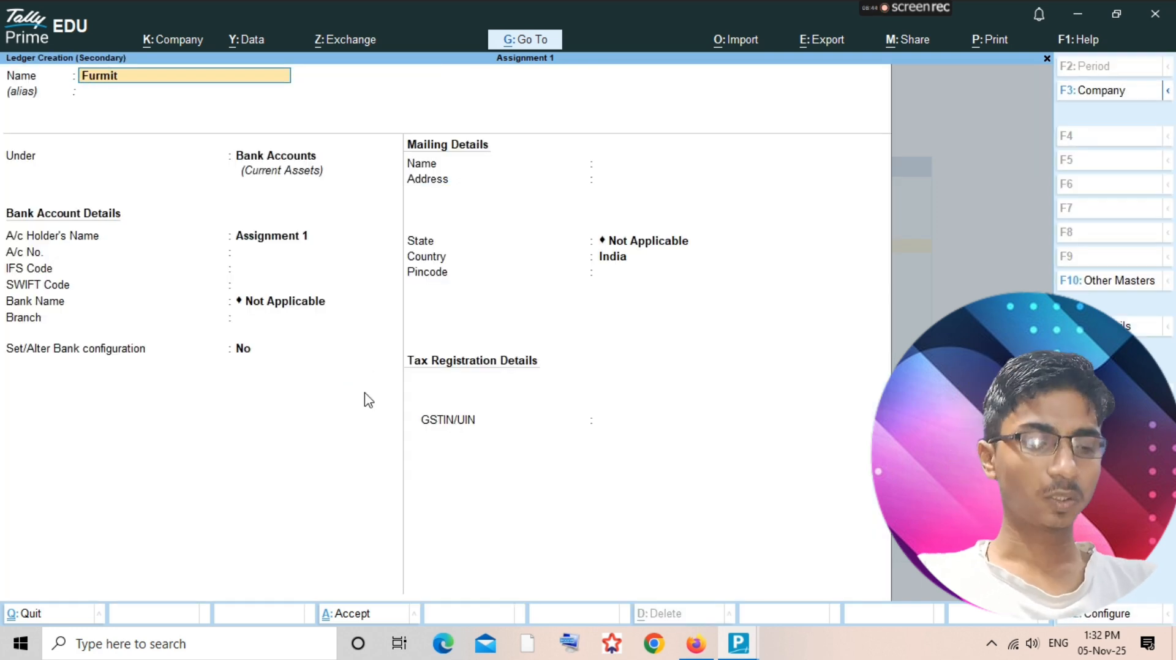
text(ure)
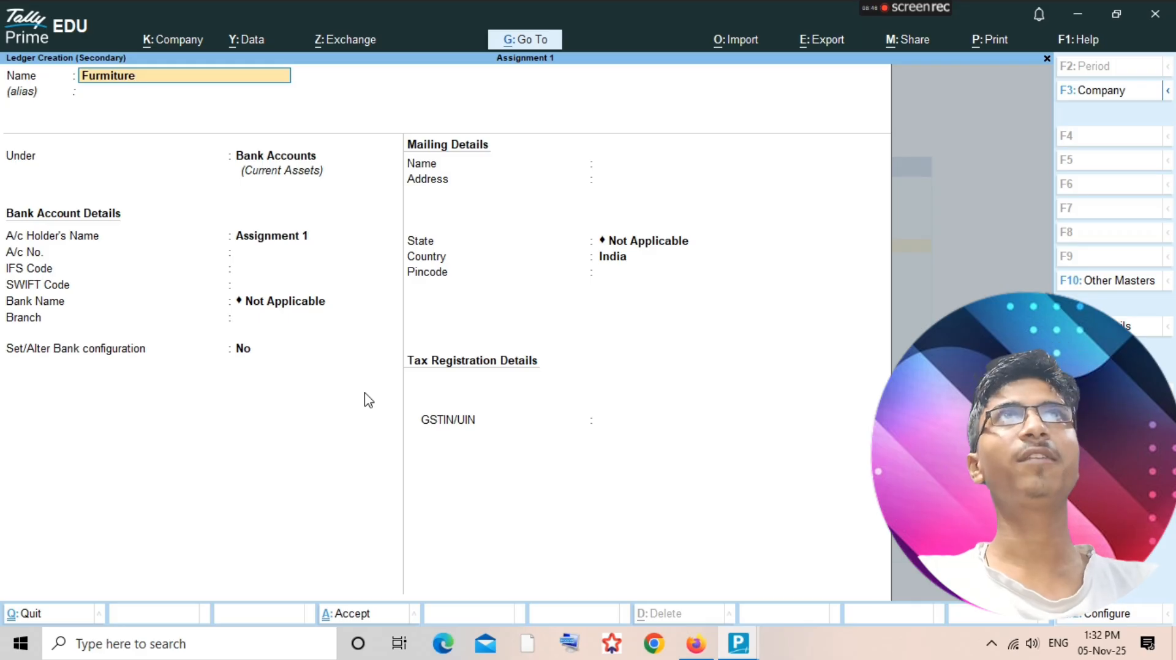
key(BackSpace)
key(BackSpace)
key(BackSpace)
key(BackSpace)
key(BackSpace)
key(BackSpace)
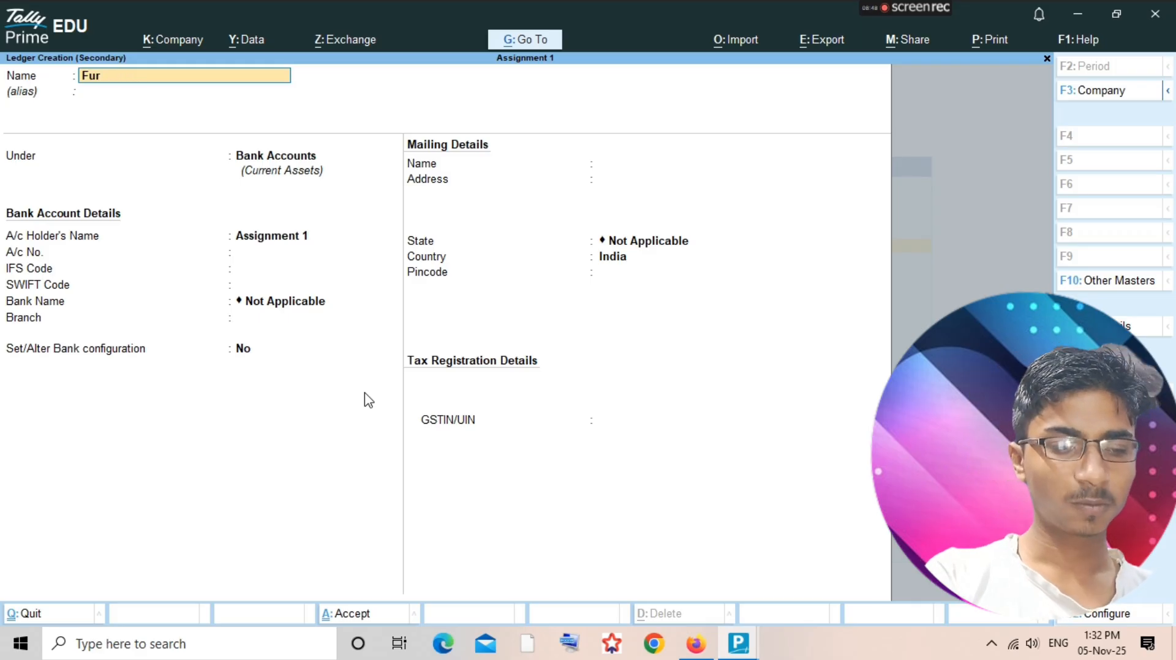
text(niture)
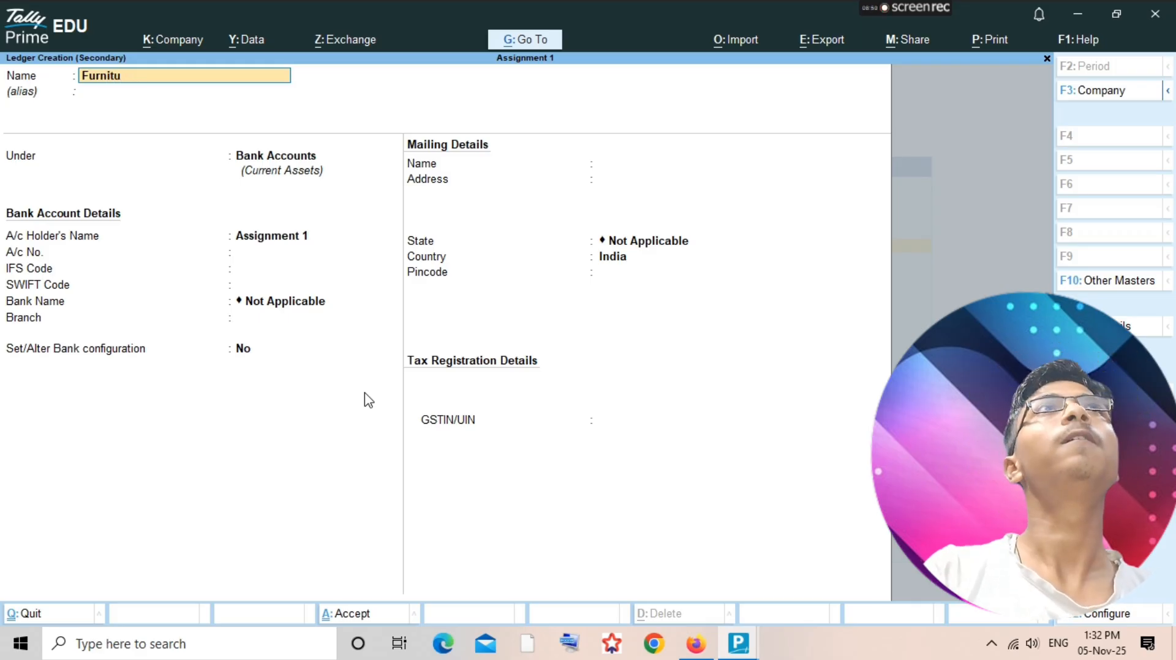
Place the Furniture ledger under the Fixed Assets group, leave its alias empty and save it.
key(Return)
key(Return)
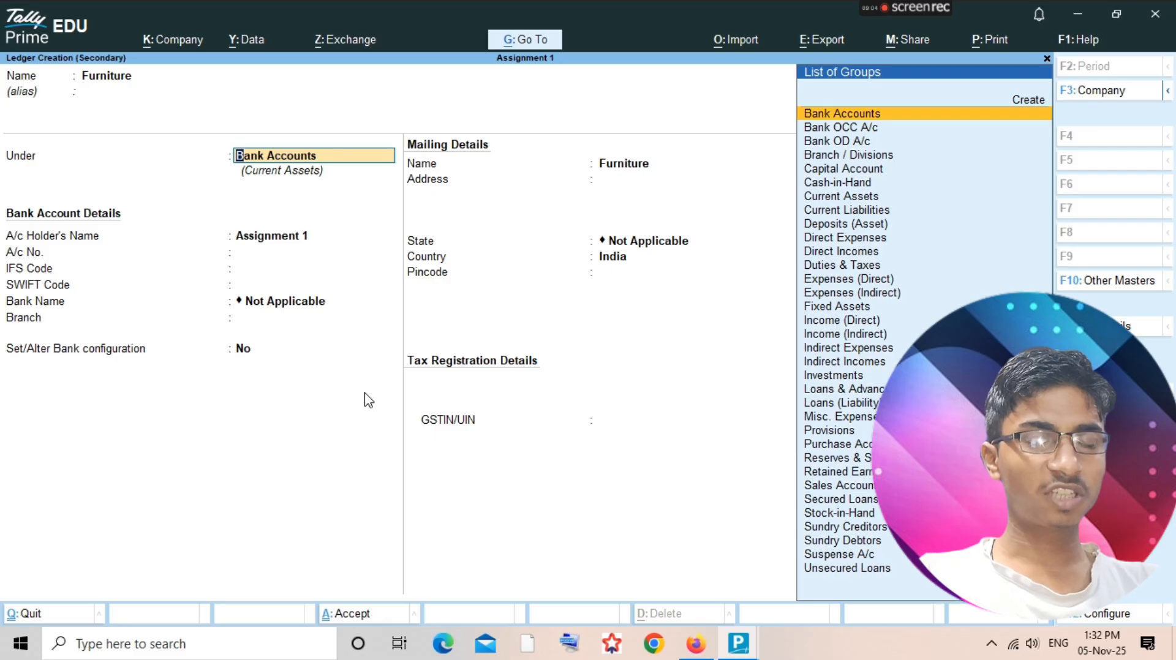
text(Fi)
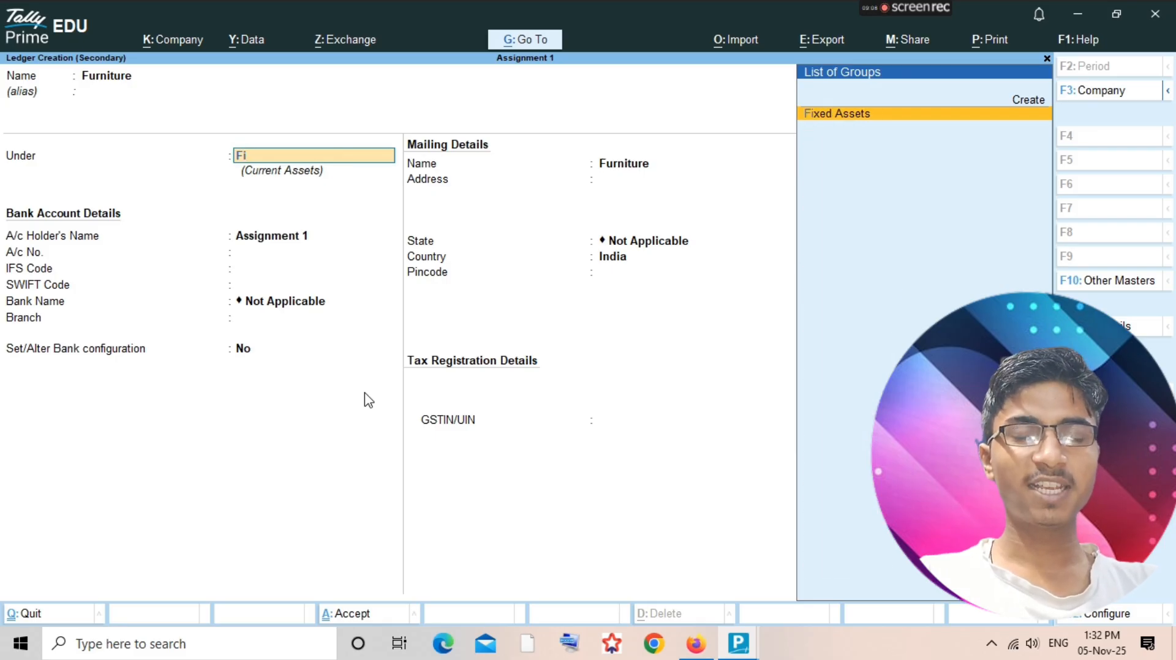
text(xed)
key(Return)
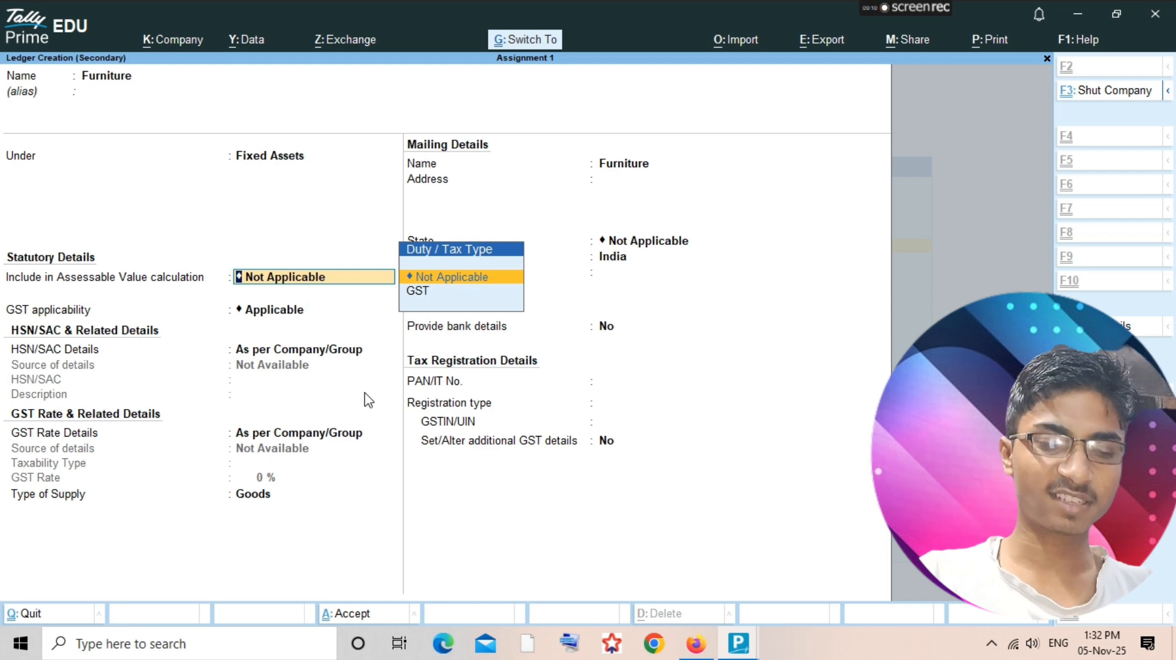
key(ctrl+a)
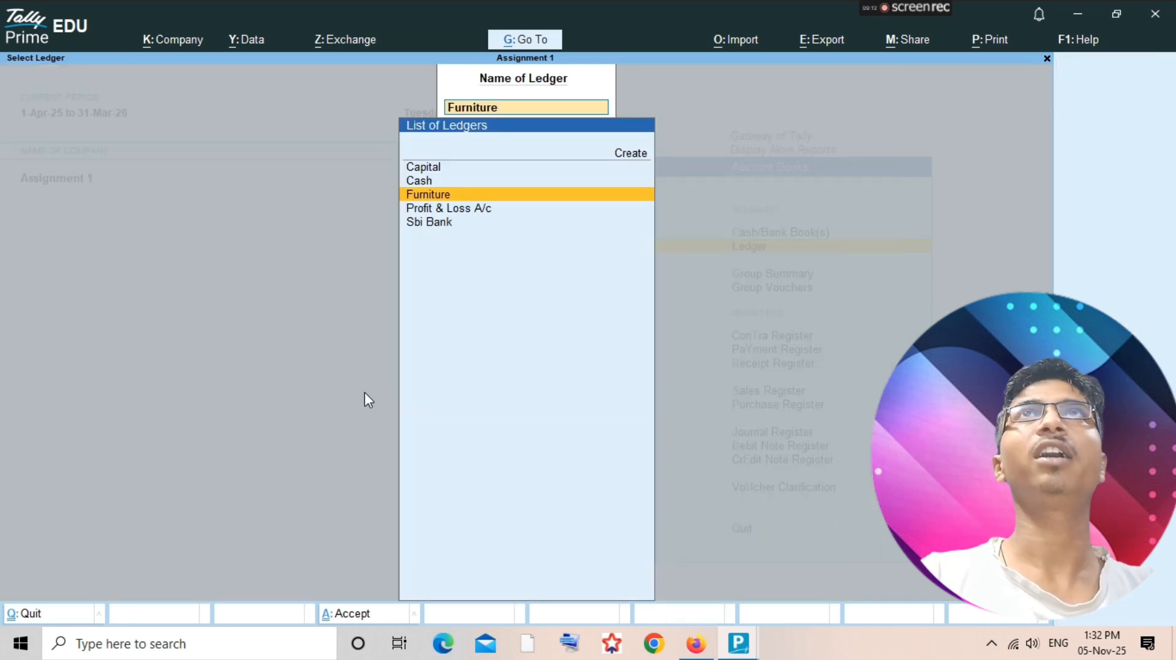
Add a payment voucher from the Furniture ledger's report and debit Furniture with 10,000.
key(Return)
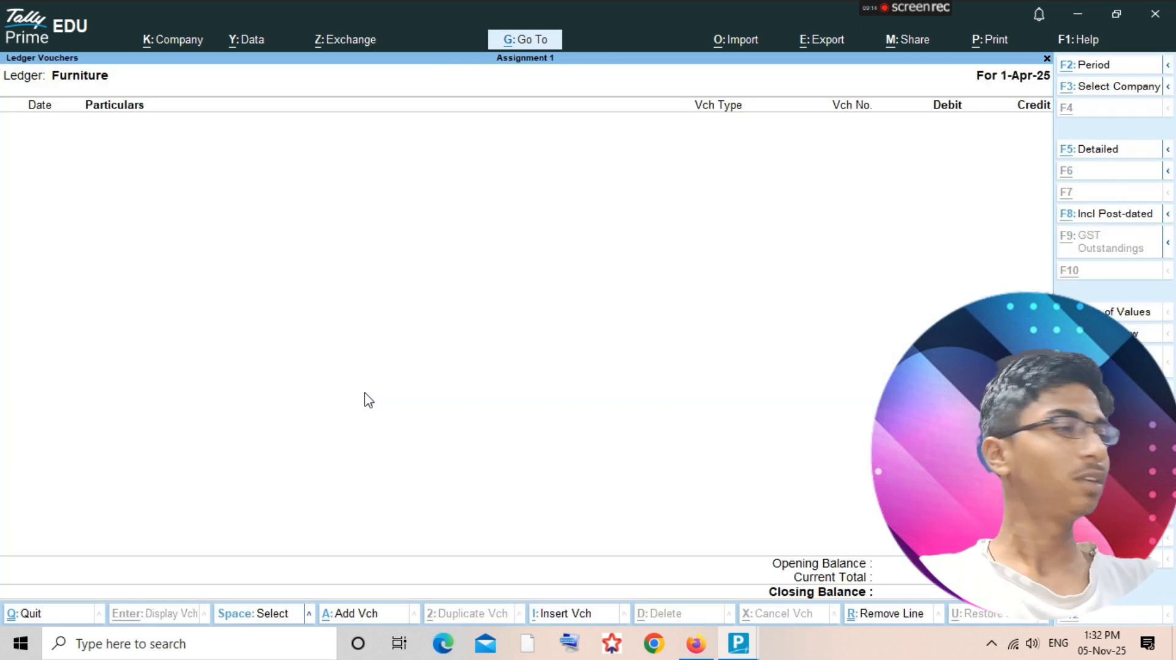
key(alt+a)
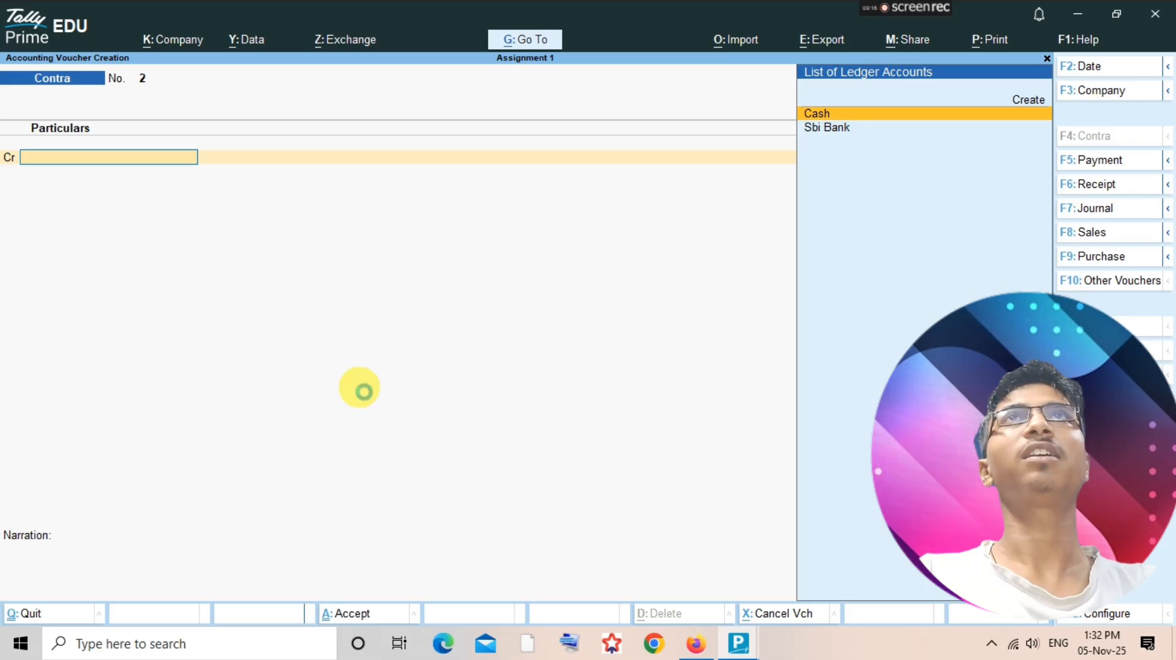
key(F5)
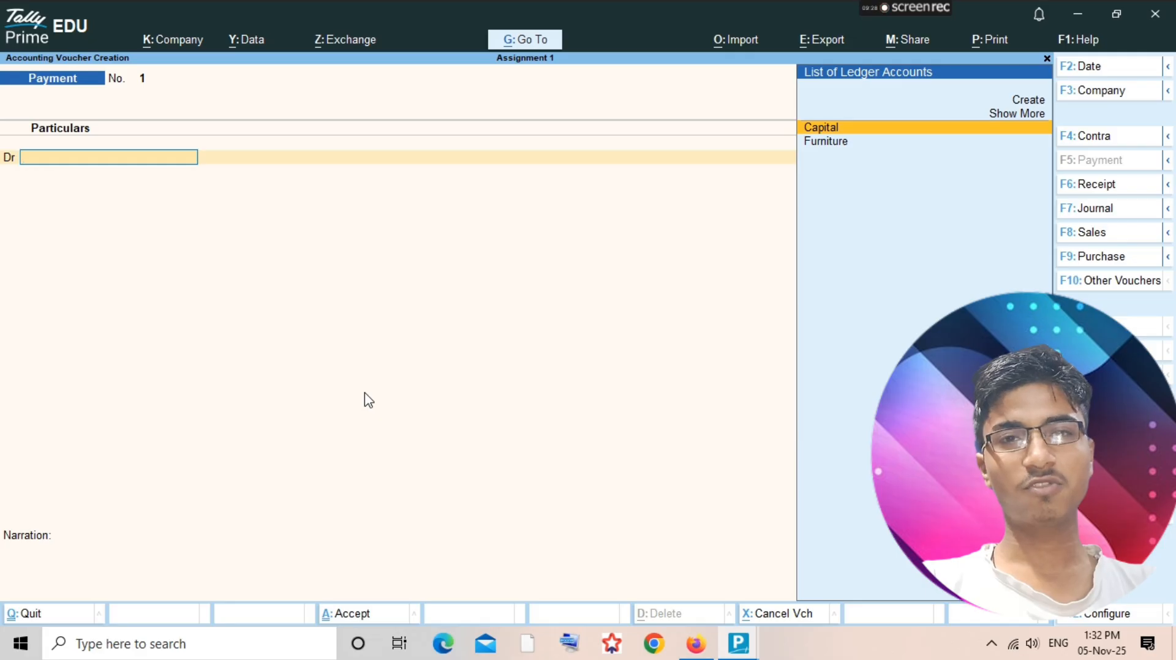
text(Fu)
key(Return)
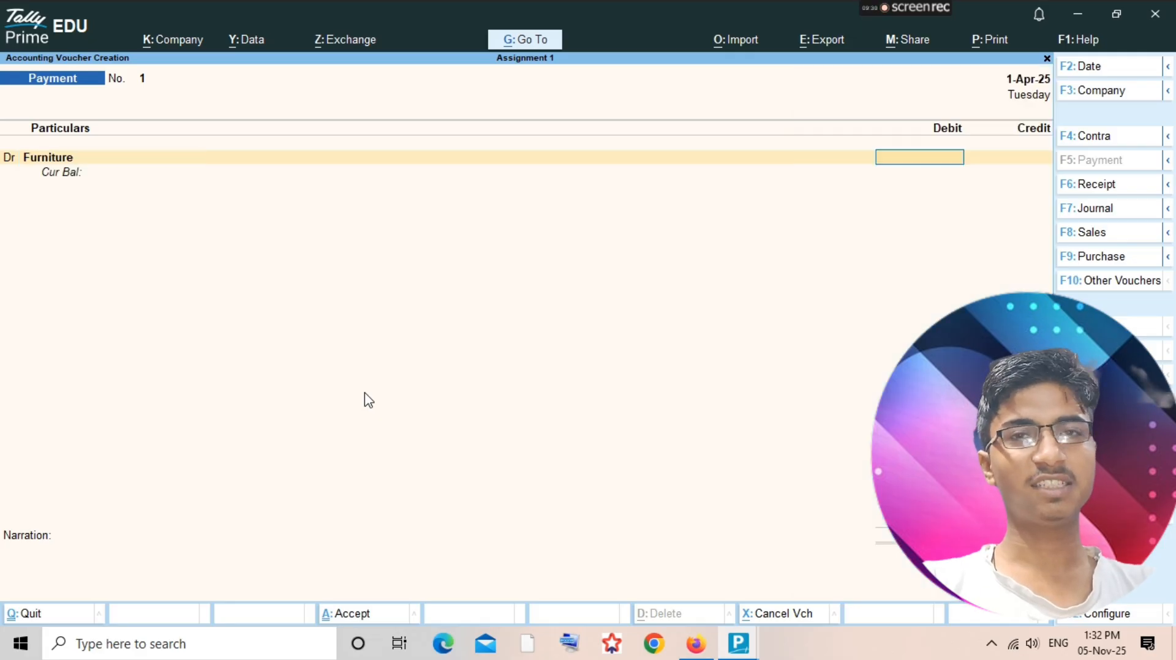
text(10000)
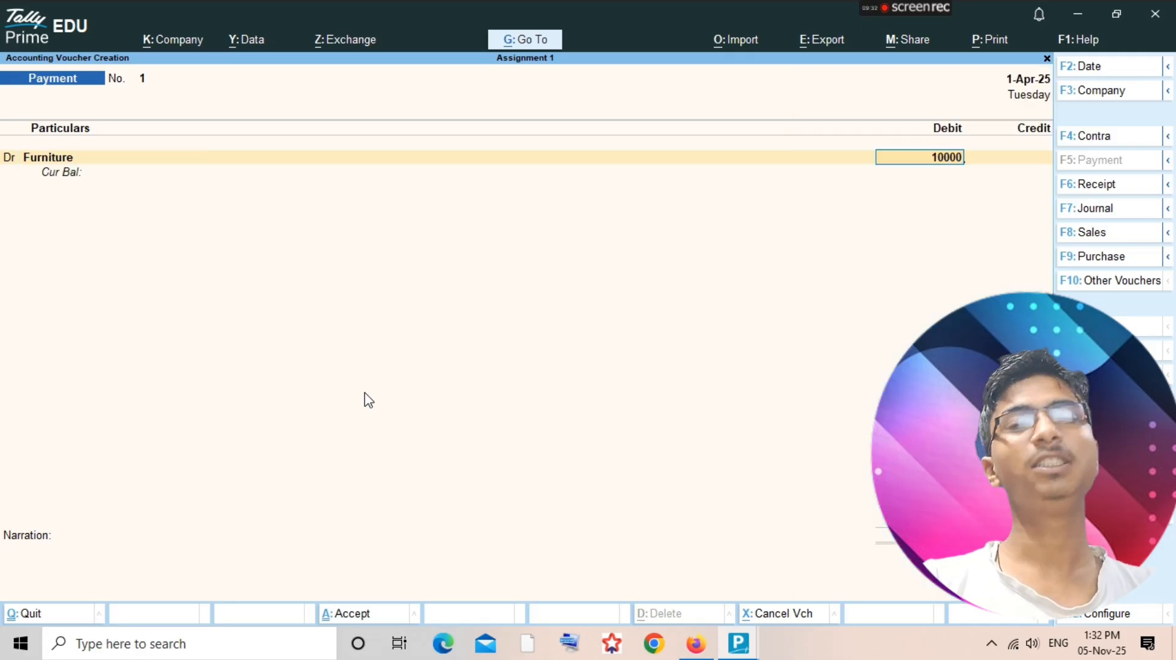
key(Return)
Credit Cash with 10,000 in the furniture payment voucher, save it and return to the ledger selection.
key(Return)
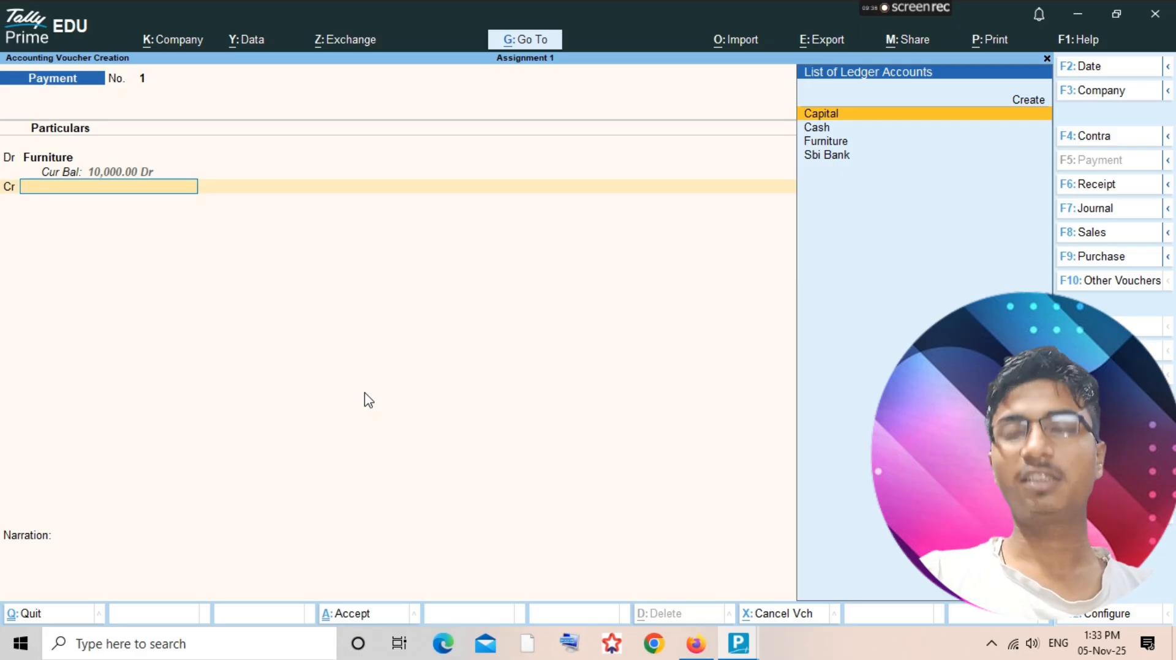
text(Cash)
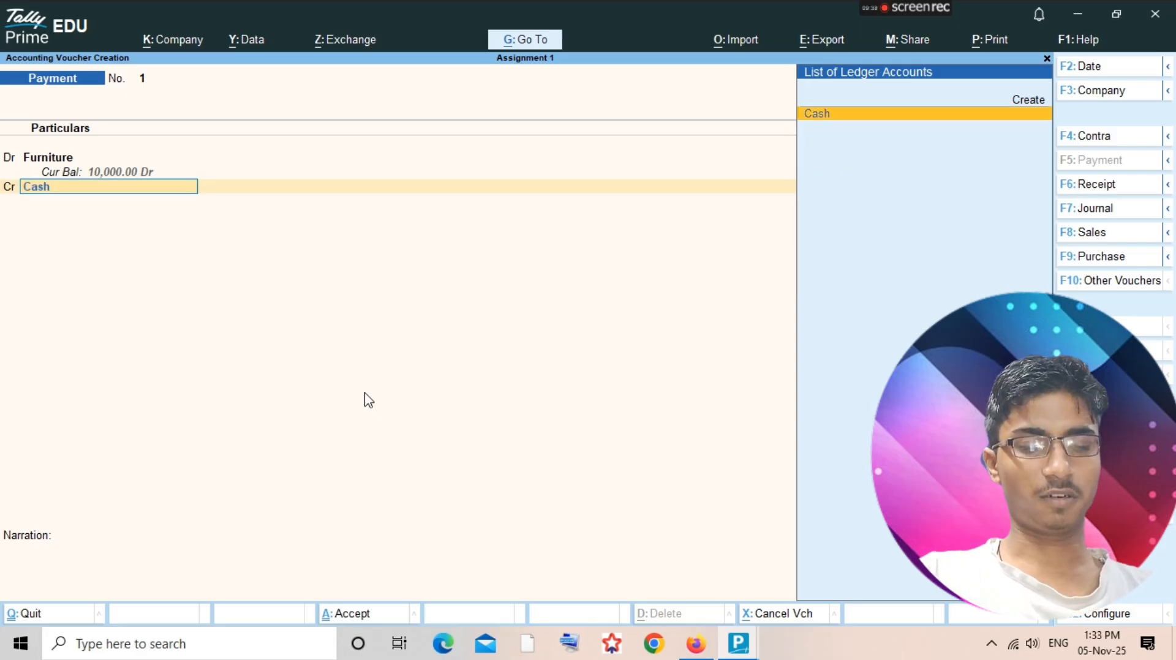
key(Return)
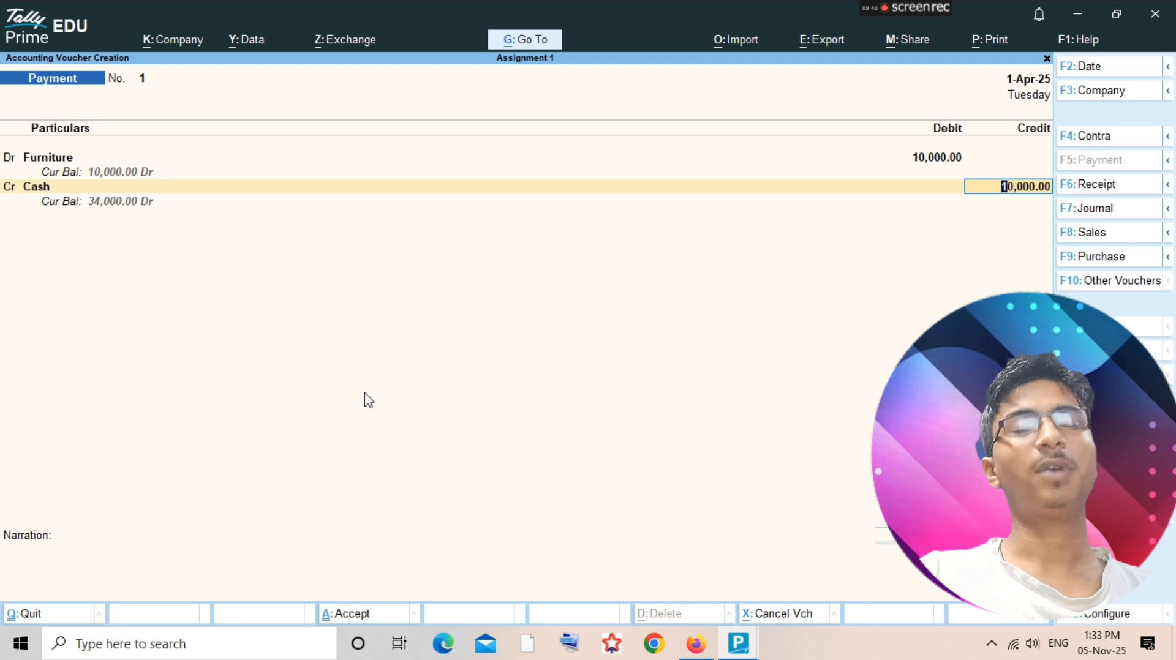
ctrl+click(368, 400)
key(ctrl+a)
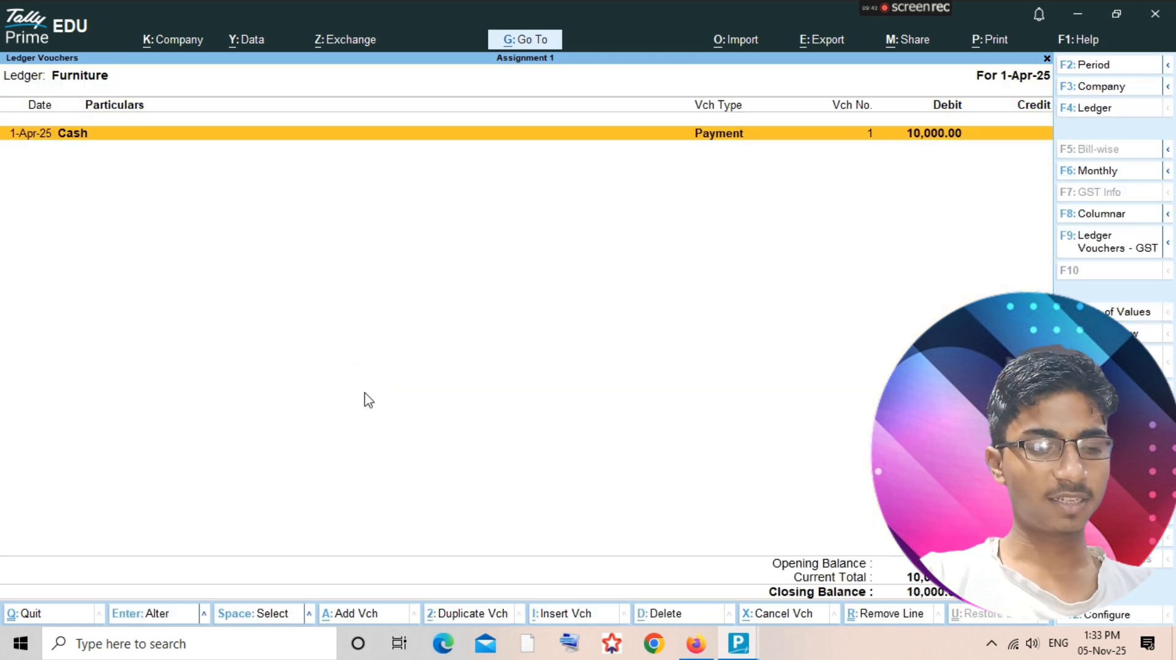
key(Escape)
Switch to Firefox, check the shop deposit entry in Adobe Scan 05 Nov 2025.pdf, and return to TallyPrime.
key(alt+Tab)
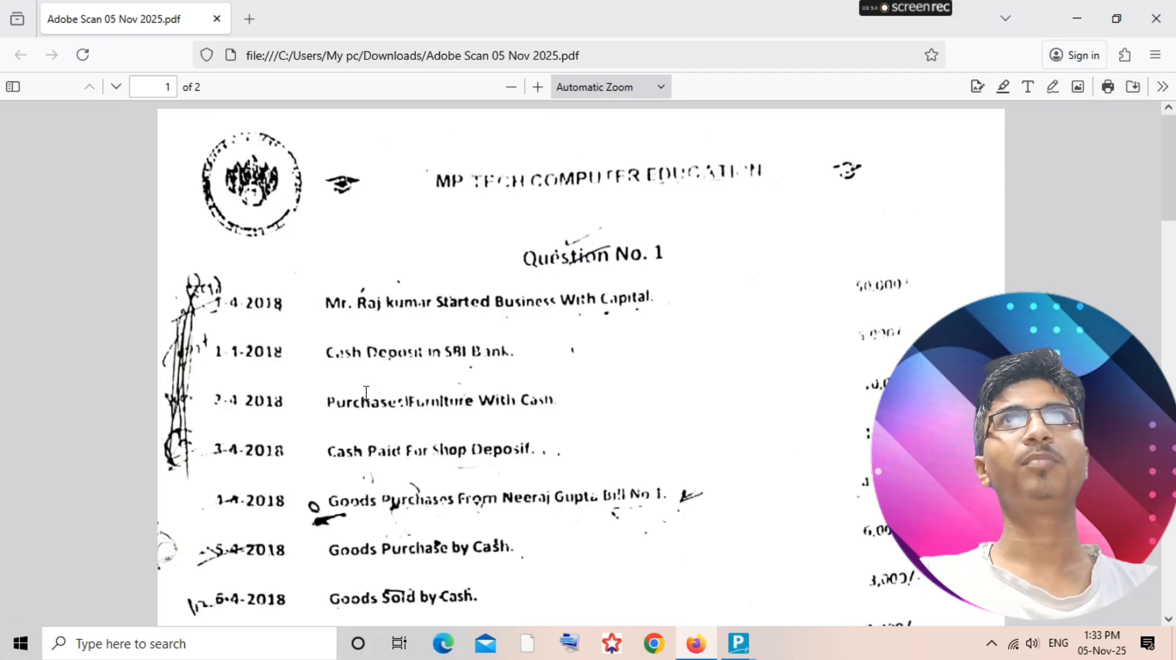
key(alt+Tab)
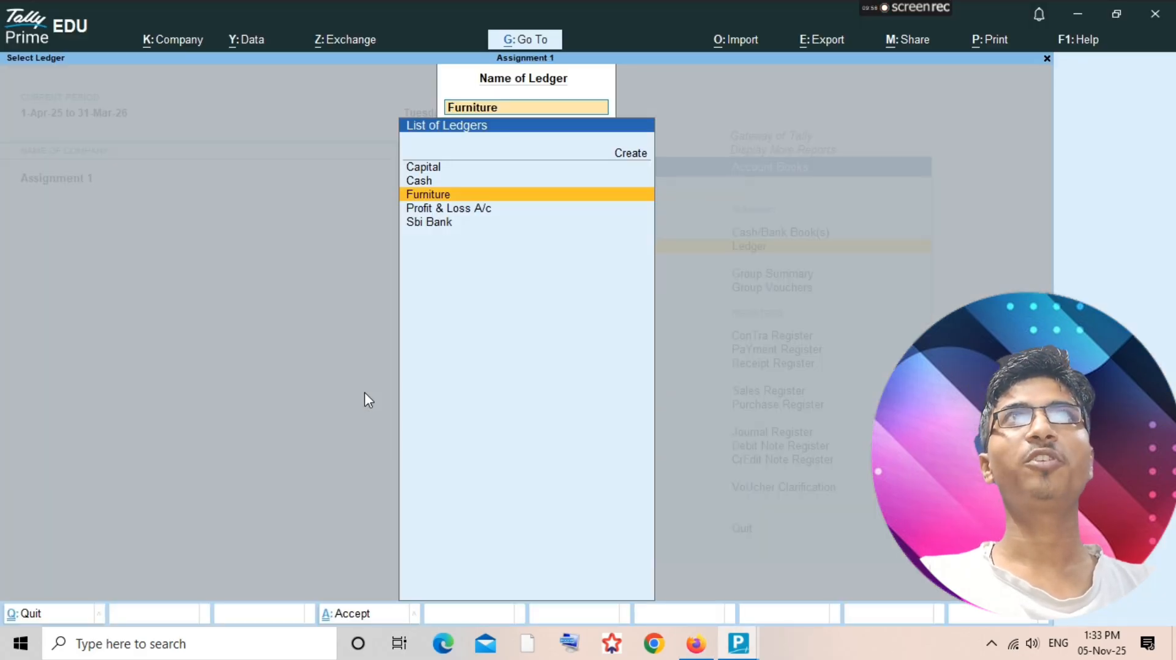
key(alt+c)
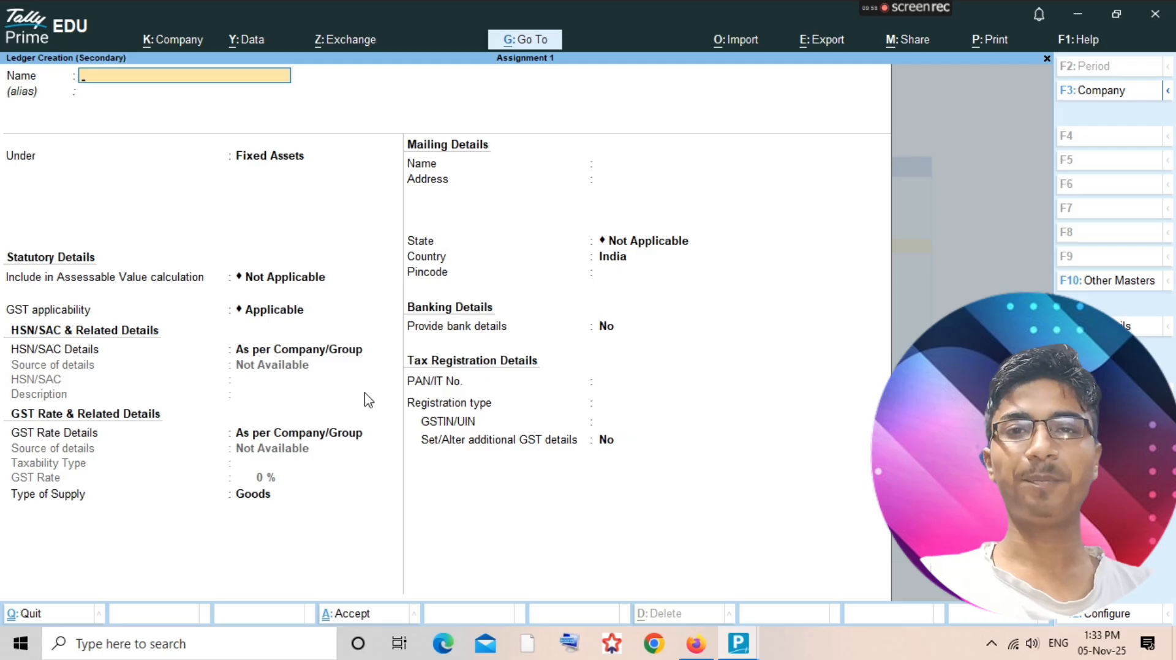
text(Shop)
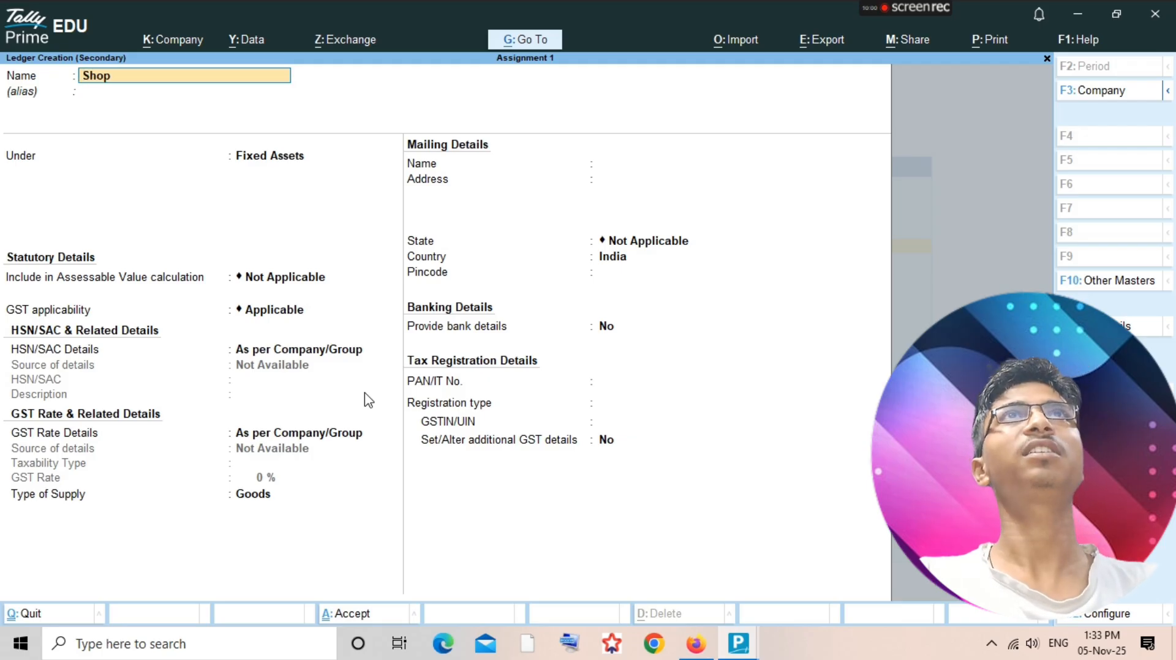
text( Deposite)
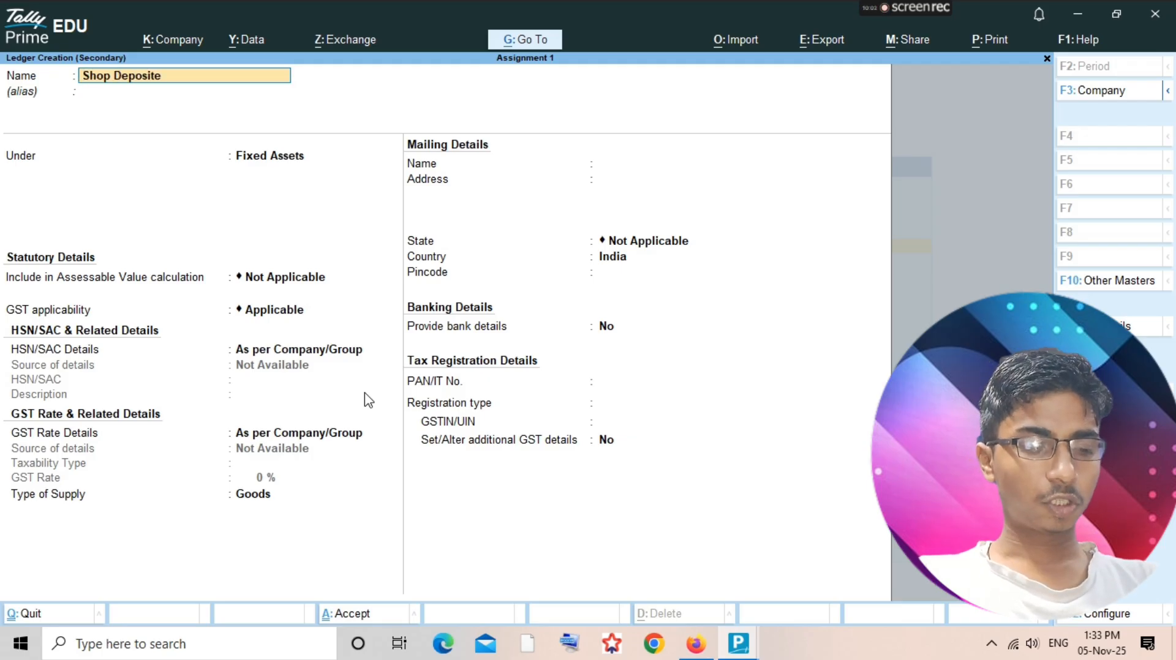
key(Return)
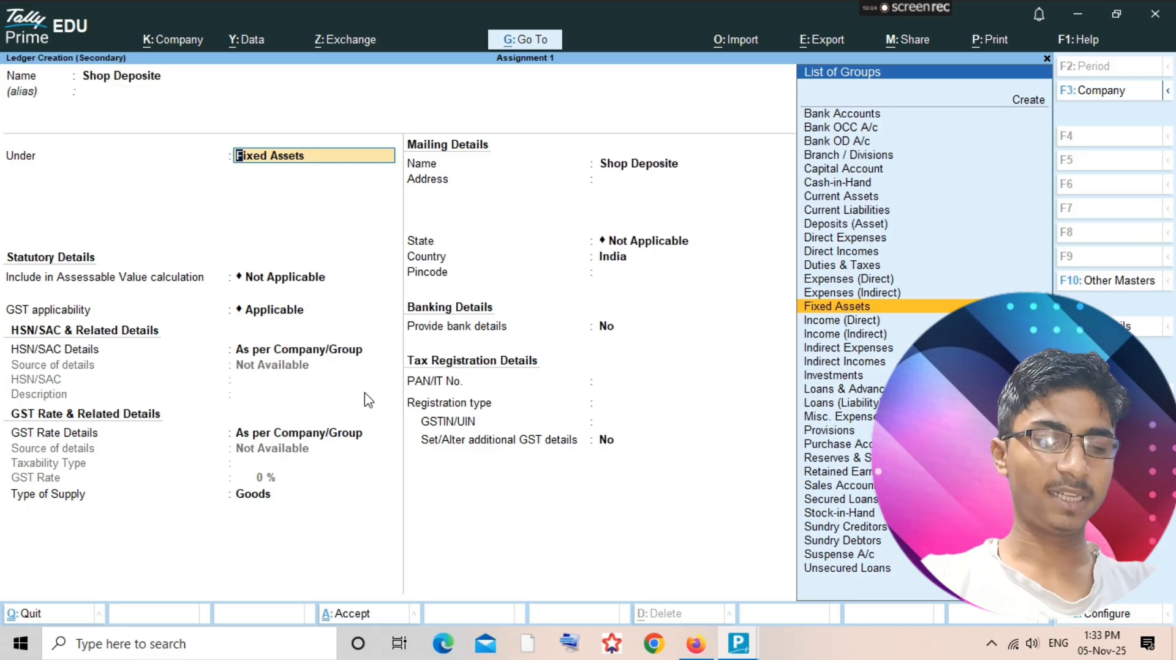
text(D)
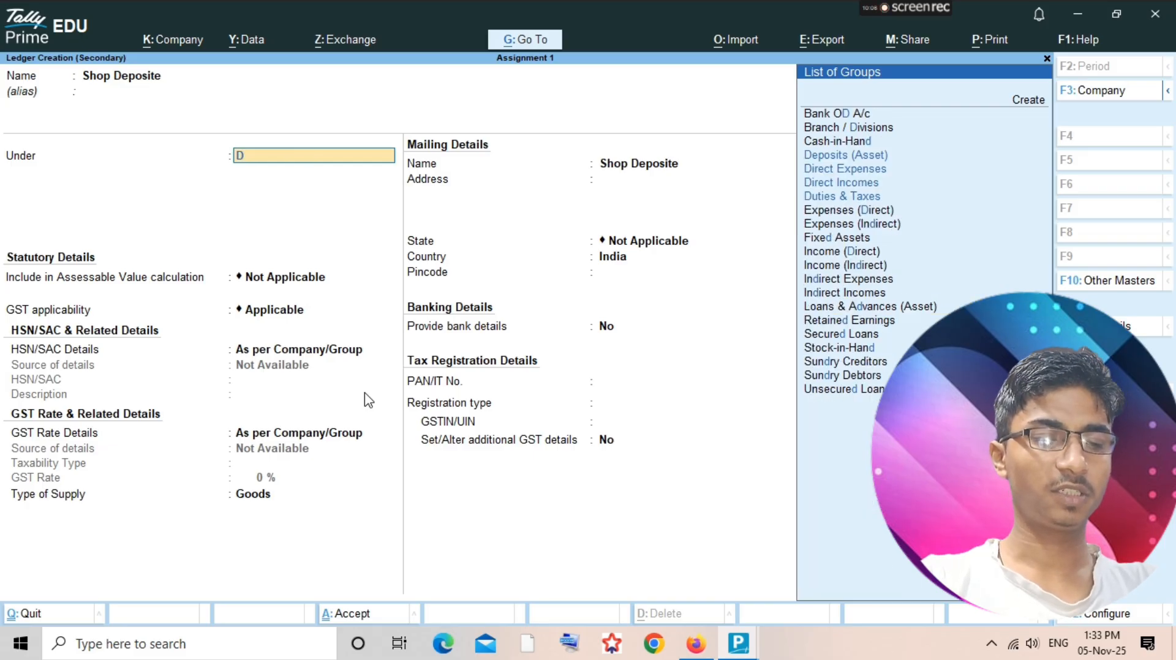
text(eposit)
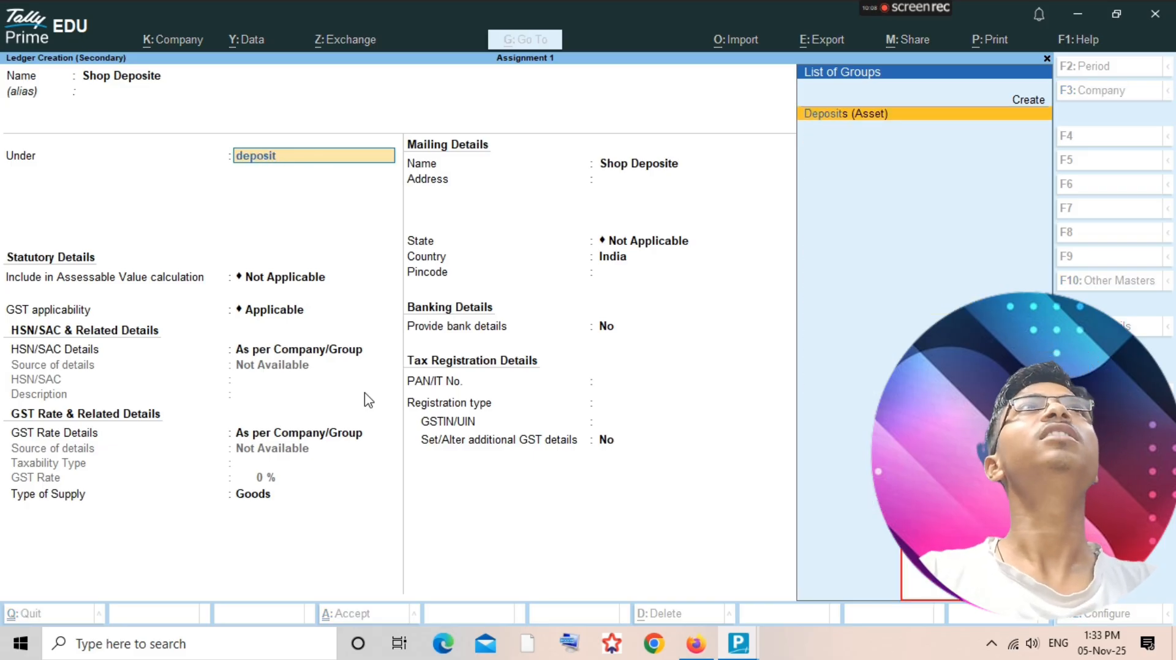
key(Return)
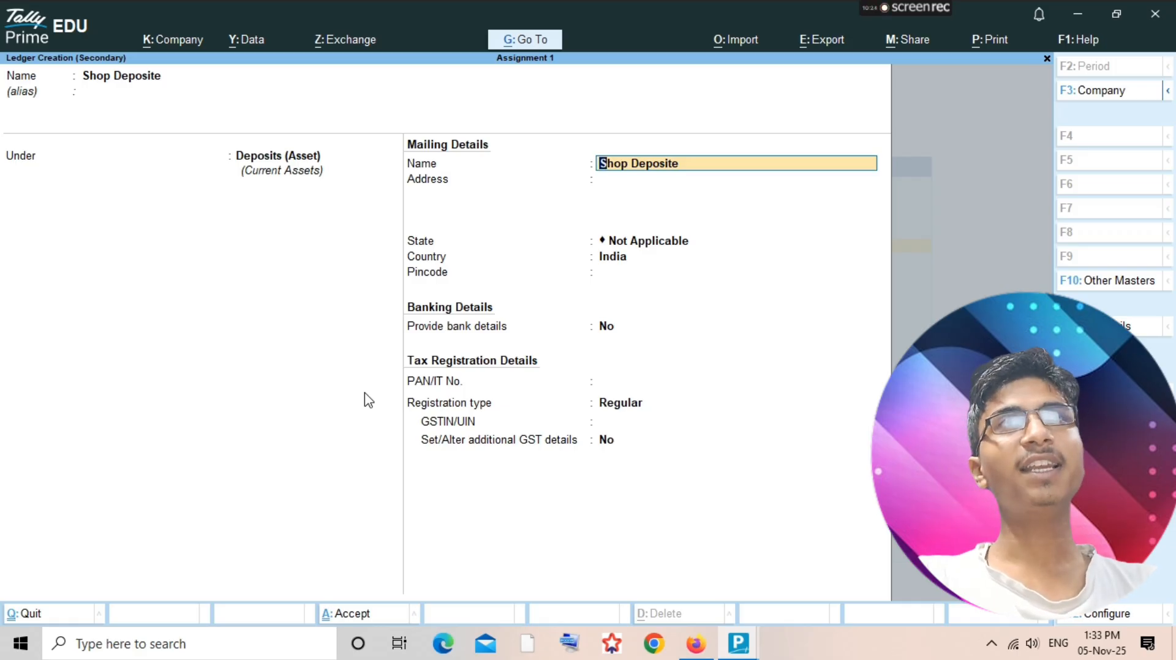
key(ctrl+q)
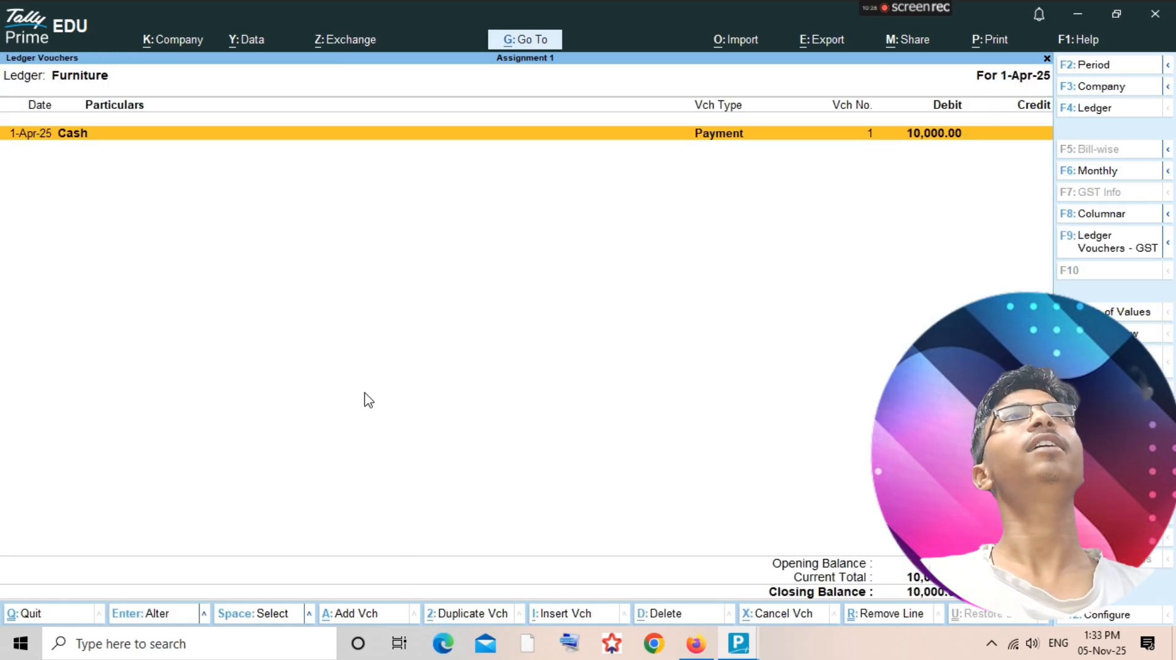
click(365, 393)
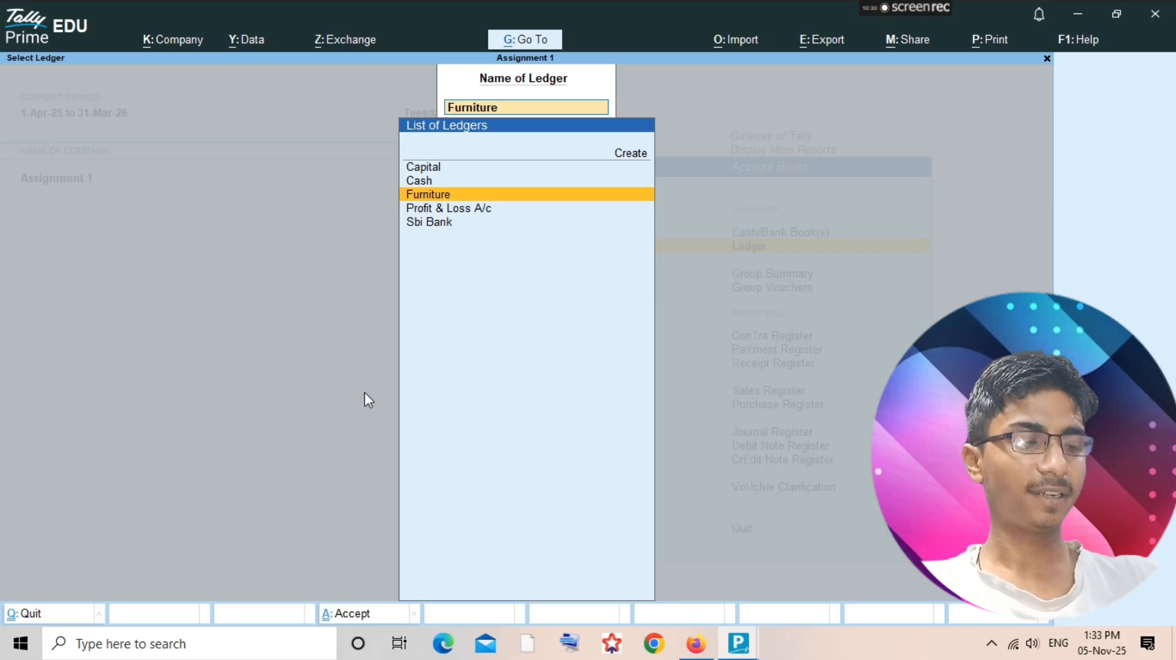
Create a ledger named Shop Deposite under the Deposits (Asset) group, save it and open its voucher report.
key(alt+c)
text(Sh)
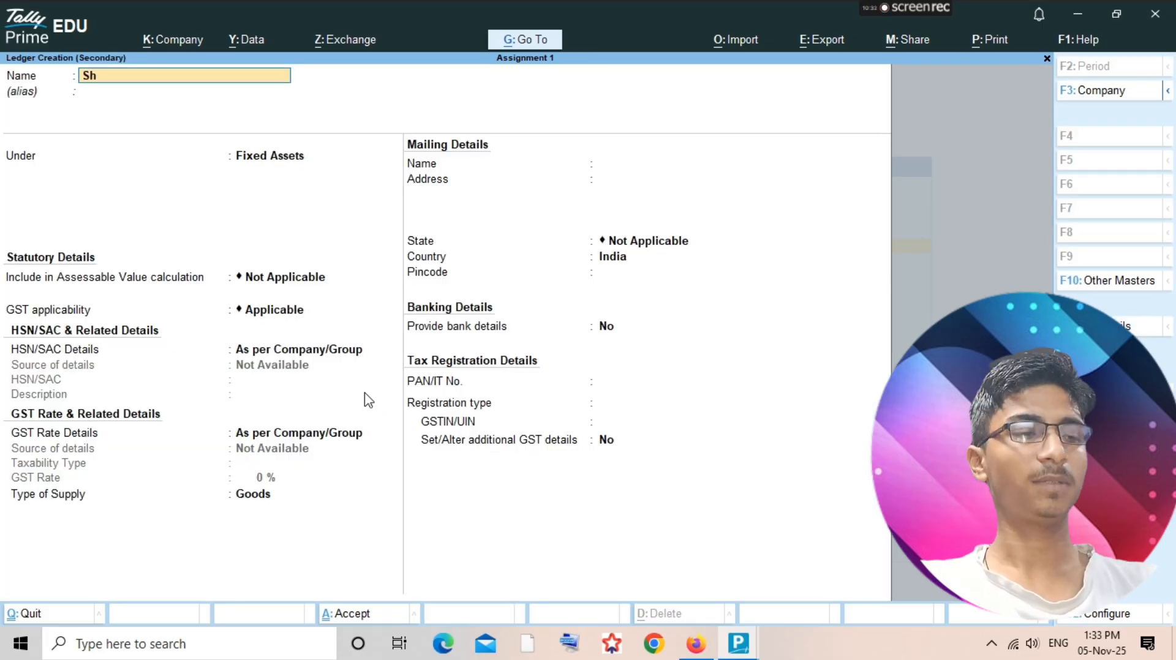
text(op Deposi)
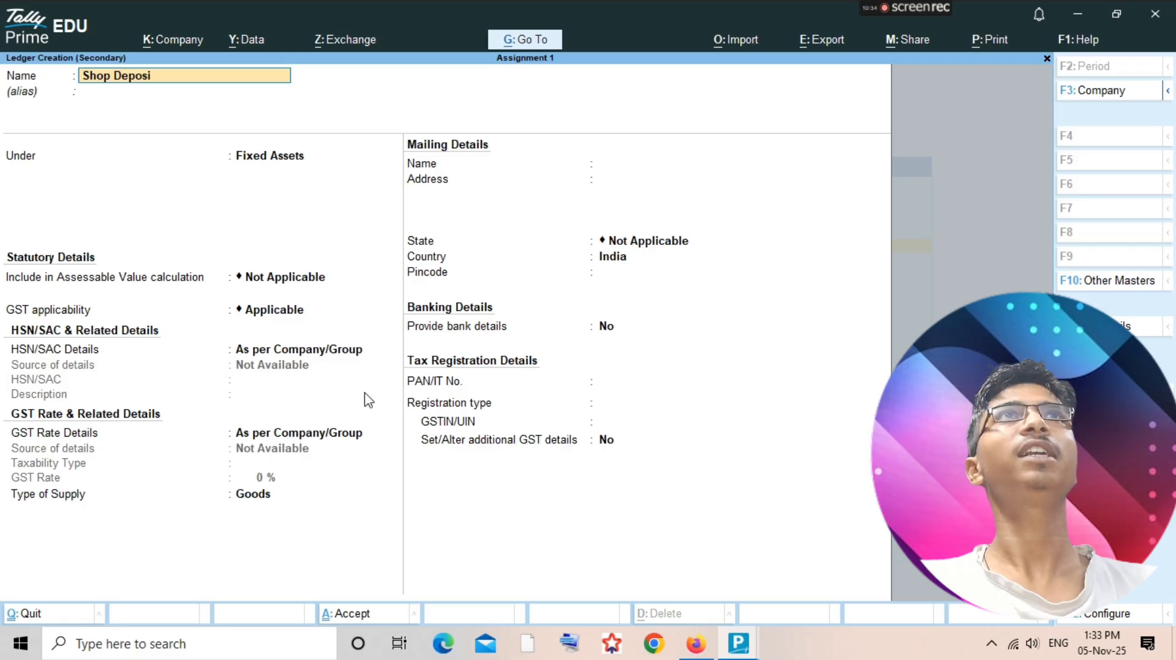
text(te)
key(Return)
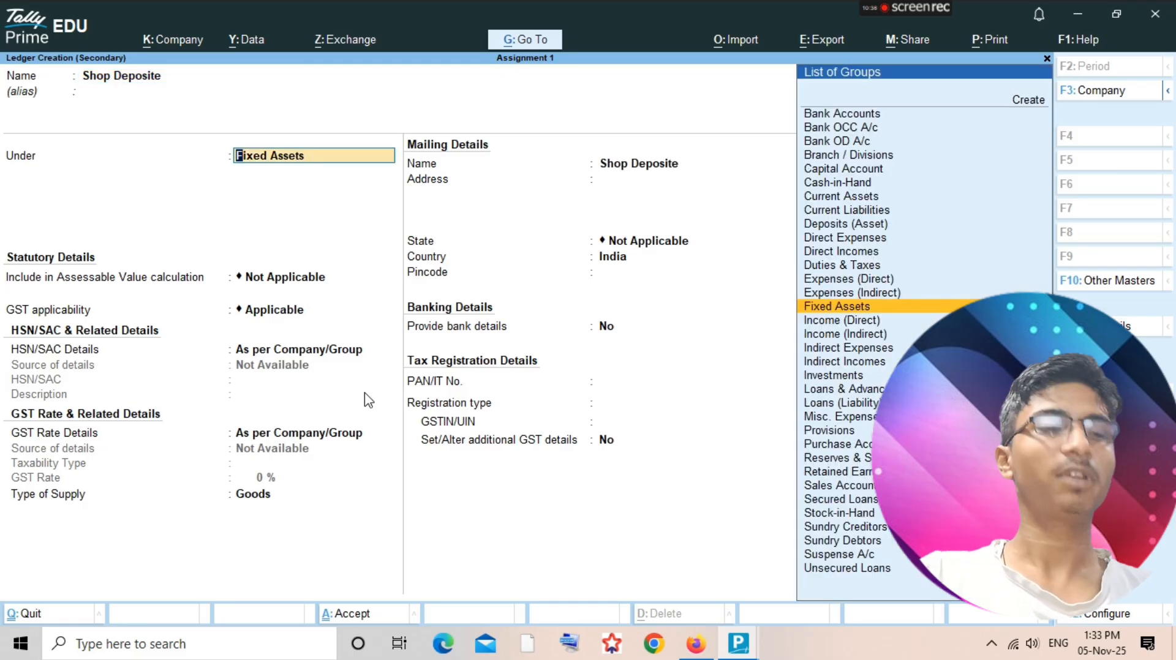
text(Depos)
key(Return)
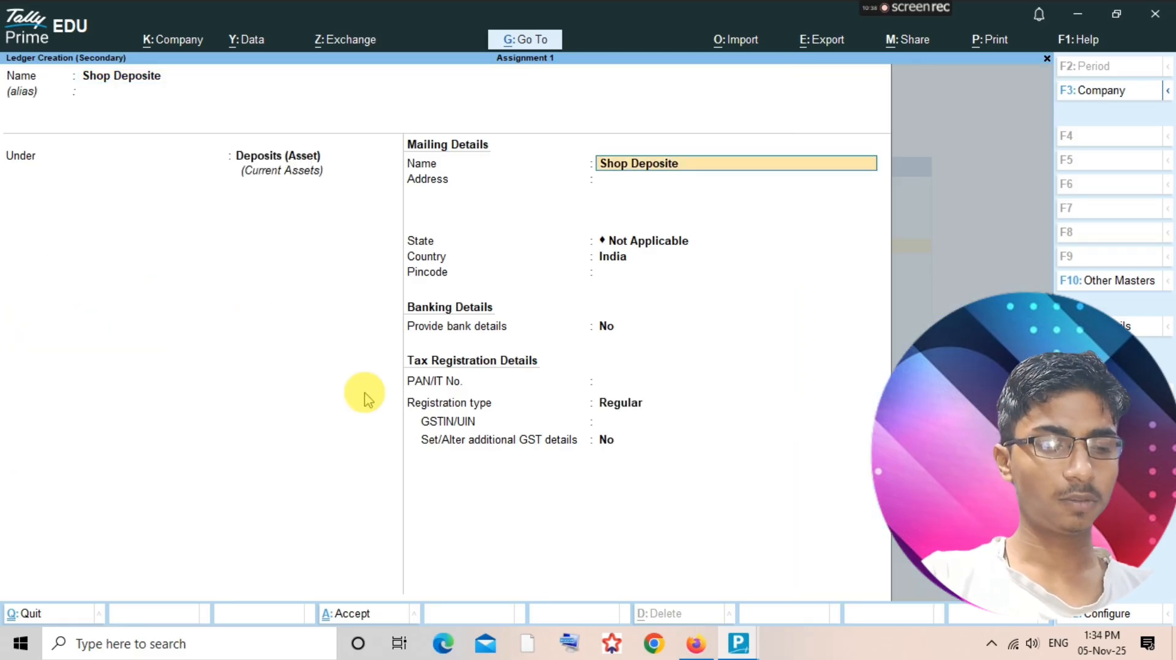
key(ctrl)
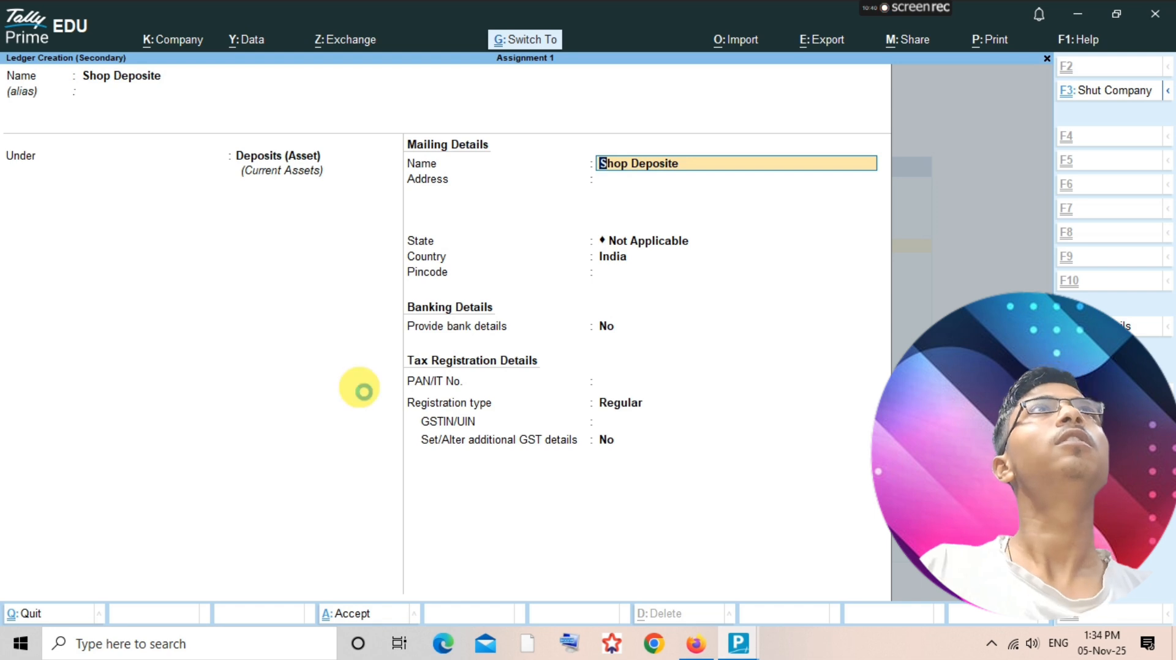
key(ctrl+a)
key(Return)
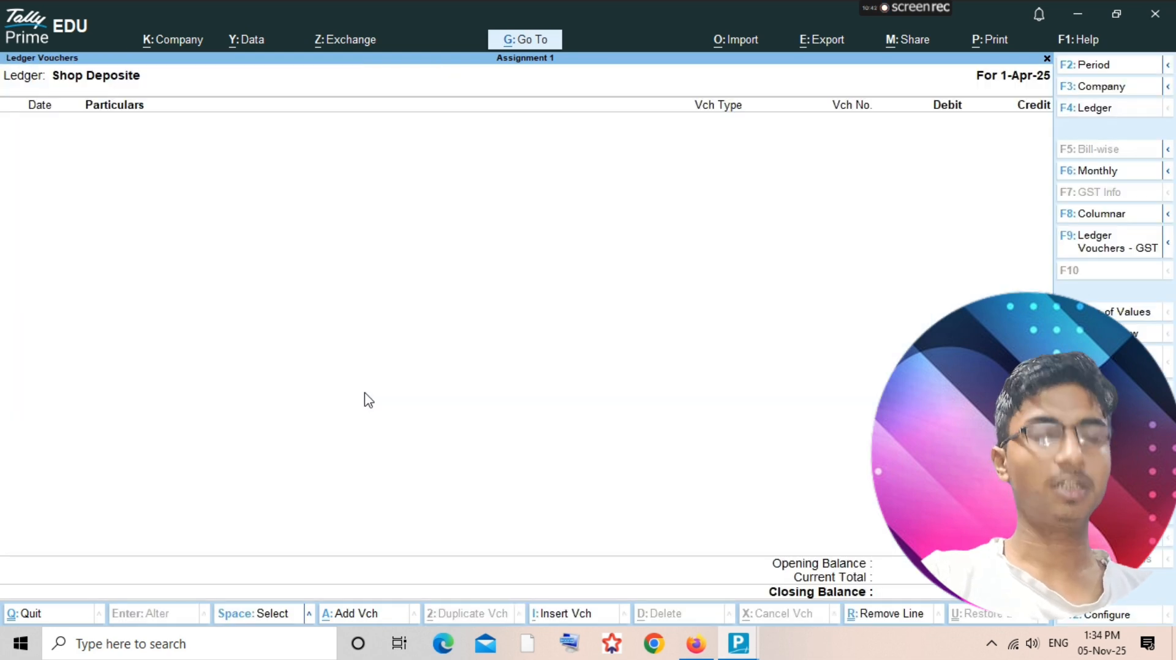
Add a payment voucher debiting Shop Deposite with 12,000, checking the shop deposit entry in the PDF in Firefox before returning to TallyPrime.
key(alt+a)
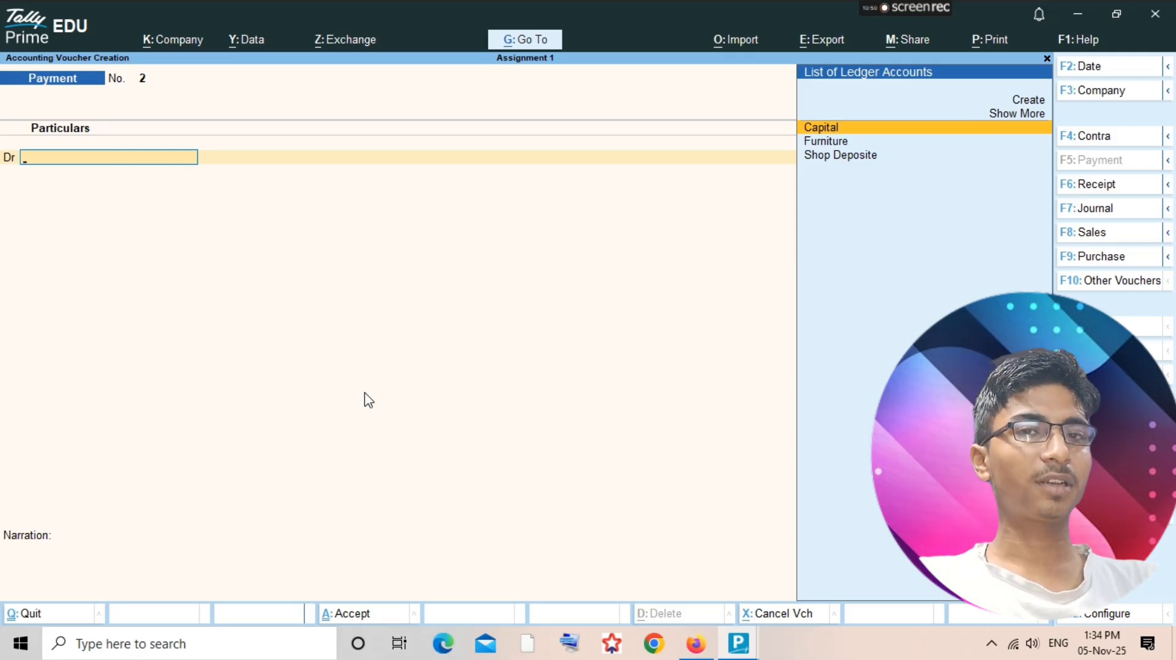
text(Shop)
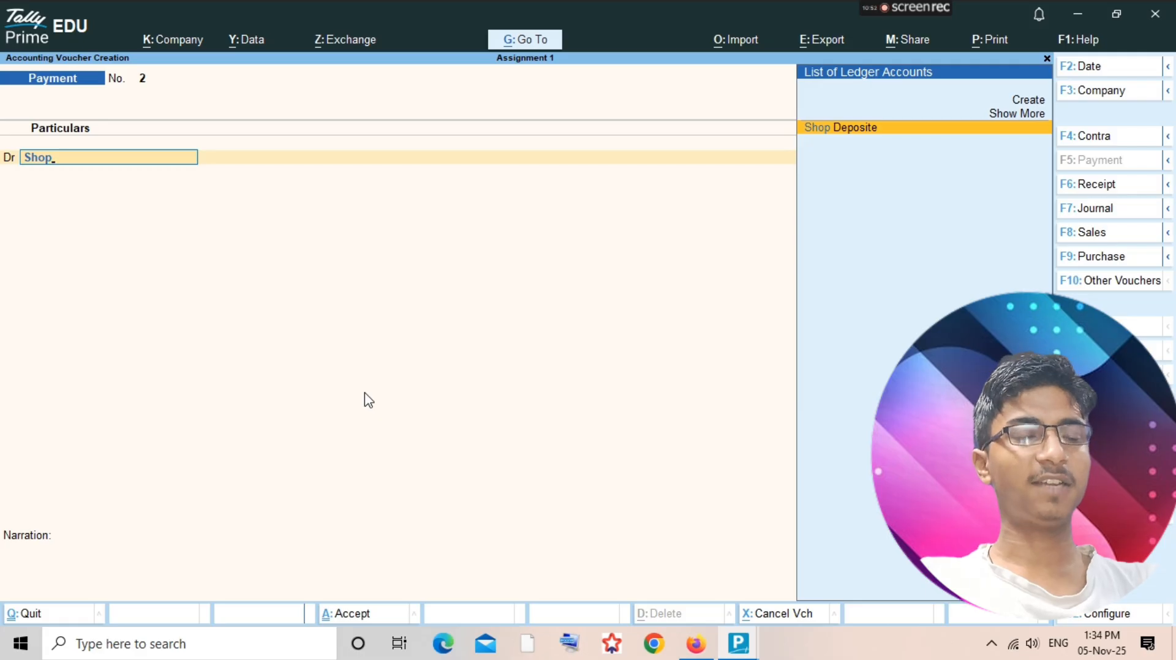
key(Return)
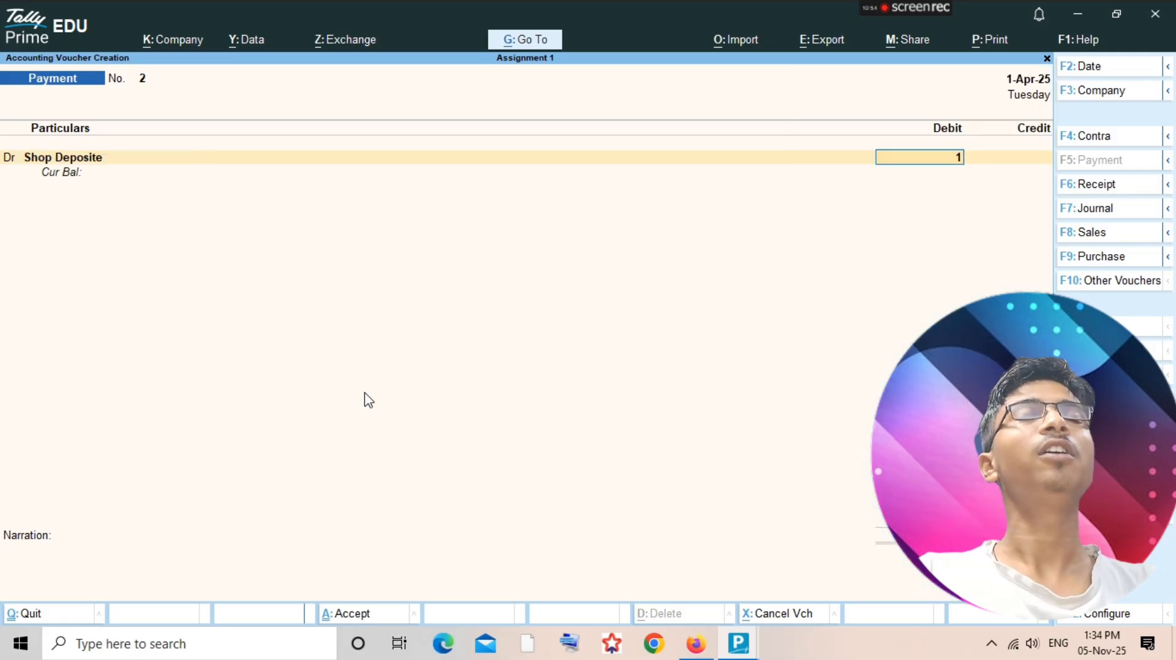
key(alt+Tab)
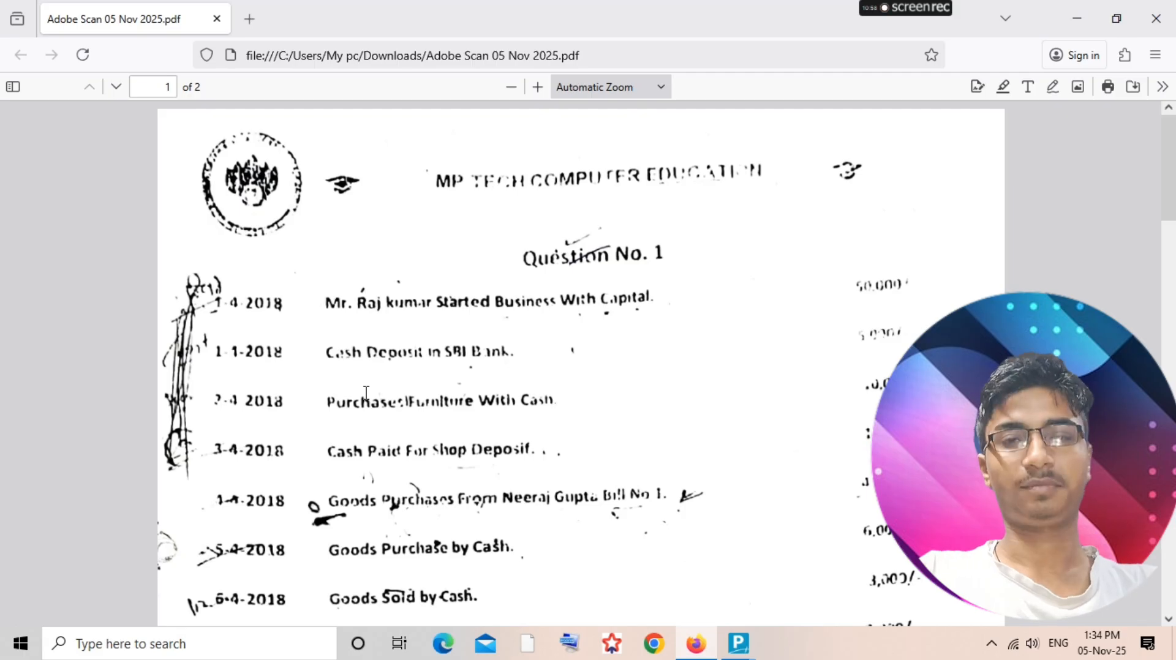
key(alt+Tab)
text(1)
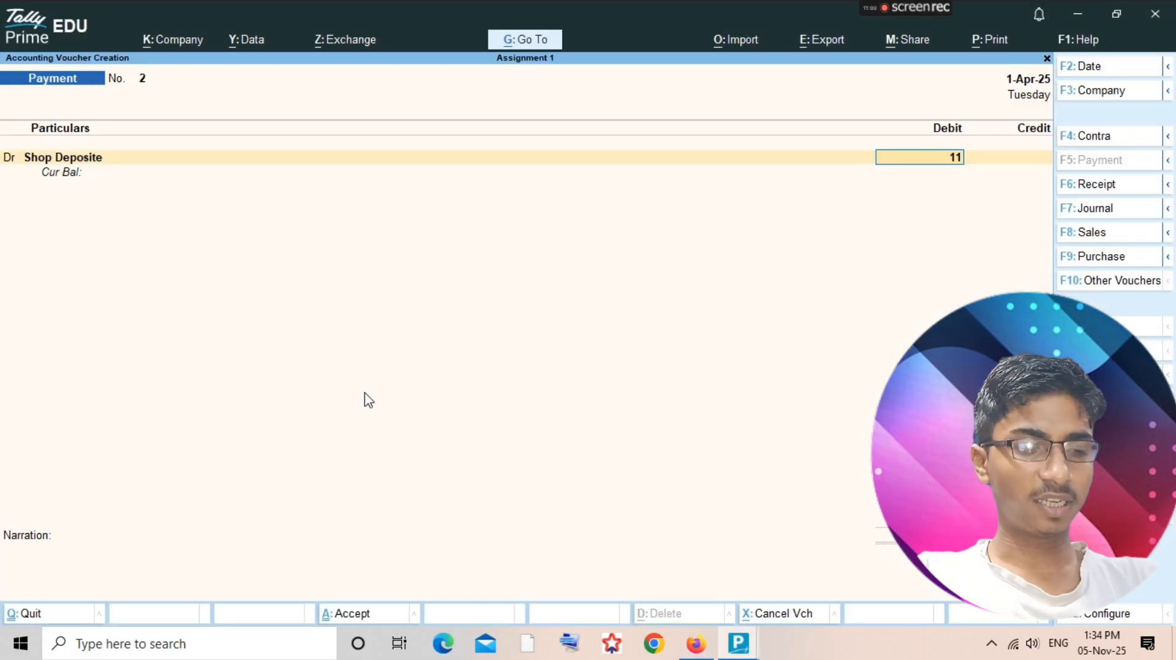
key(BackSpace)
text(2000)
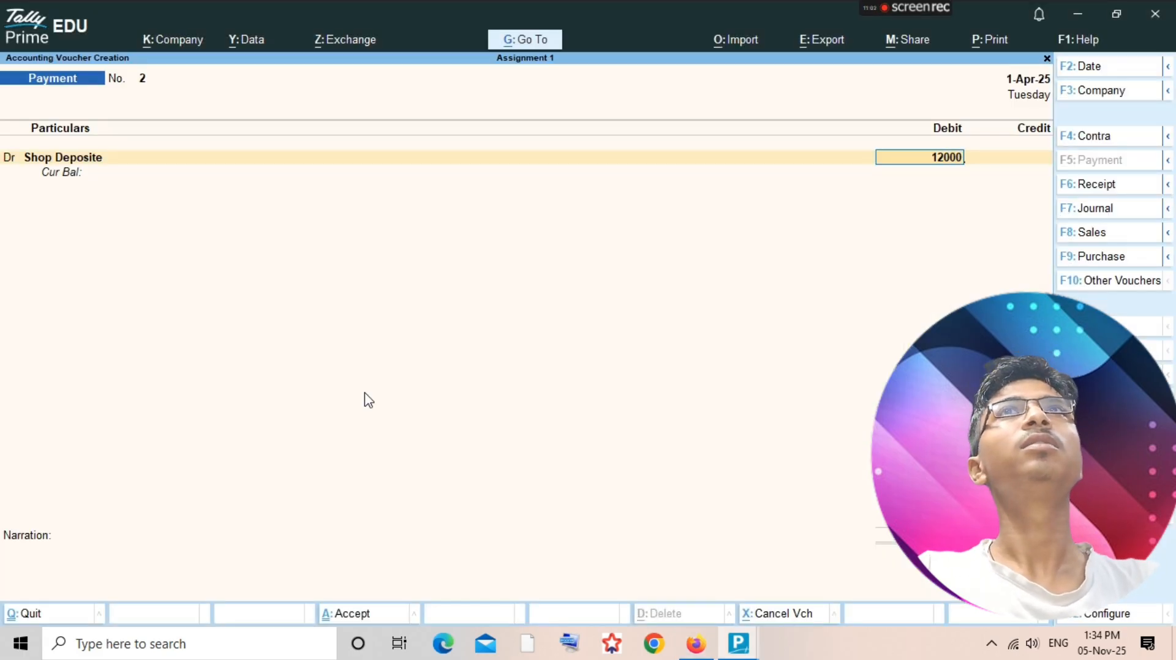
key(Return)
Credit Cash with 12,000 in the shop deposit voucher, save it and return to the ledger selection.
key(Return)
text(Cash)
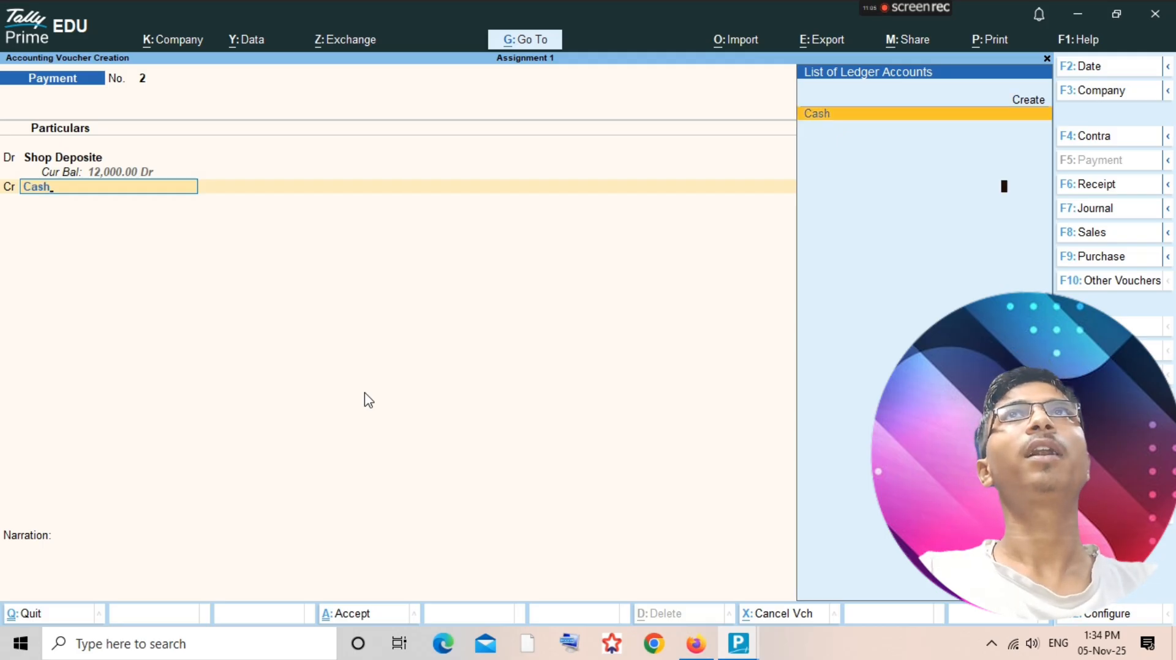
key(Return)
key(ctrl)
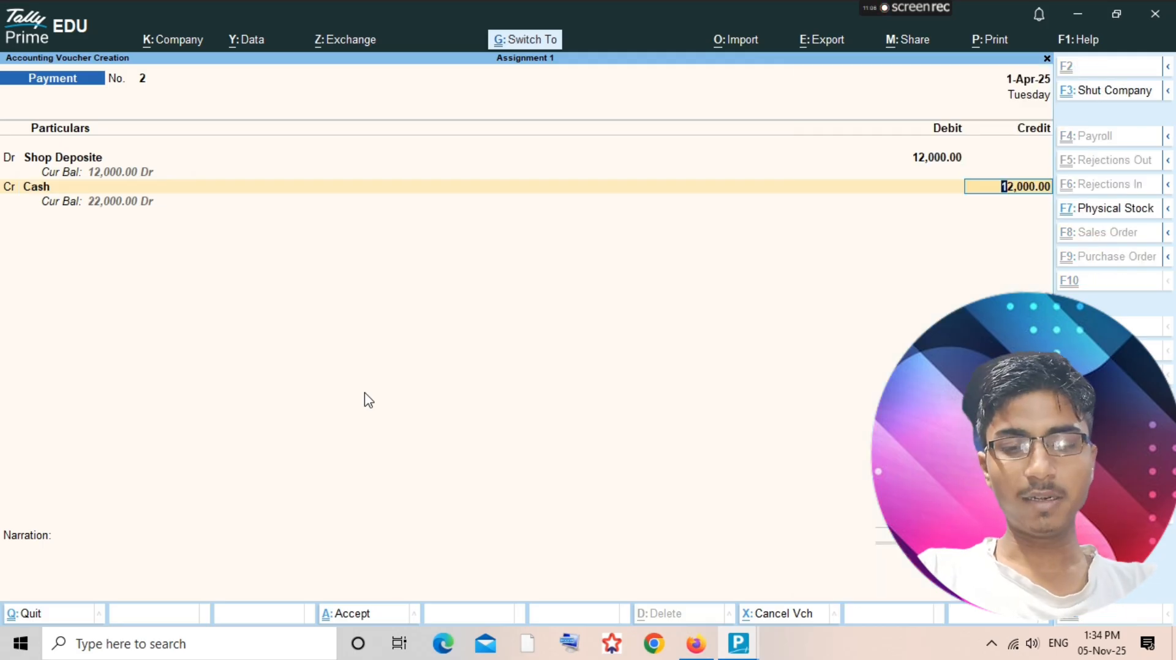
key(ctrl+a)
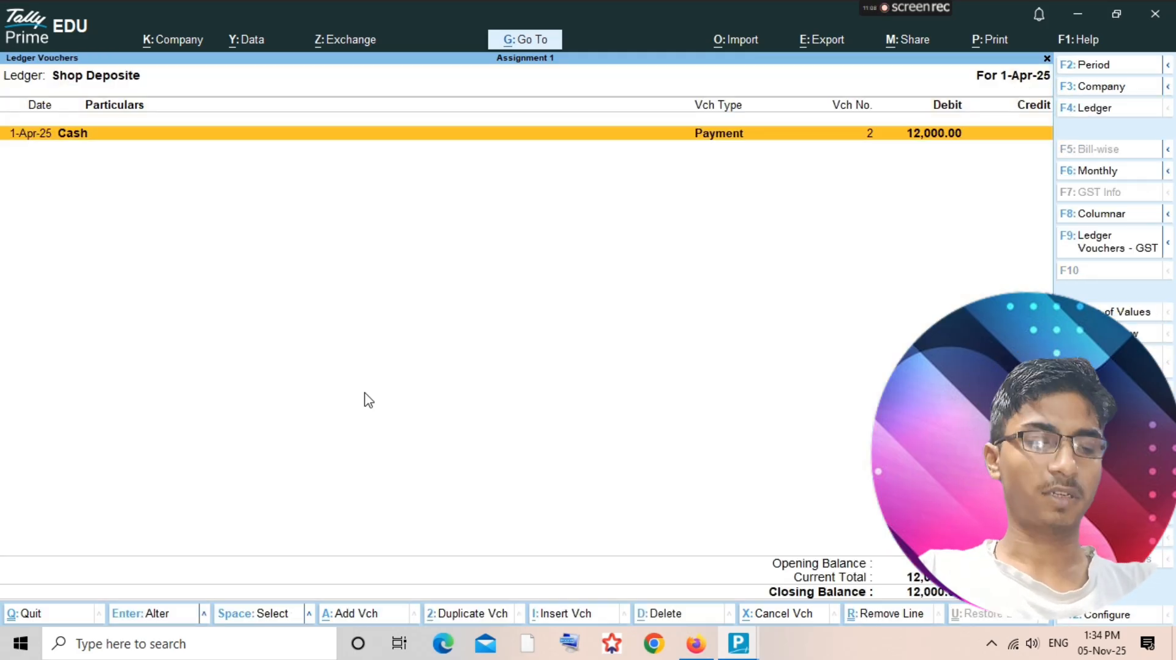
key(Escape)
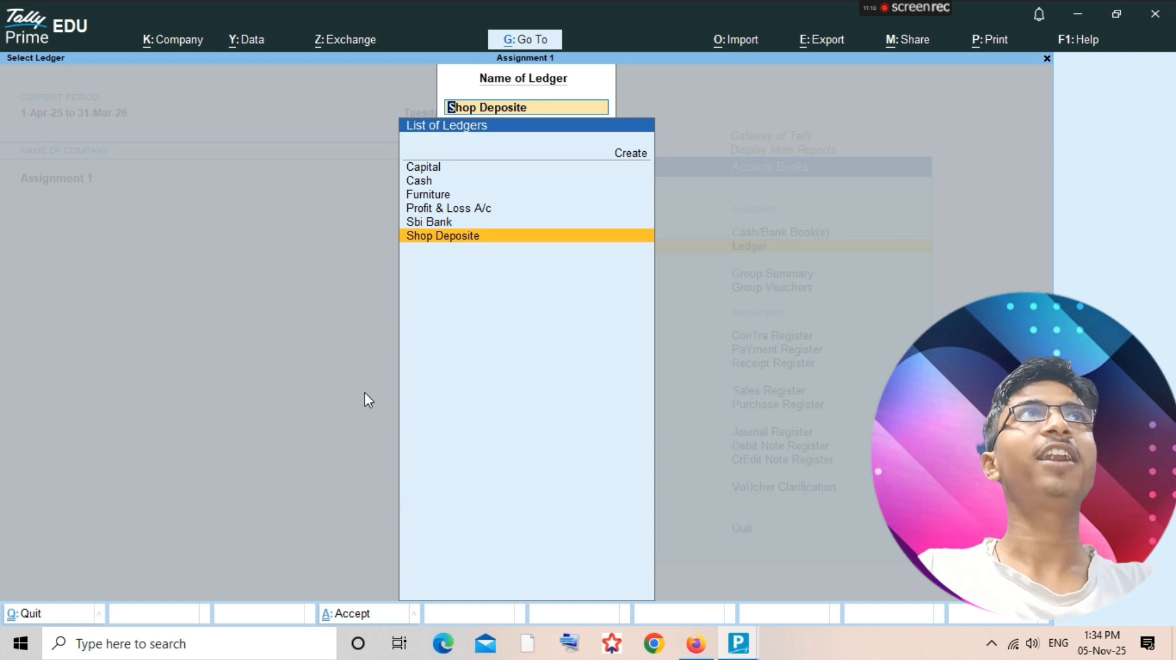
Switch to Firefox and compare the wording of the Goods Purchases entry for Bill No 1 with the furniture purchase entry in the PDF.
key(alt+Tab)
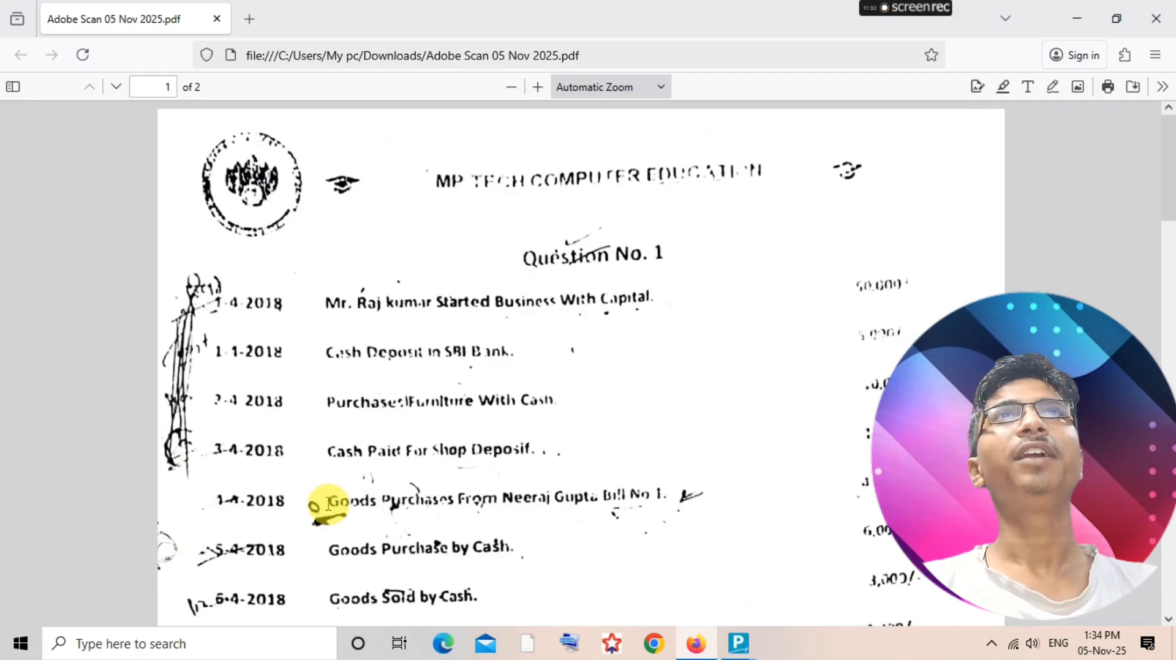
drag(328, 503, 437, 501)
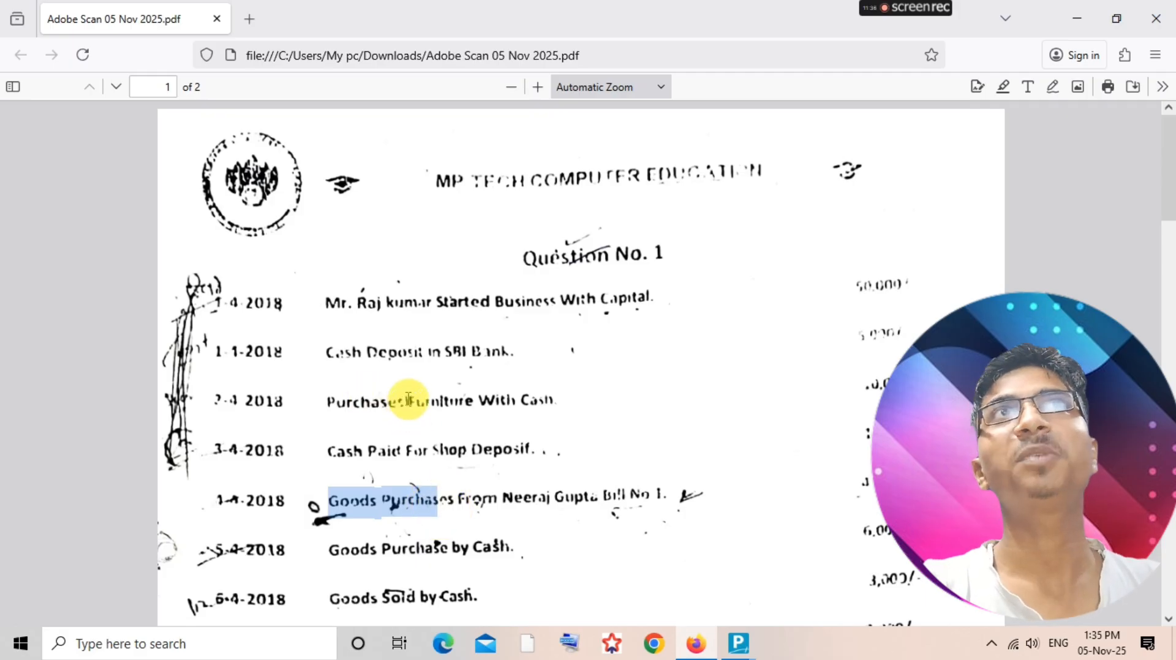
drag(405, 401, 473, 401)
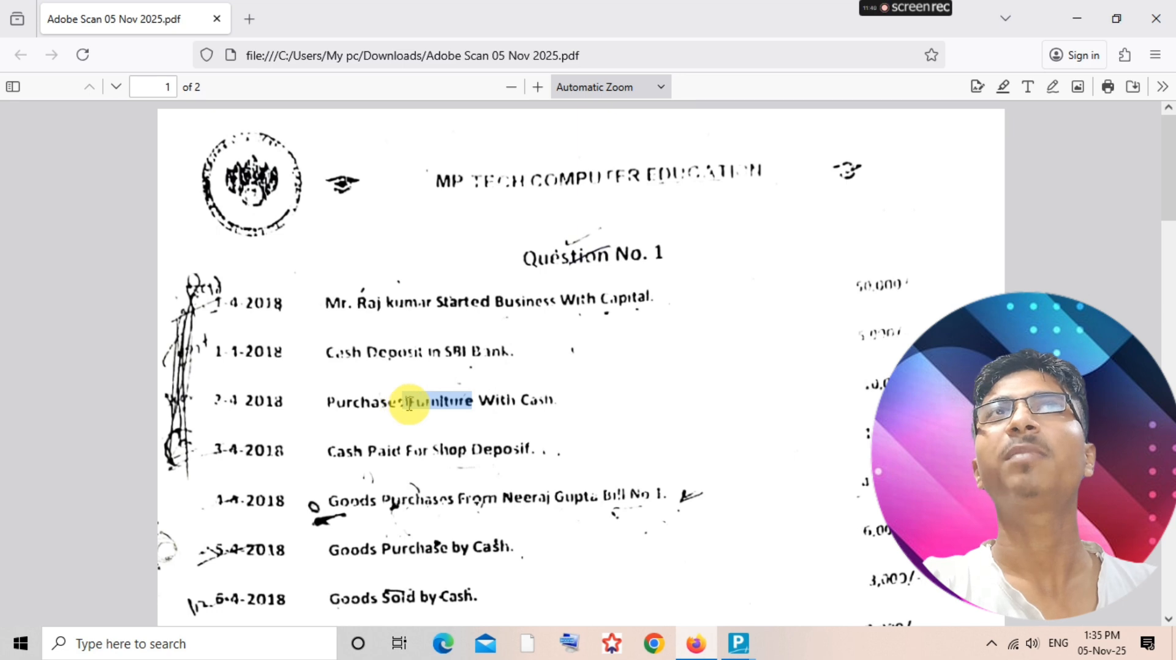
drag(322, 501, 389, 503)
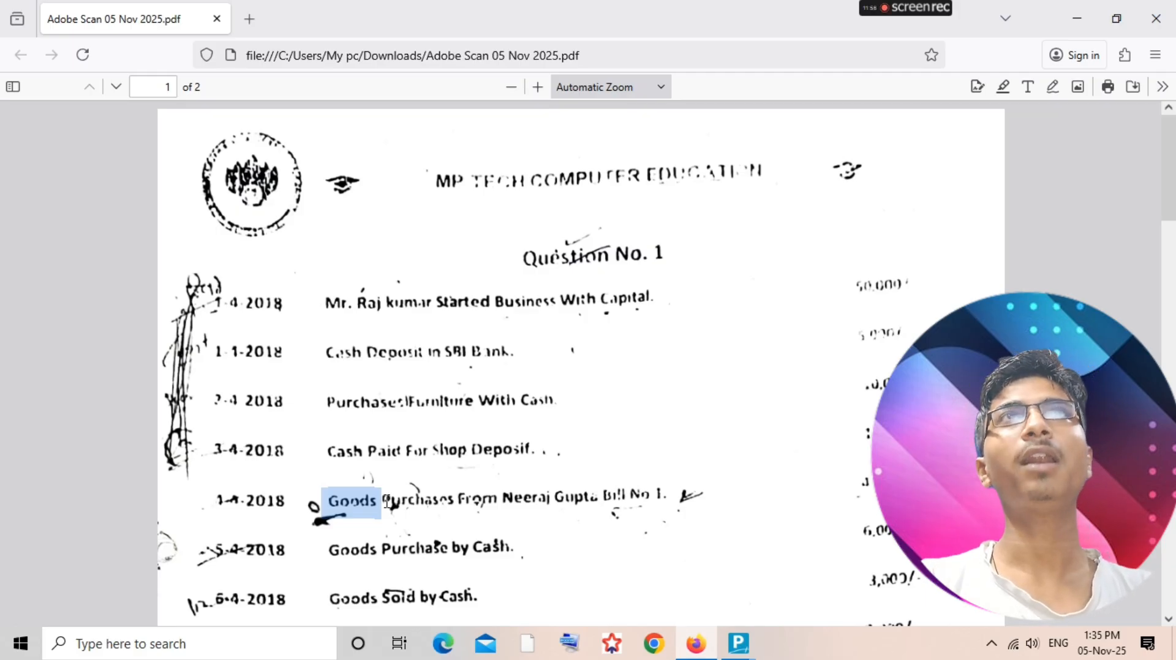
Switch to TallyPrime and create a ledger with the supplier's name under Sundry Creditors, save it and open its voucher report.
key(alt+Tab)
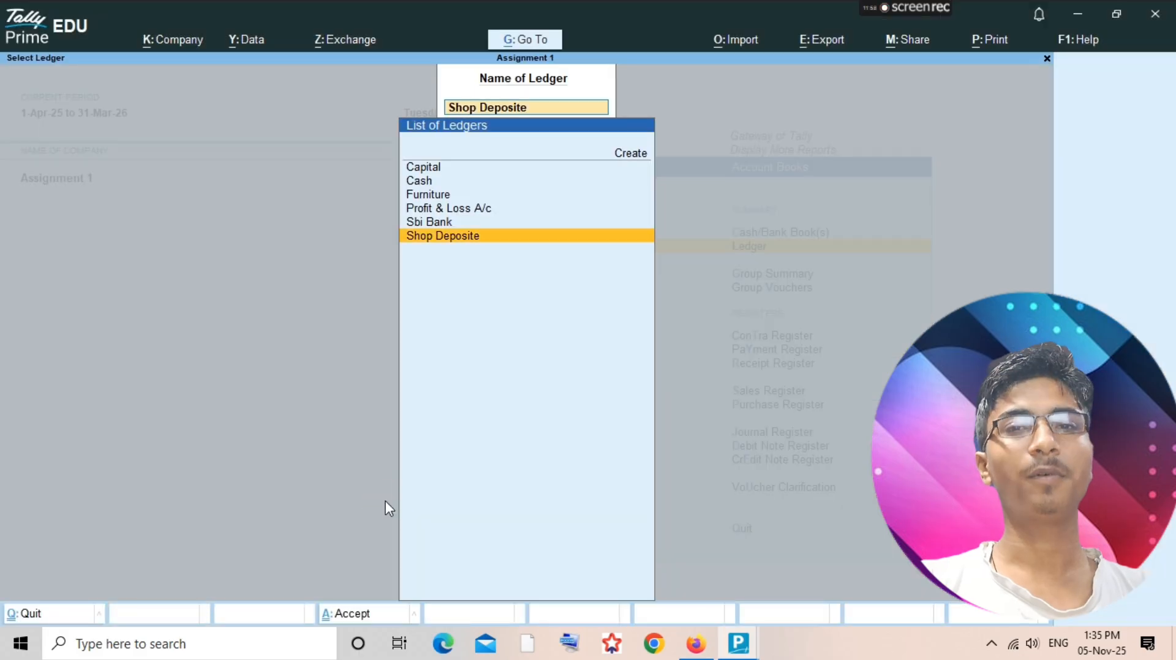
key(alt+c)
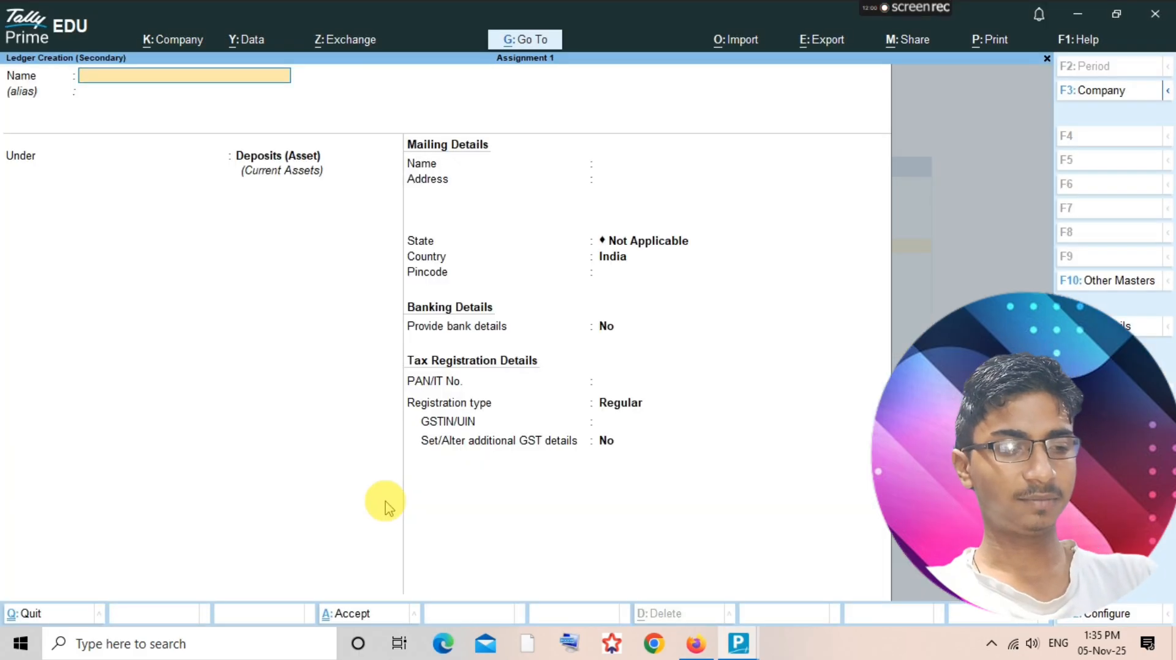
text(Neera)
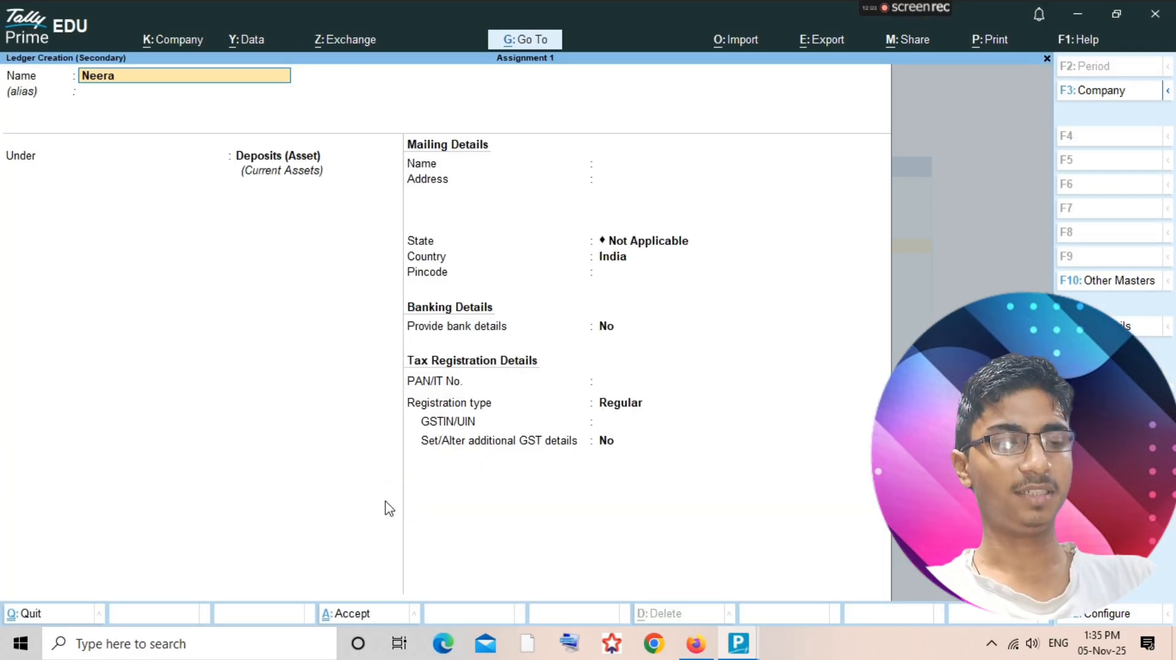
text(j Gupta)
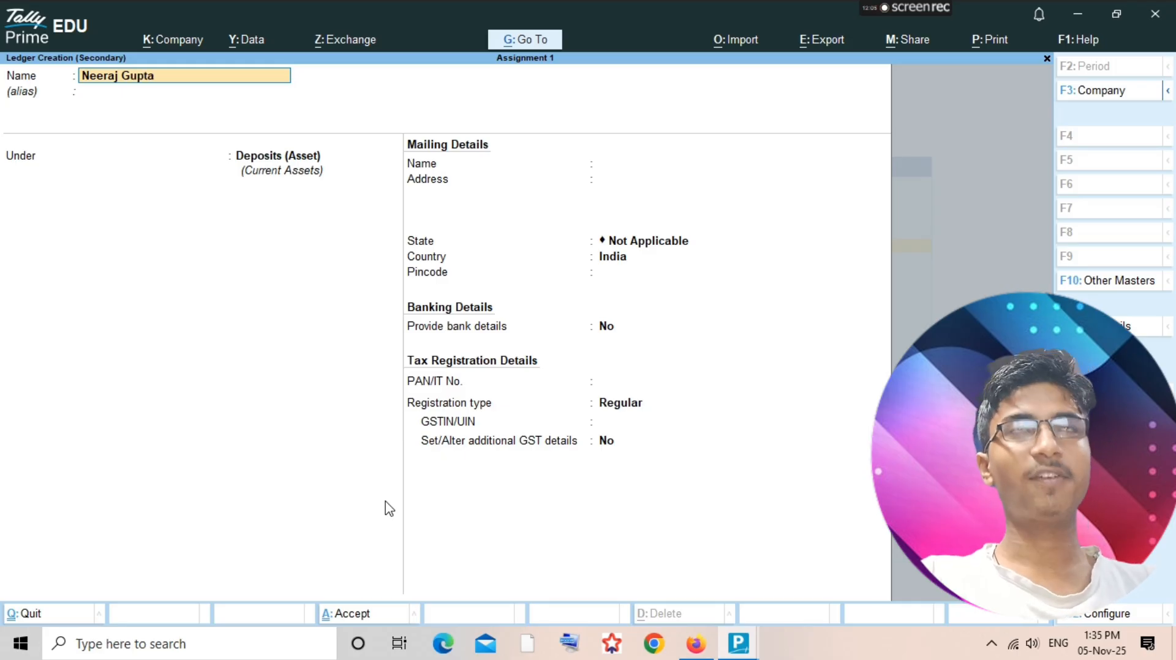
key(Return)
key(Return)
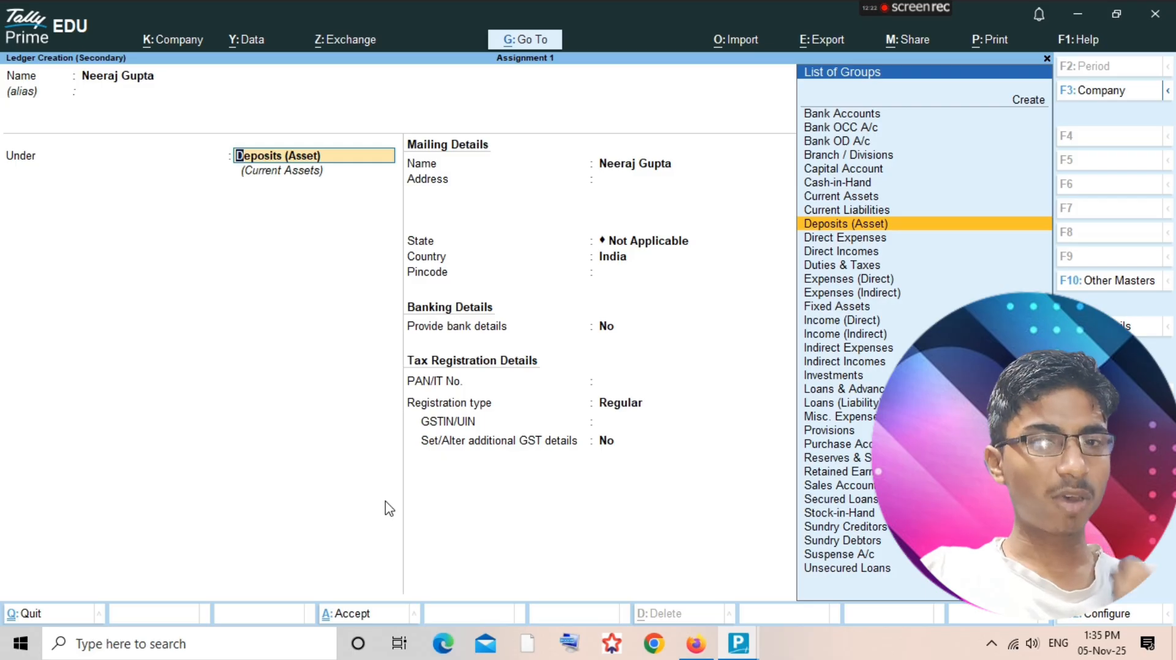
text(Sundry)
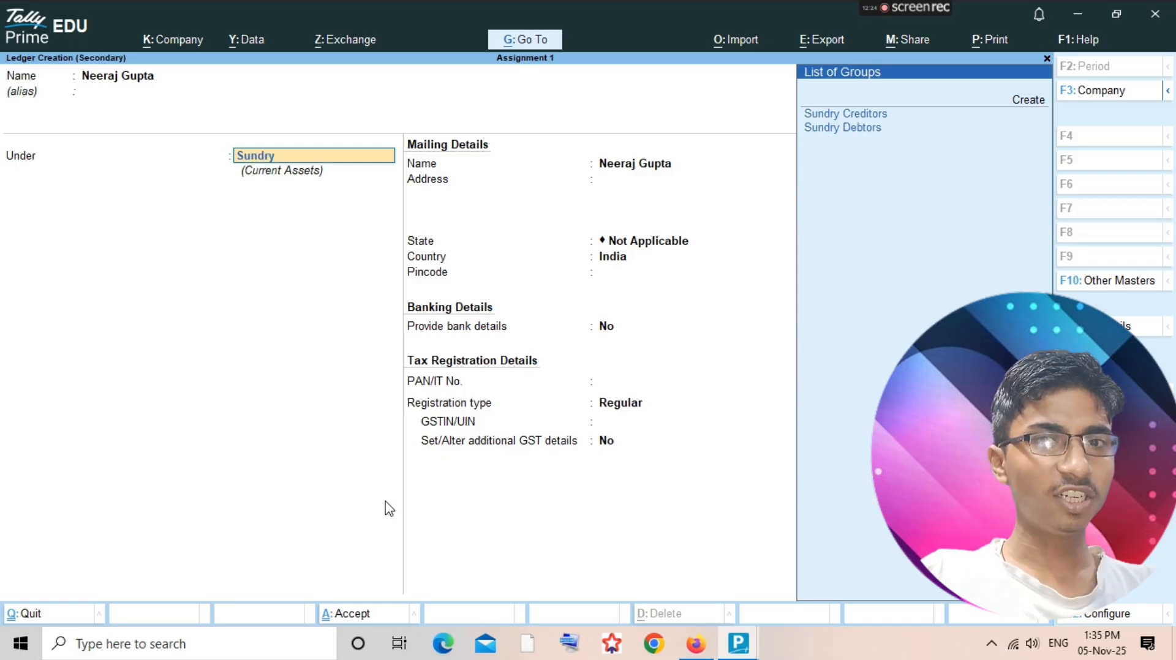
key(Return)
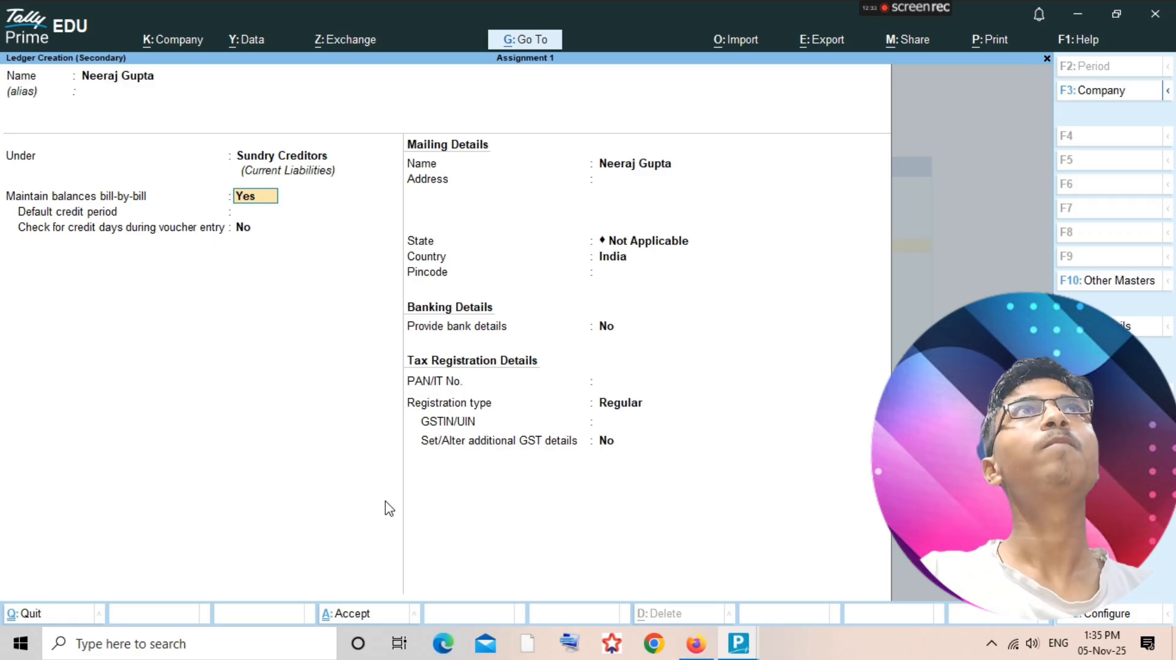
key(ctrl)
click(385, 501)
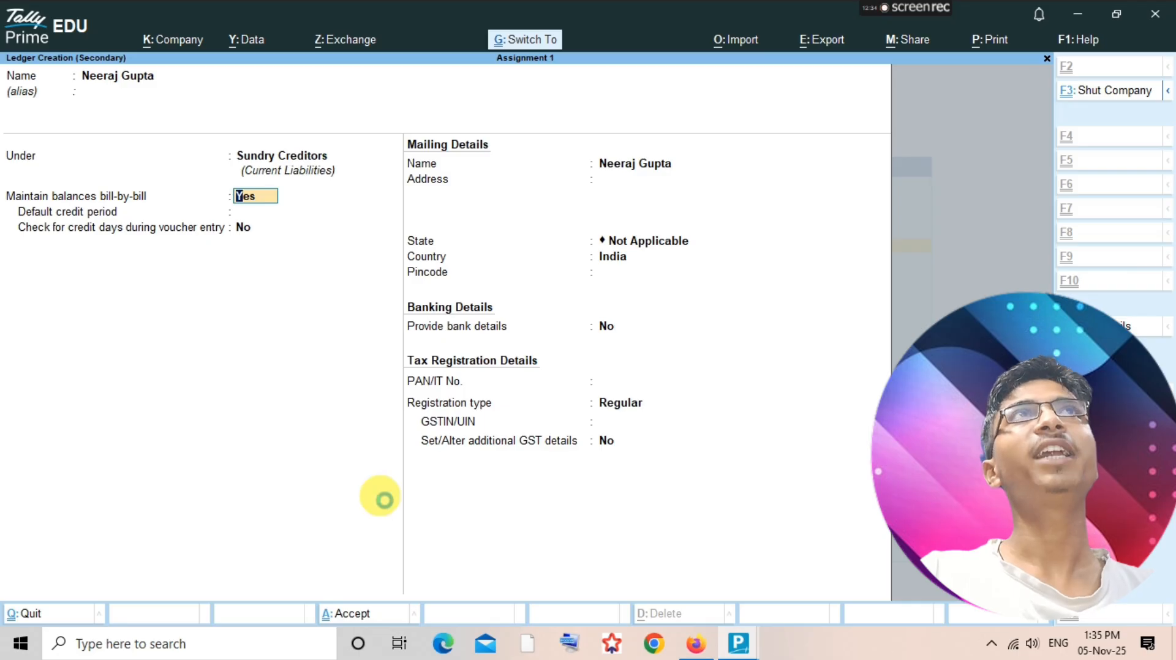
key(ctrl+a)
key(Return)
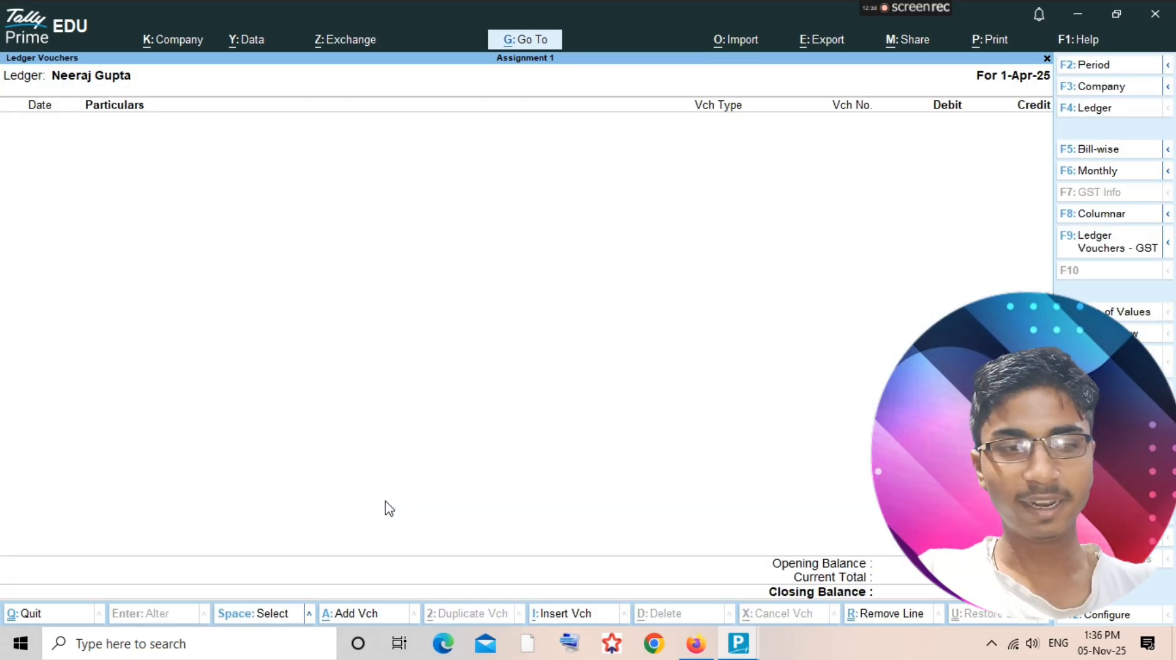
Add a purchase voucher in As Voucher mode, leaving the supplier invoice number and date blank.
key(alt+a)
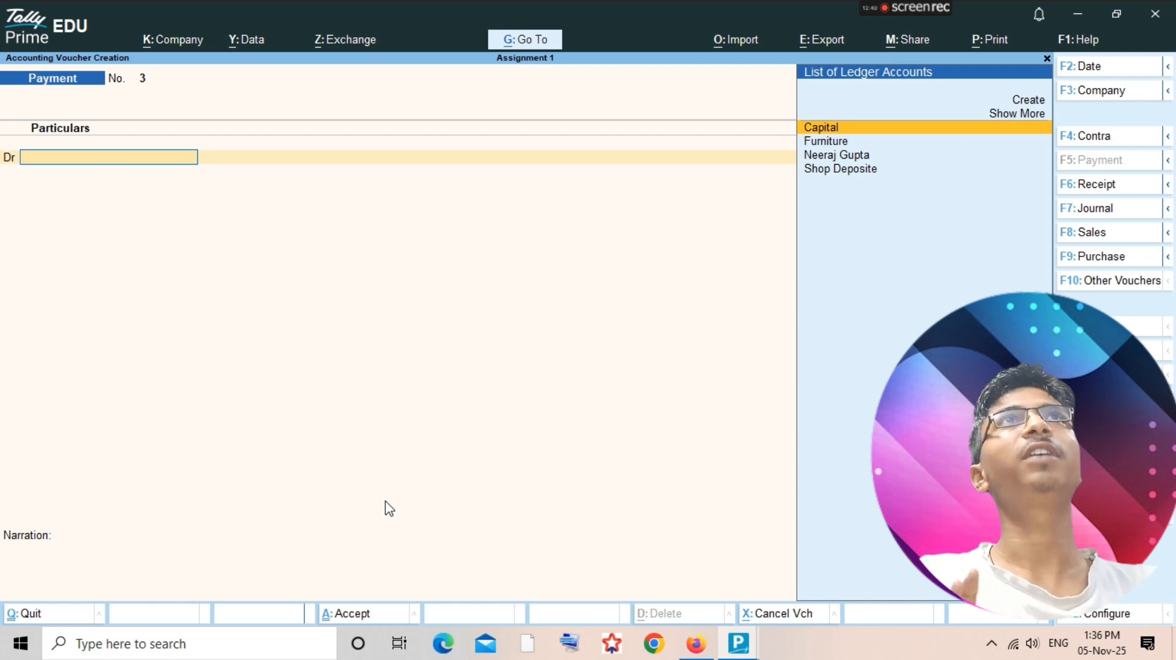
click(388, 508)
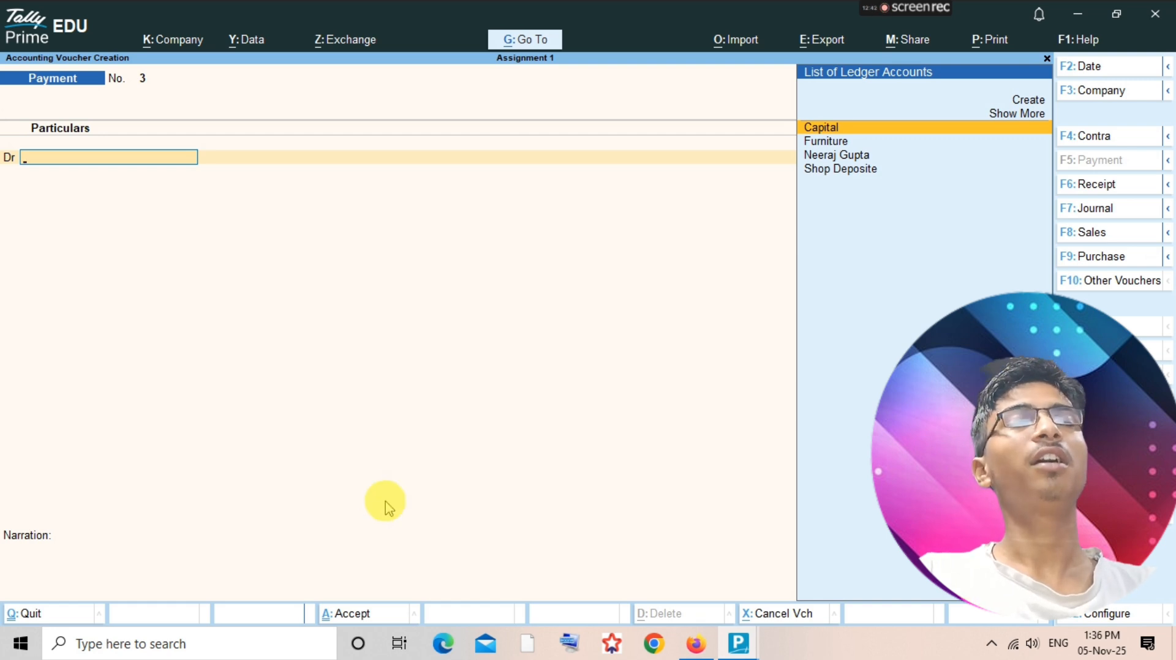
key(F9)
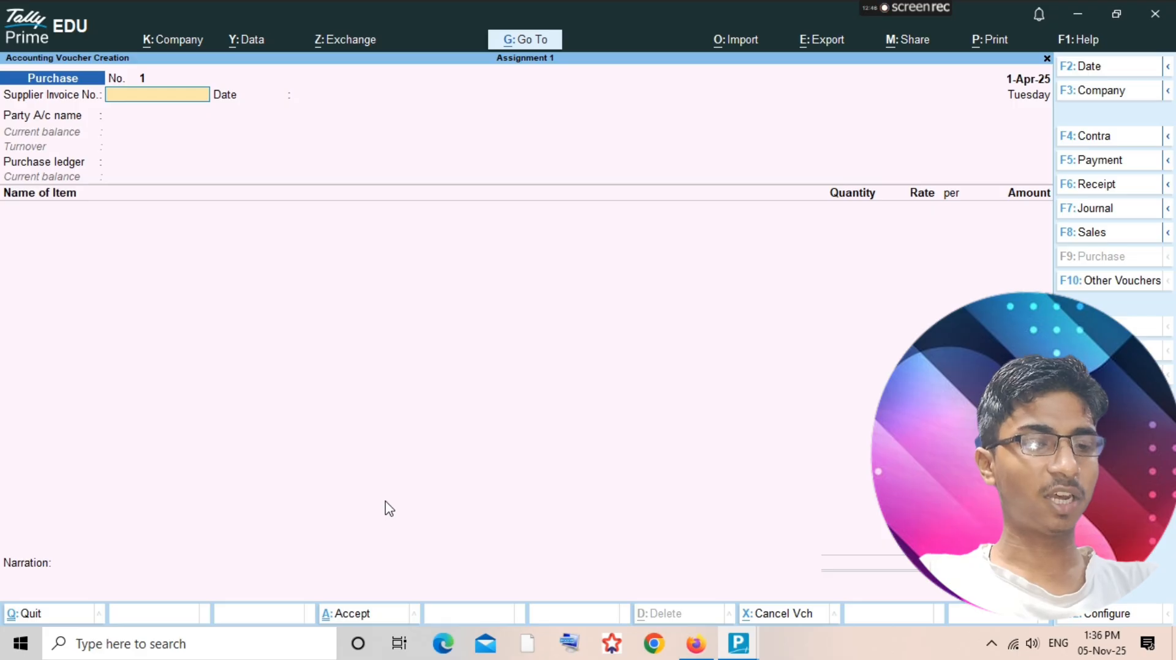
key(ctrl+h)
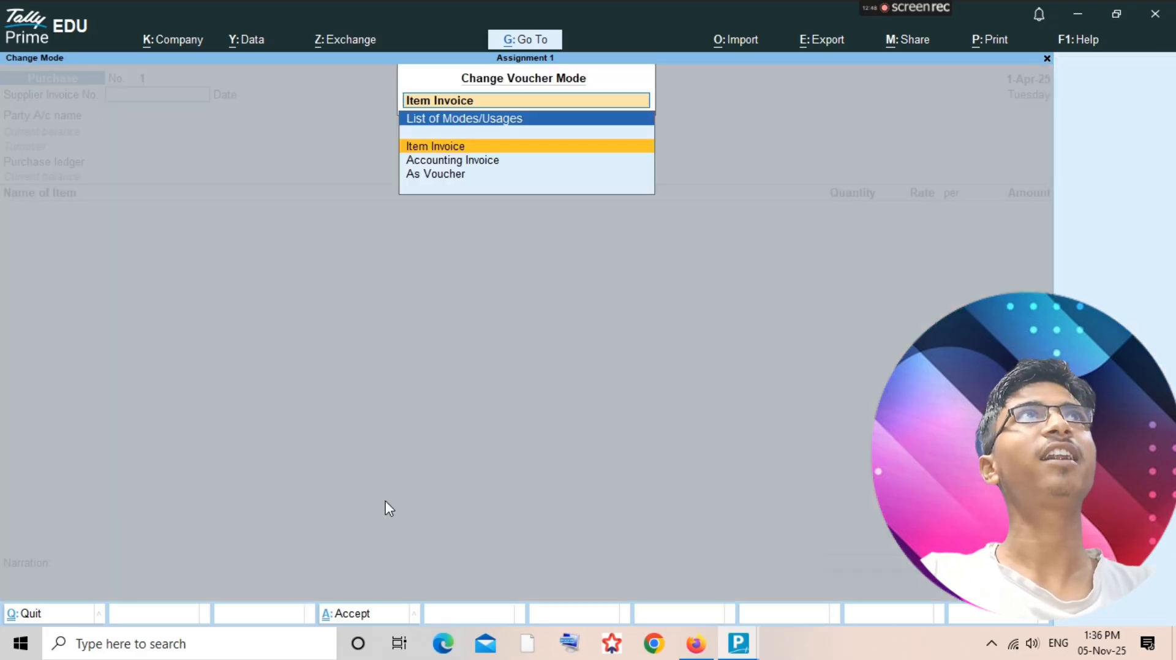
key(Down)
key(Down)
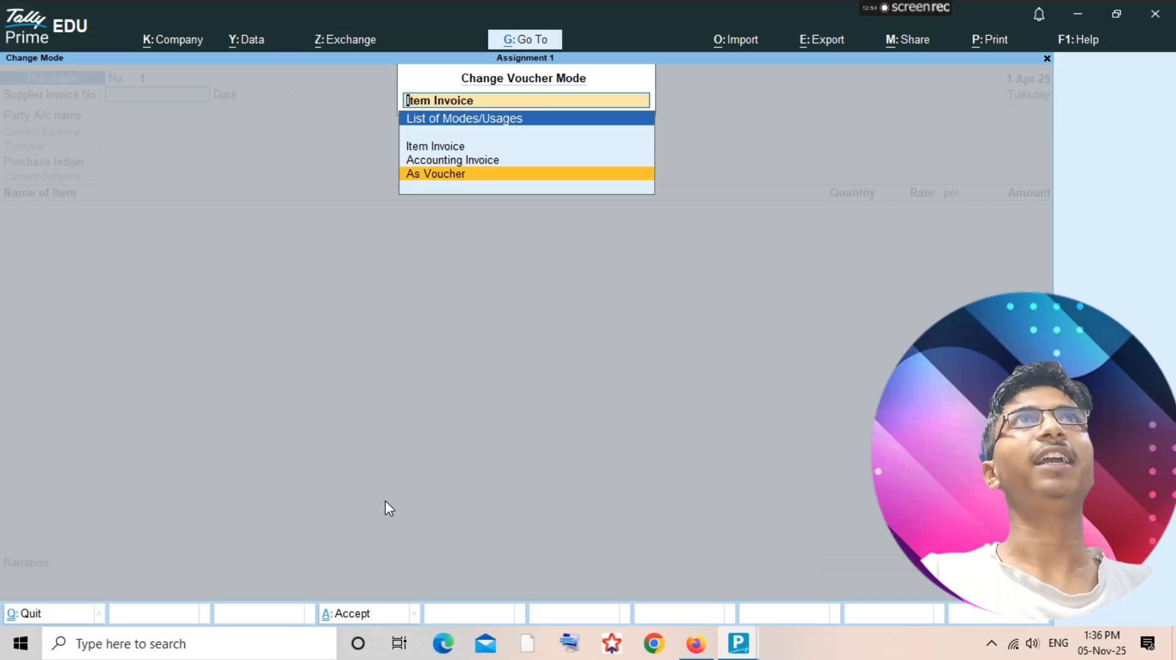
key(Return)
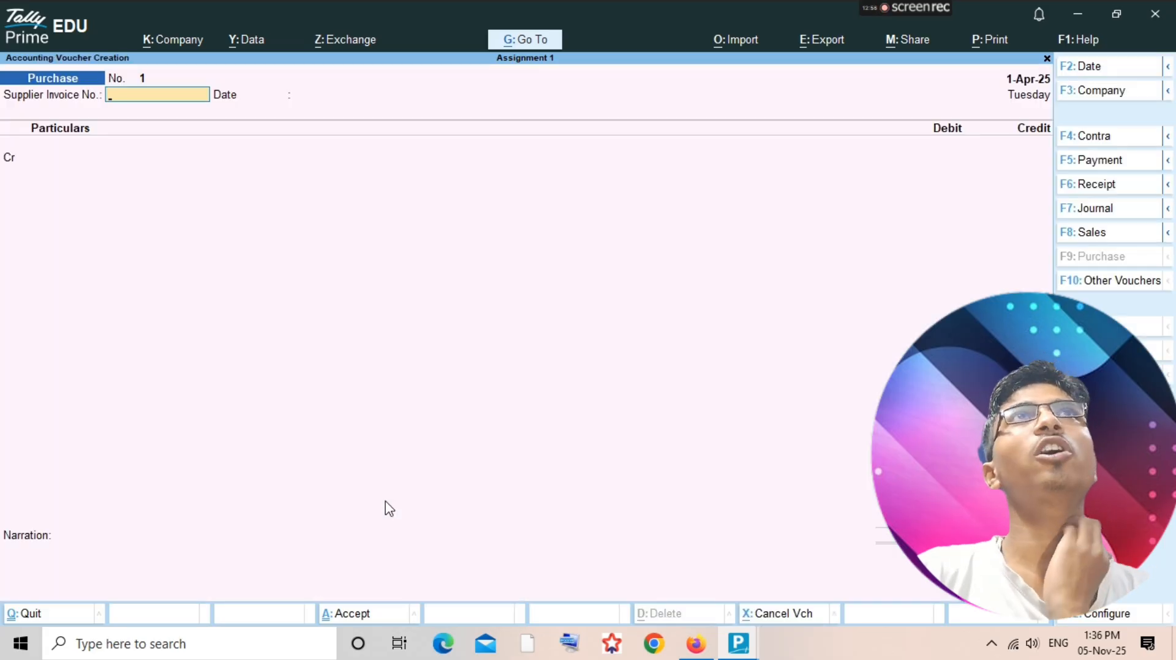
key(Return)
key(Return)
key(Return)
key(Return)
key(Return)
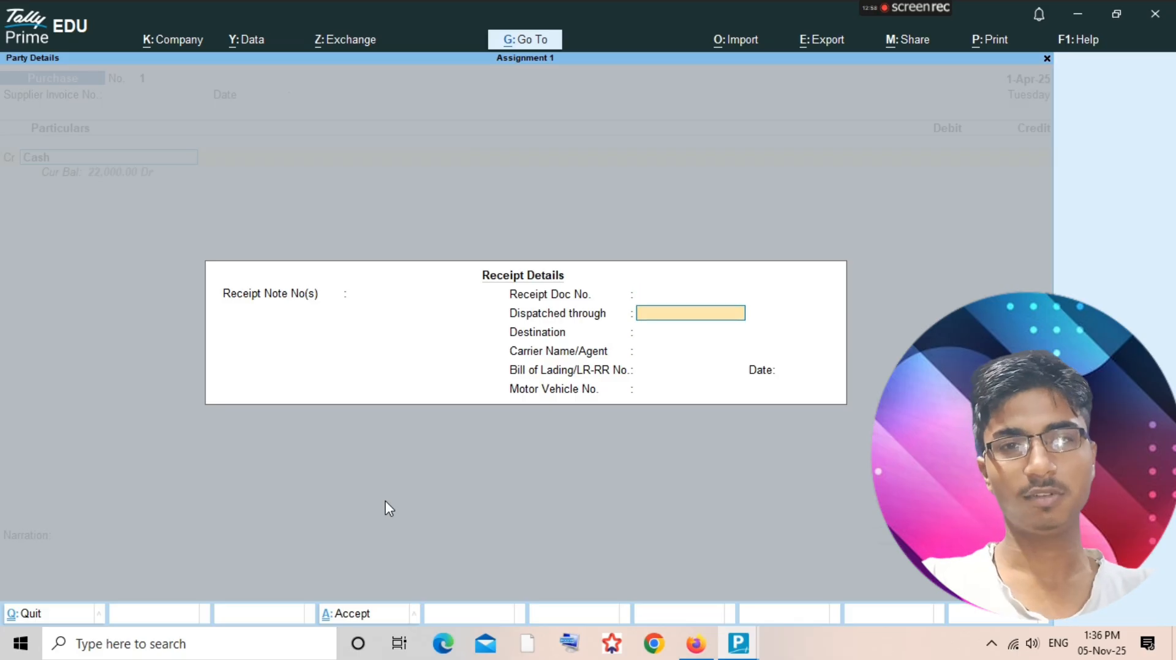
text(1111)
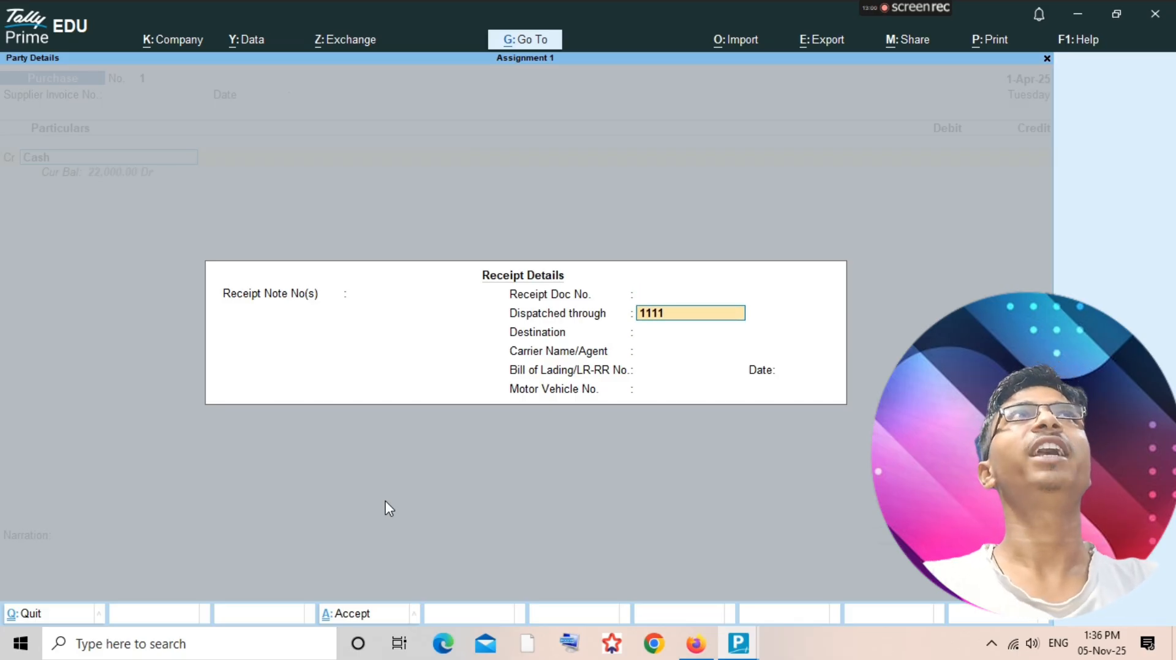
key(Escape)
key(Escape)
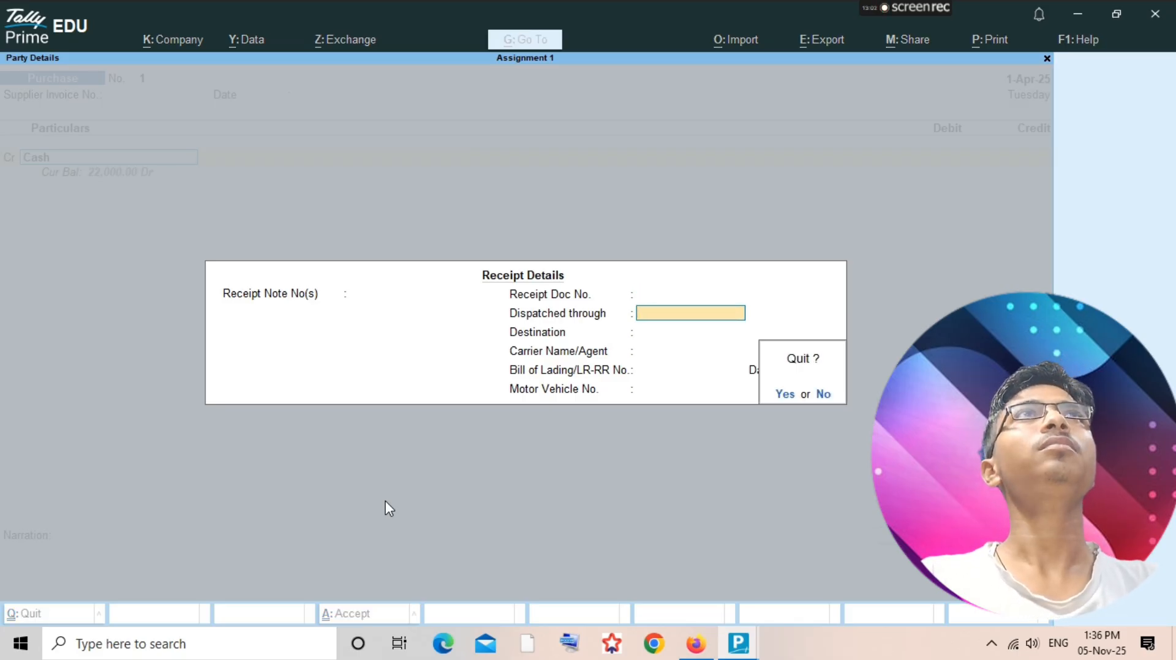
key(Return)
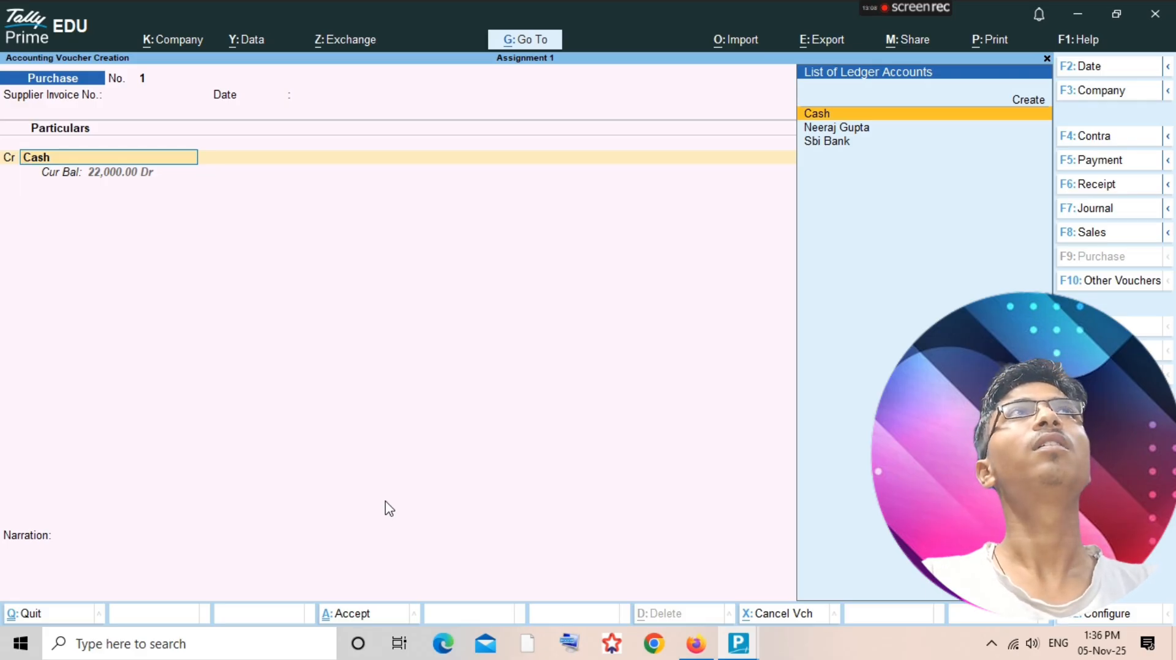
Select the supplier's ledger as the purchase voucher's credit account and accept its receipt details blank.
key(Down)
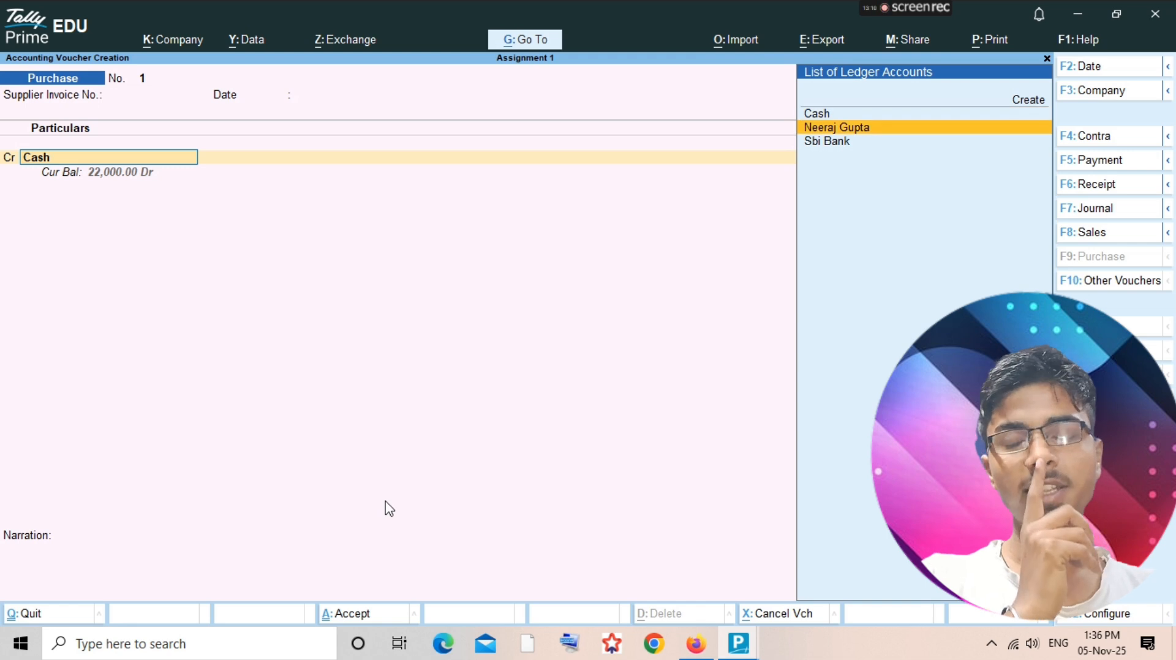
key(Return)
key(Return)
key(Return)
key(Return)
key(Return)
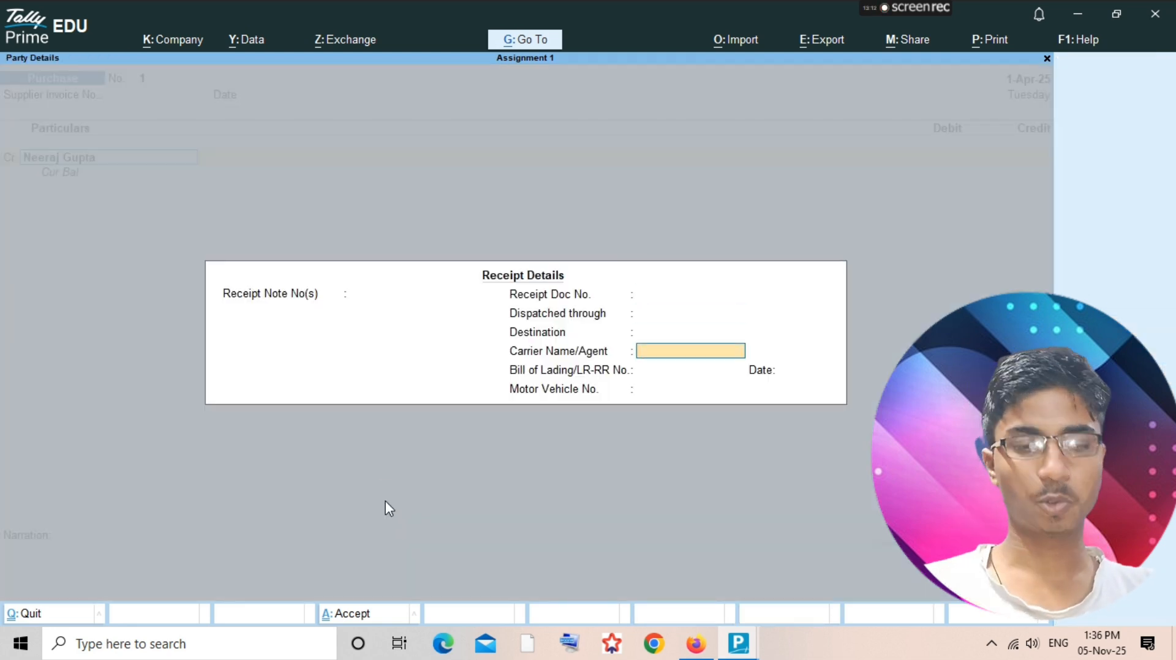
key(ctrl+a)
key(ctrl+a)
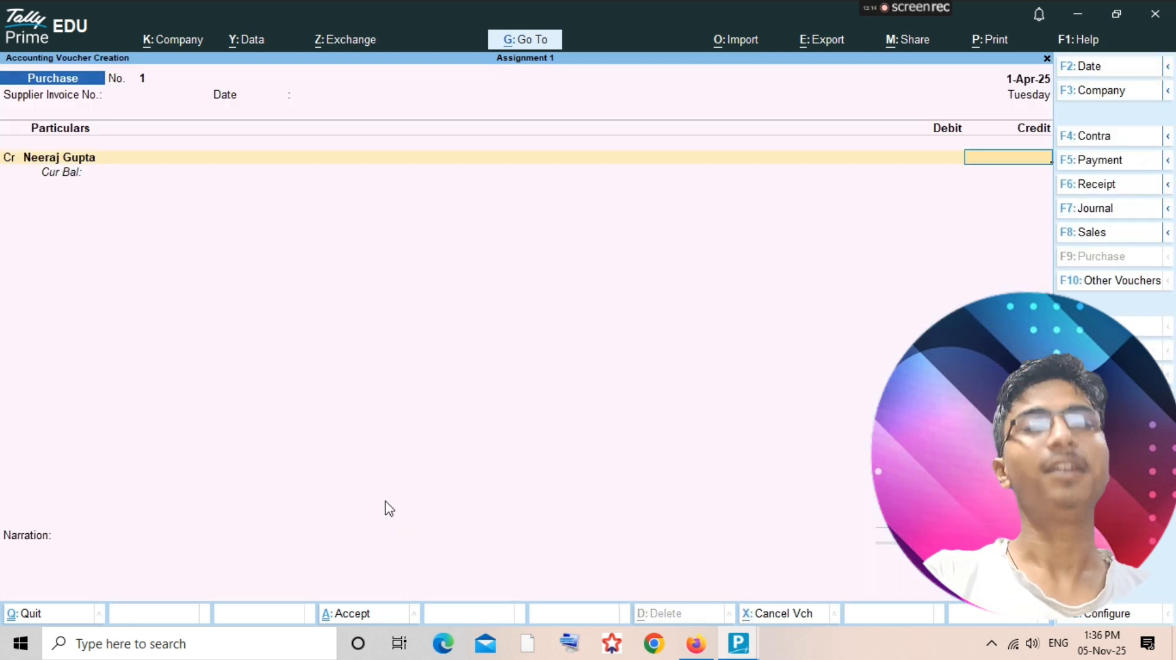
Credit the supplier with 4,000 and allocate the full amount bill-wise as New Ref.
text(4000)
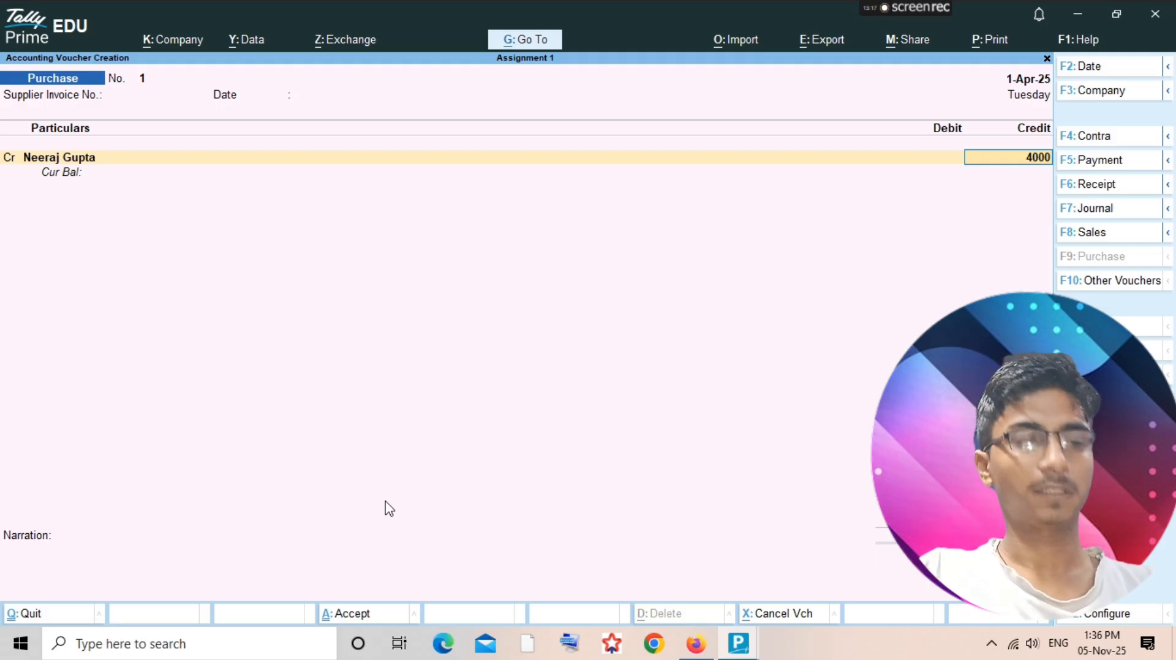
key(Return)
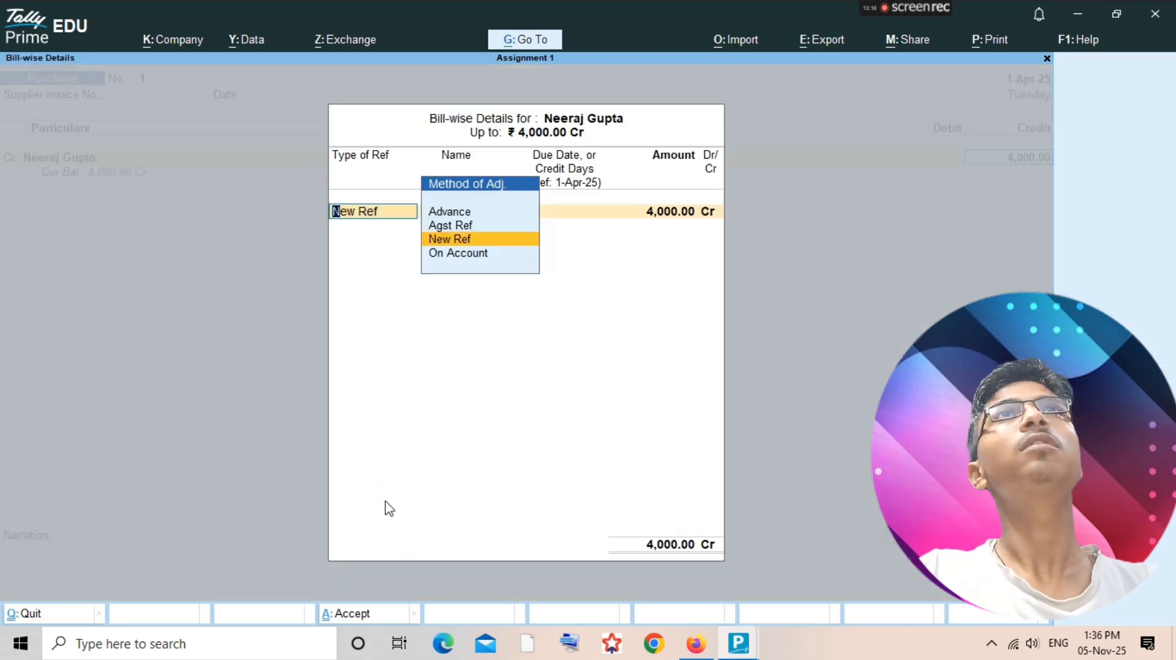
key(Return)
key(Return)
key(Return)
key(Return)
key(Return)
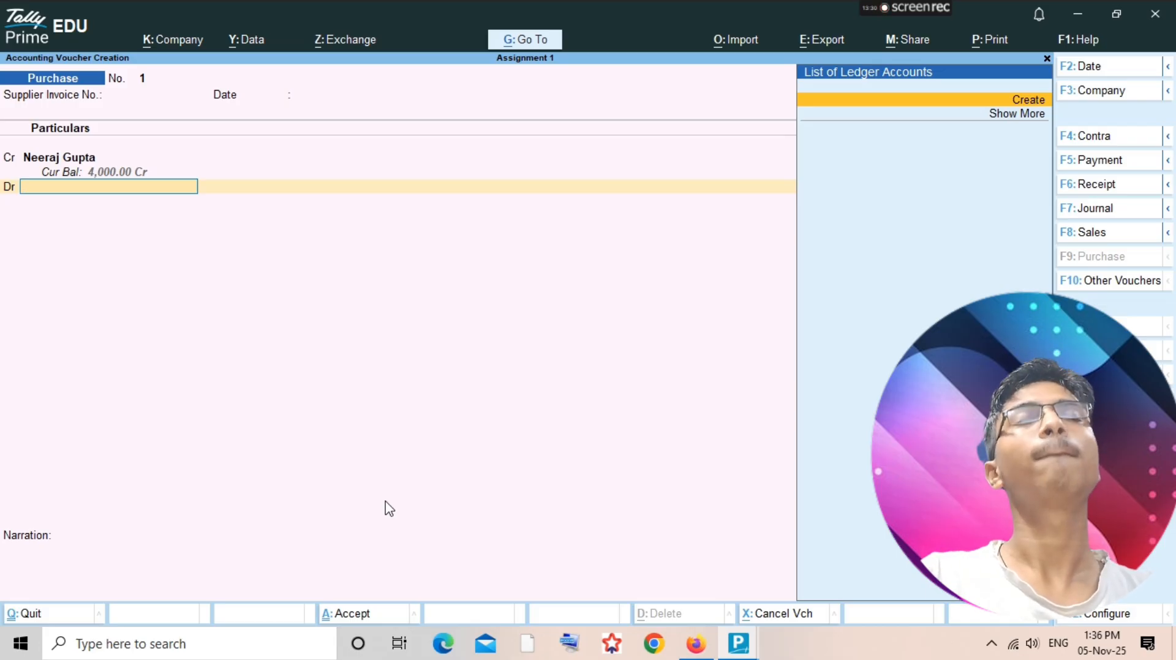
Create a ledger named Purchase under Purchase Accounts from the voucher and use it for the 4,000 debit entry.
click(389, 508)
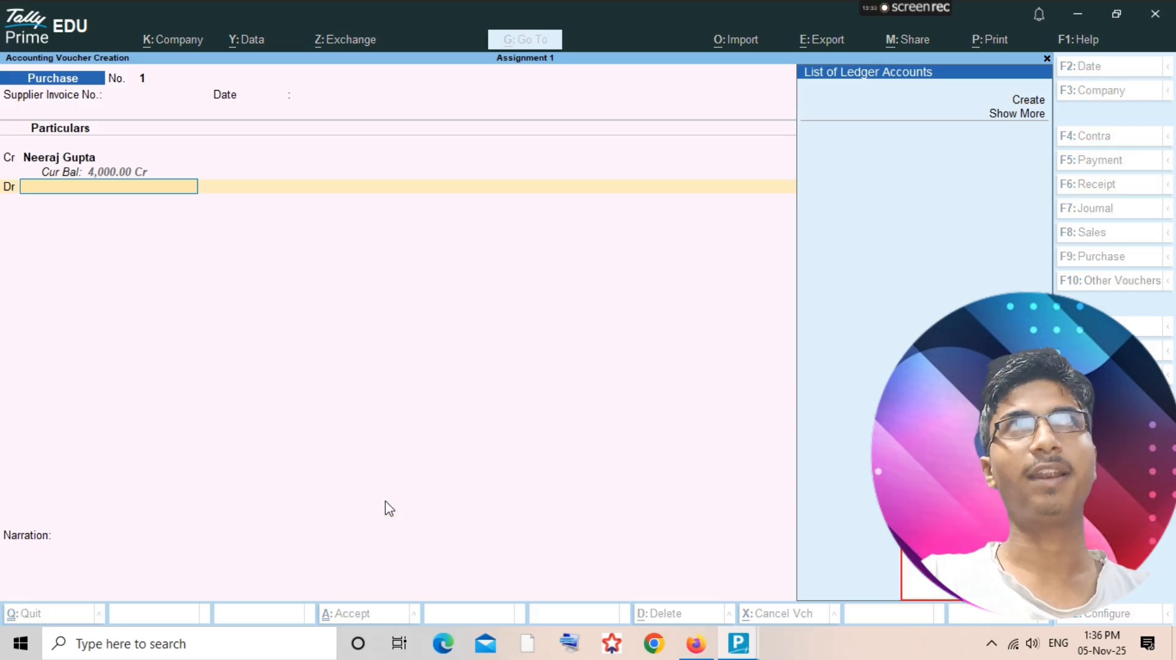
key(alt+c)
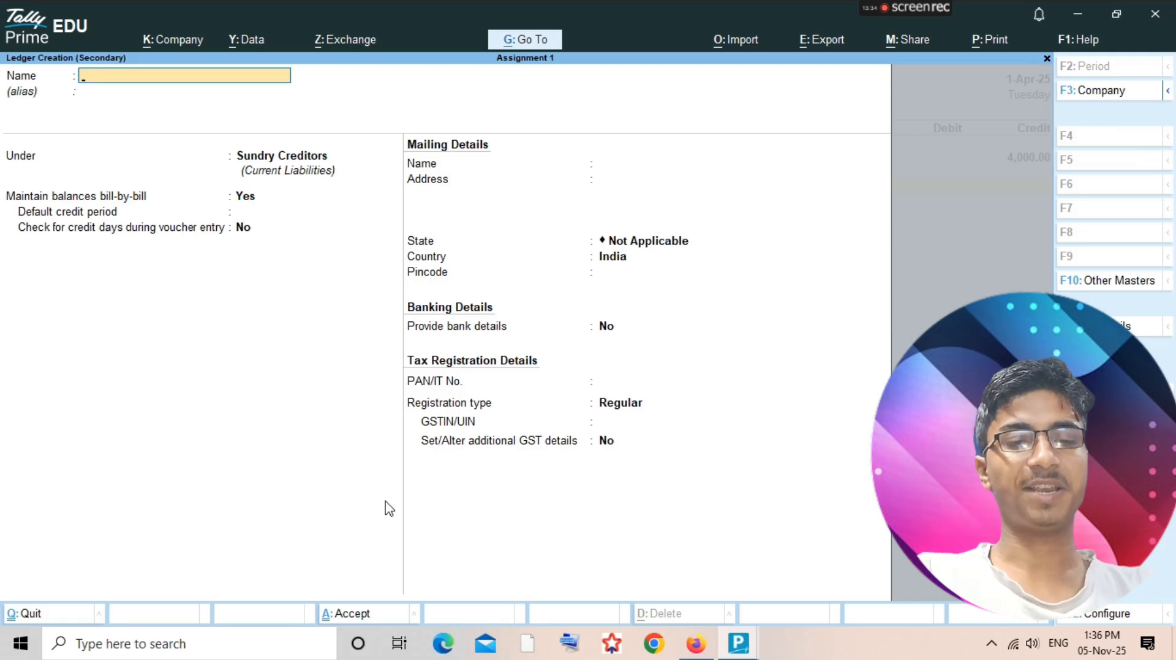
text(Purchas)
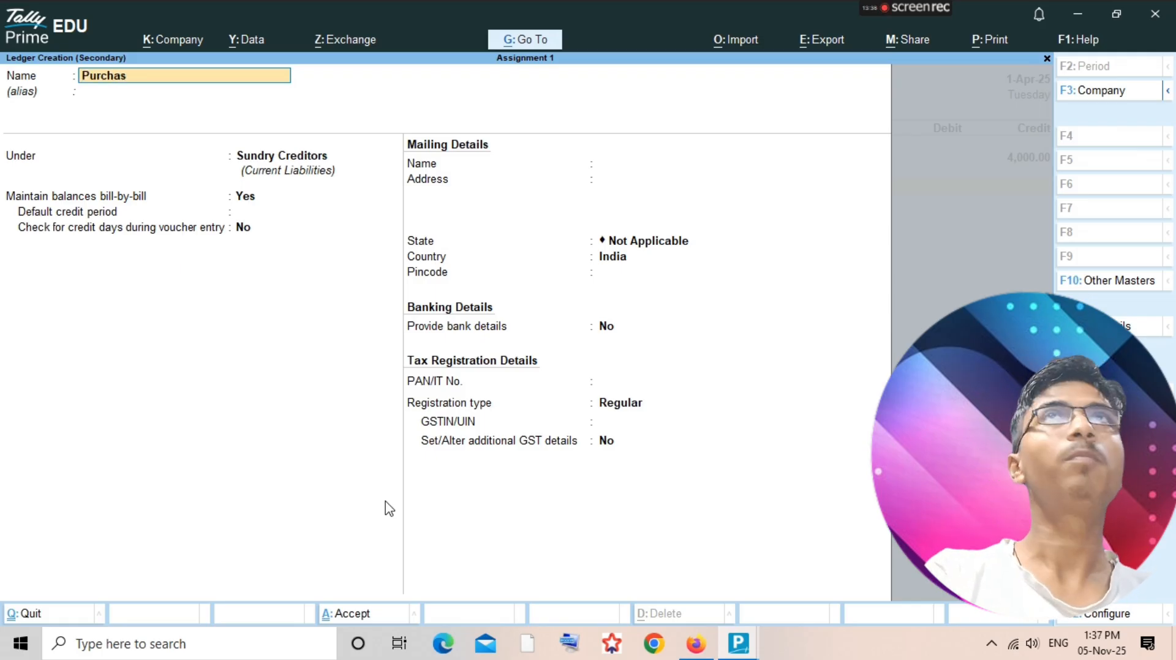
text(e)
key(Return)
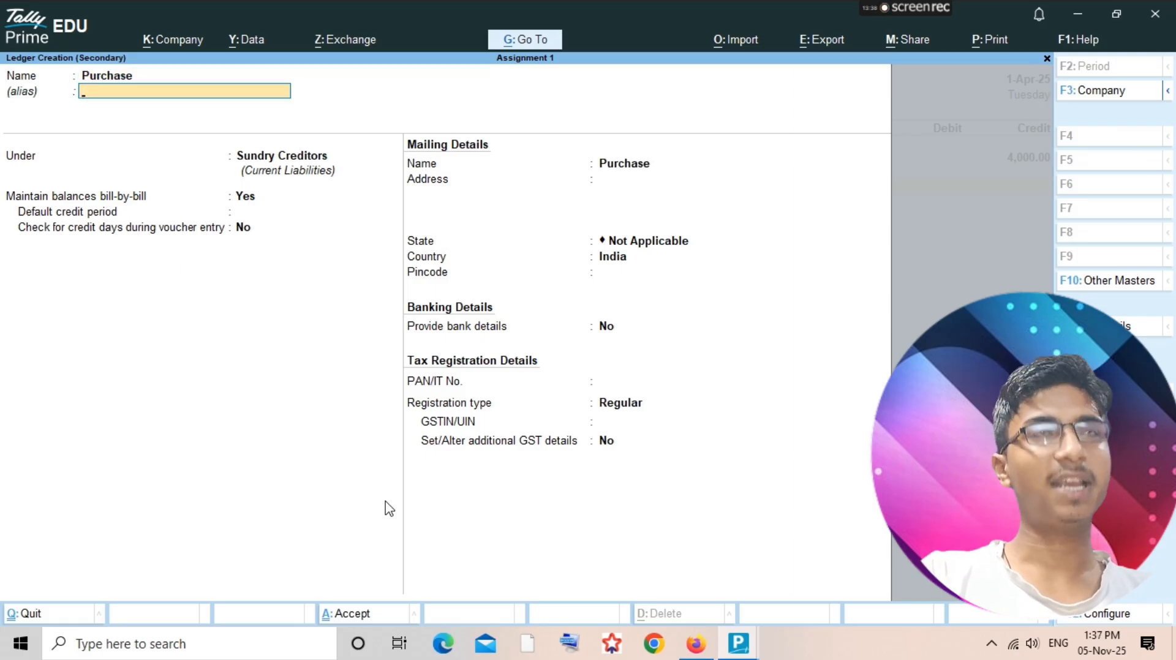
key(Return)
text(Pur)
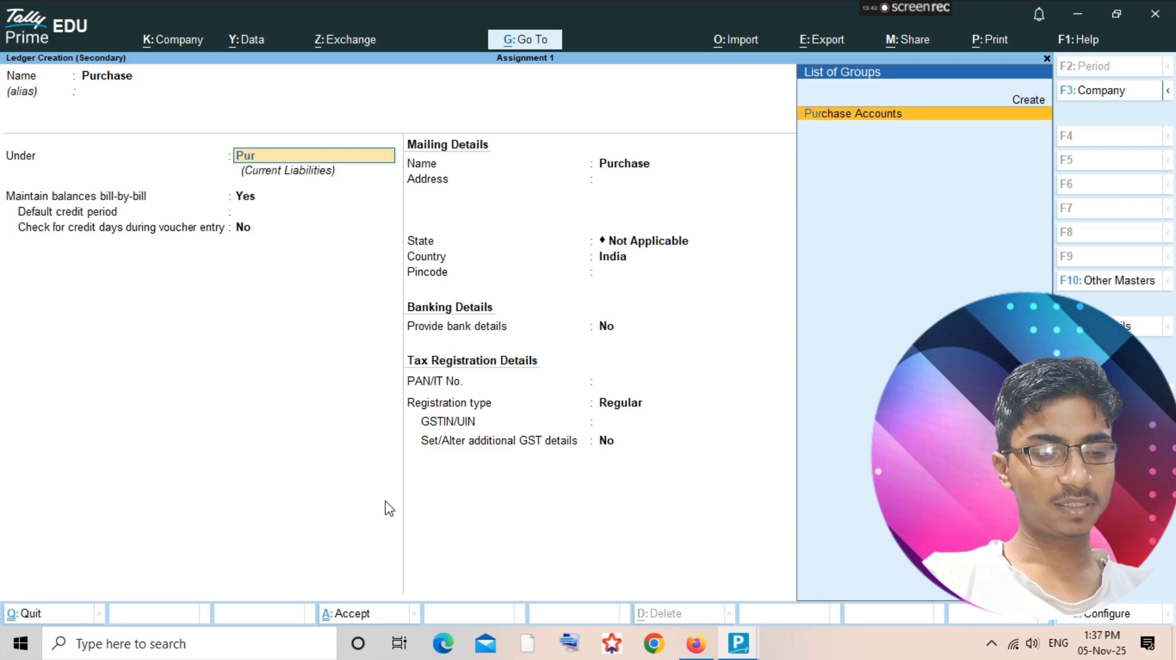
text(ch)
key(Return)
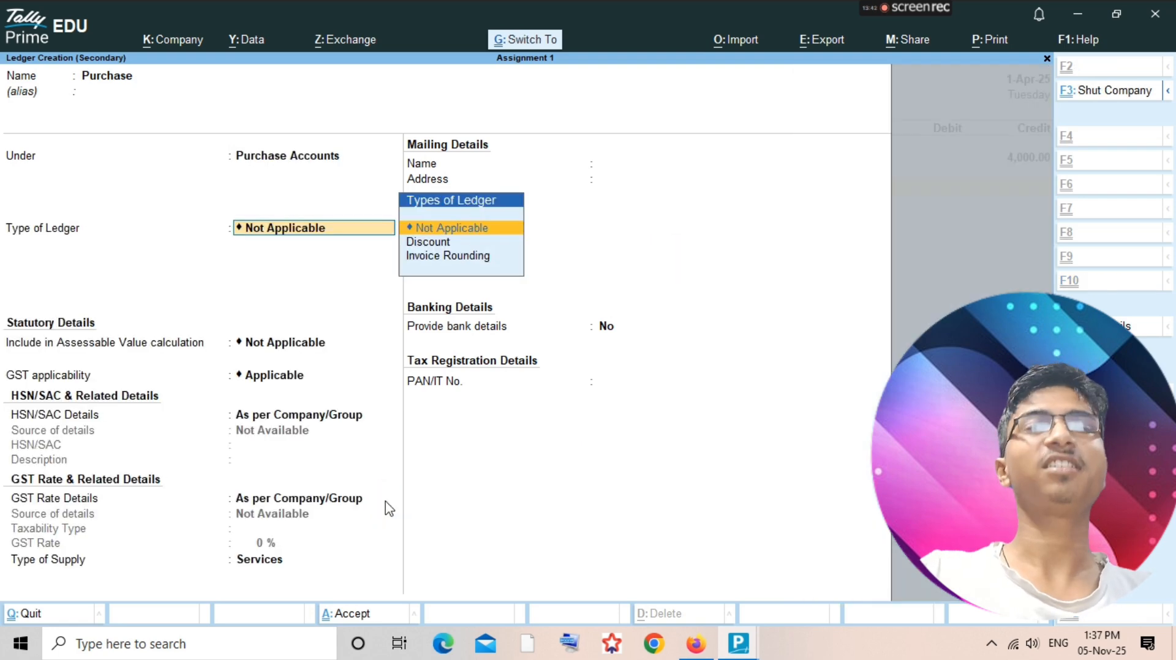
key(ctrl+a)
key(Return)
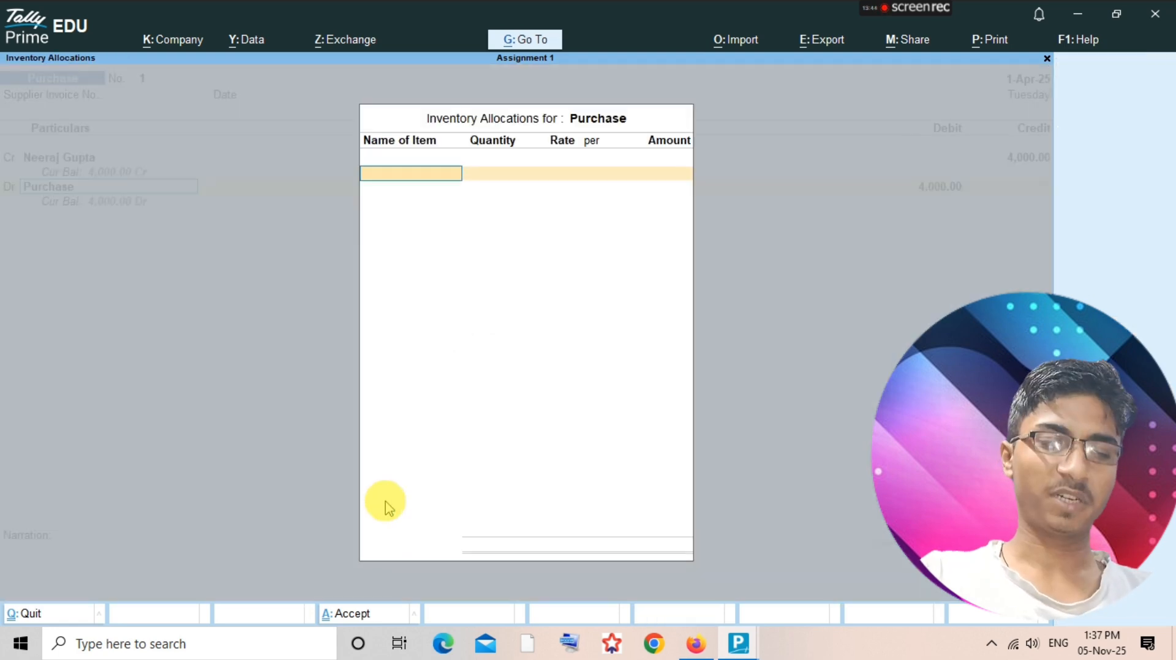
Skip the inventory allocations for Purchase, save the voucher without a narration and return to the ledger selection.
key(Escape)
key(Return)
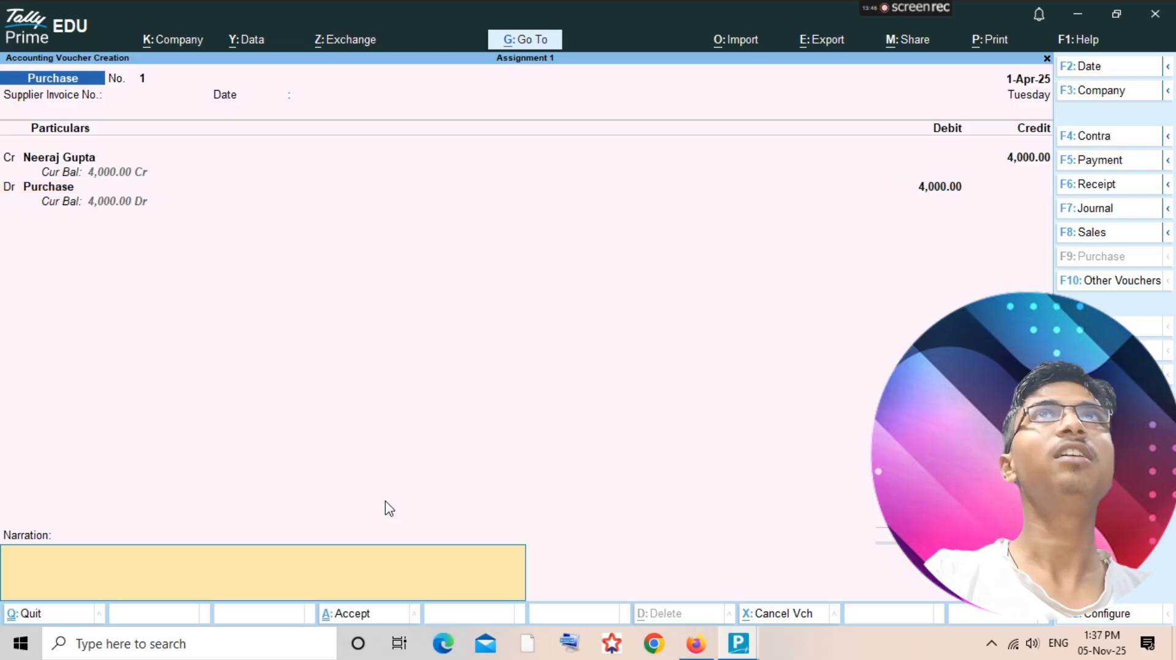
key(Return)
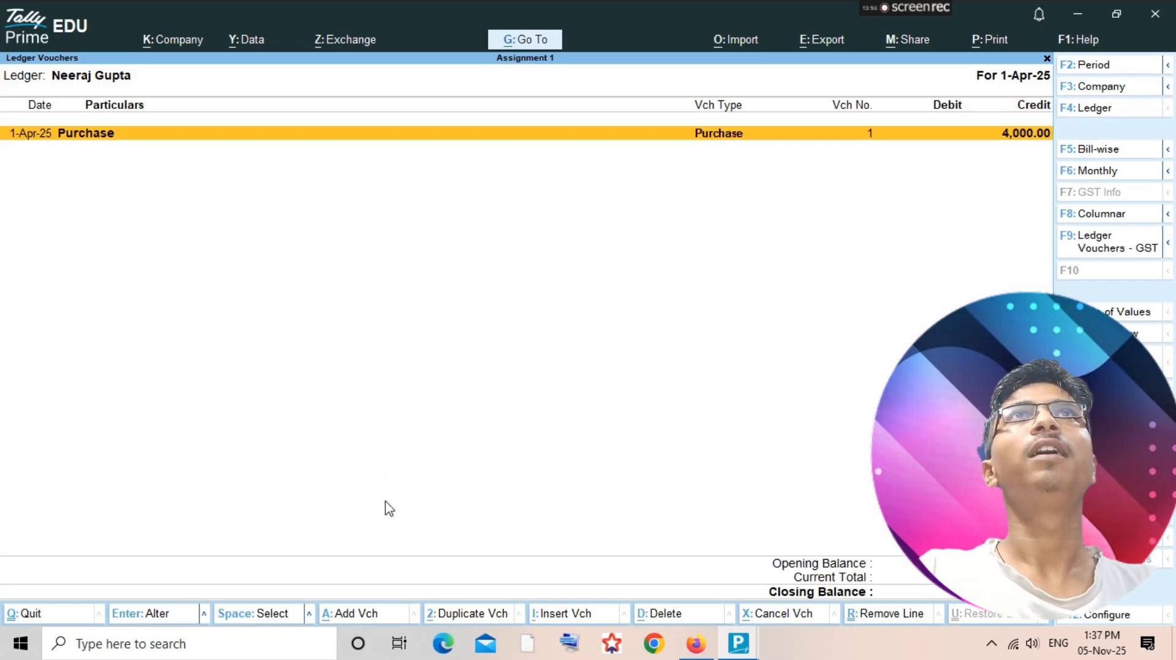
key(Escape)
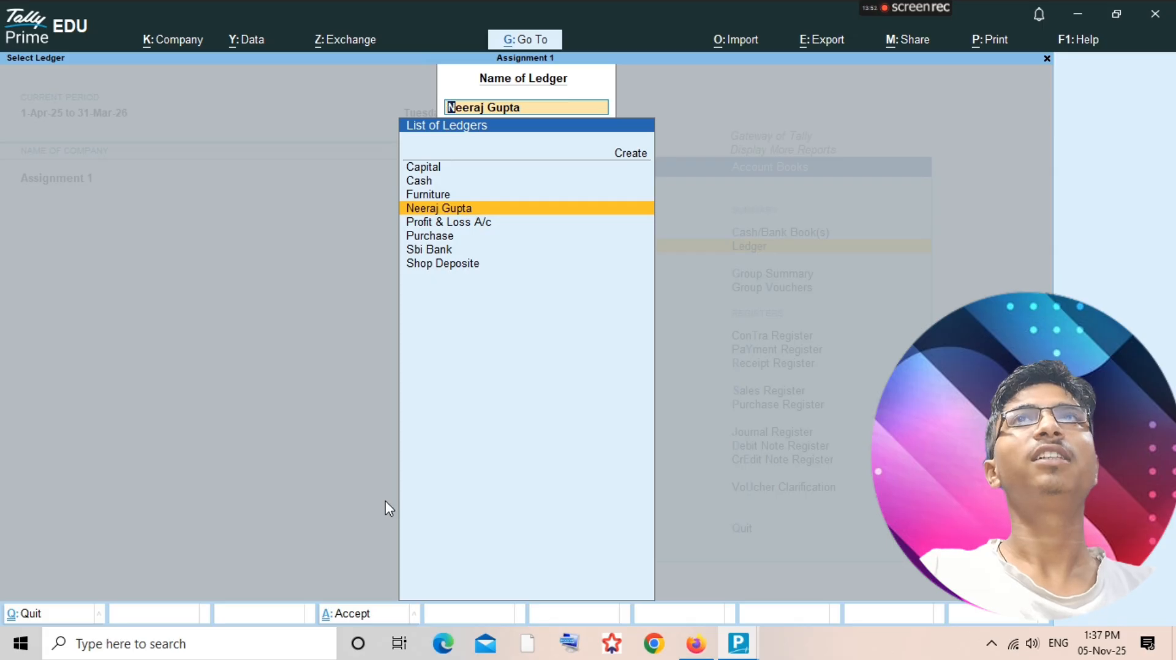
Switch to the scanned PDF in Firefox, highlight the entry "Goods Purchase by Cash" and return to TallyPrime.
key(alt+Tab)
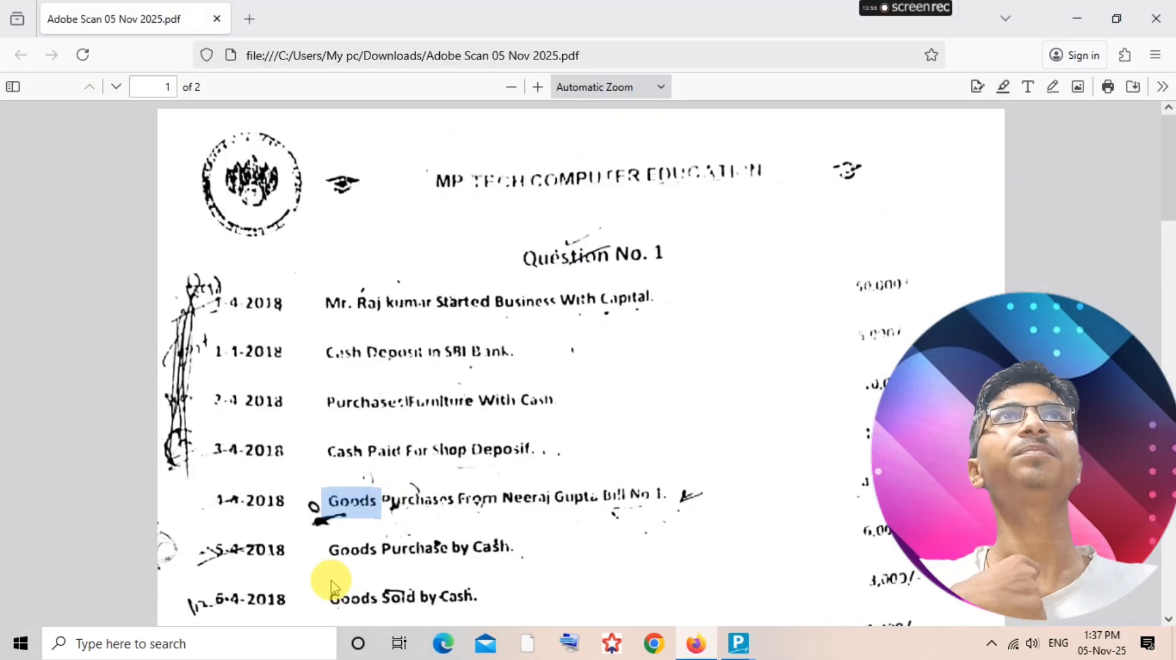
drag(329, 548, 523, 542)
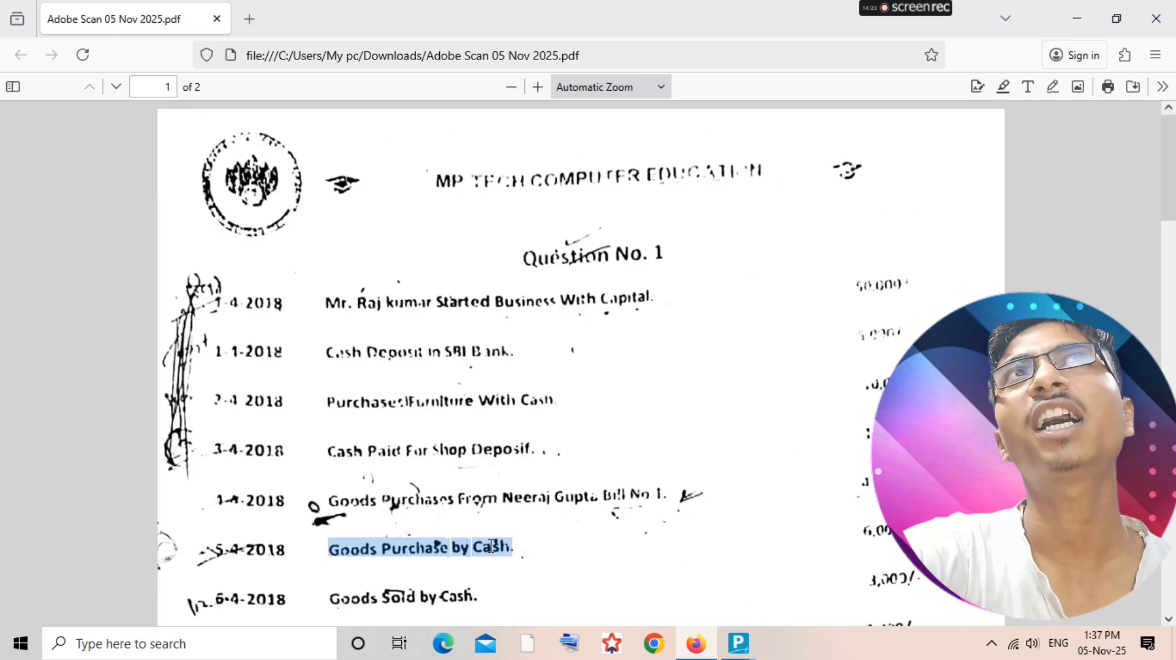
key(alt+Tab)
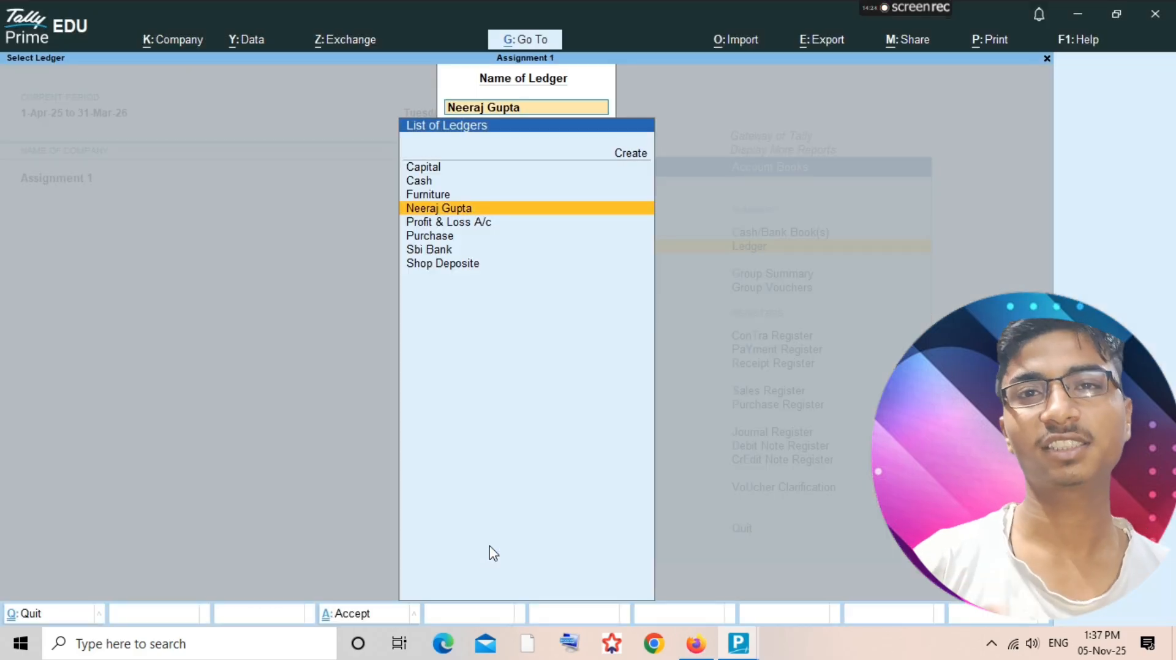
Open the Purchase ledger's vouchers and add a new purchase voucher, leaving the supplier invoice number and date blank.
text(Pur)
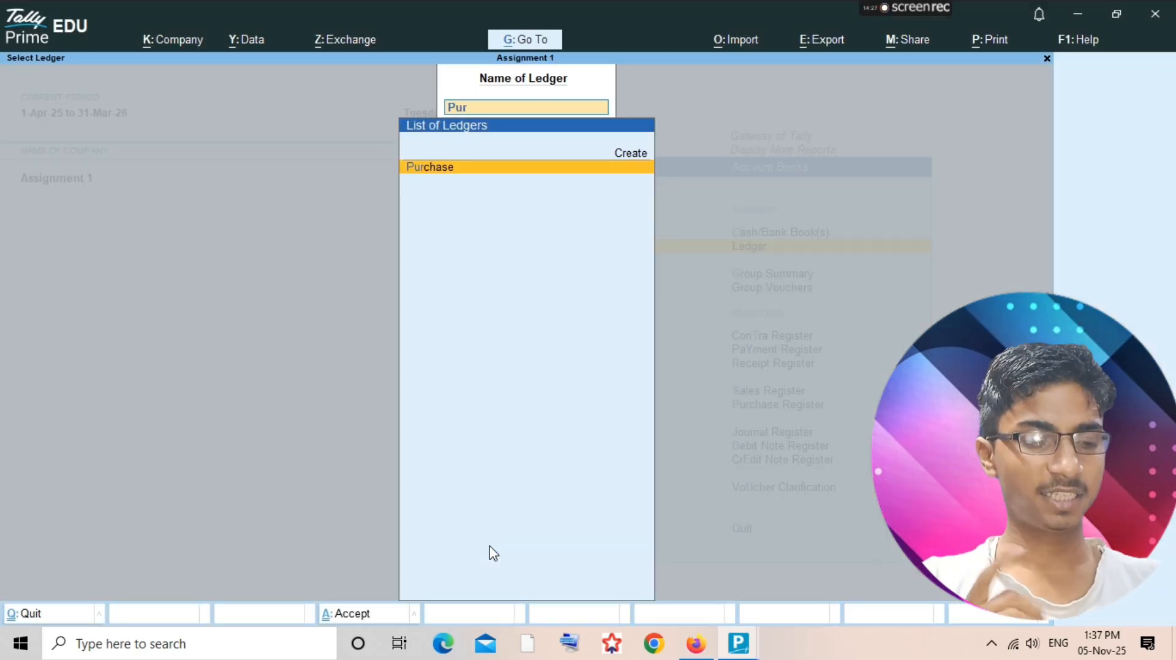
key(Return)
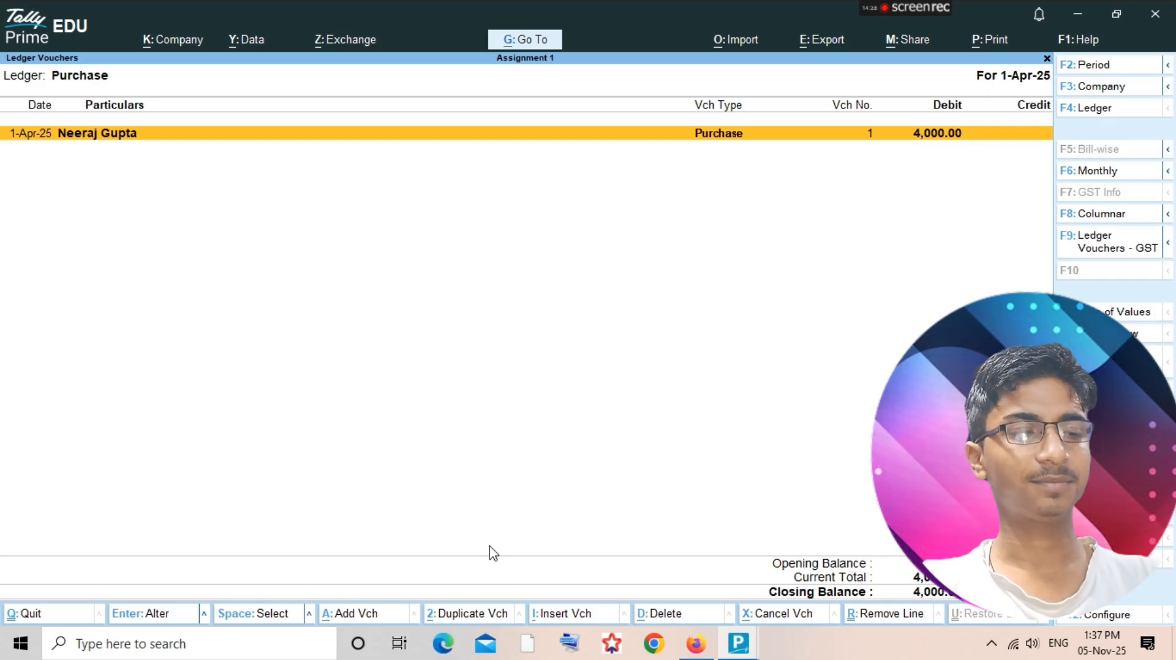
key(alt+a)
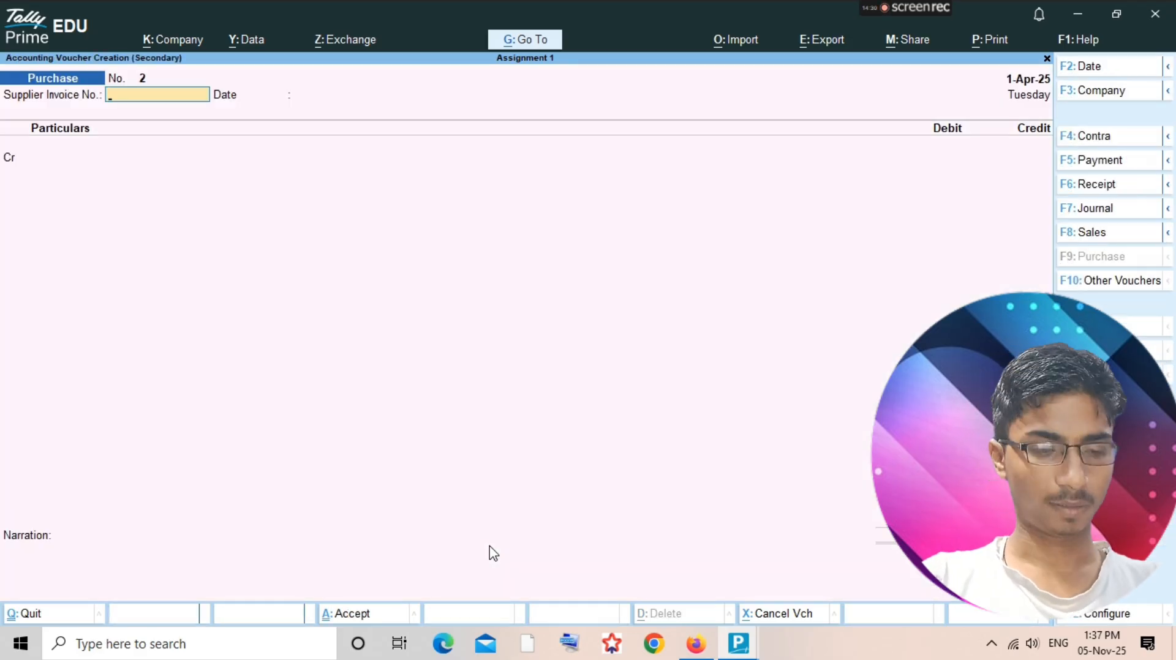
key(Return)
key(Return)
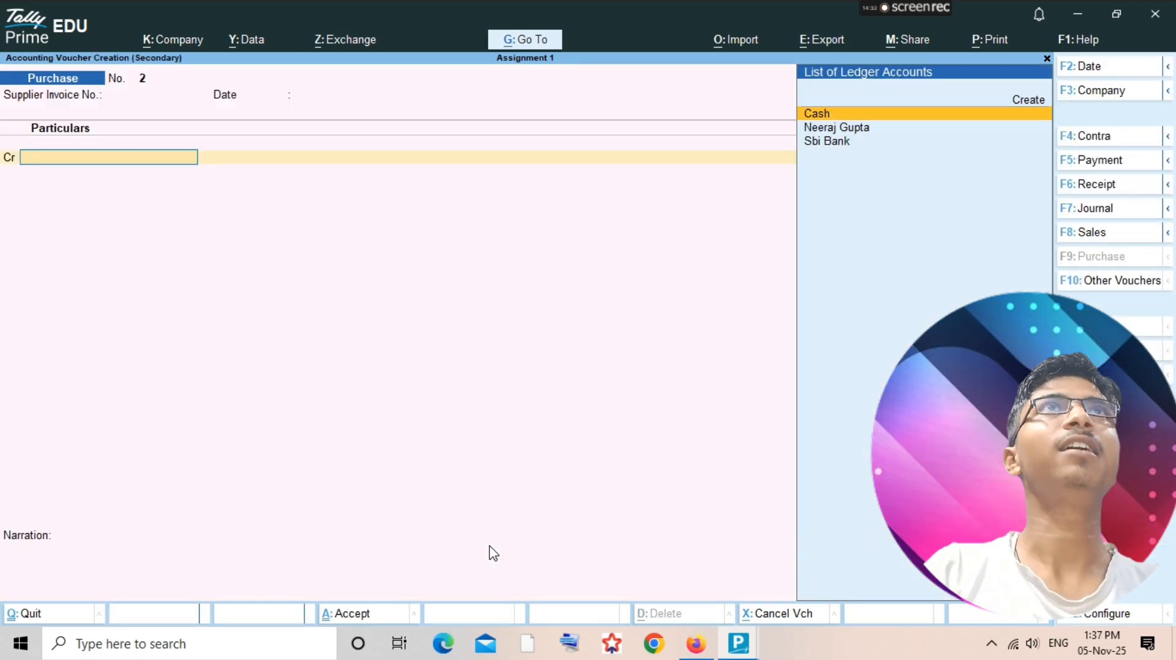
Select Cash as the purchase voucher's credit account and accept its receipt details blank.
text(P)
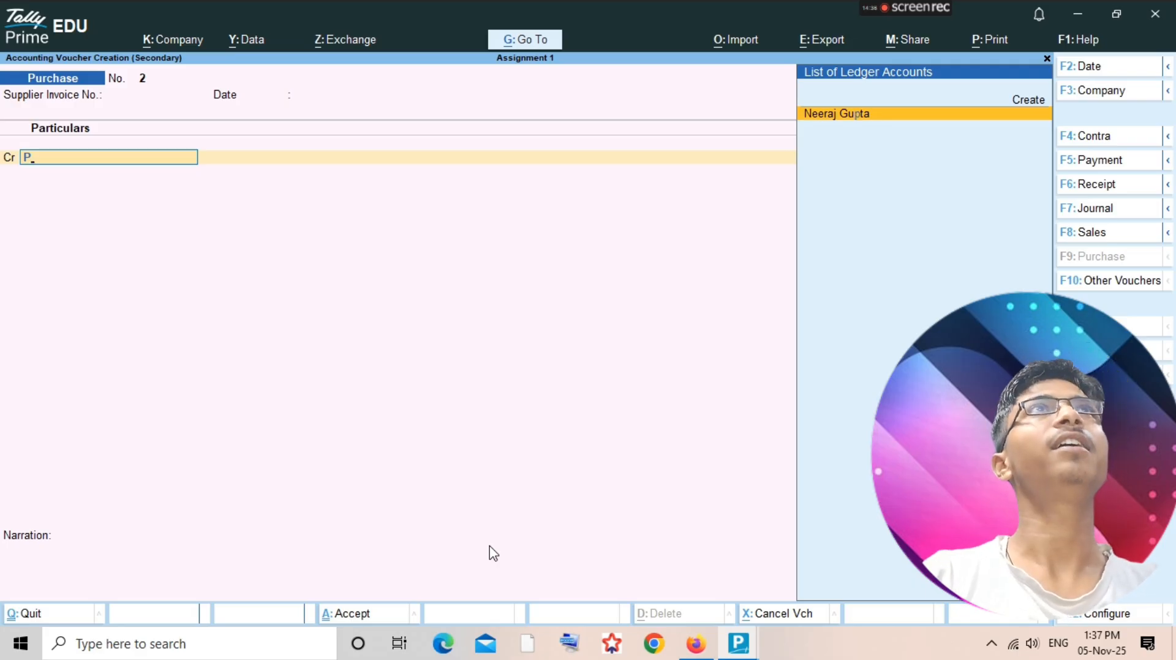
key(BackSpace)
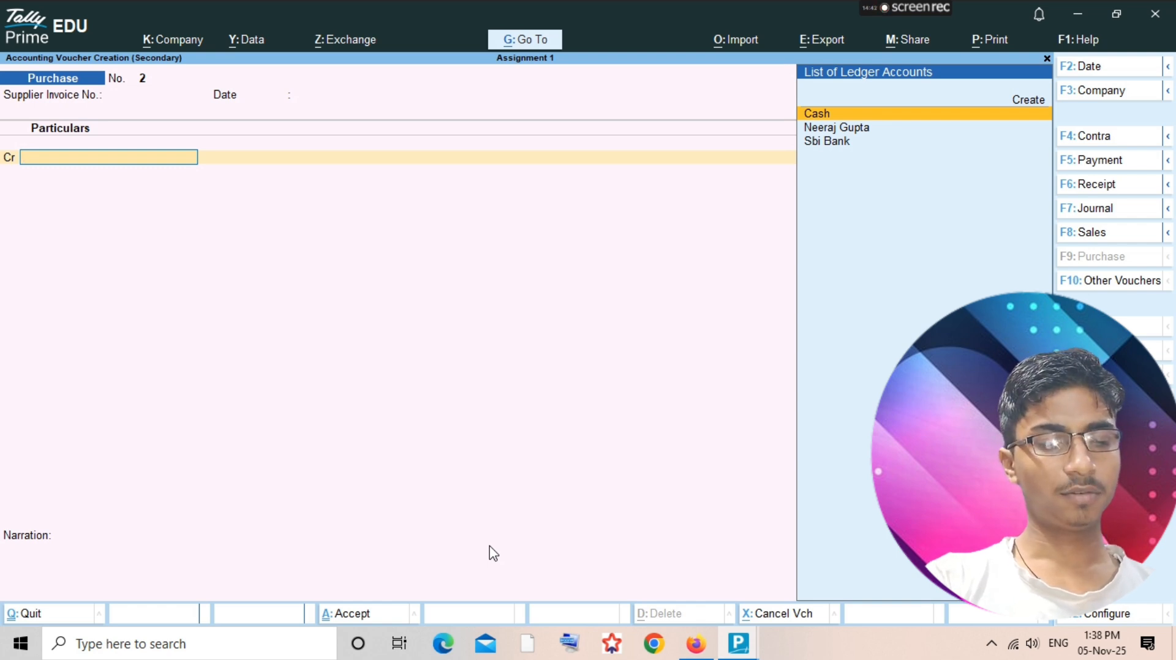
text(Cash)
key(Return)
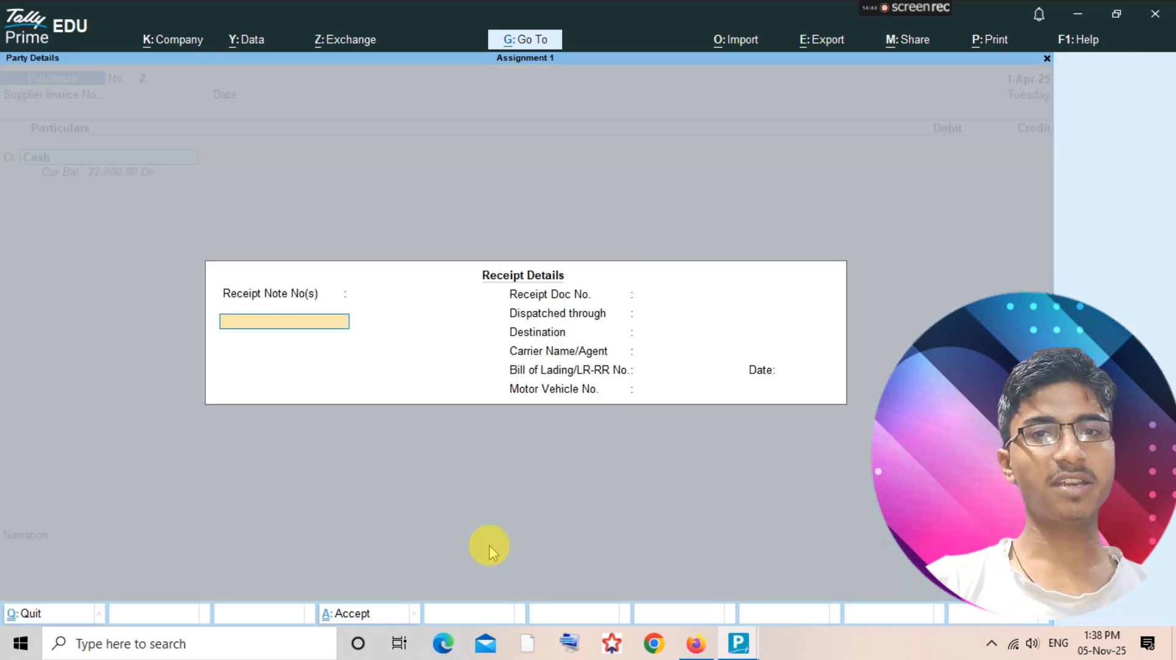
key(Return)
key(Return)
key(ctrl+a)
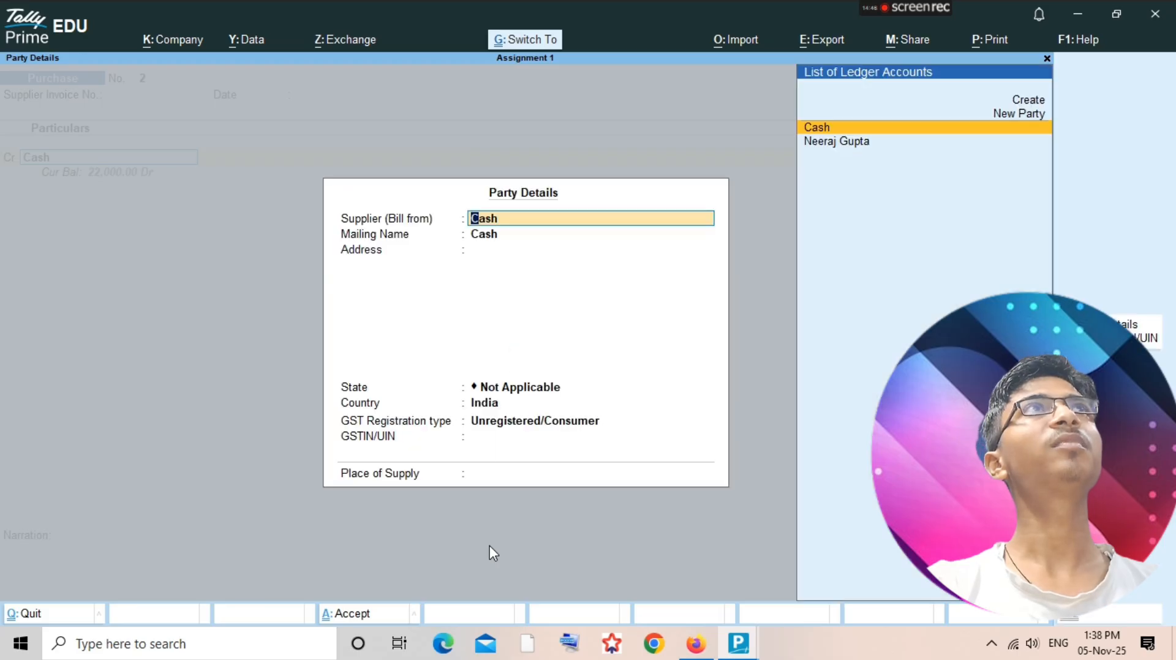
Accept the default cash party details, check the amount in the assignment PDF, and credit Cash with 6000 in the purchase voucher.
key(ctrl+a)
key(alt+Tab)
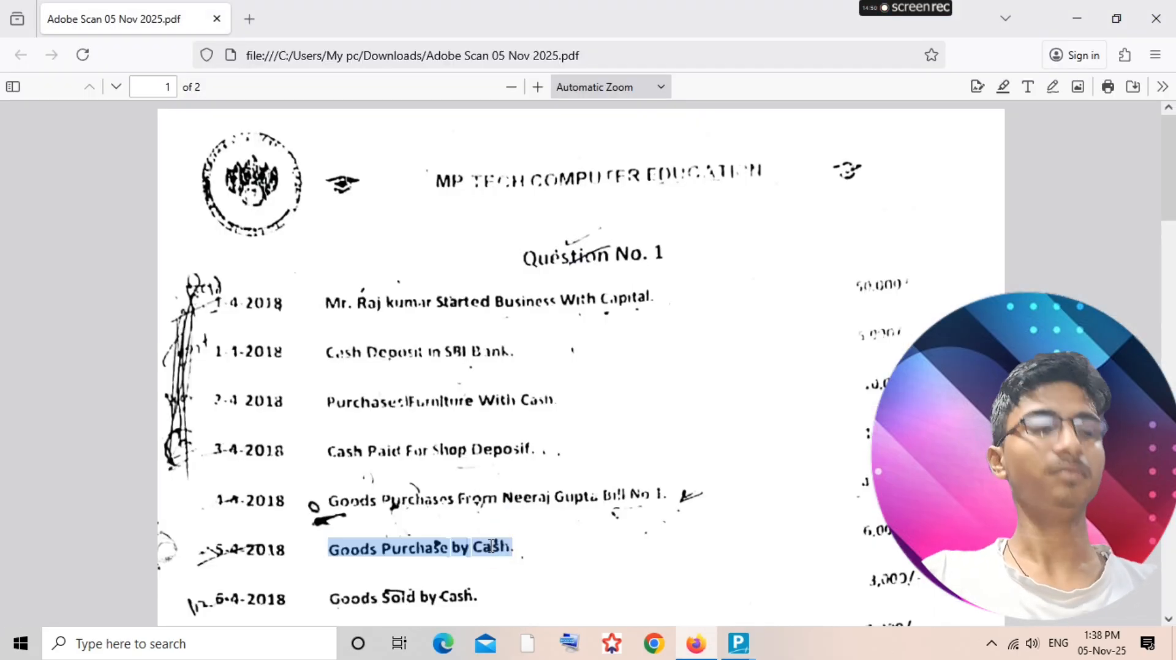
key(alt+Tab)
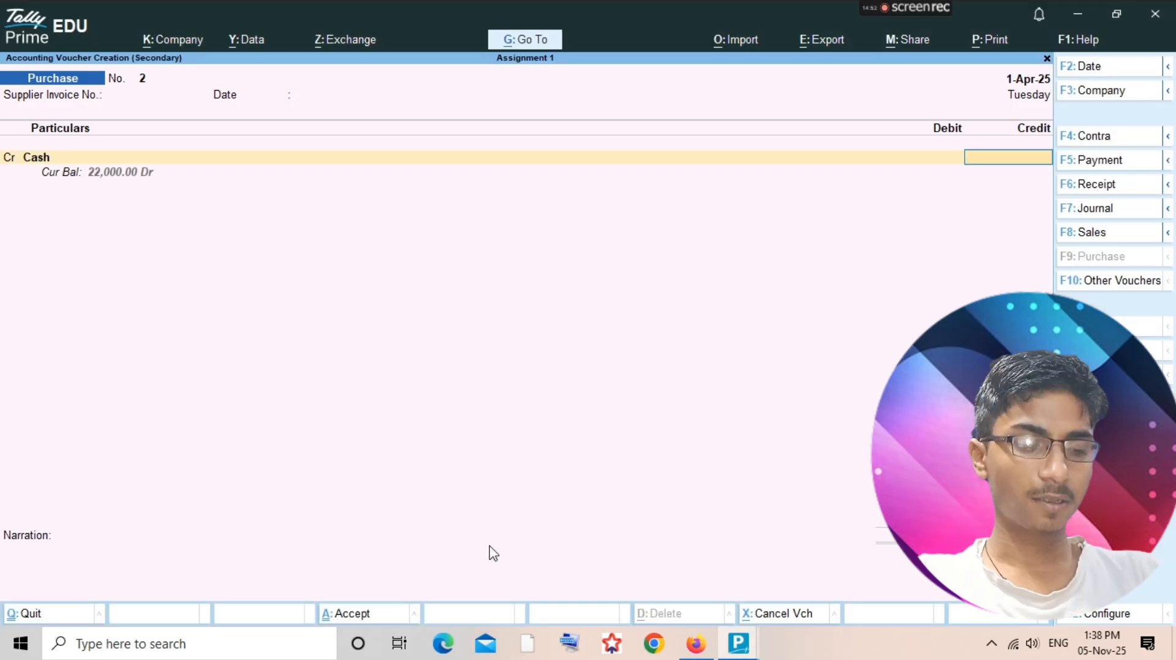
text(6000)
key(Return)
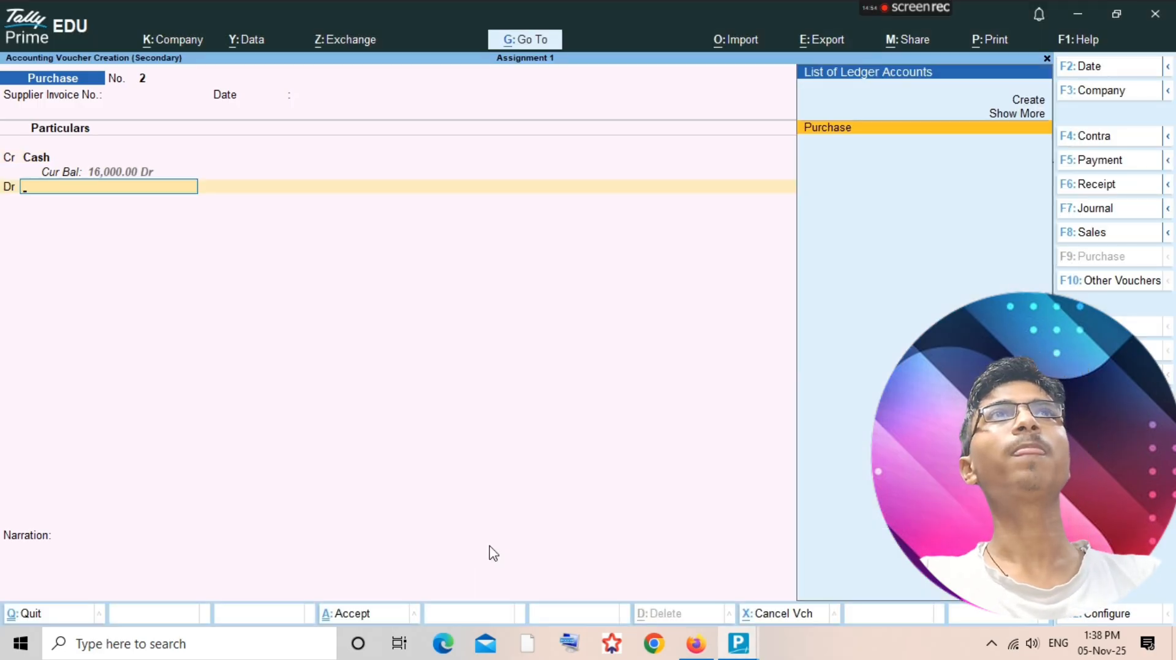
Debit the Purchase ledger without inventory allocations, save the purchase voucher, and return to the ledger list.
text(Pur)
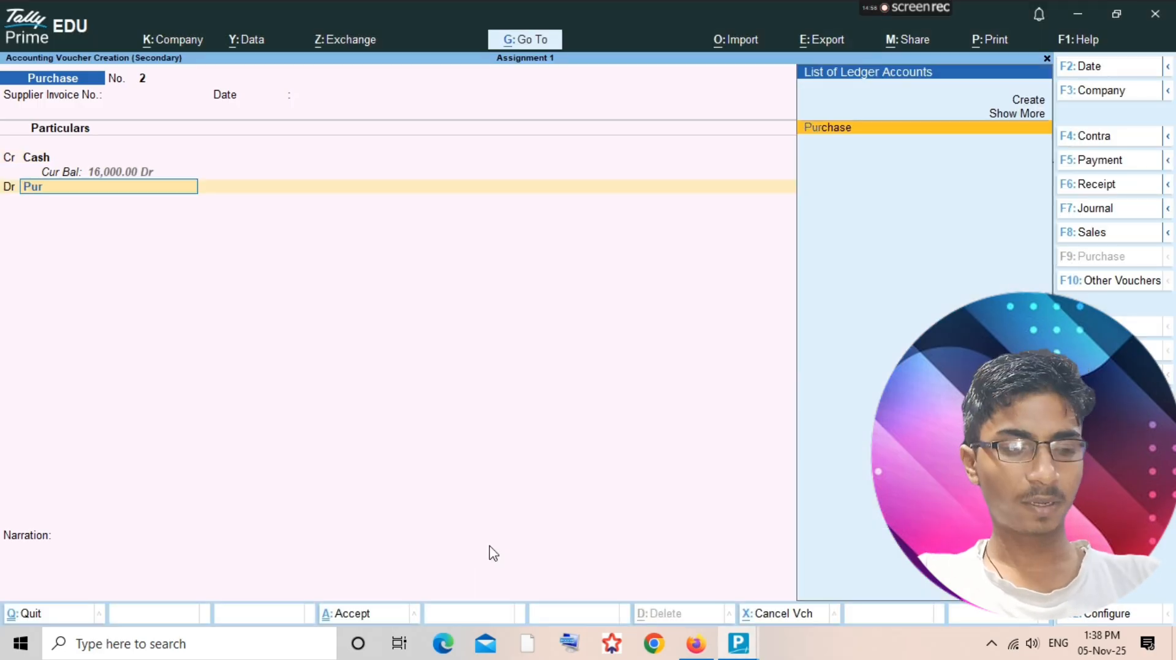
text(chase)
key(Return)
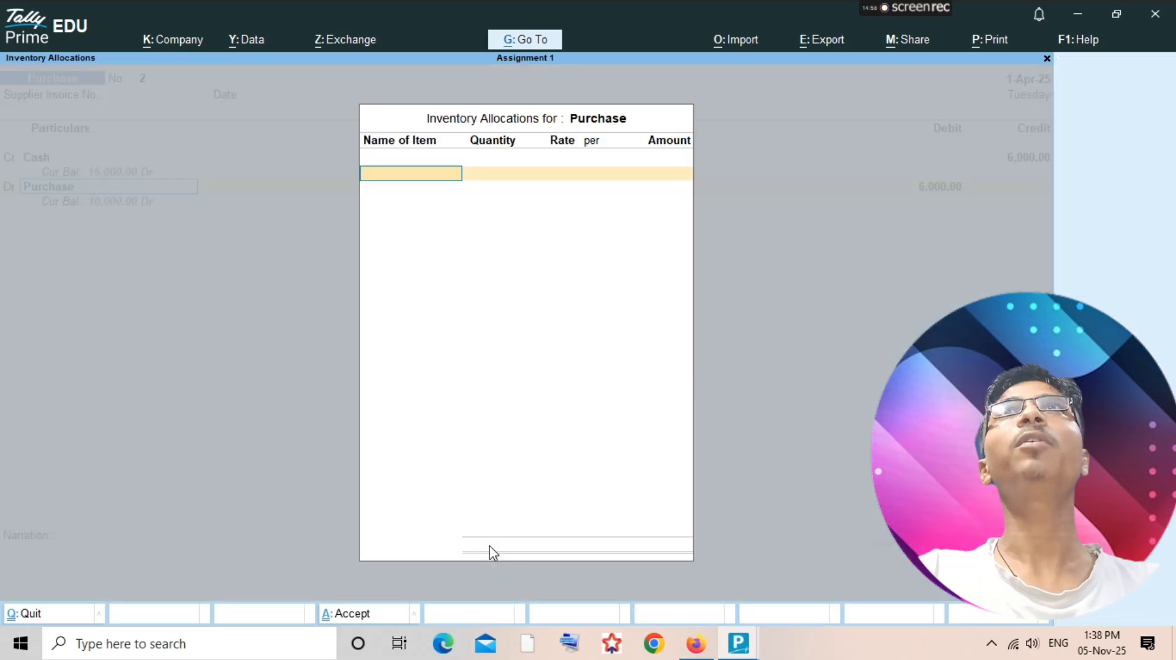
key(Return)
key(Return)
key(Return)
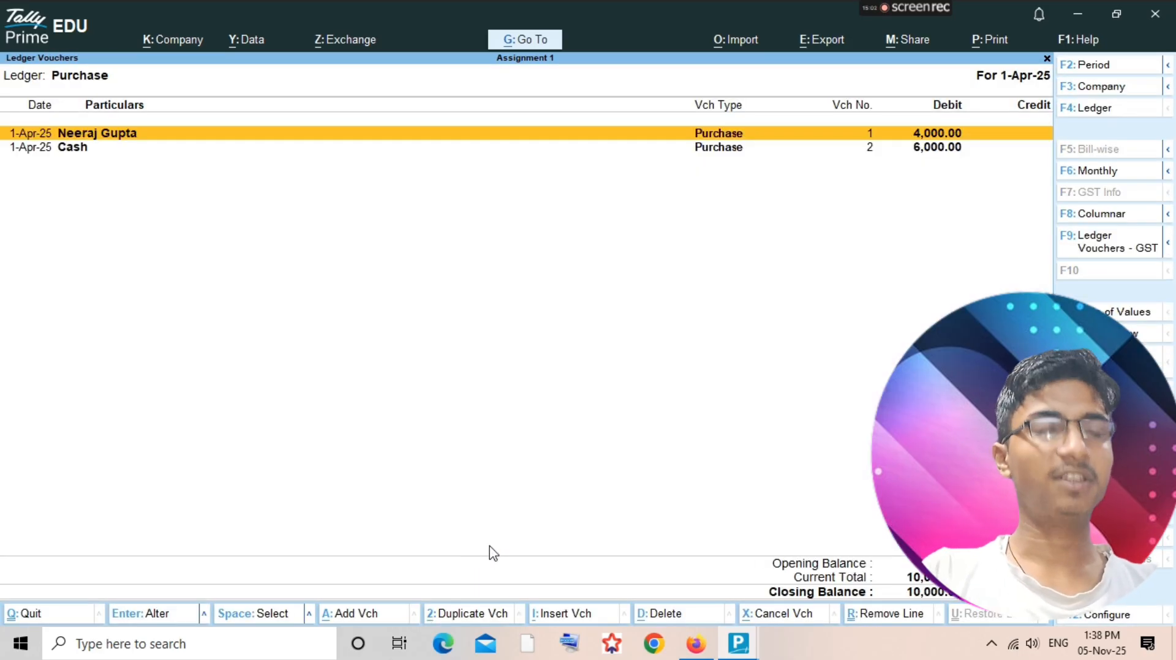
key(Escape)
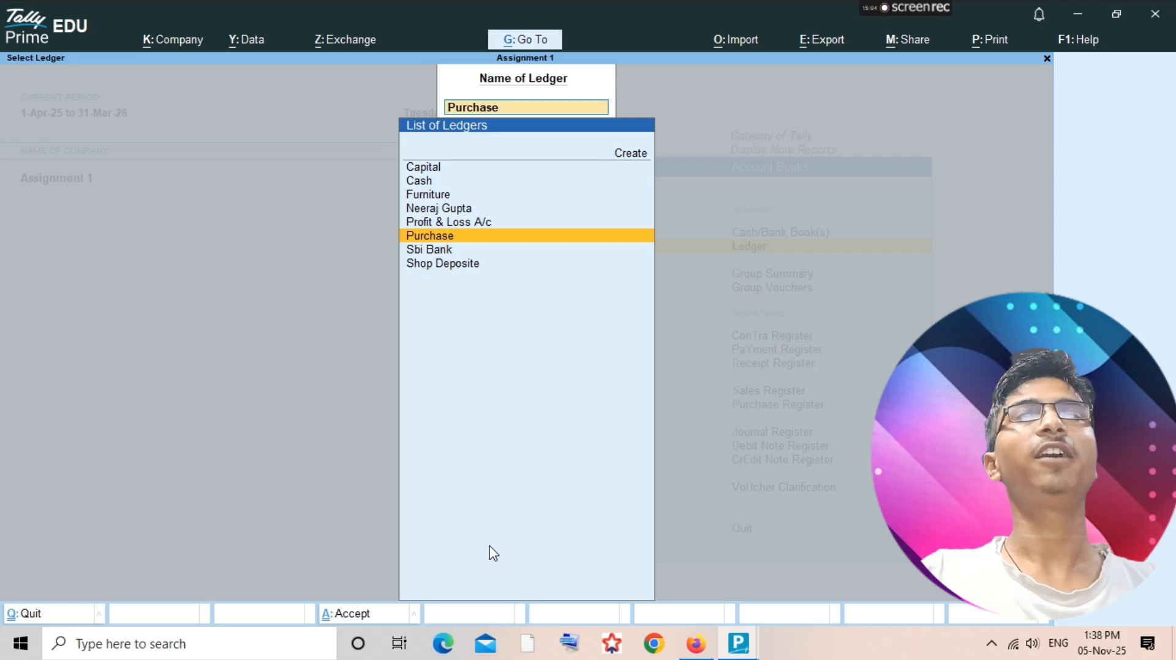
Switch to the assignment PDF in Firefox, highlight the "Goods Sold by Cash" entry, and view its amount.
key(alt+Tab)
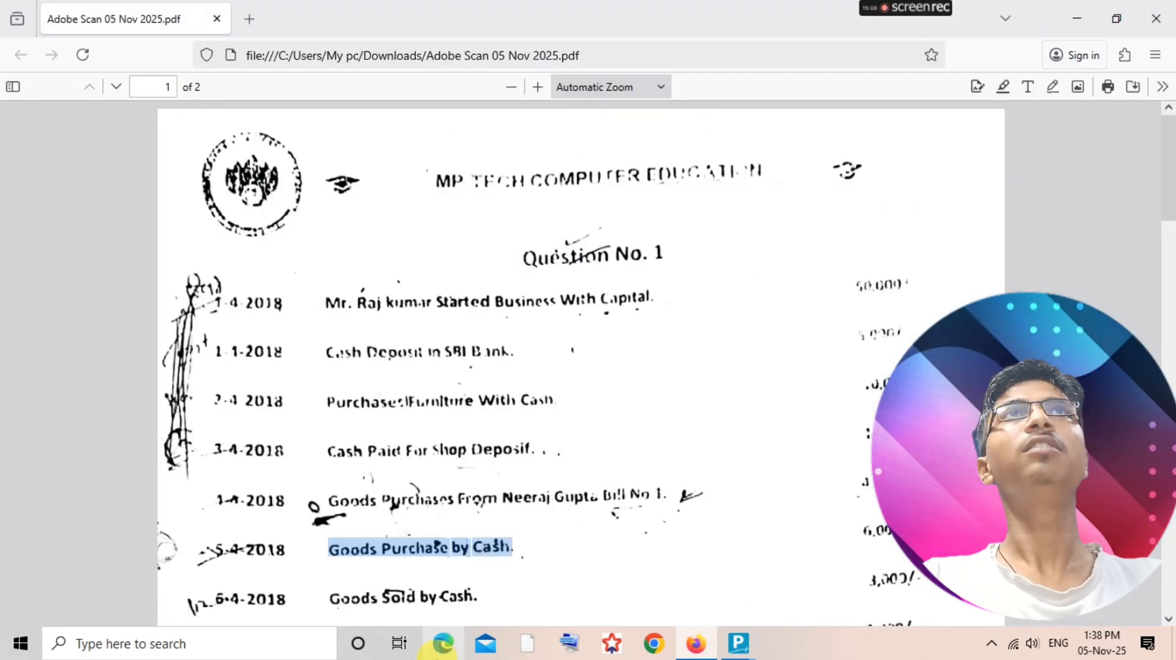
click(330, 604)
drag(330, 604, 464, 592)
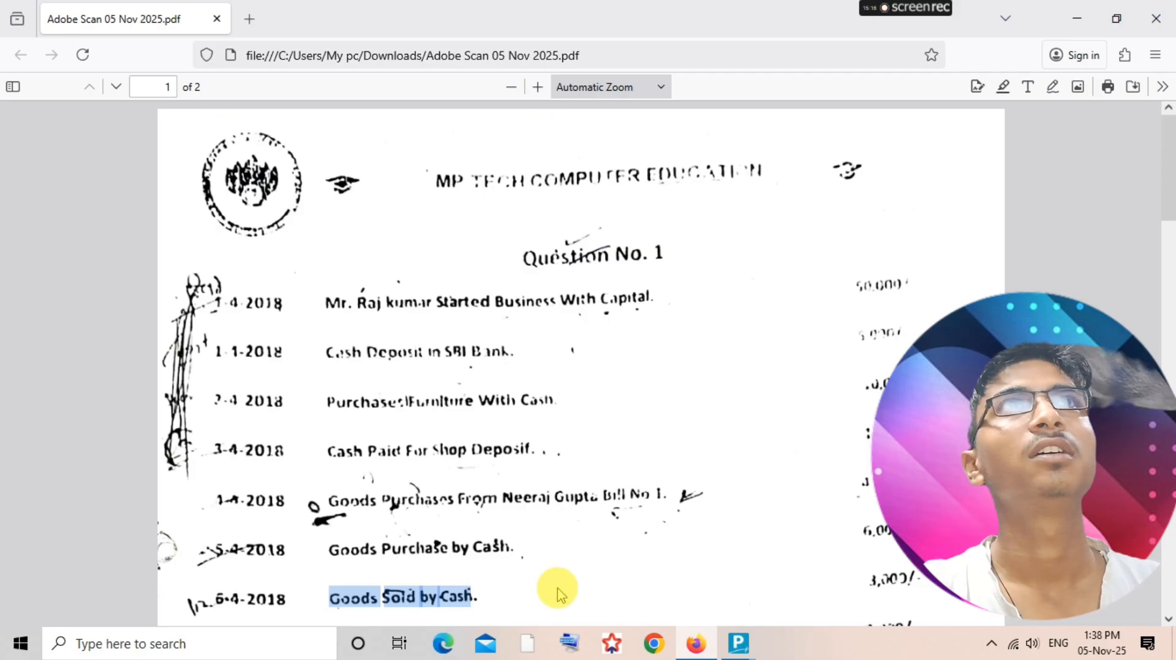
scroll(557, 594, down, 3)
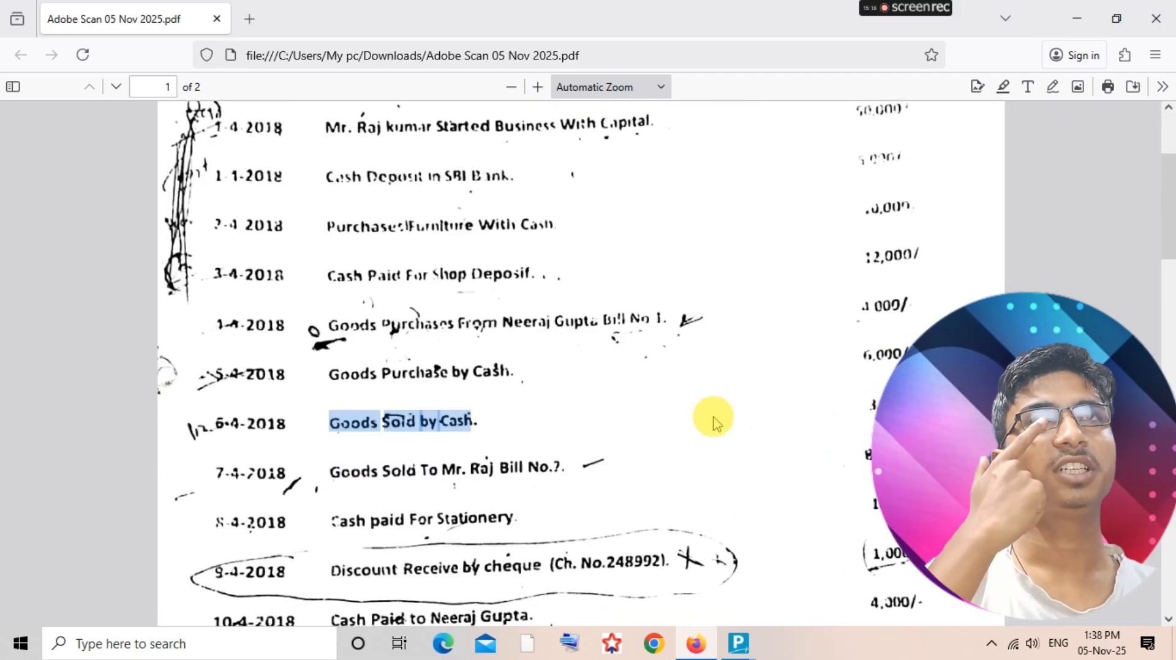
Switch to TallyPrime and create a ledger named Sales under the Sales Accounts group.
key(alt+Tab)
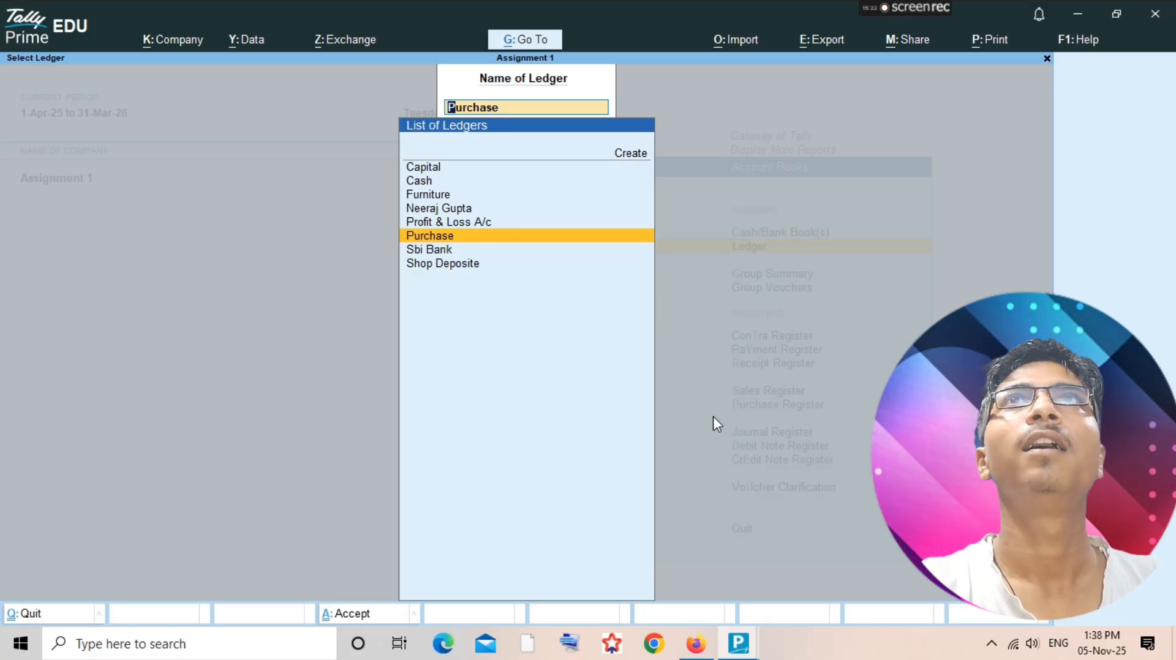
key(alt+c)
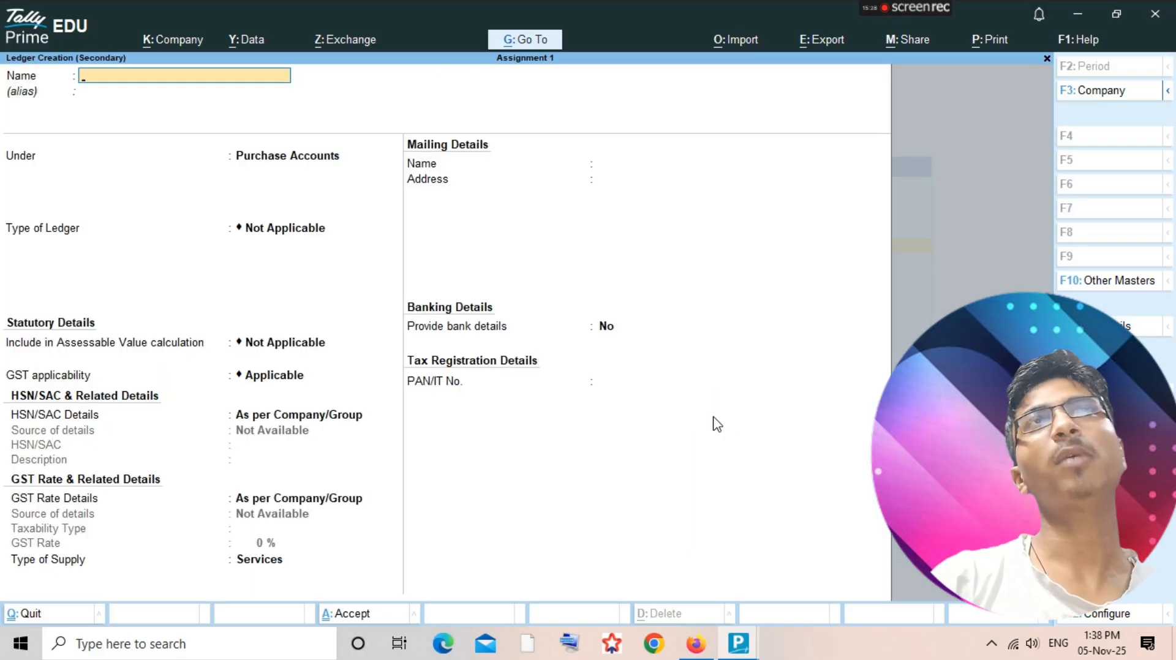
text(Sales)
key(Return)
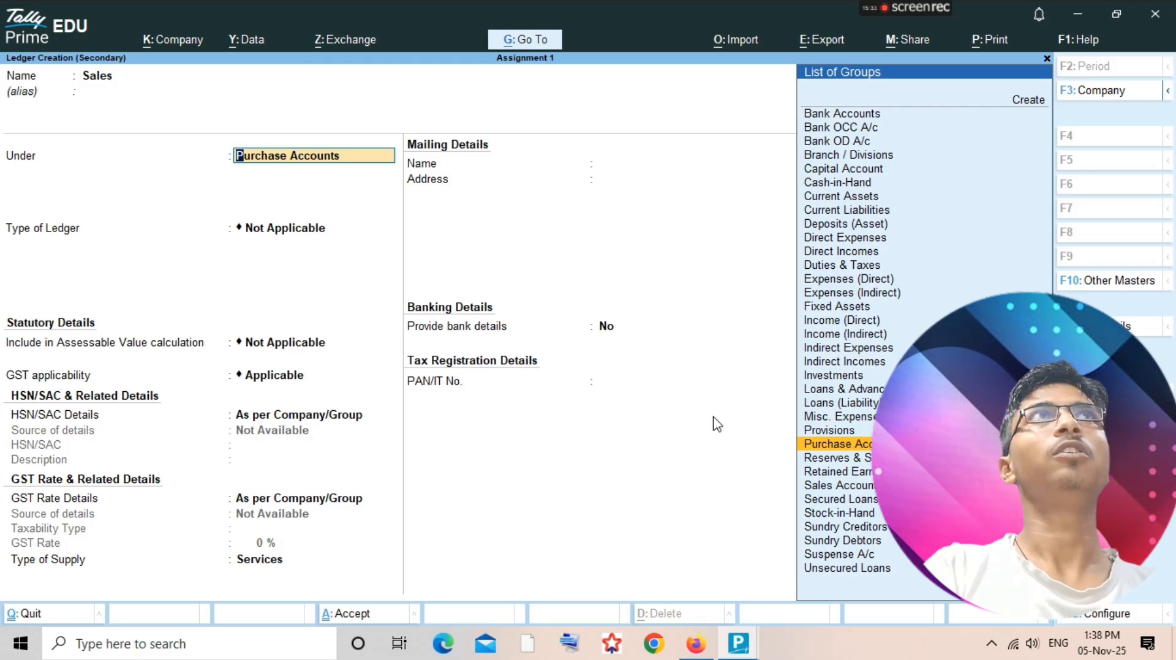
text(Sales)
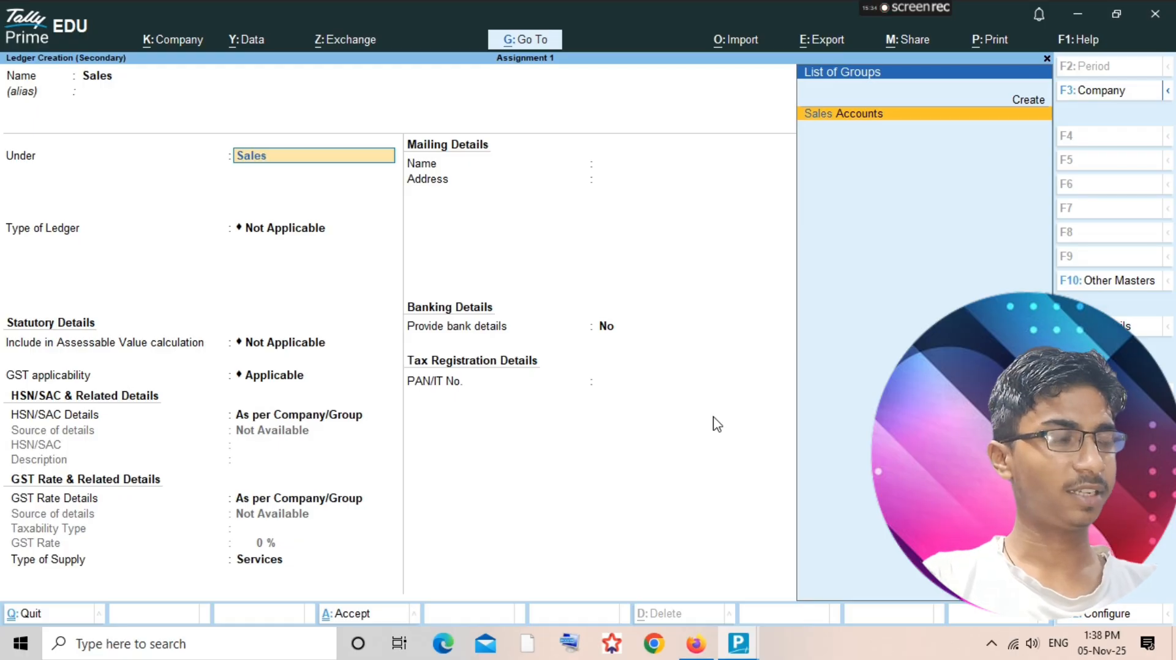
key(Return)
key(ctrl+a)
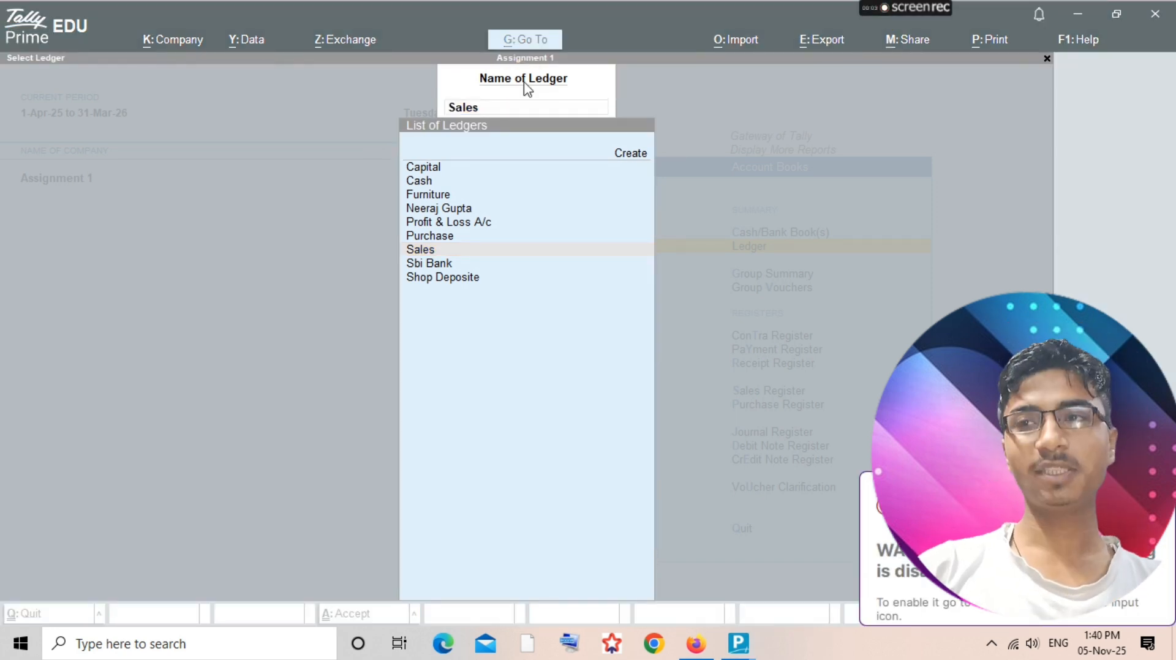
Open the Sales ledger's vouchers and start a new voucher of type Sales.
click(858, 244)
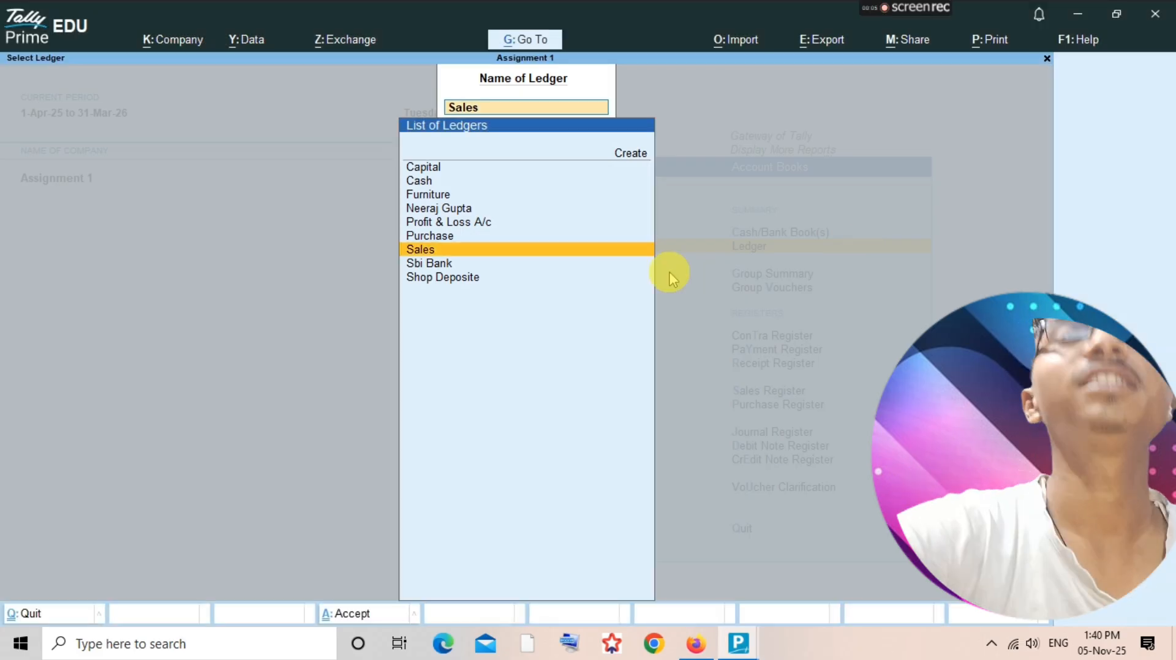
key(Return)
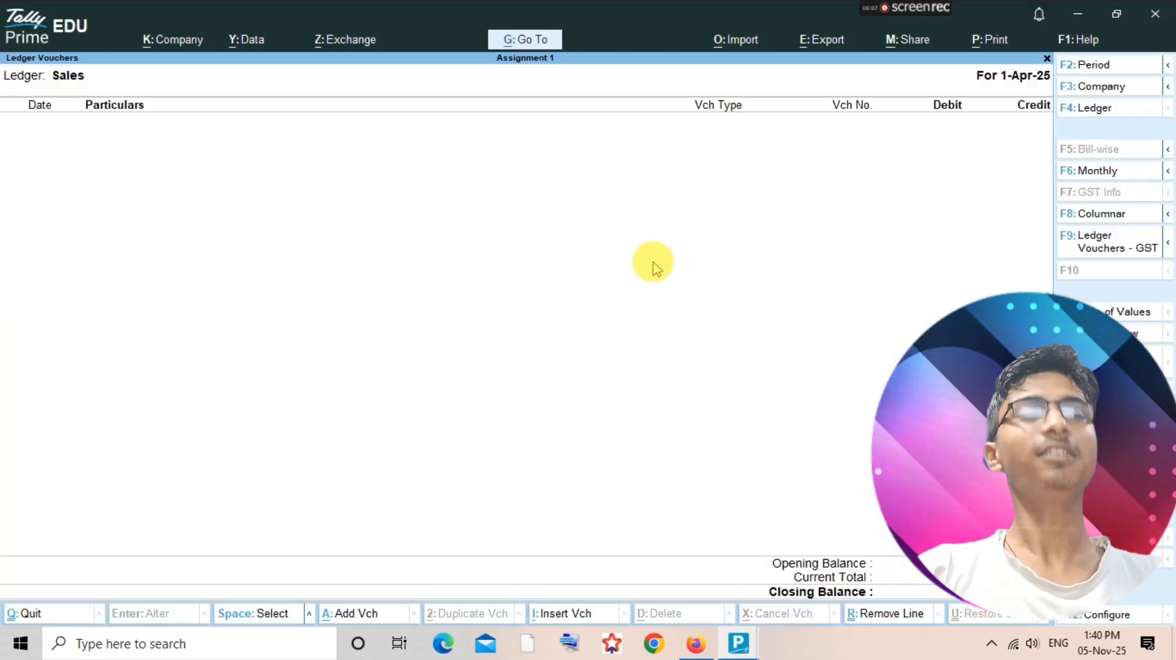
key(a)
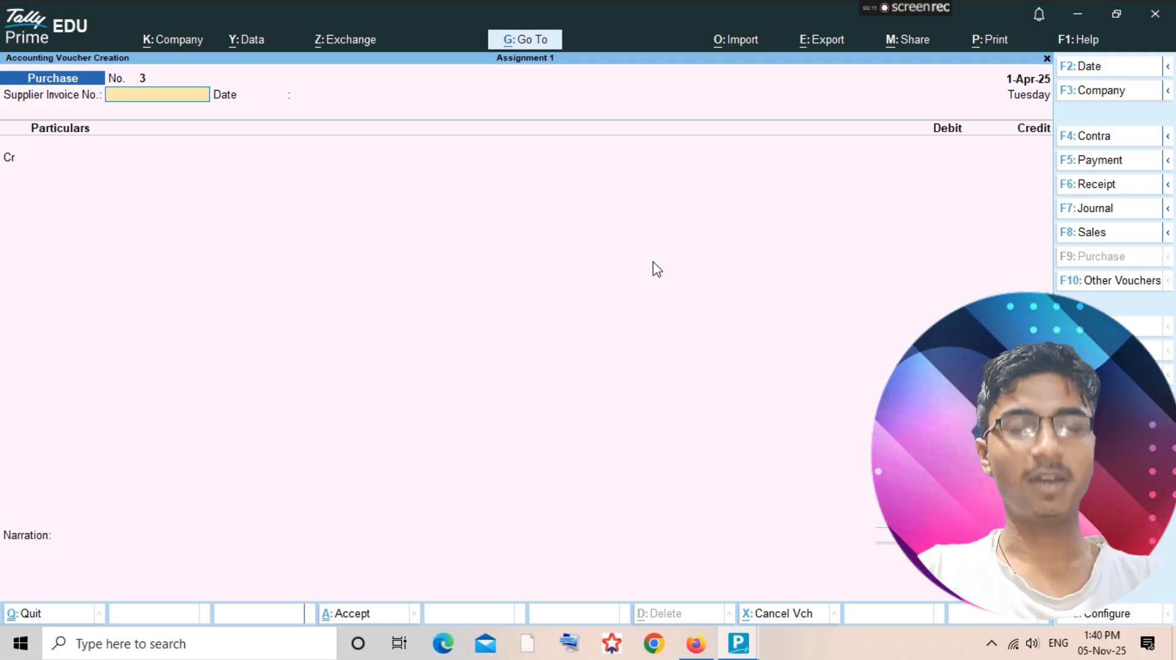
click(653, 268)
key(F8)
click(656, 267)
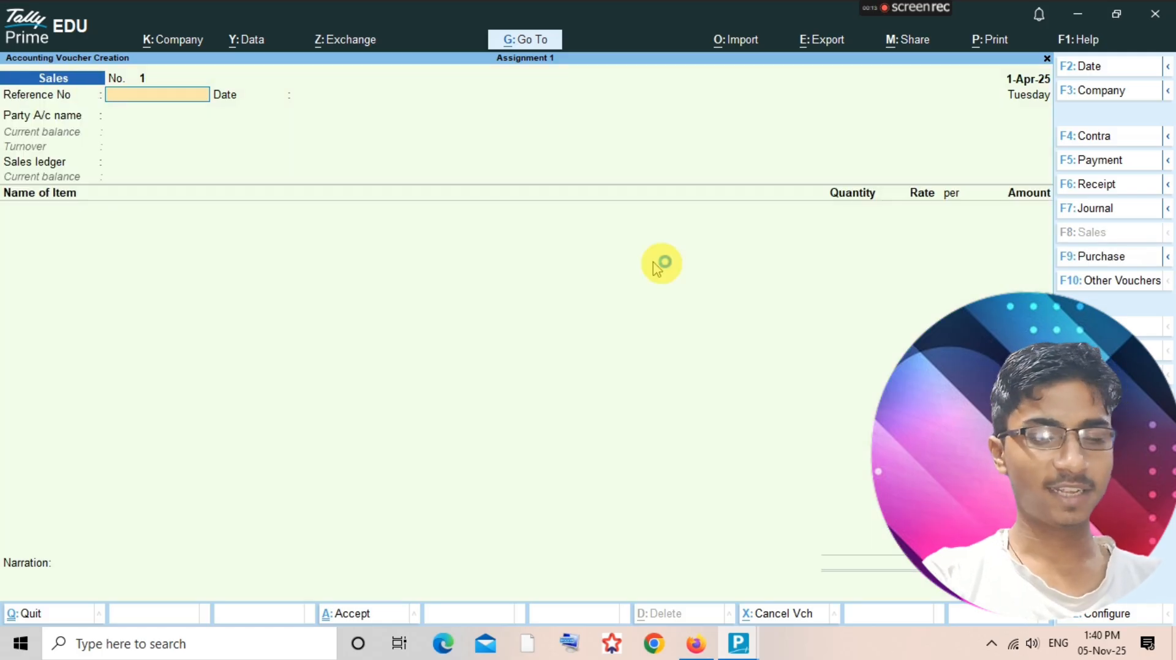
Change the sales voucher's mode to As Voucher.
key(ctrl+h)
key(Down)
key(Down)
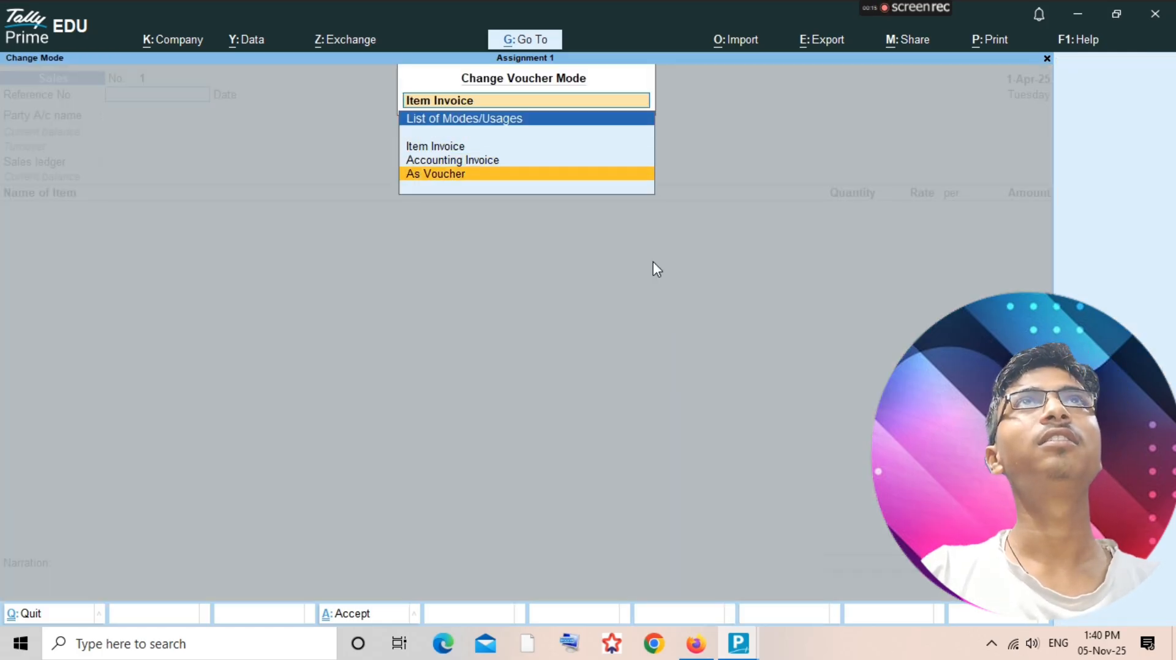
key(Return)
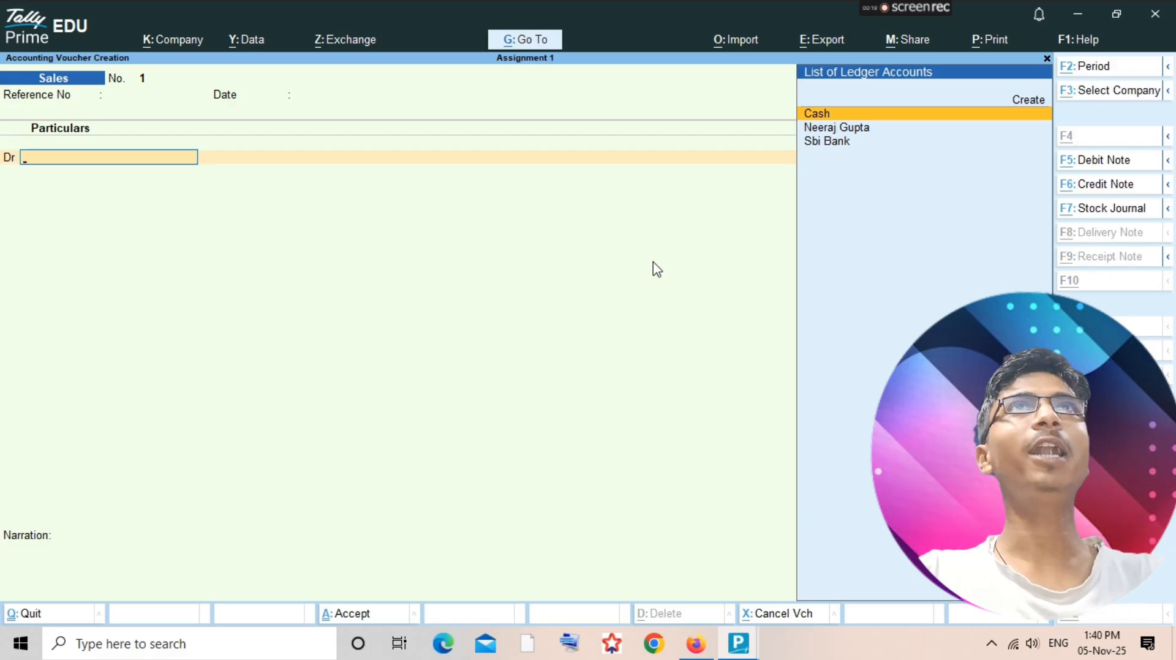
Recheck the cash sale in the assignment PDF, then debit Cash with 3000 in the sales voucher, leaving dispatch and party details at their defaults.
key(alt+Tab)
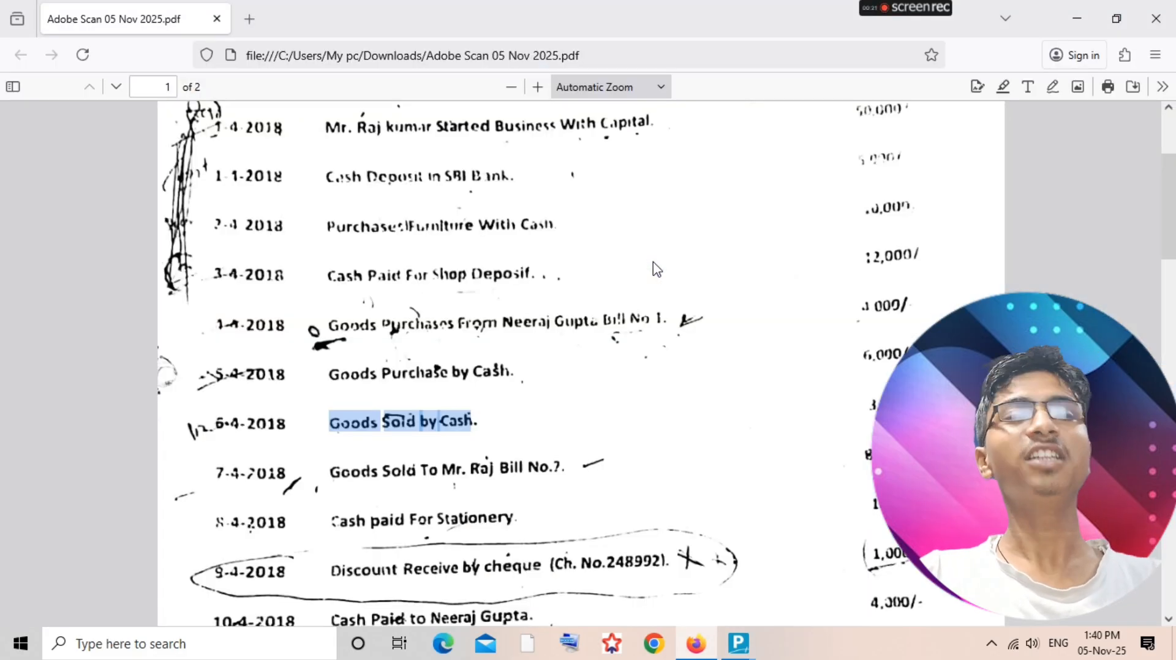
key(alt+Tab)
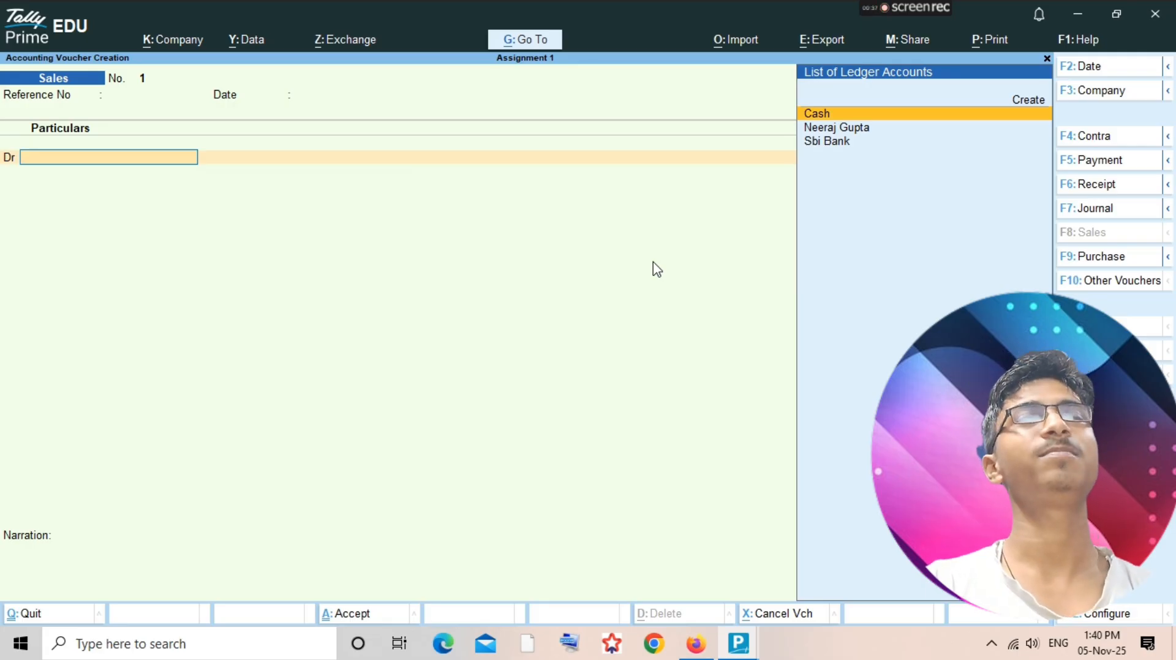
text(Cash)
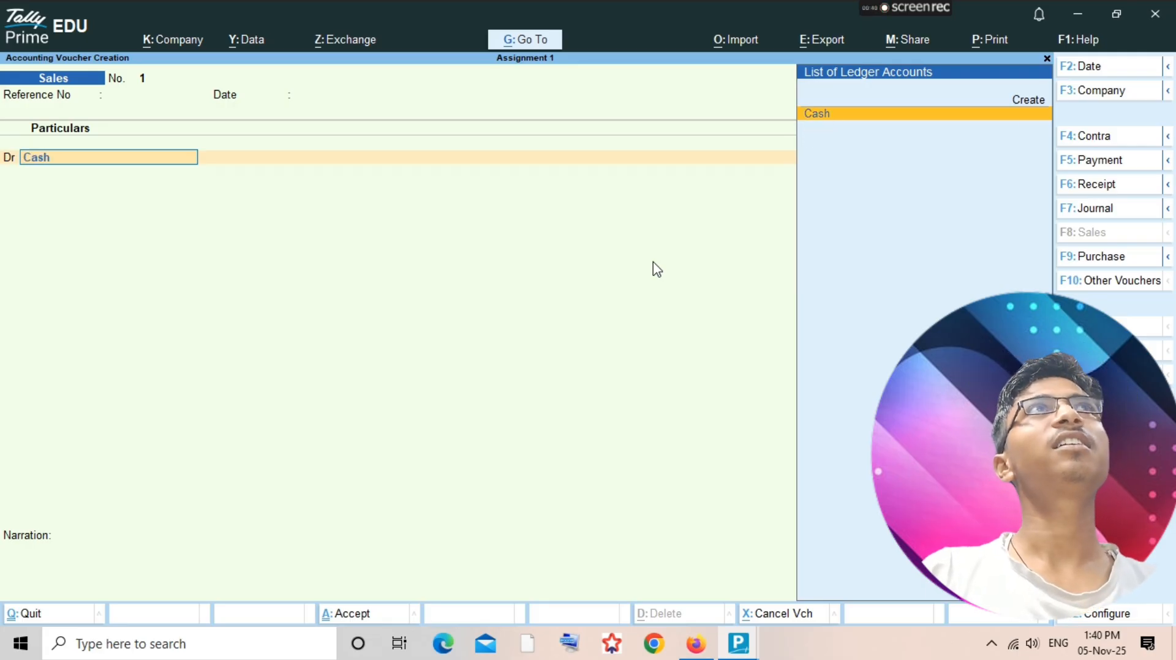
key(Return)
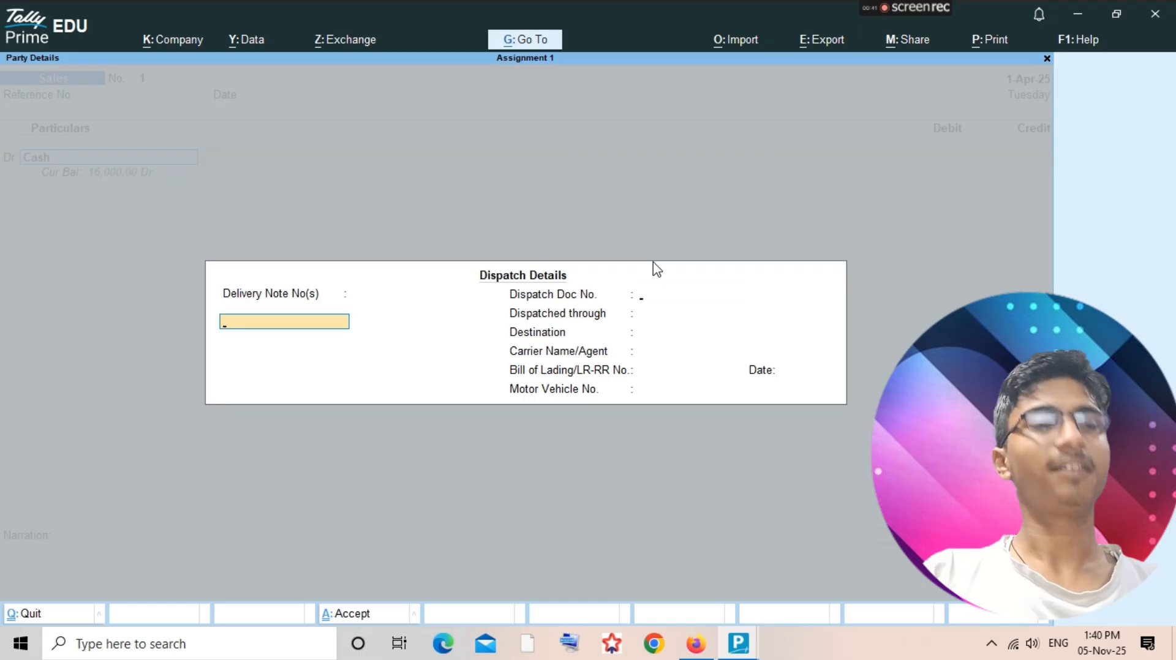
key(Return)
key(Return)
key(Return)
key(ctrl+a)
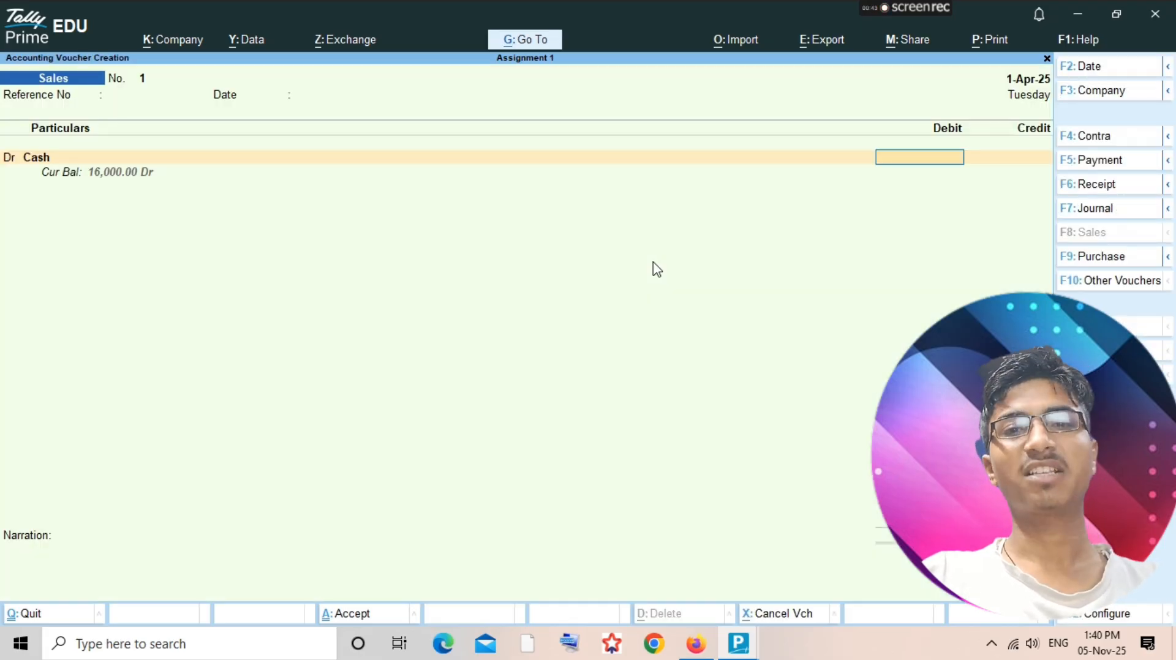
text(3000)
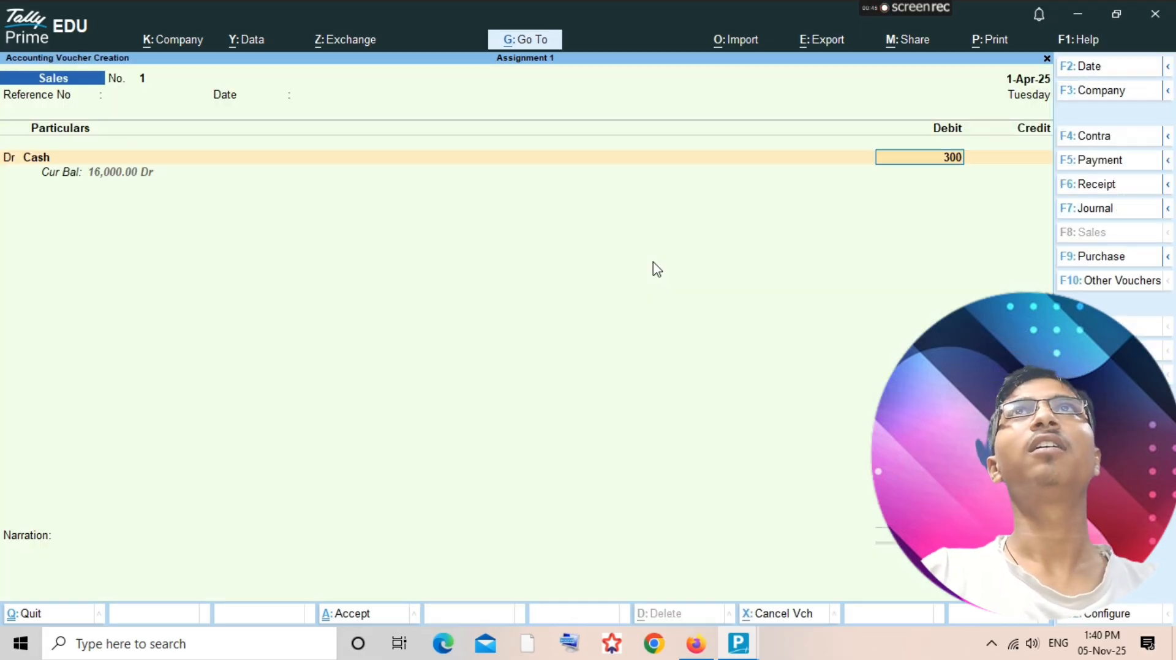
key(Return)
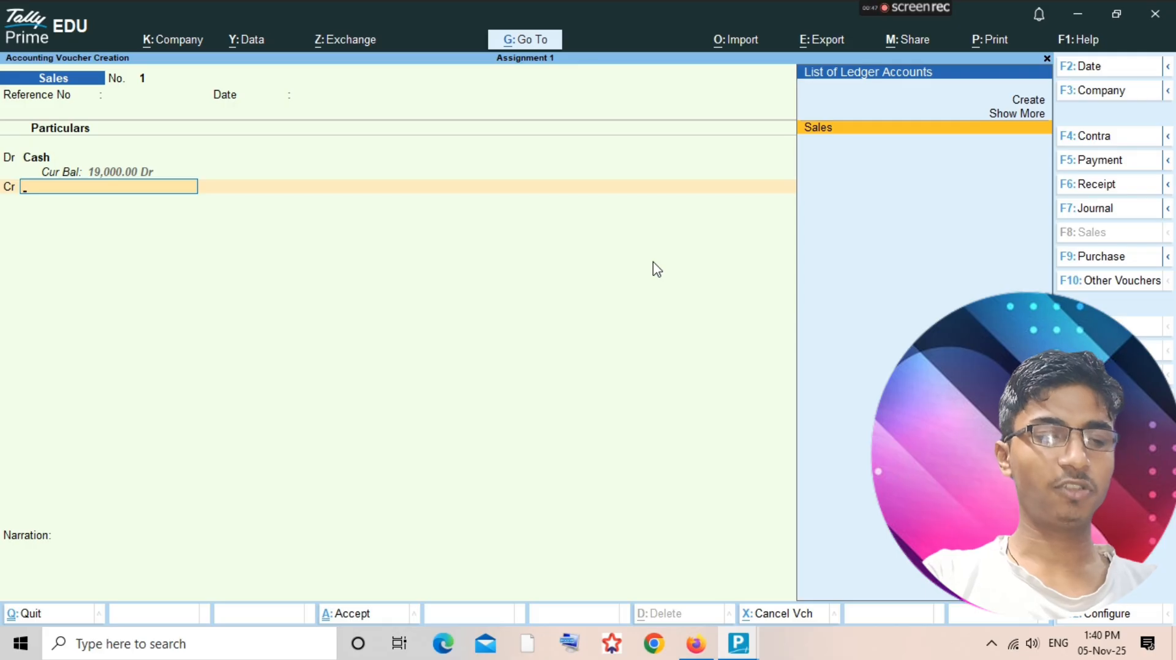
Credit the Sales ledger without inventory allocations, save the sales voucher with an empty narration, and return to the ledger list.
text(Sales)
key(Return)
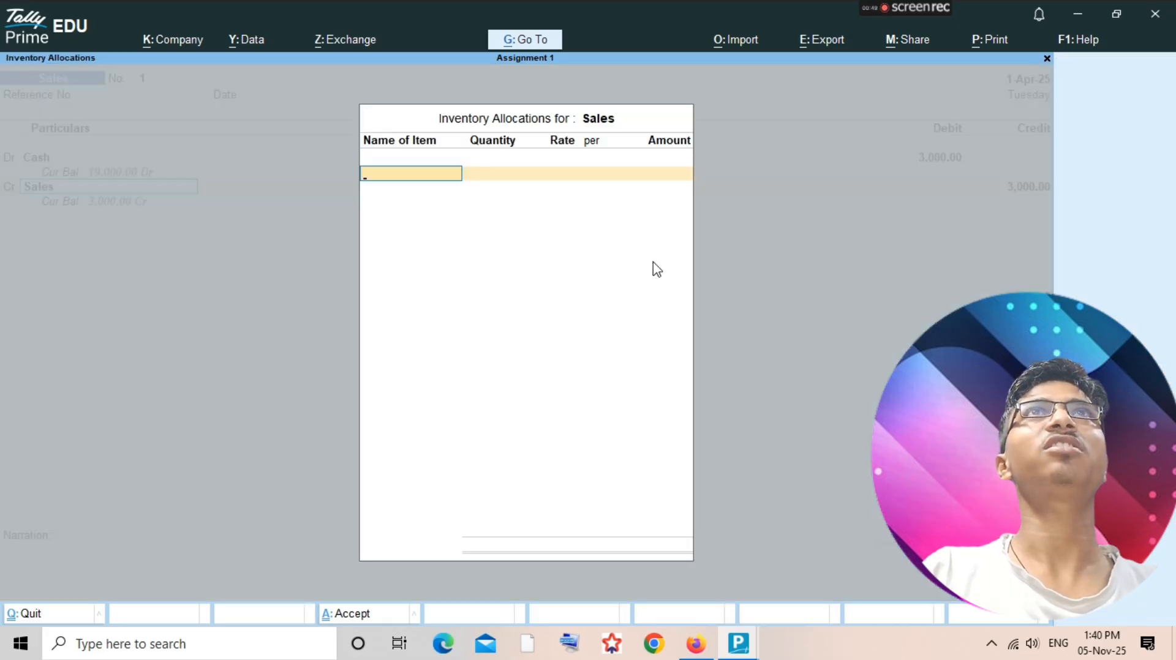
key(Escape)
key(Return)
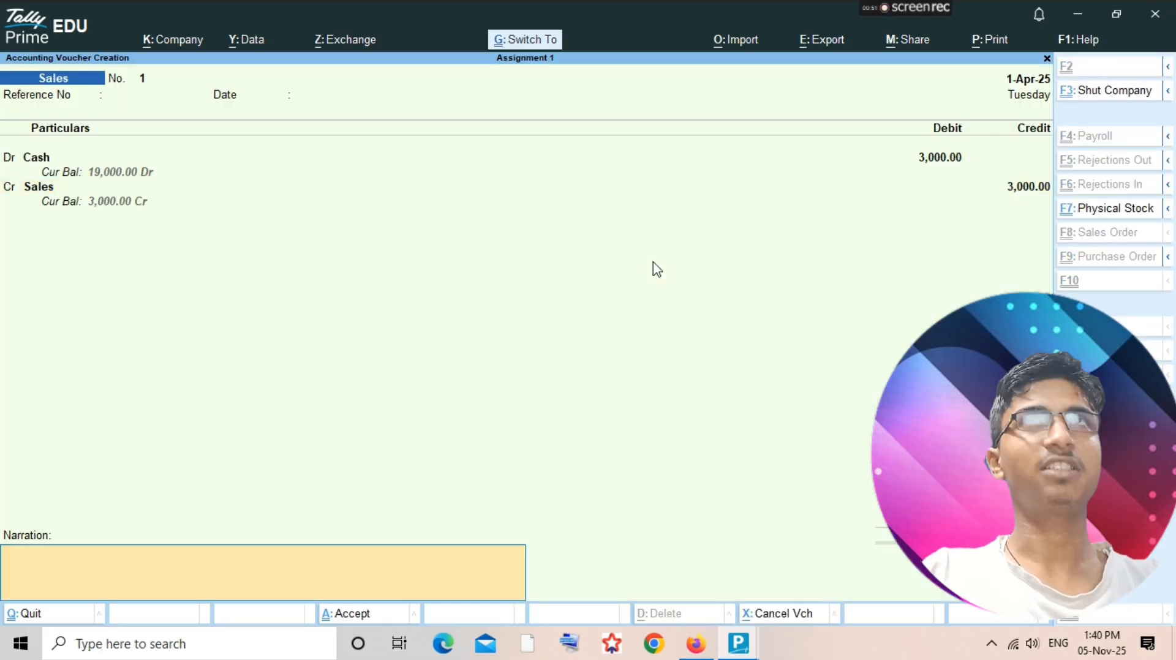
key(ctrl+a)
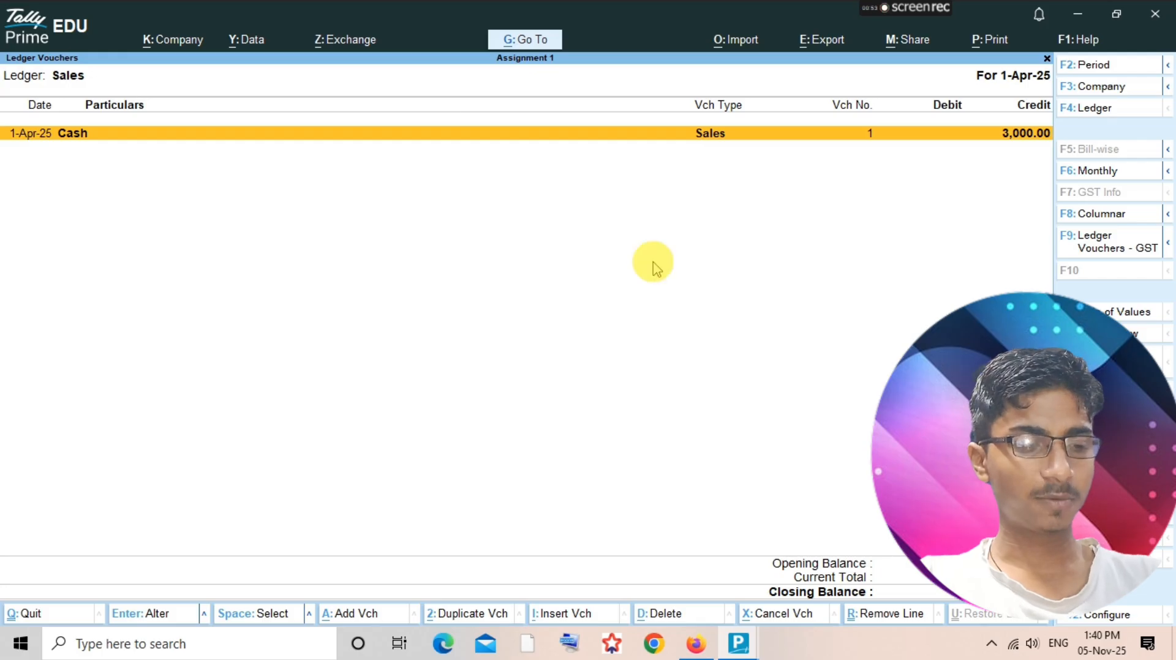
key(Escape)
Highlight the 7-4-2018 goods-sold entry in the assignment PDF in Firefox and switch back to TallyPrime.
key(alt+Tab)
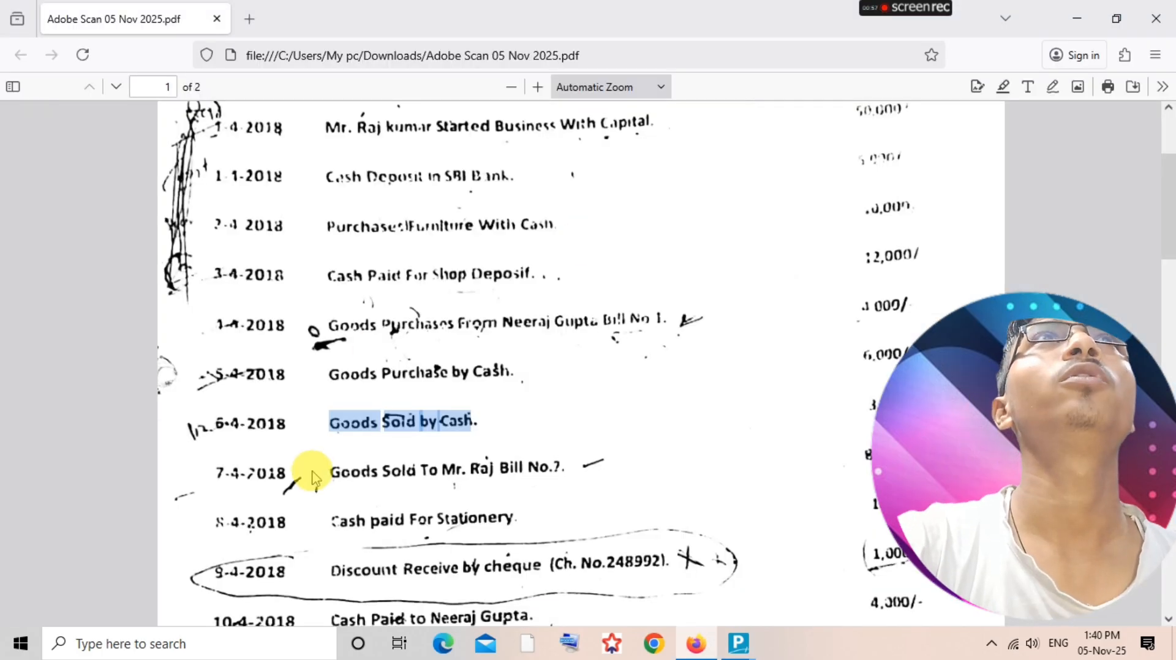
drag(323, 472, 700, 461)
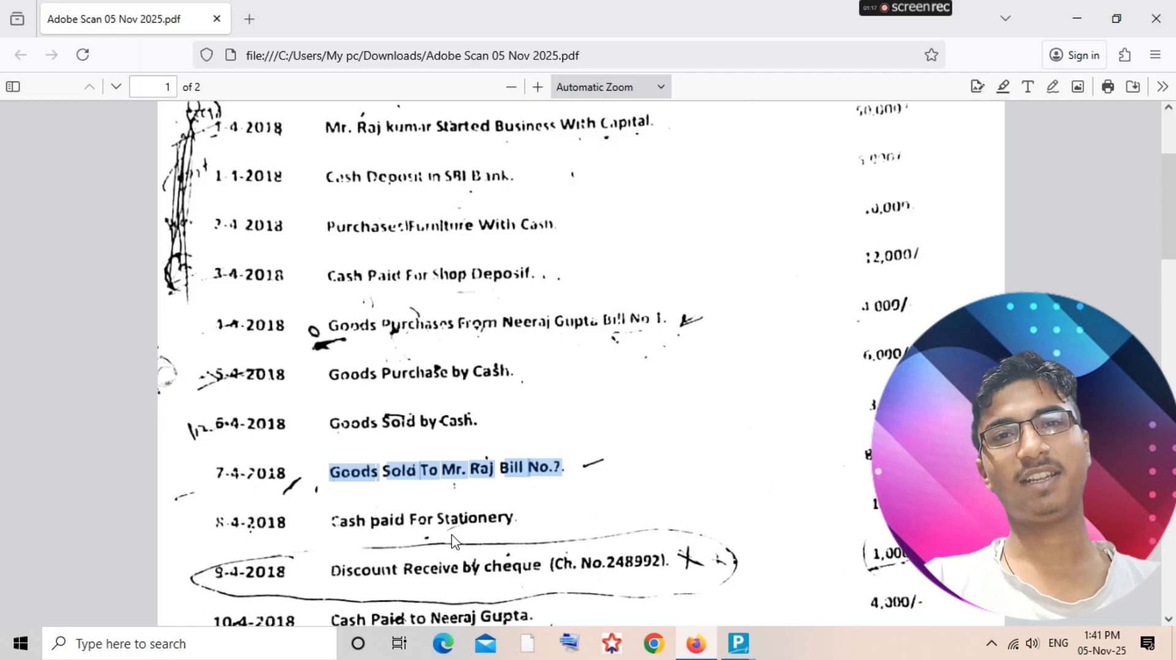
key(alt+Tab)
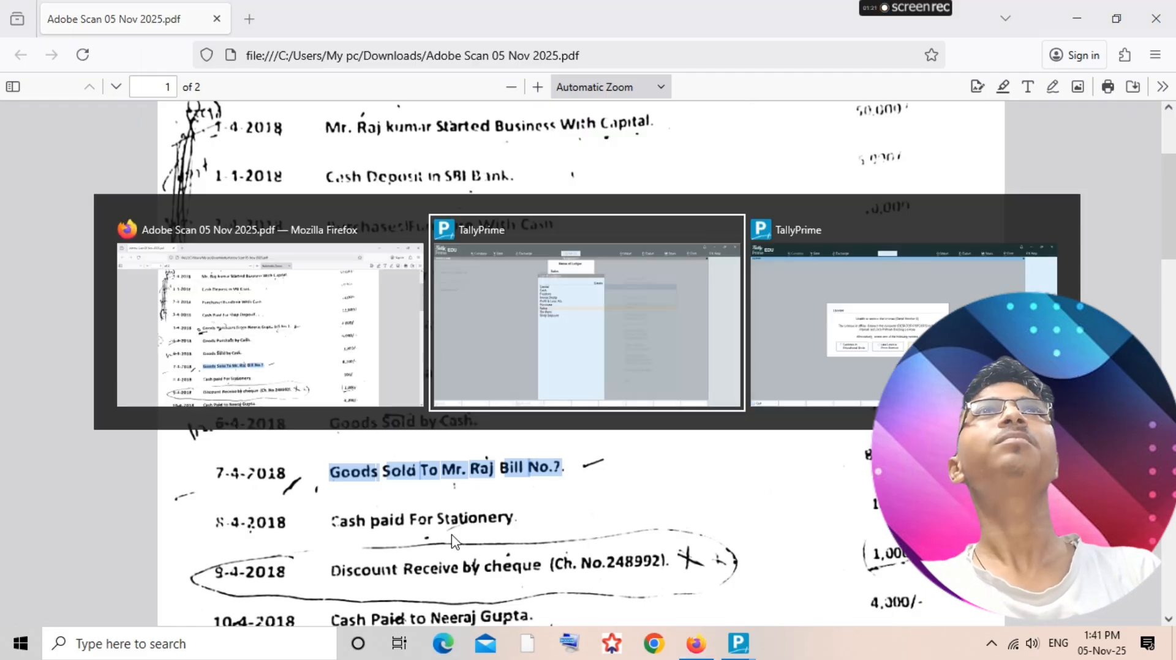
key(alt+Tab)
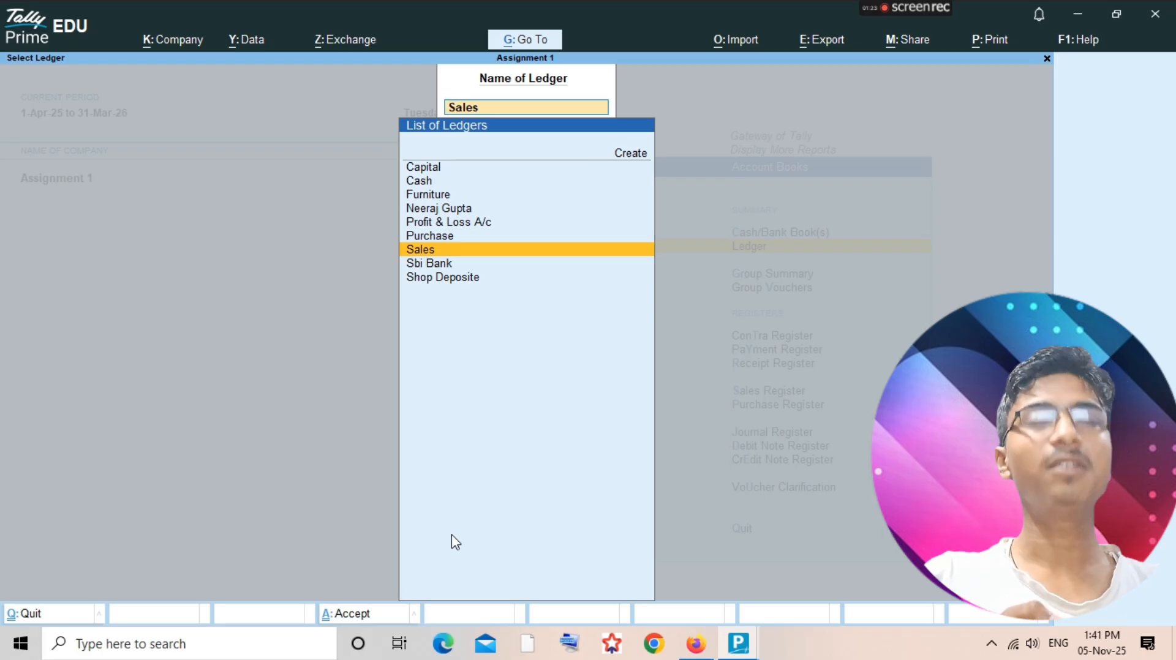
Create a ledger for the credit customer named in the 7-4-2018 entry, under Sundry Debtors, keeping the remaining defaults.
key(alt+c)
text(Mr)
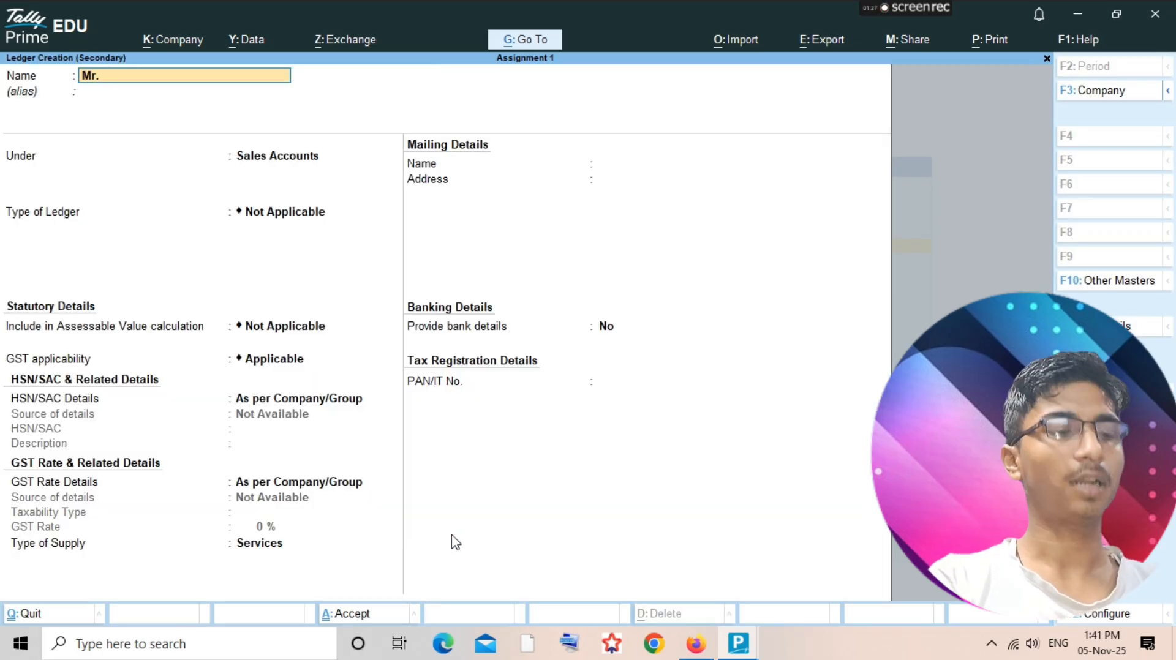
text(. R)
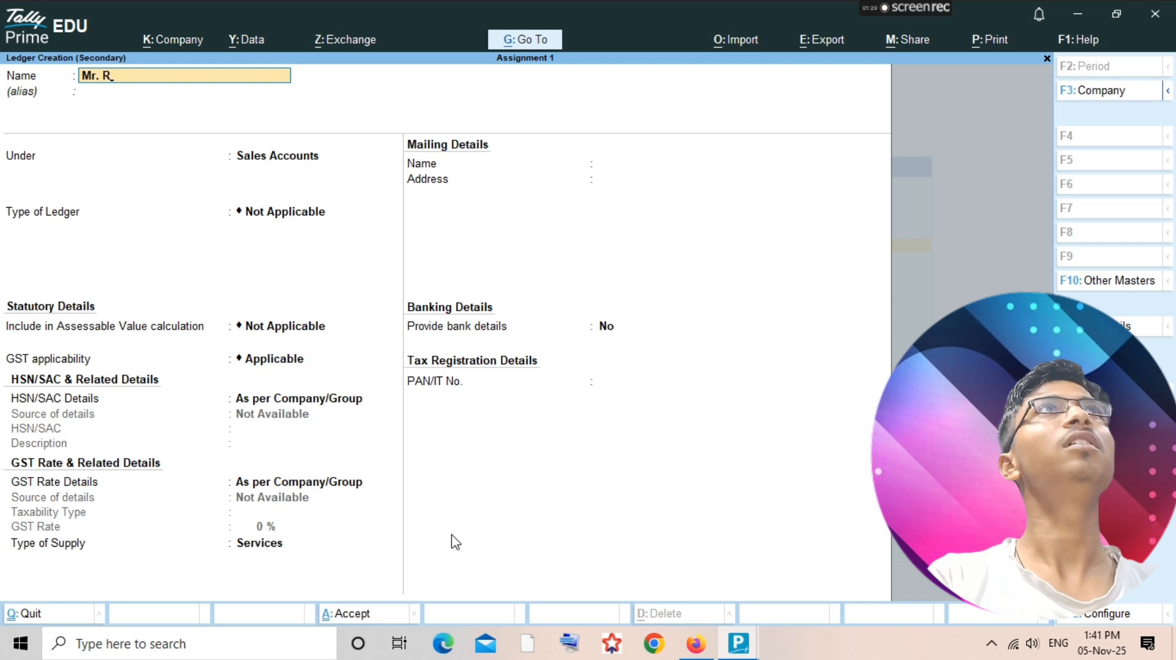
text(aj)
key(Return)
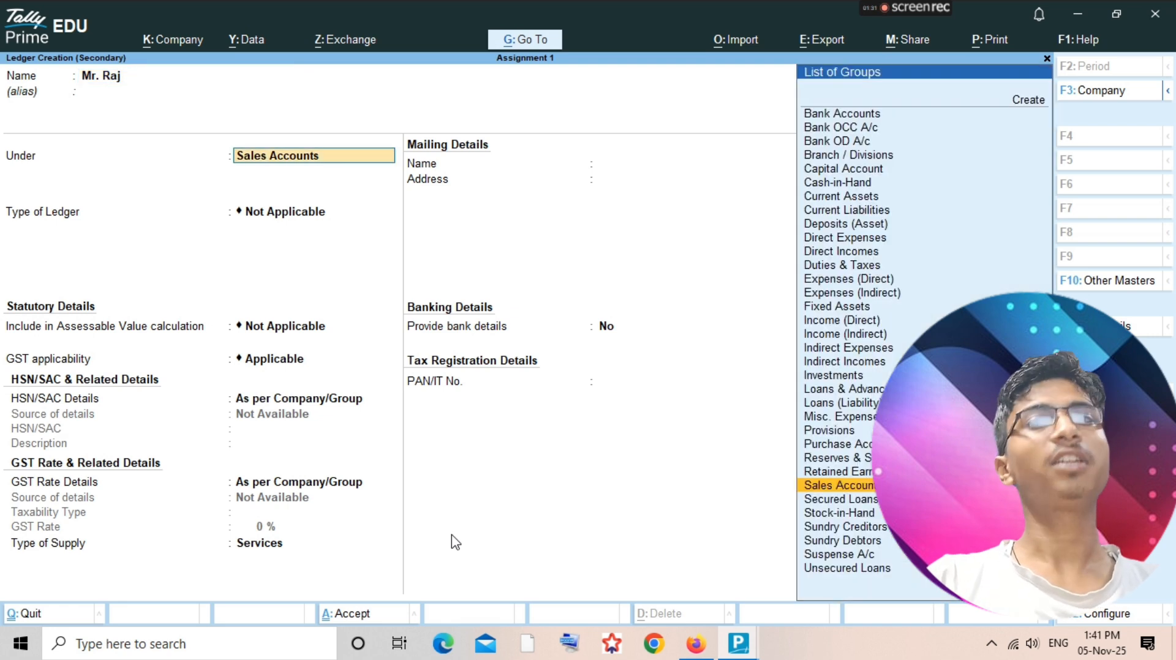
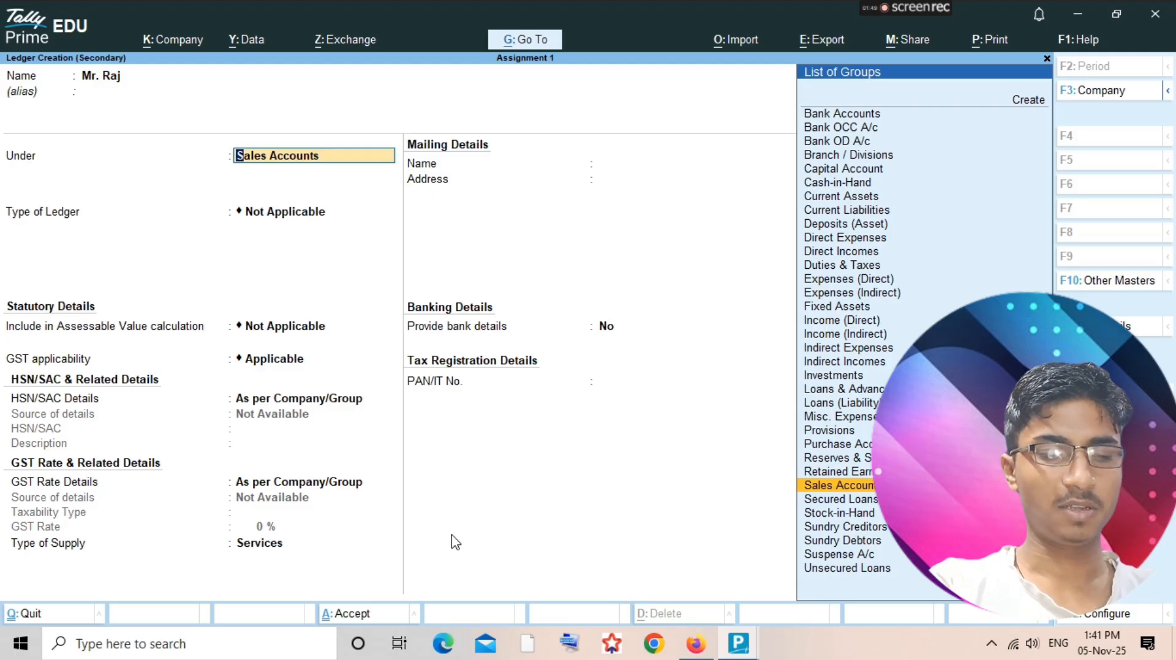
text(Su)
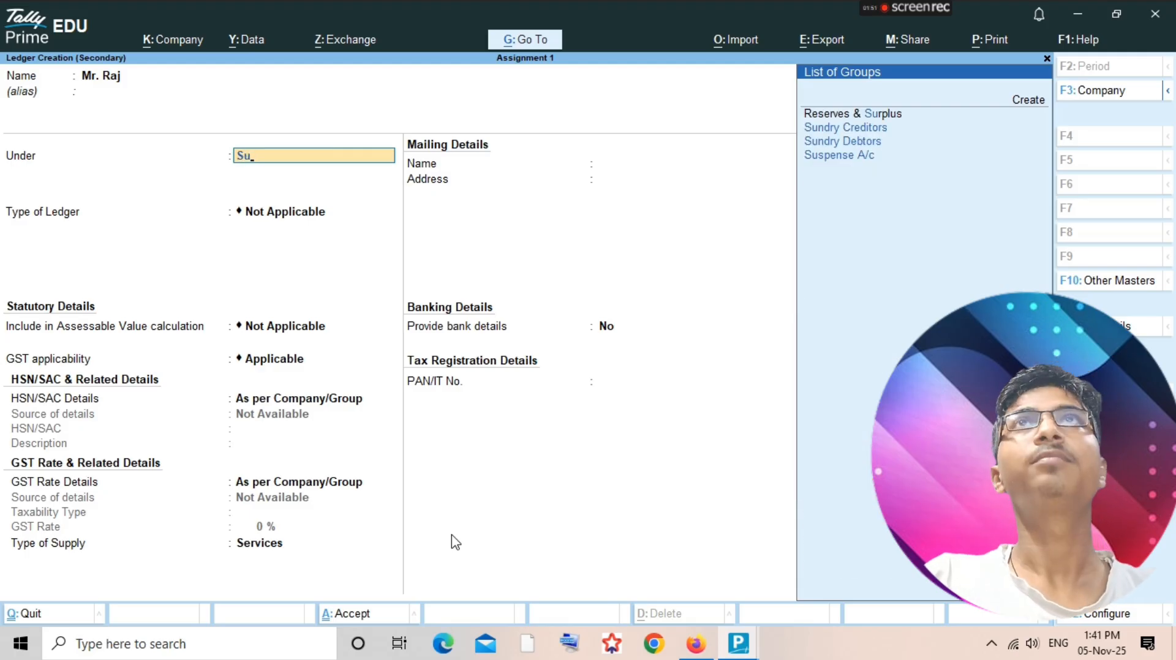
key(Down)
key(Return)
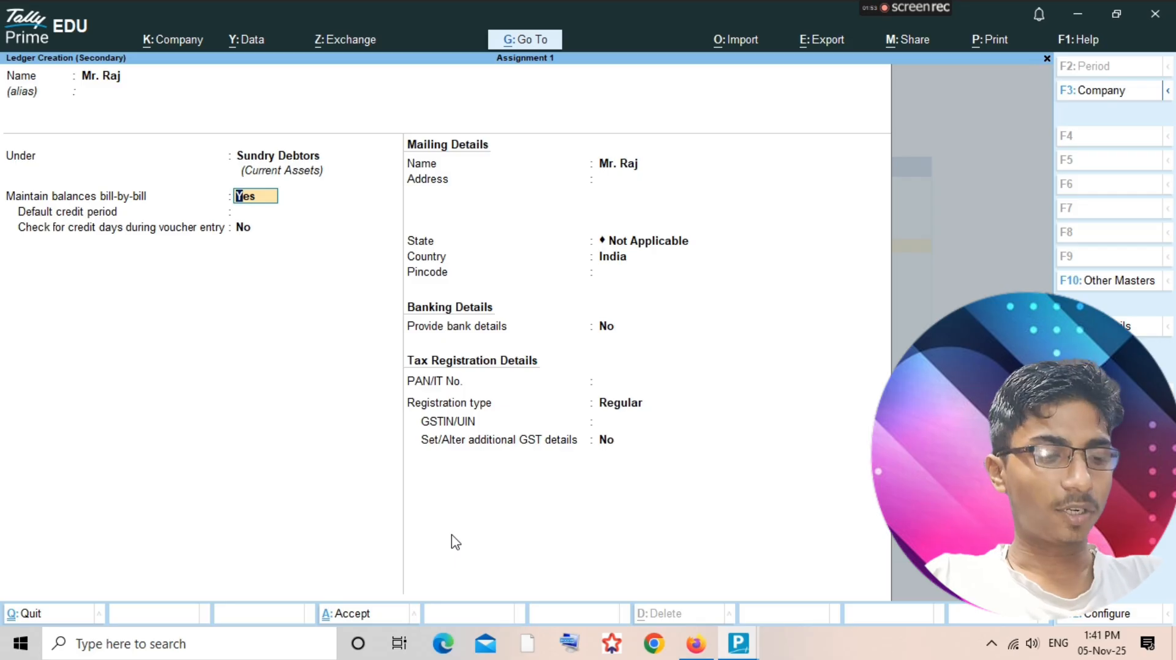
ctrl+click(448, 532)
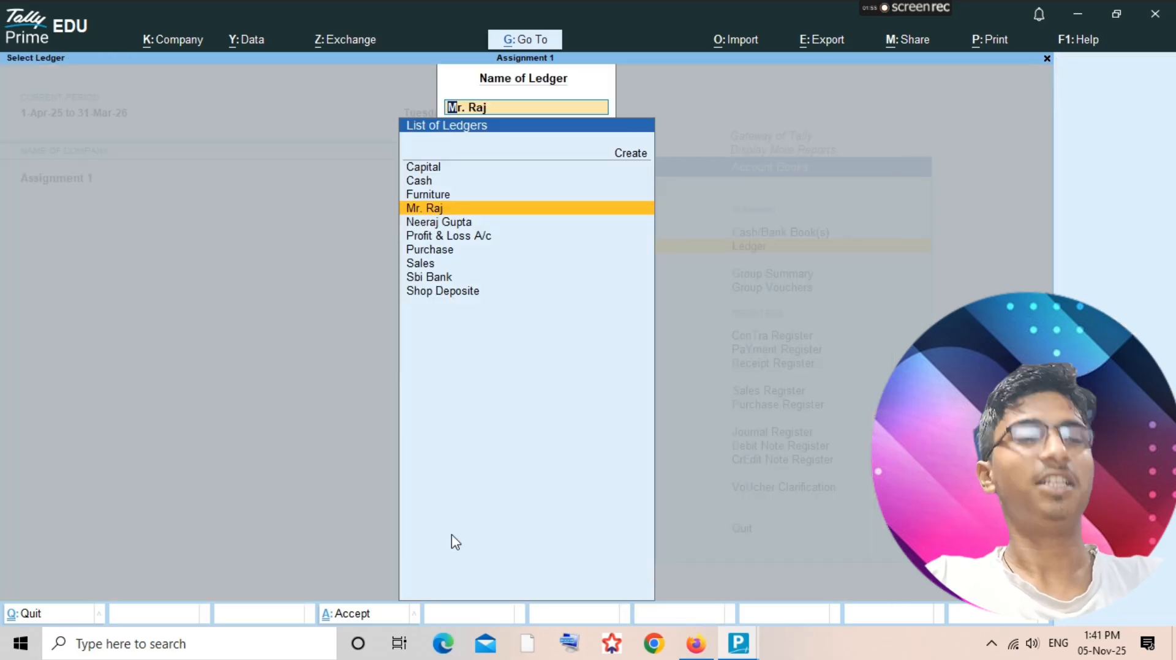
Add a sales voucher from the customer's ledger and debit the customer with 8000, keeping the default dispatch and party details.
key(Return)
key(alt+a)
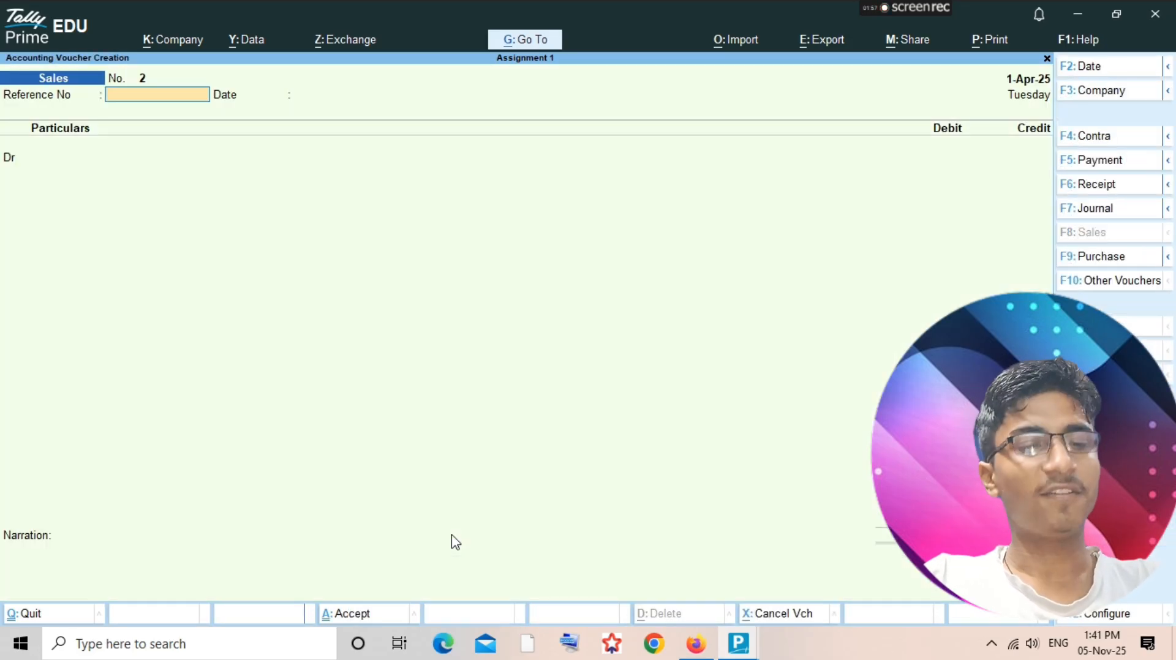
key(Return)
key(Return)
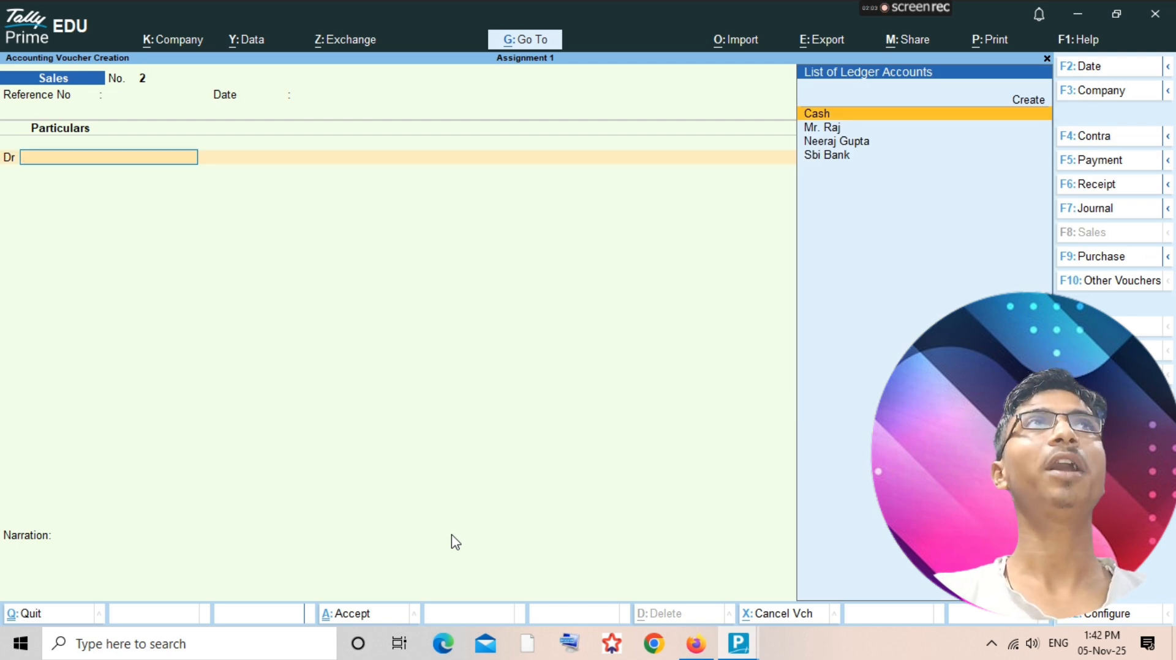
text(Mr)
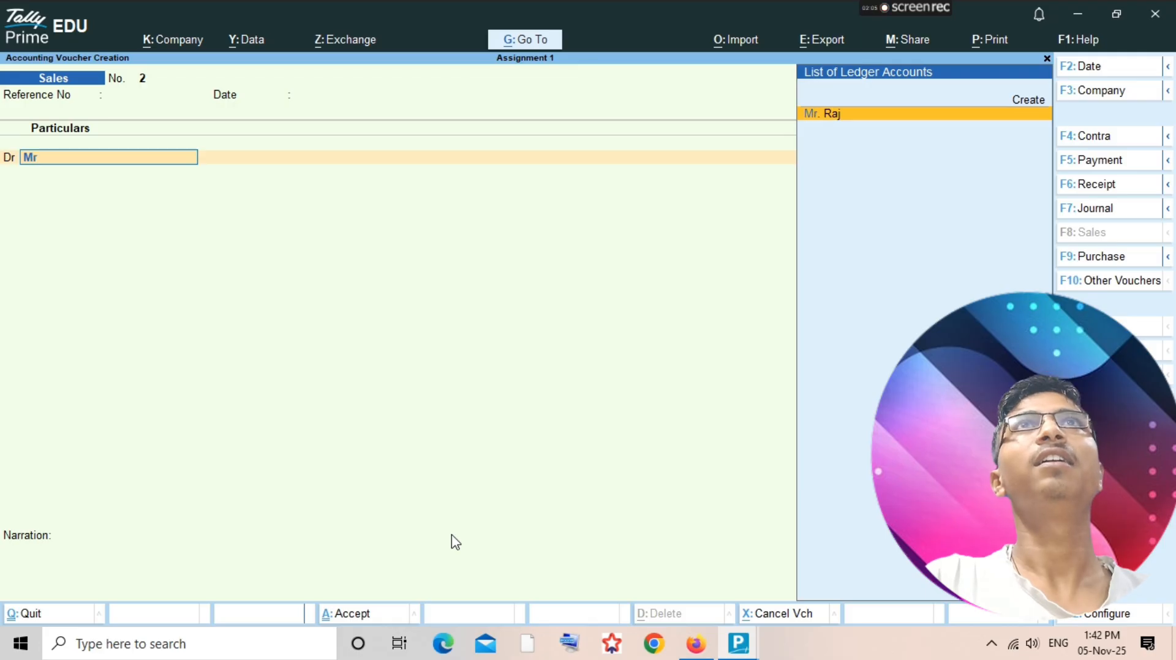
key(Return)
key(Return)
key(Return)
key(Return)
key(ctrl+a)
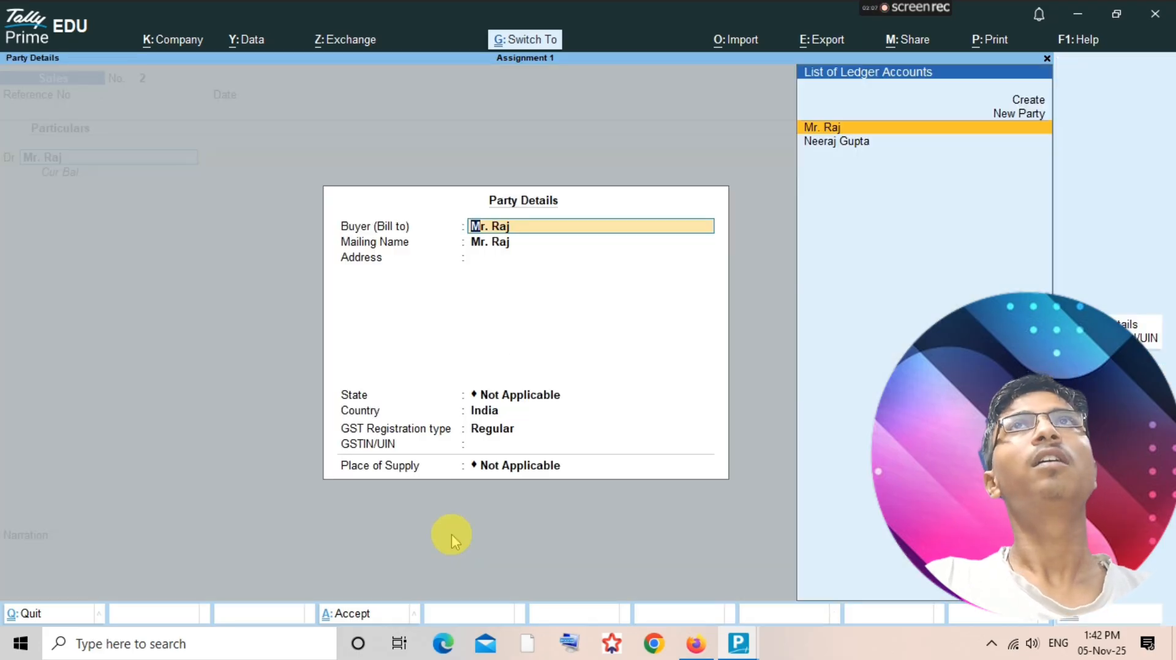
key(ctrl+a)
text(8000)
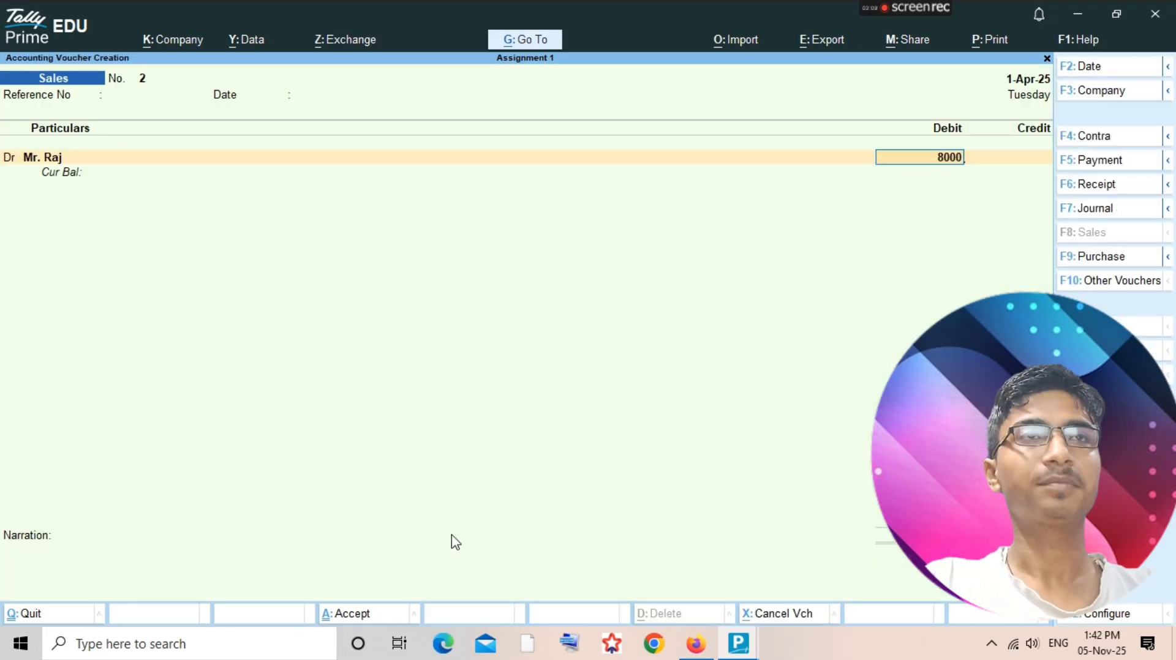
Allocate the customer's full debit to New Ref 2 in the bill-wise details.
key(Return)
key(Return)
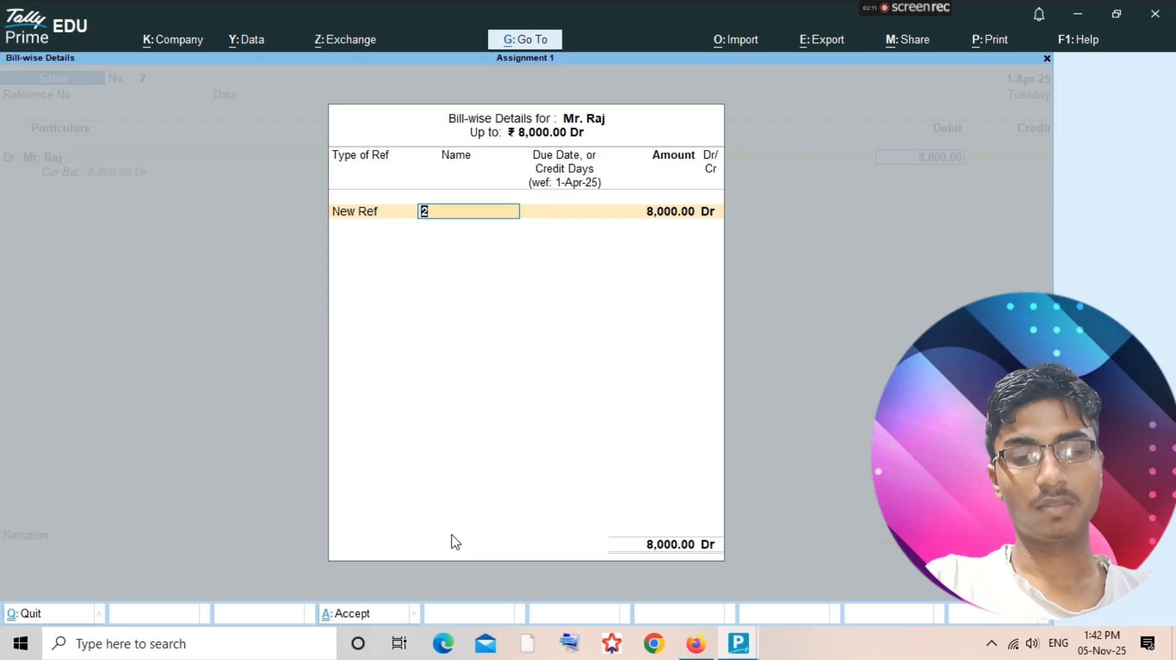
key(Return)
key(Return)
key(Return)
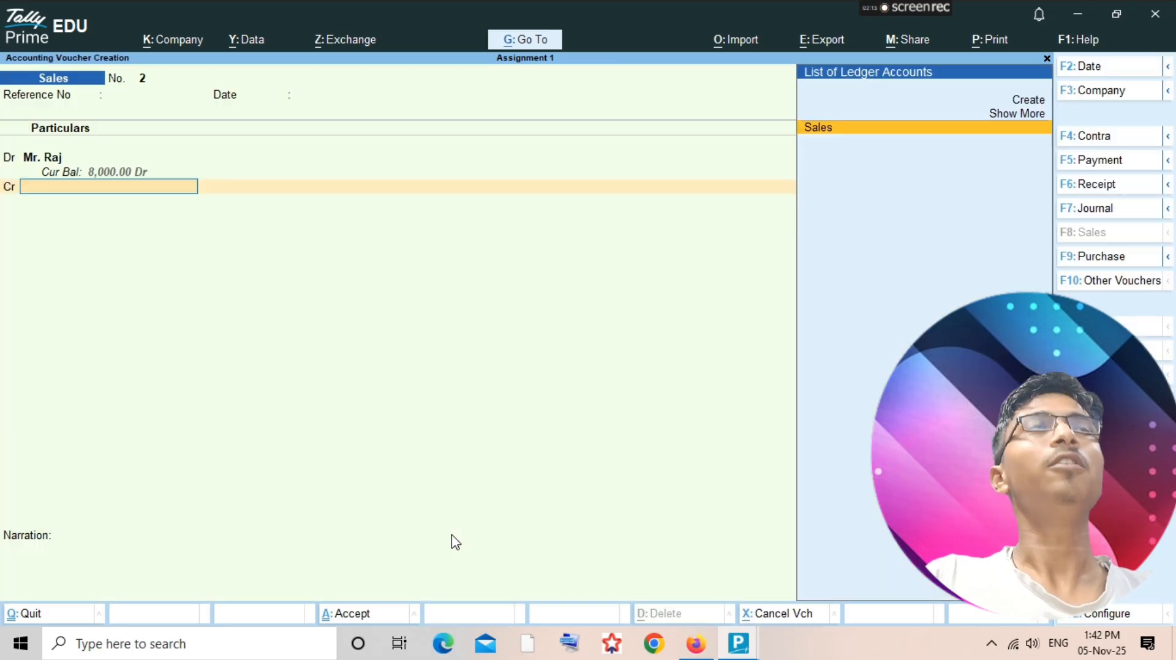
Credit the Sales ledger with 8,000 and save the sales voucher without a narration.
text(Sale)
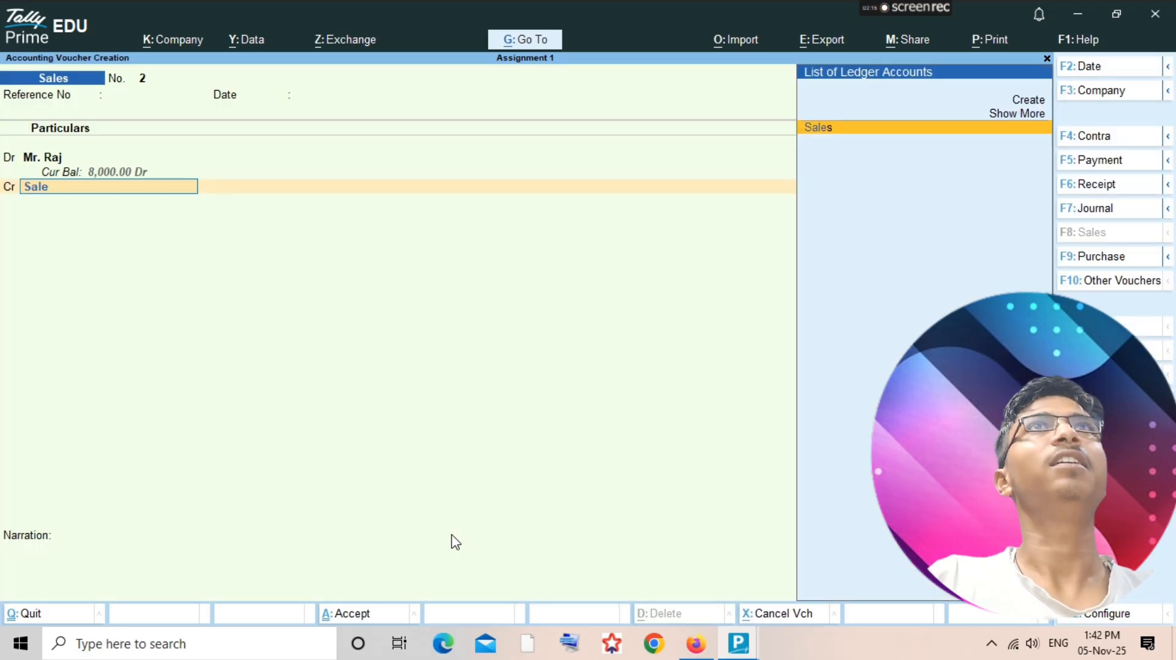
key(Return)
key(Return)
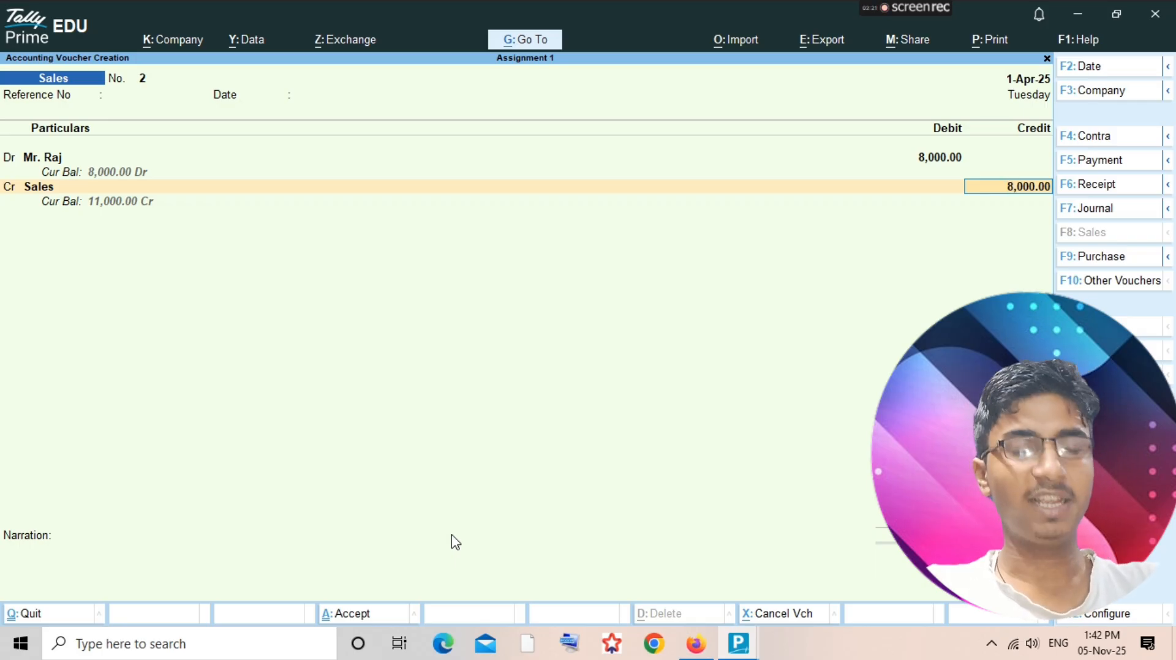
key(ctrl)
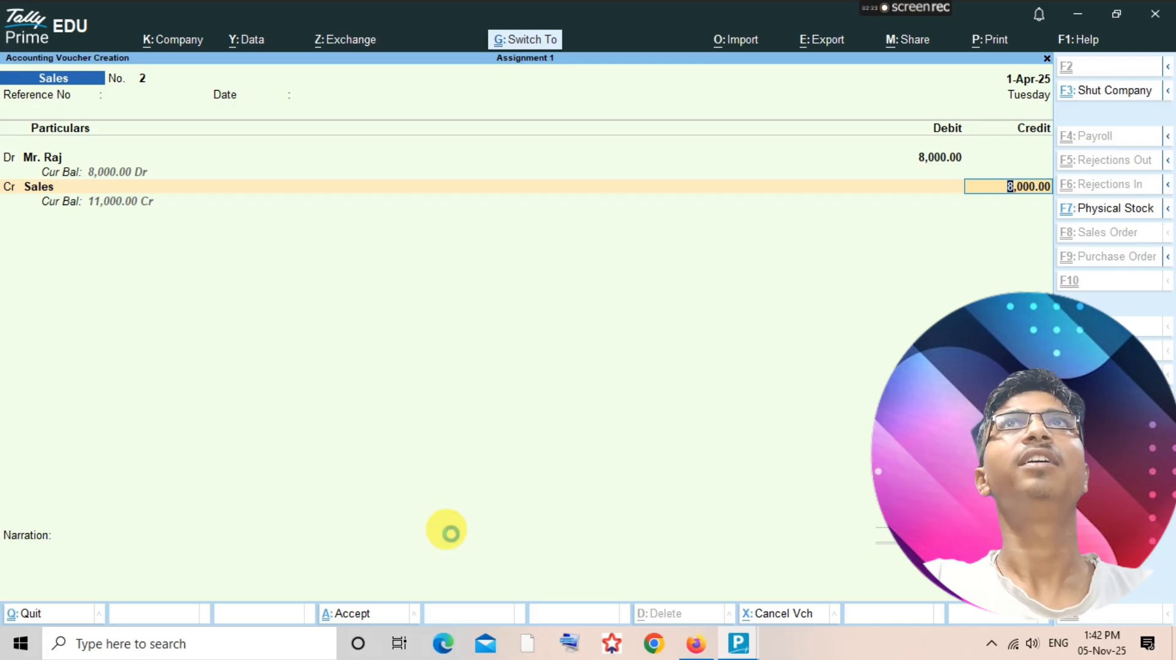
key(ctrl+a)
Highlight the 8-4-2018 stationery payment in the assignment PDF in Firefox, then return to TallyPrime's ledger list.
key(alt+Tab)
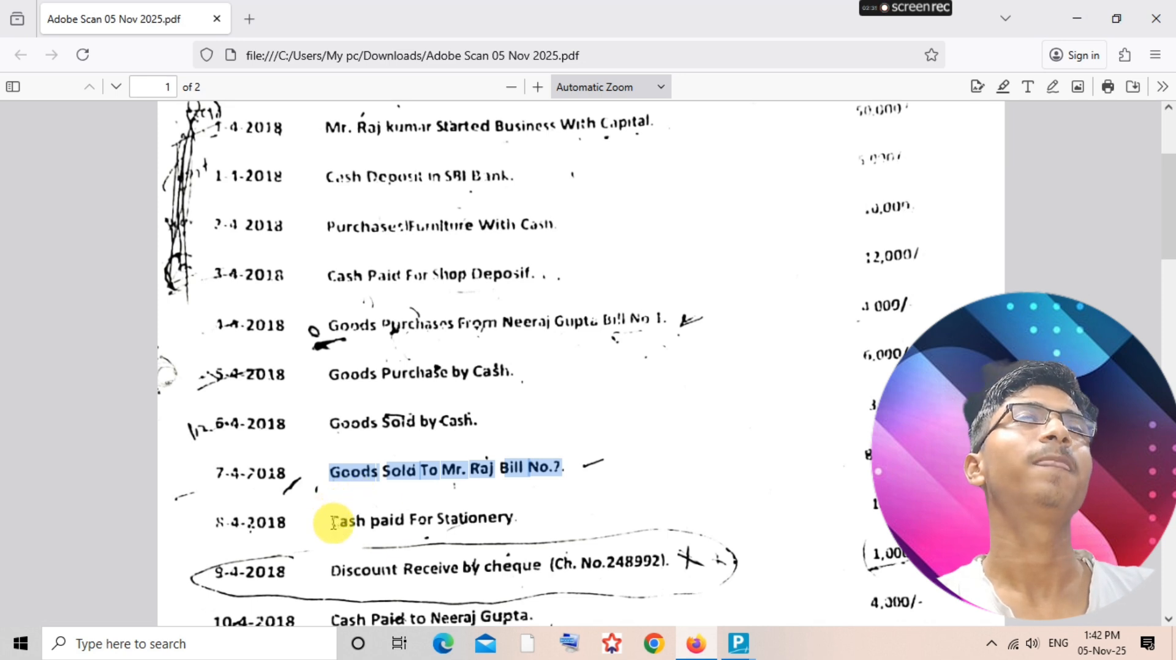
drag(331, 524, 513, 536)
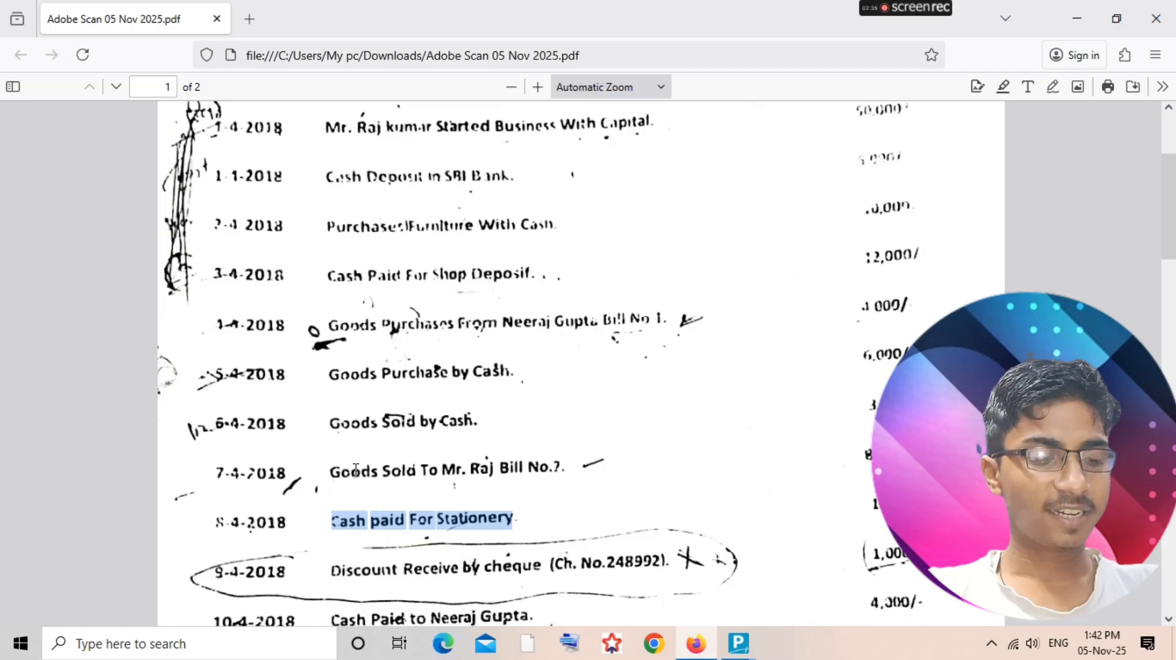
key(alt+Tab)
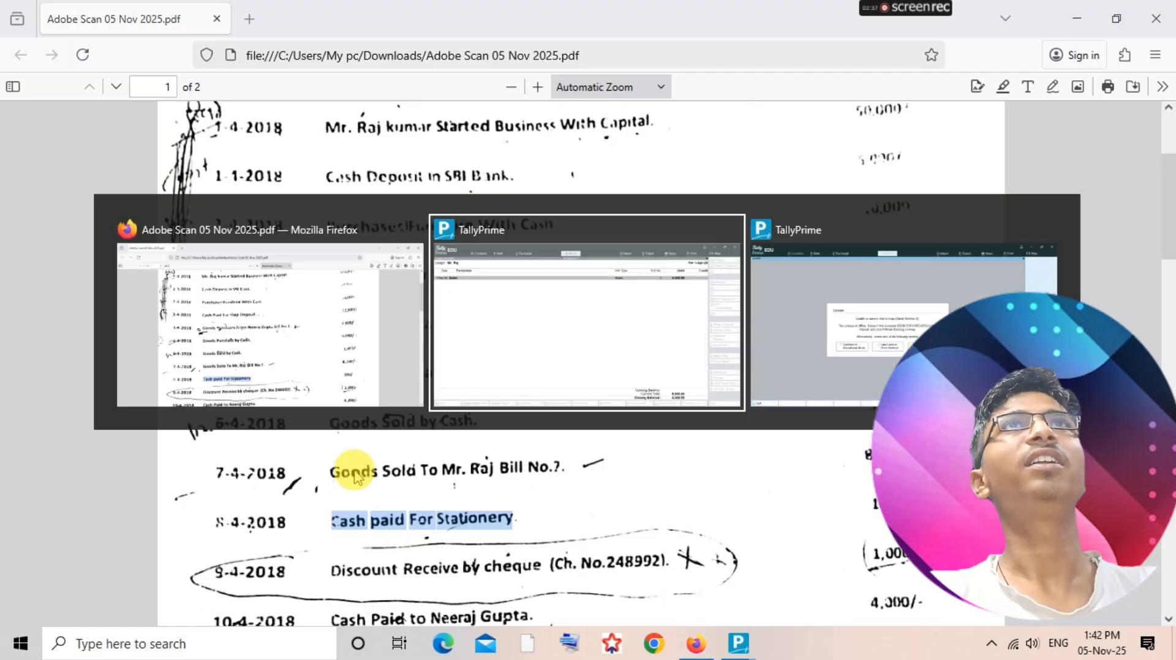
key(Escape)
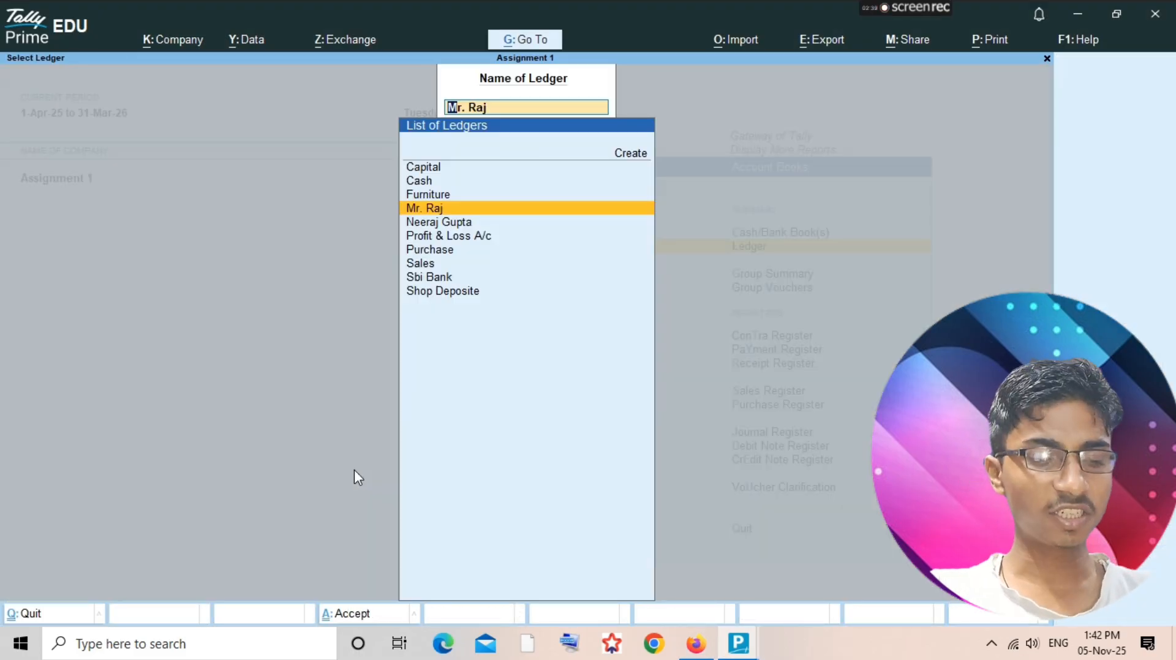
Create a ledger named Sationary under Indirect Expenses, keeping the remaining defaults.
key(alt+c)
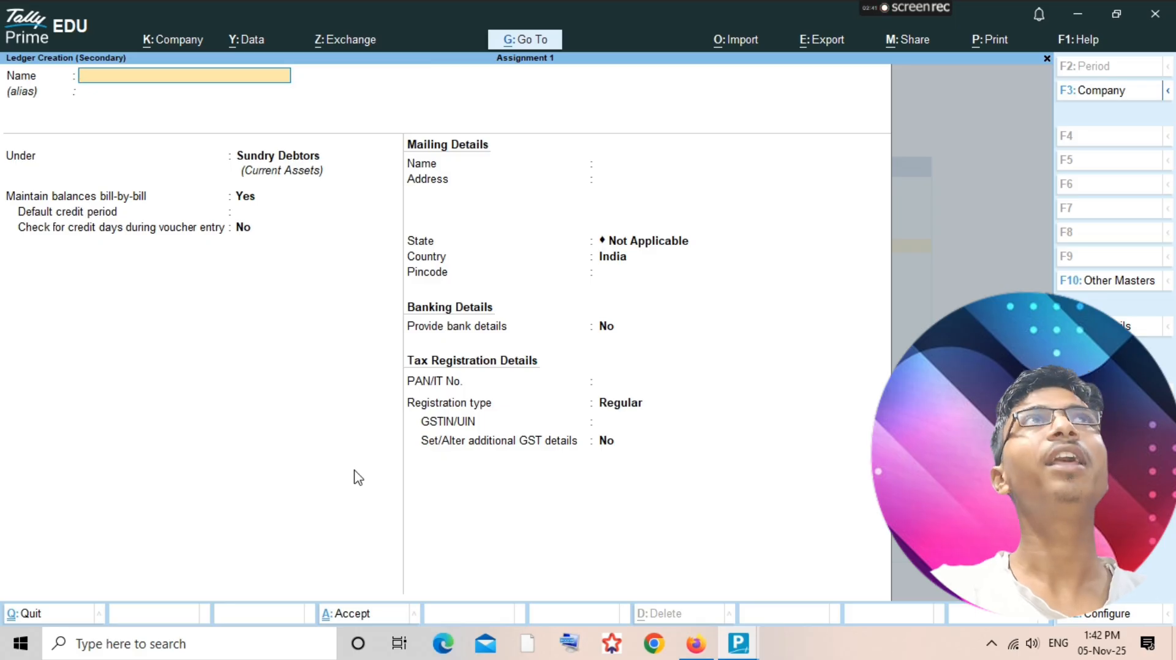
text(Sationary)
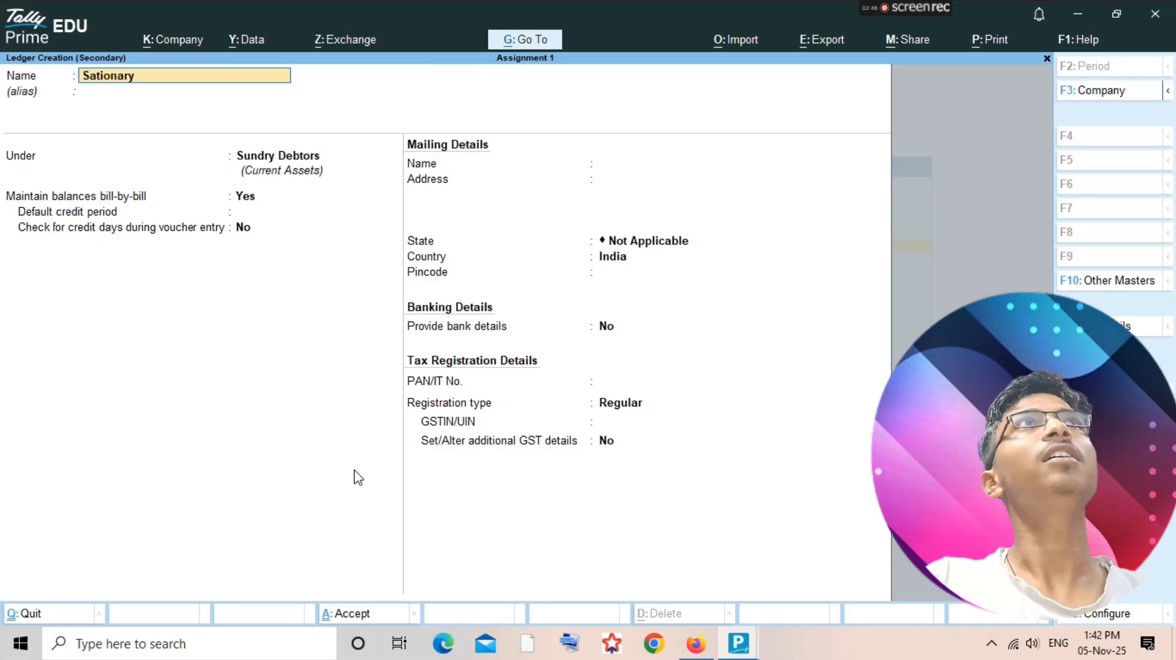
key(Return)
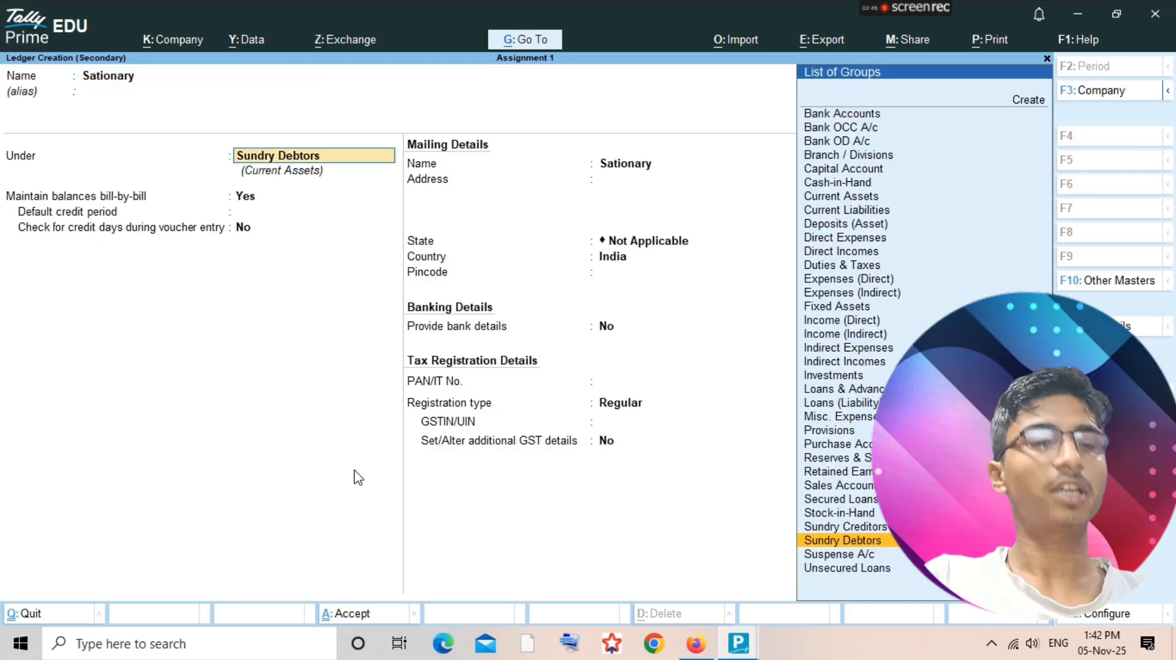
key(BackSpace)
text(Indi)
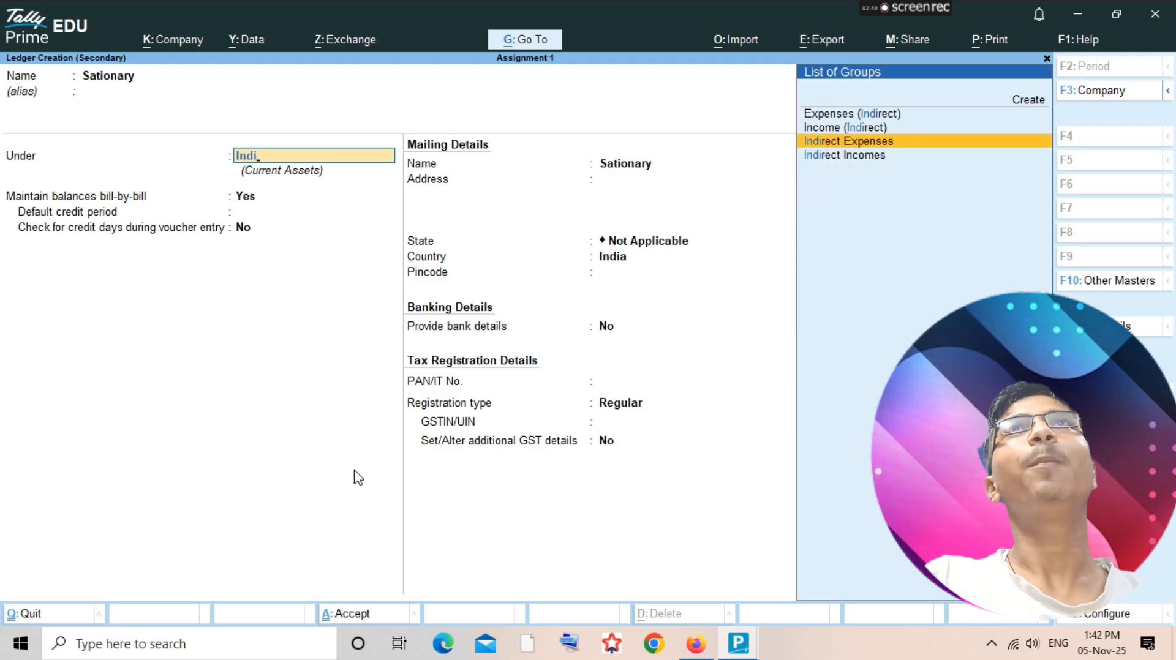
key(Return)
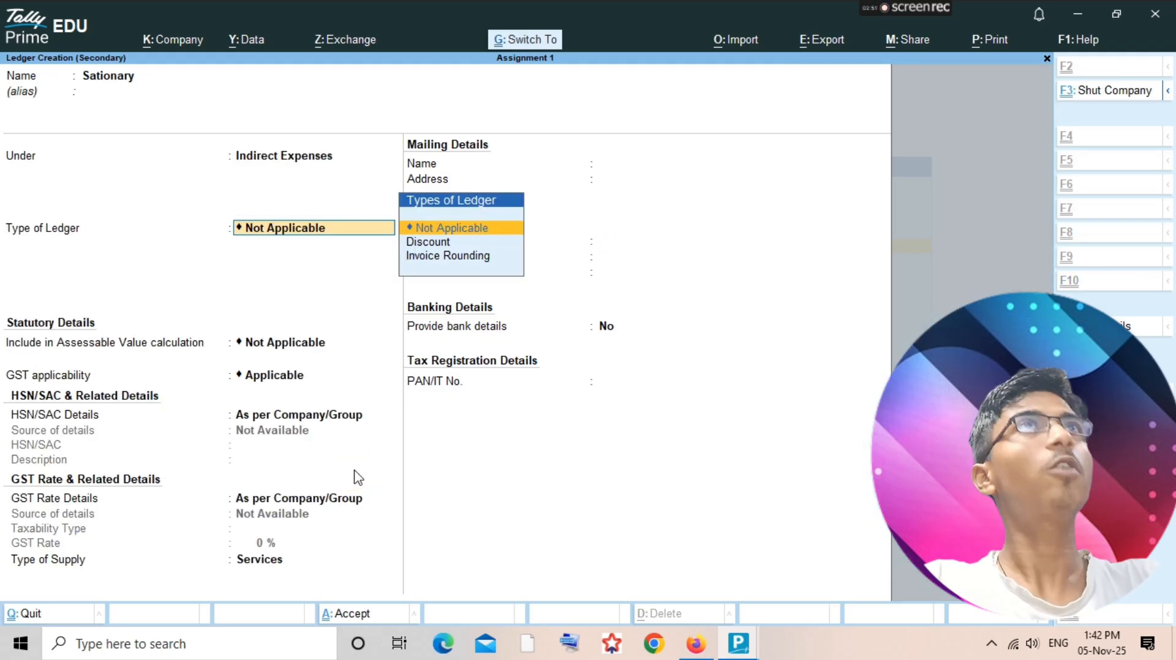
key(ctrl+a)
Add a voucher from the Sationary ledger and change its type to Payment.
key(Return)
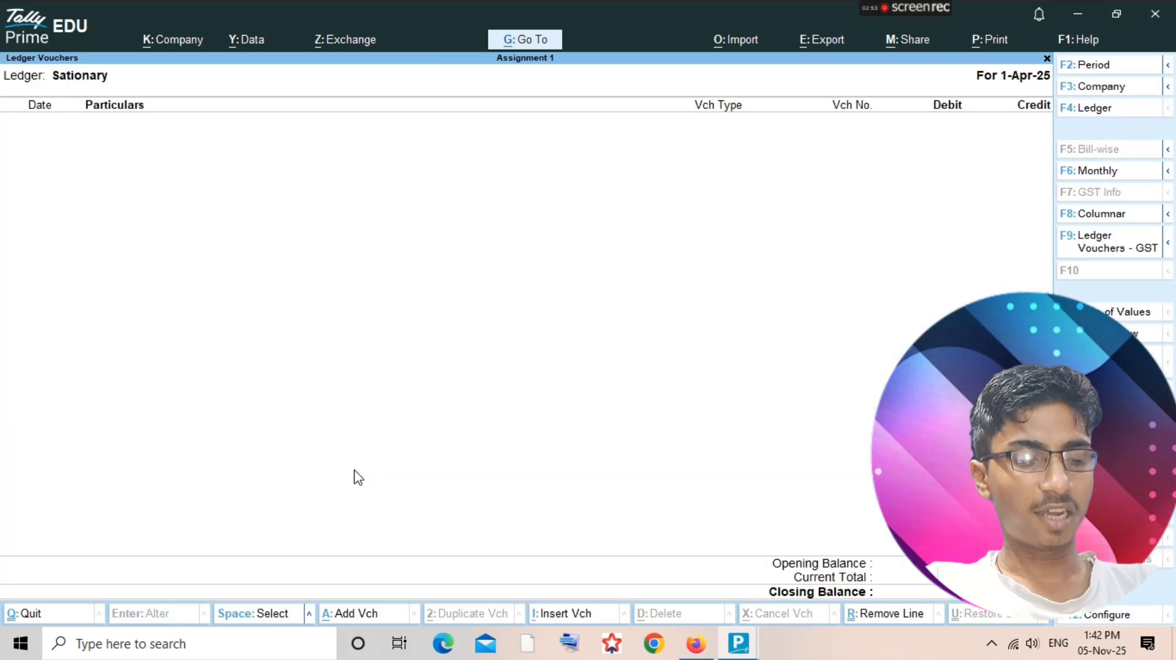
key(alt+a)
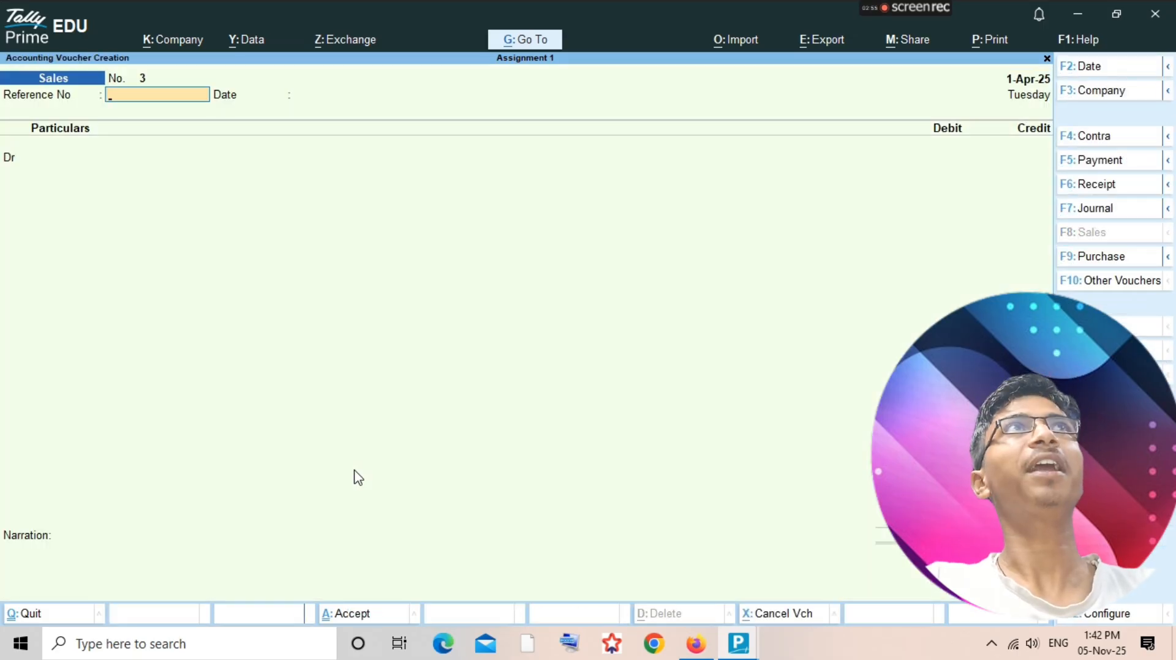
key(F5)
Choose Sationary as the debit ledger in the payment voucher, replacing the wrongly picked Capital.
key(Return)
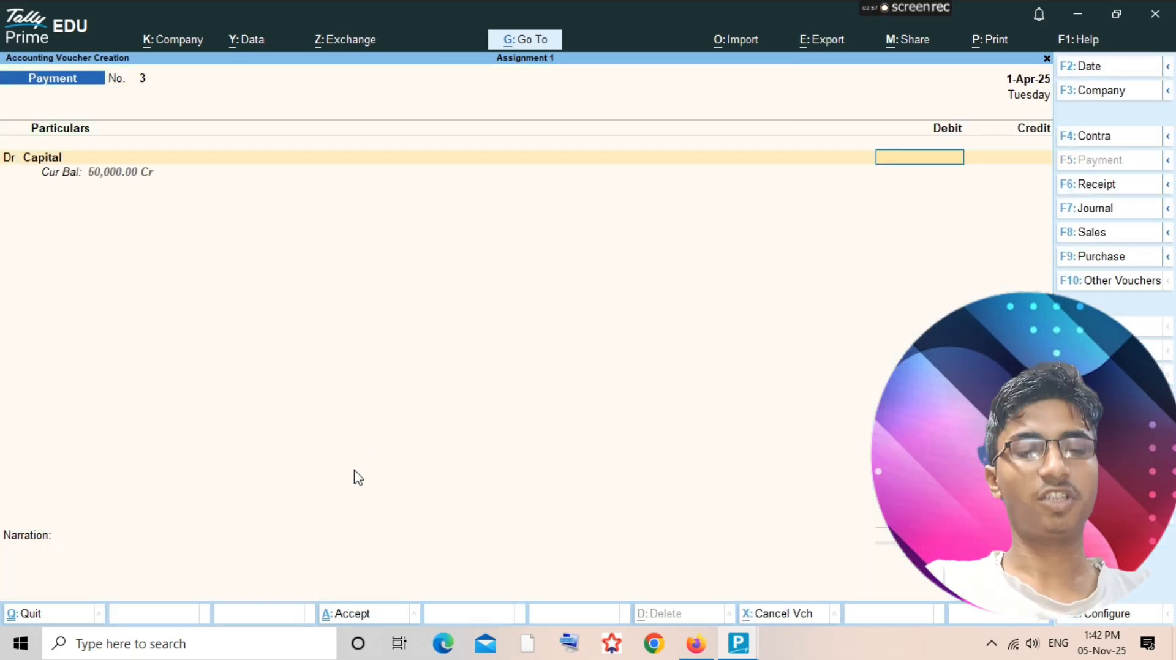
key(BackSpace)
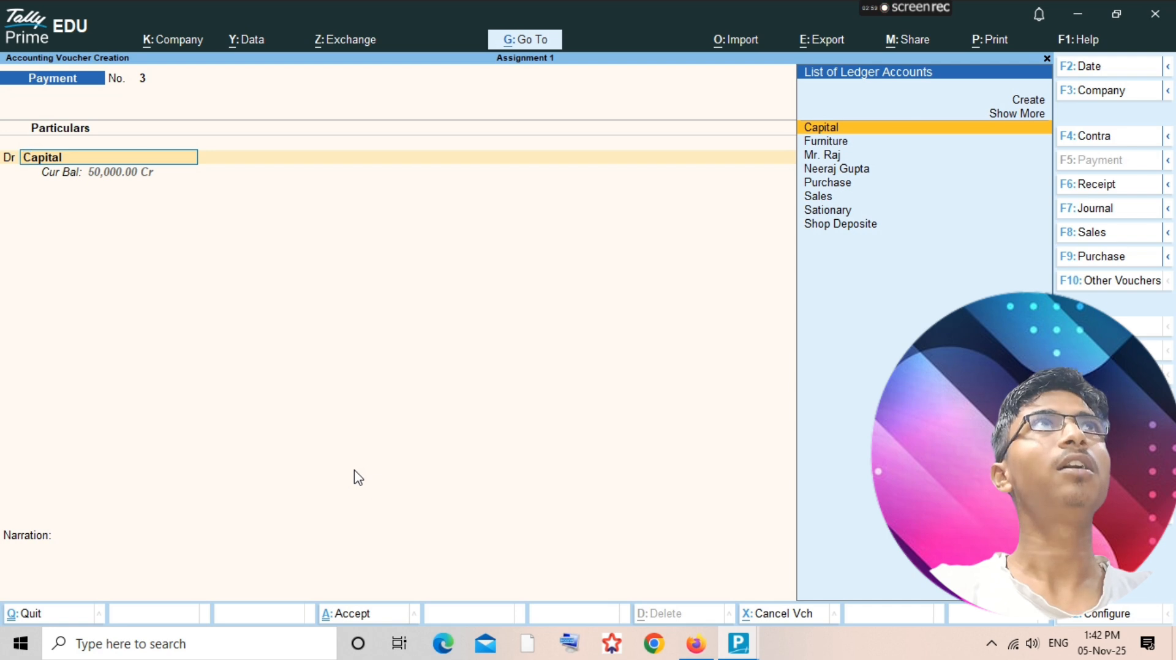
text(Sa)
key(BackSpace)
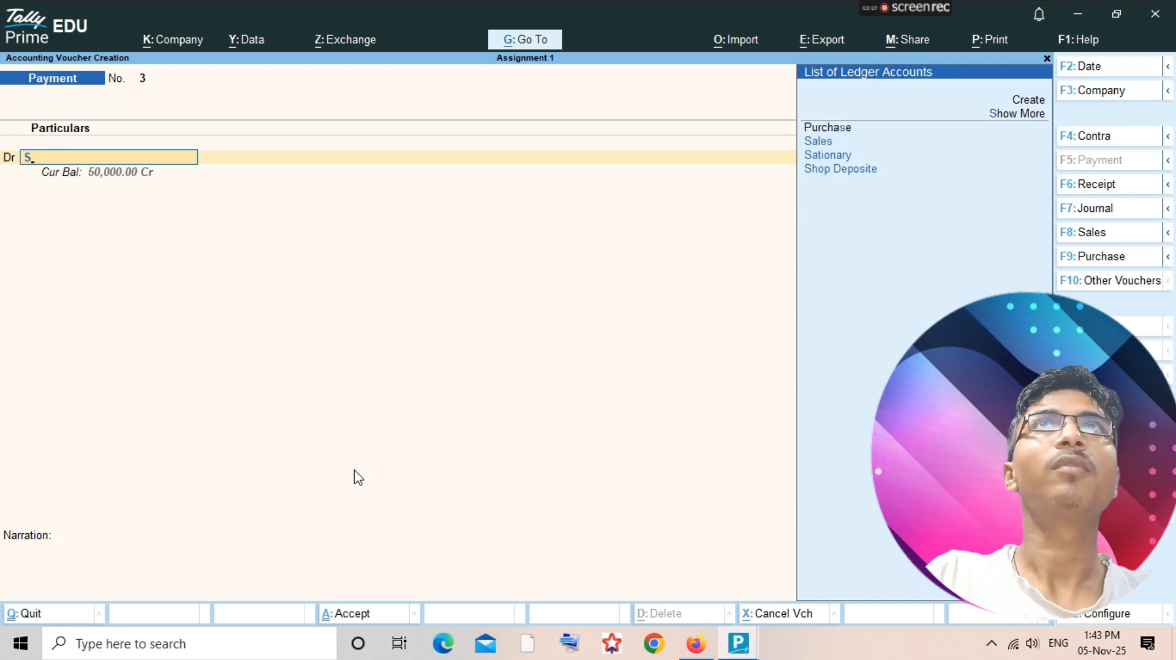
key(BackSpace)
text(sa)
key(BackSpace)
key(BackSpace)
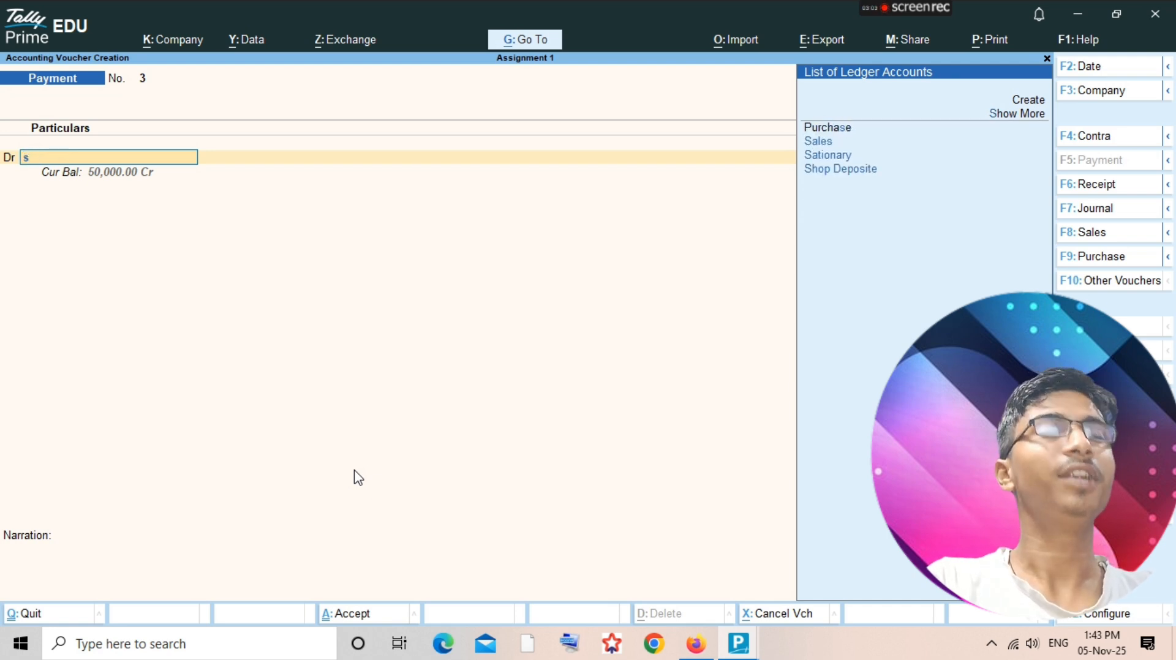
text(s)
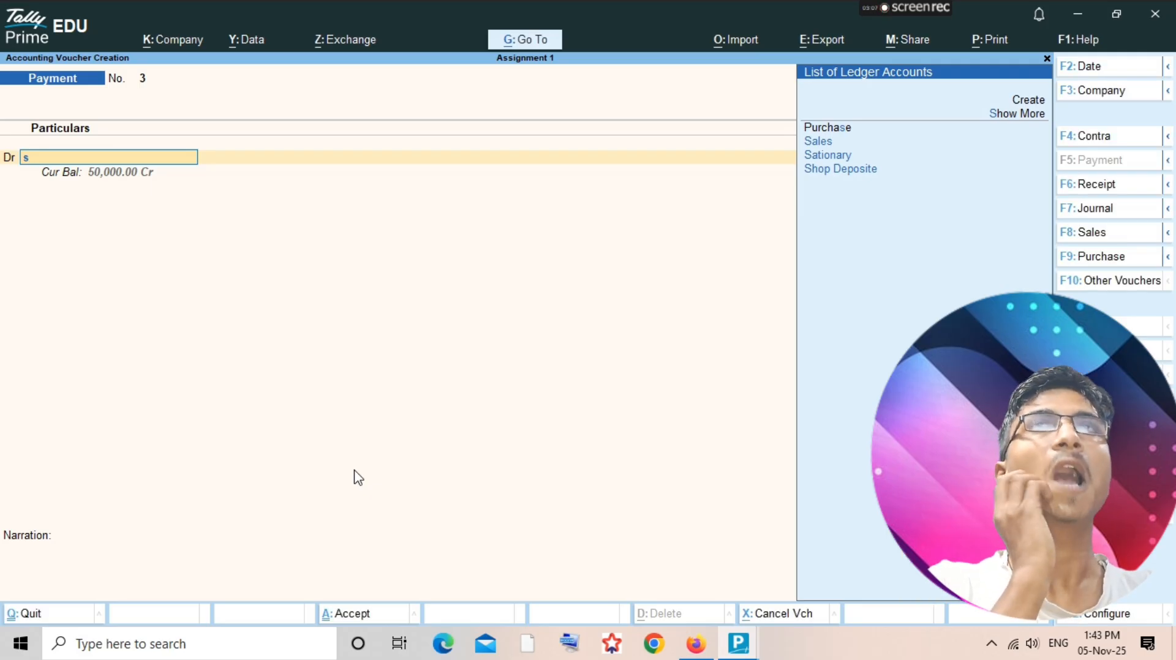
text(at)
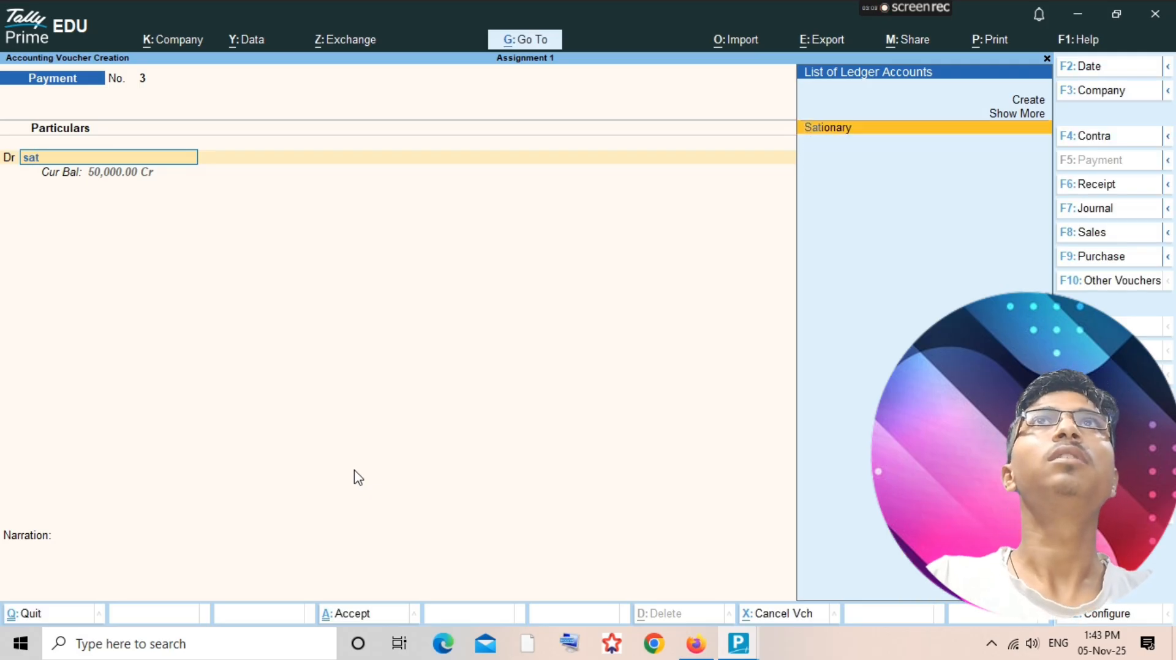
key(Return)
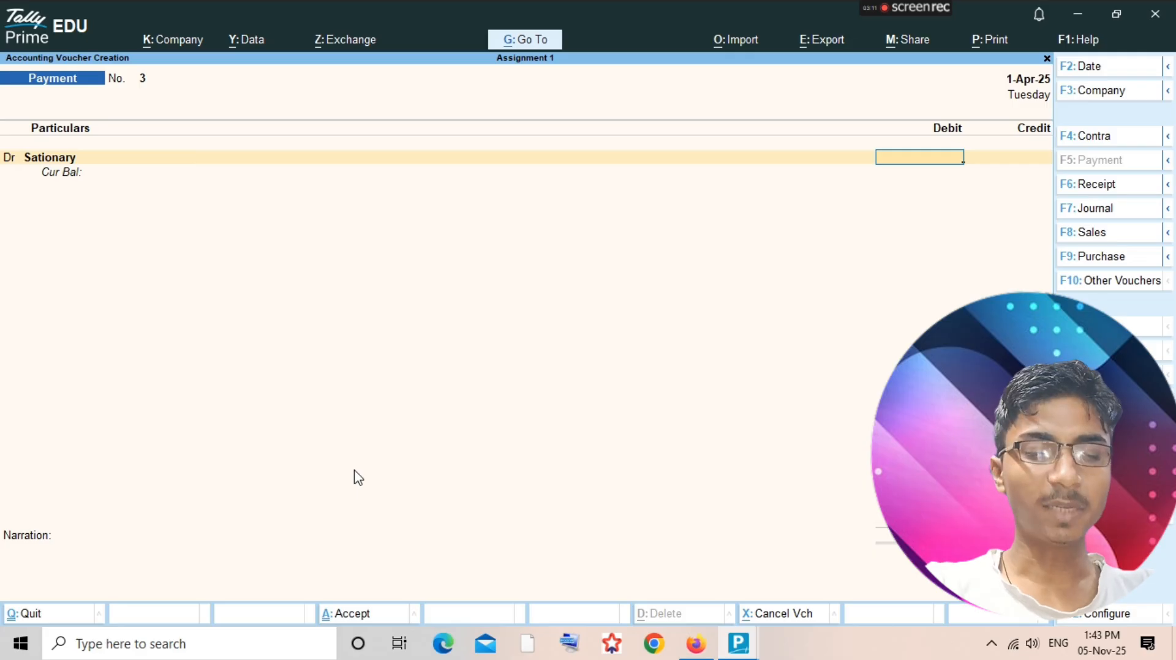
Replace the misspelled debit ledger in the payment voucher with a newly created ledger named Stationary under Indirect Expenses.
key(BackSpace)
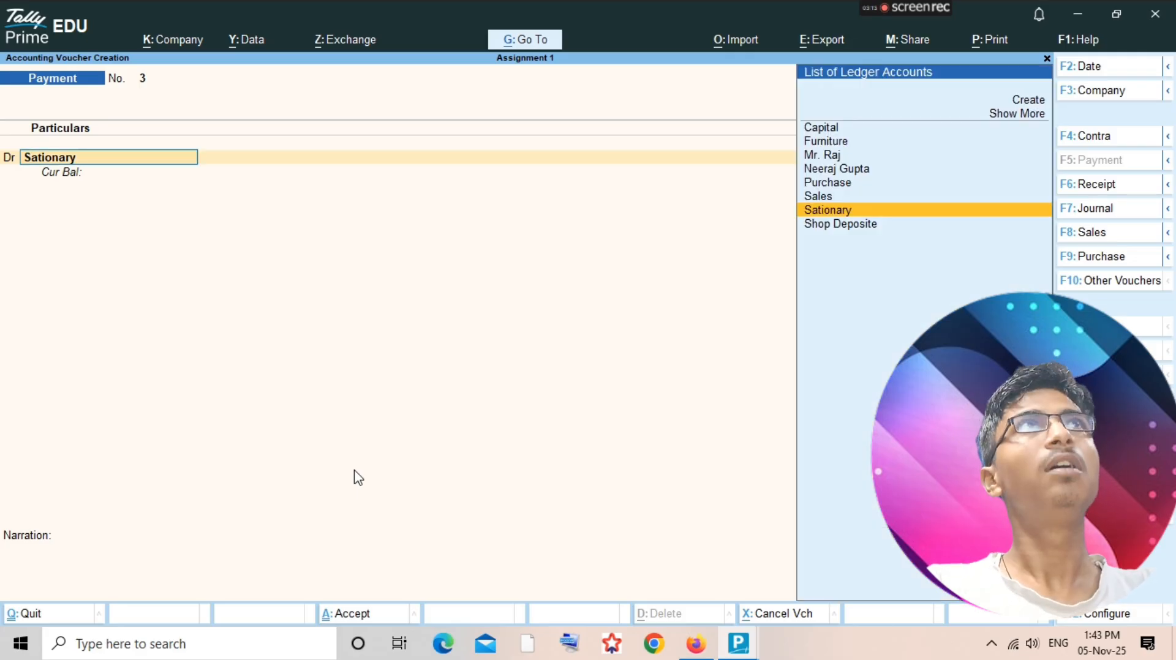
key(alt+c)
text(S)
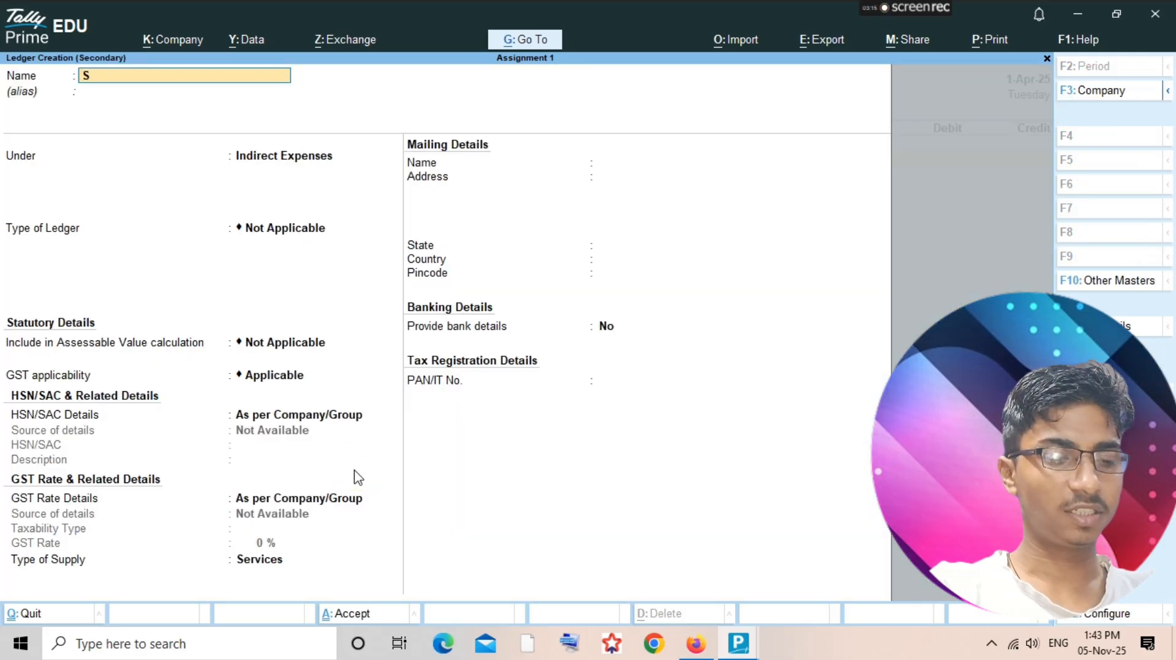
text(tationary)
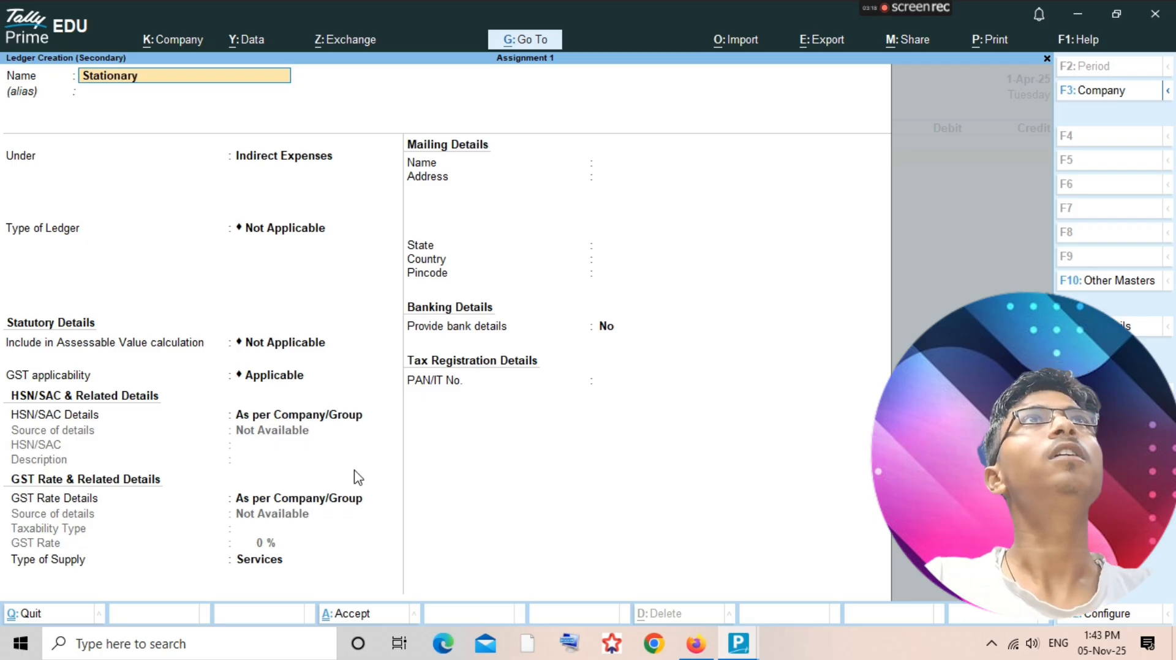
key(Return)
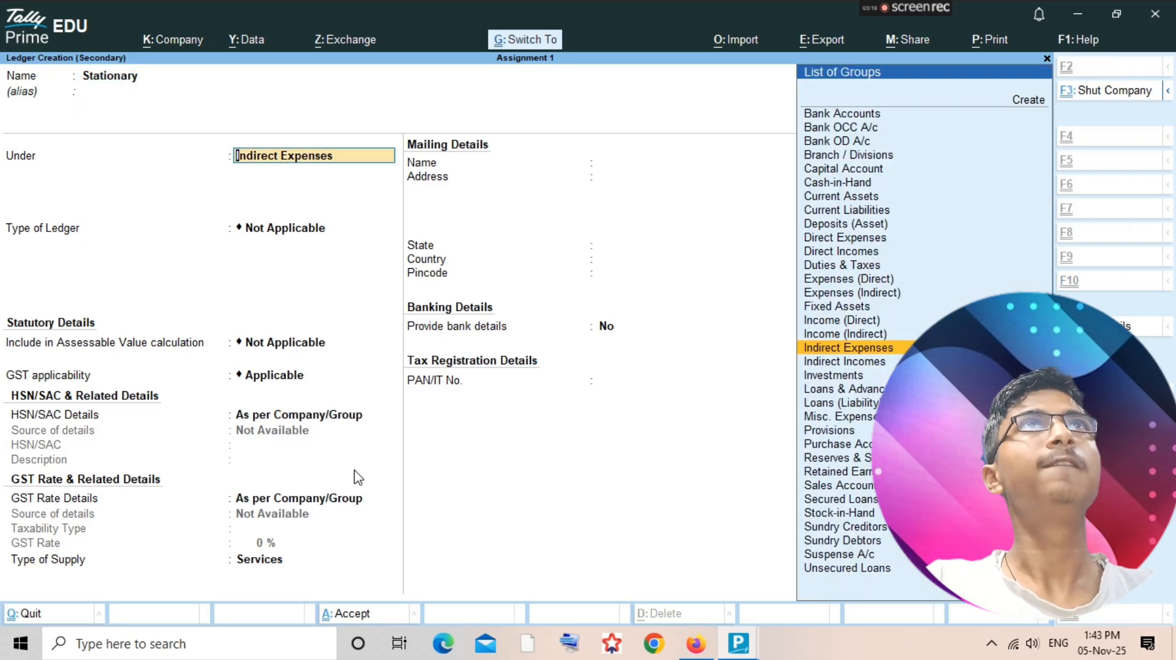
key(ctrl+a)
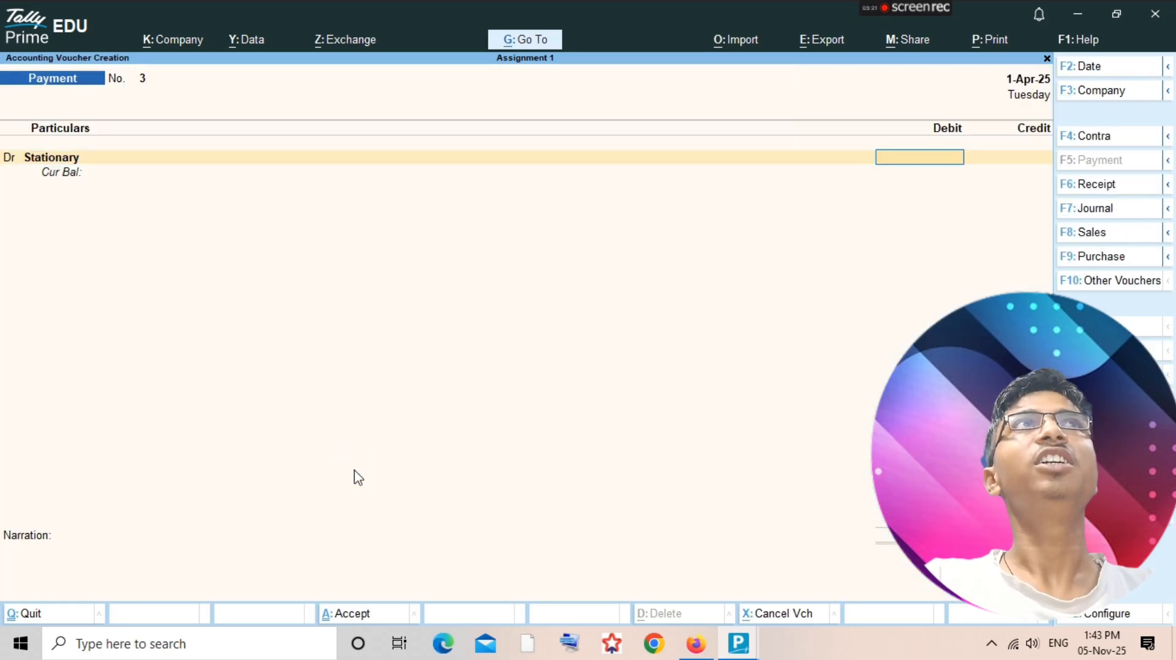
Debit Stationary with 100, credit Cash for the same amount, and save the payment voucher.
text(100)
key(Return)
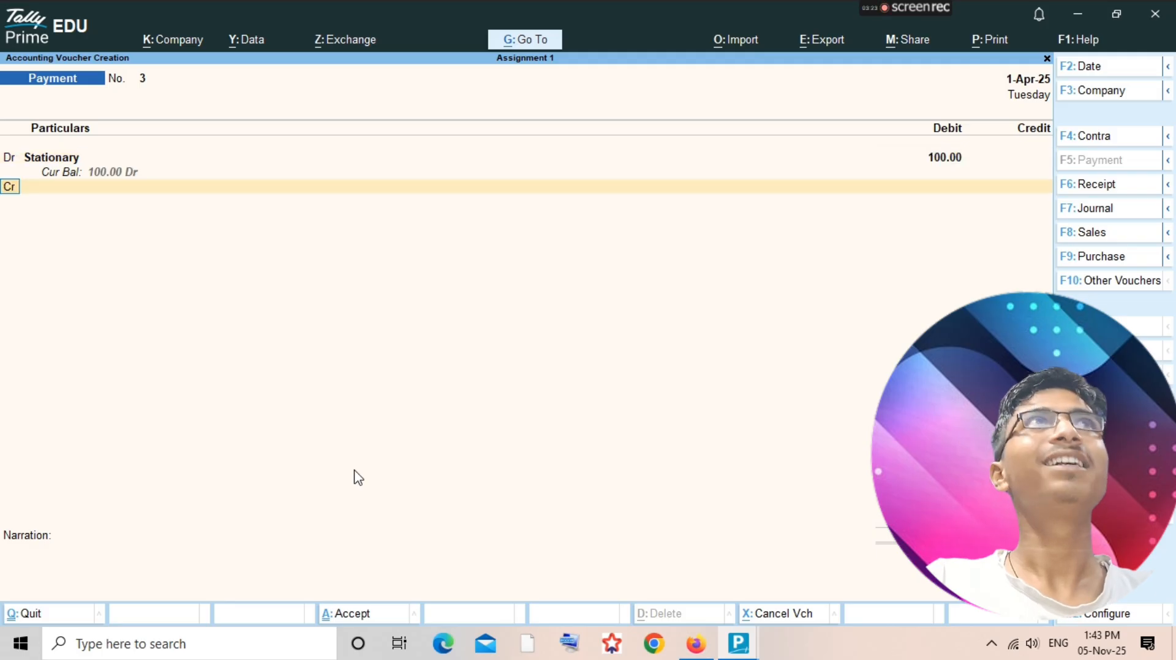
text(Cash)
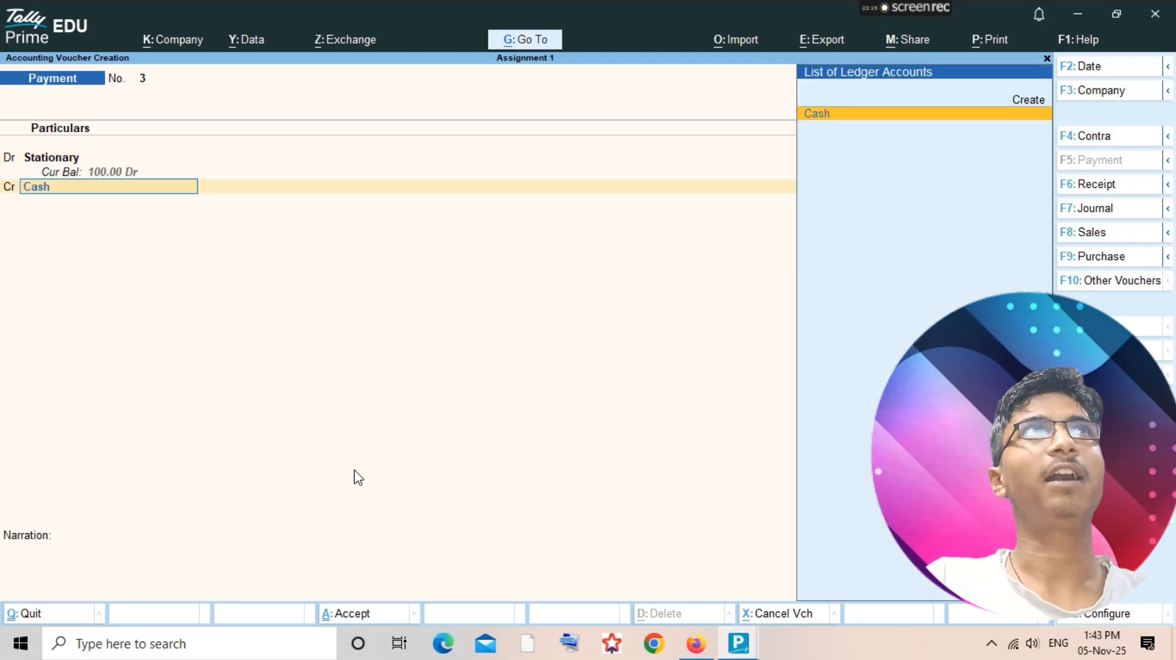
key(Return)
key(ctrl+a)
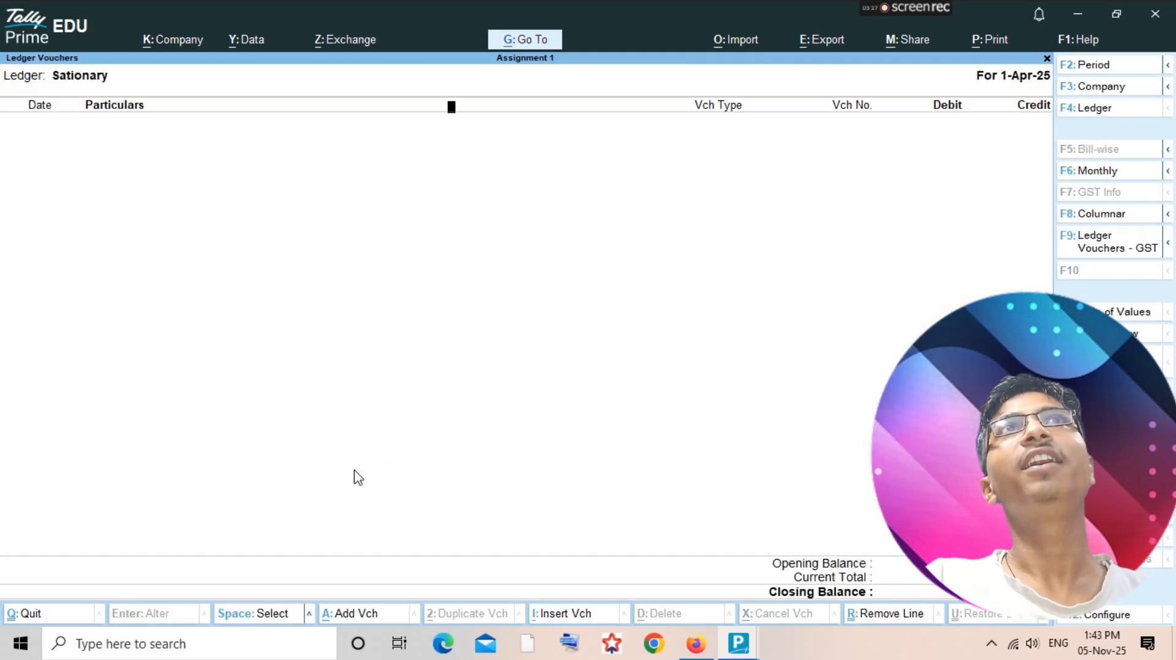
Leave the Sationary ledger report and check the vouchers recorded in the Stationary ledger.
key(Escape)
key(Return)
key(Escape)
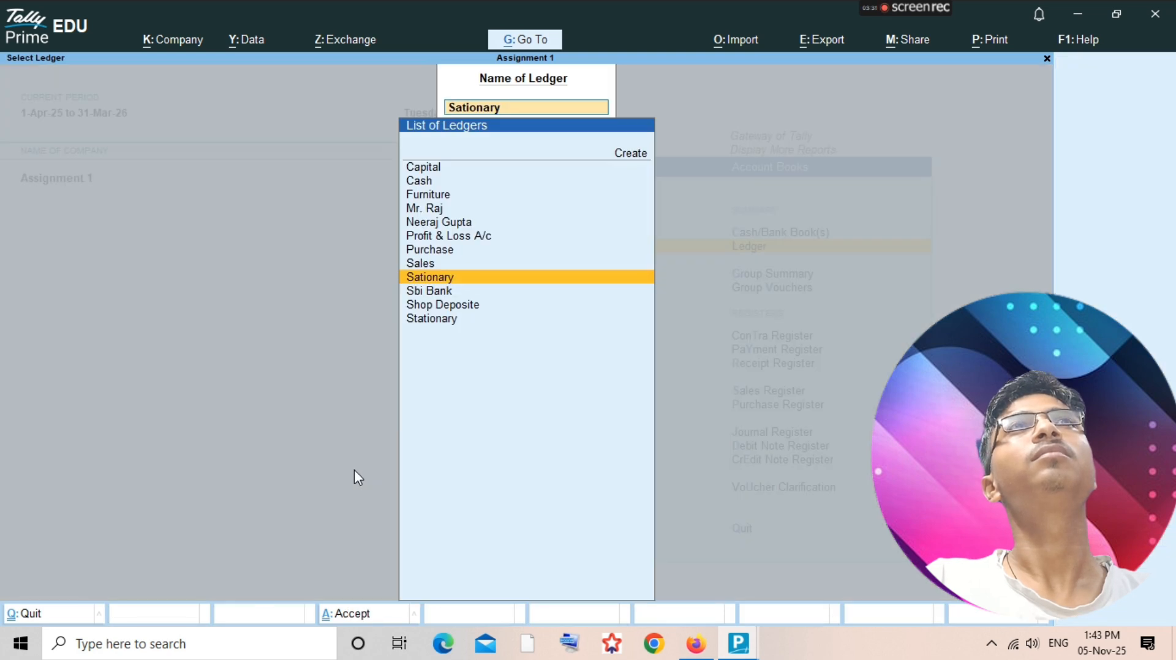
key(Down)
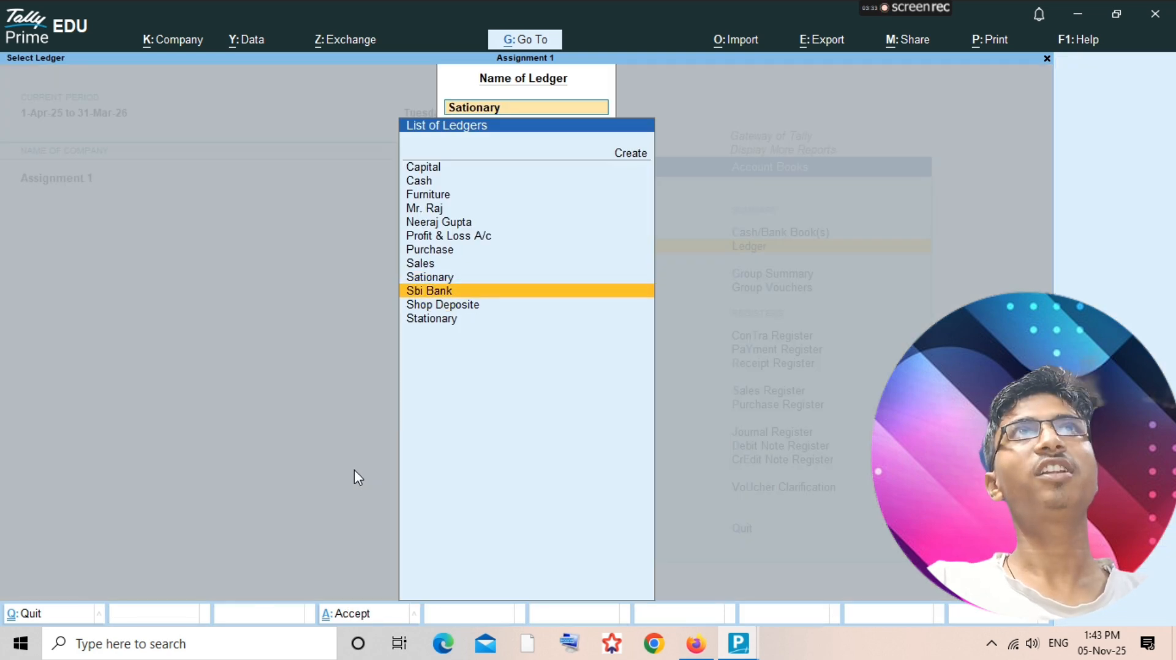
key(Down)
key(Down)
key(Return)
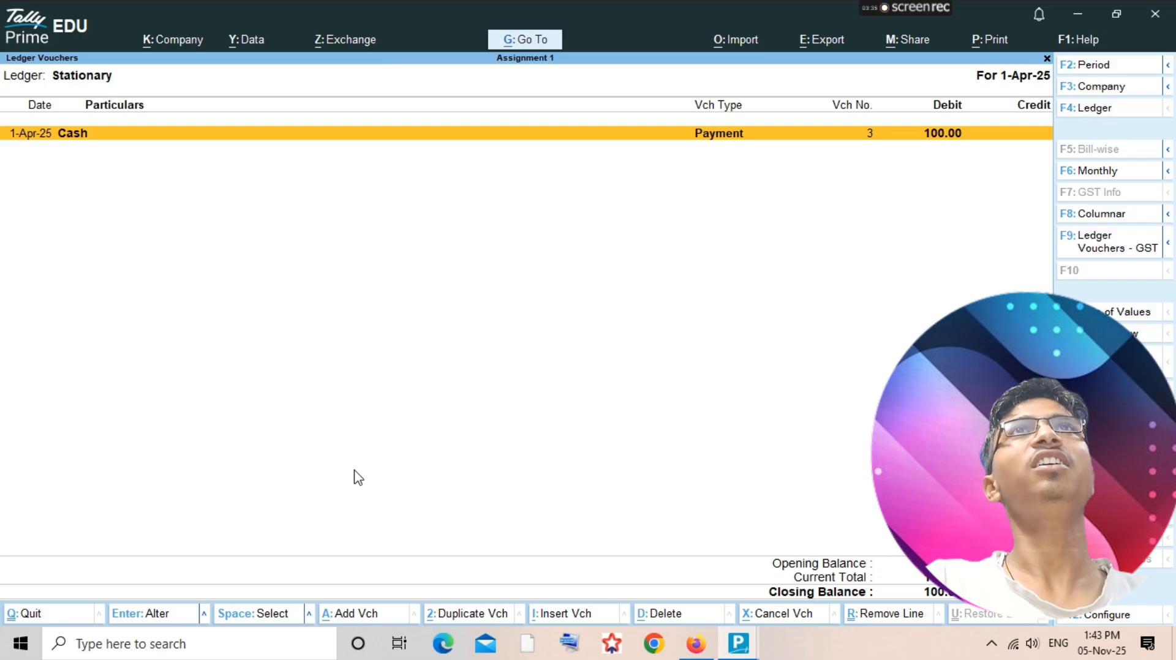
key(Escape)
key(Up)
key(Up)
key(Up)
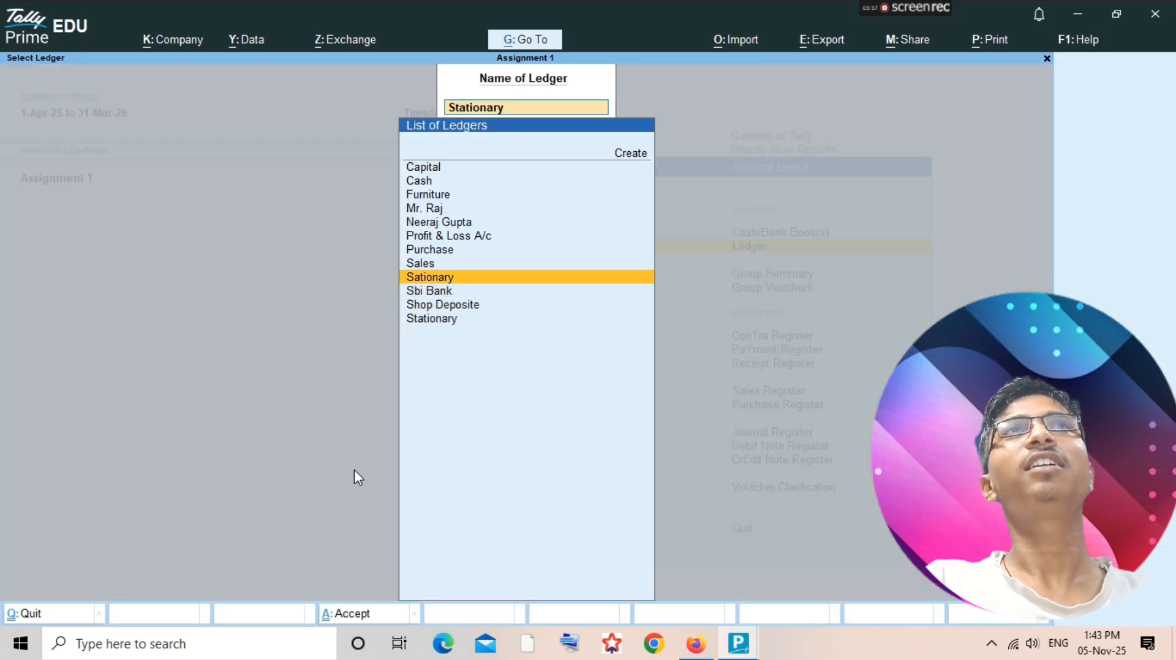
key(Down)
key(Down)
key(Down)
key(Up)
key(Up)
key(Up)
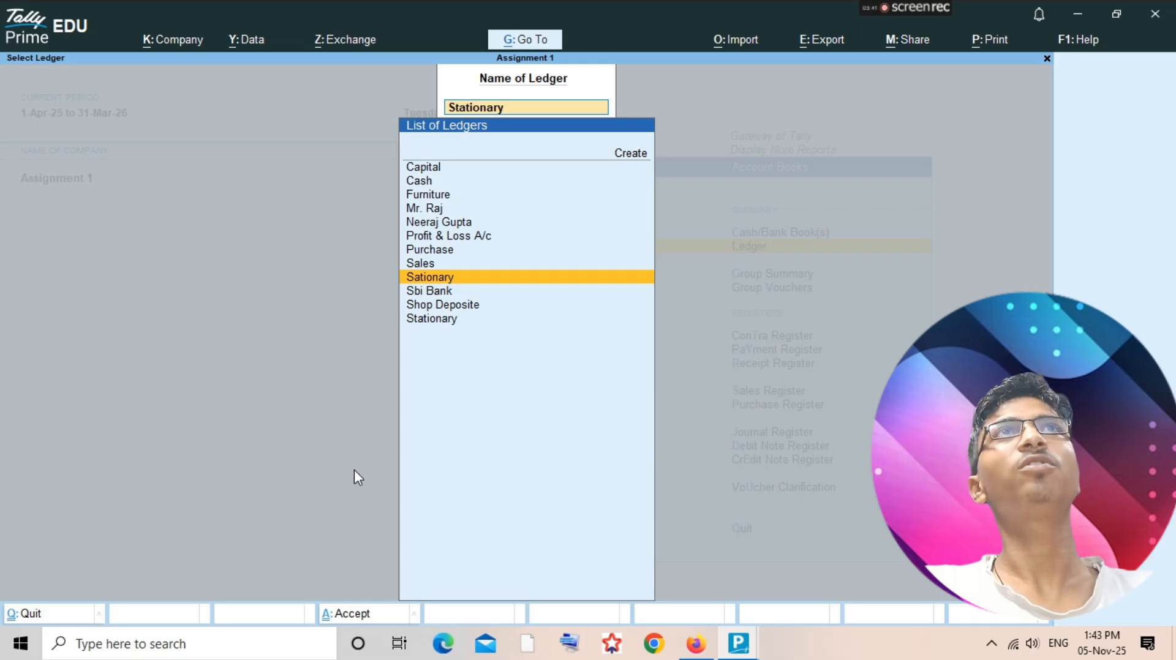
Delete the misspelled Sationary ledger through master alteration, then return to the Gateway of Tally.
key(Escape)
key(Escape)
key(Escape)
key(Escape)
key(Escape)
key(Escape)
key(Down)
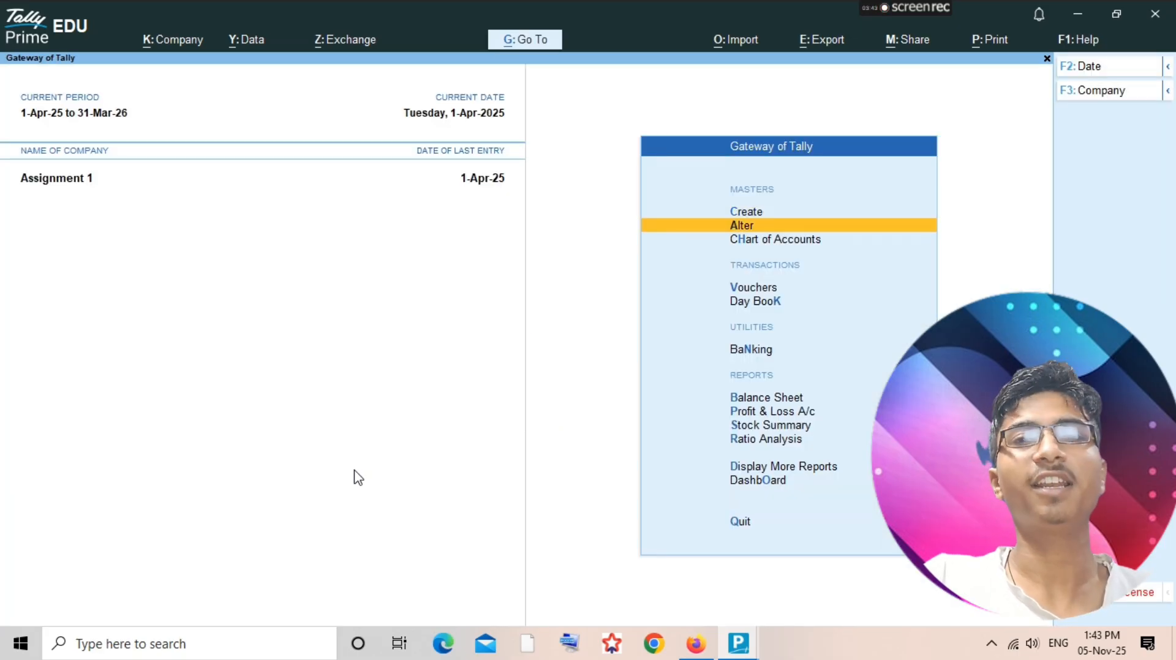
key(Return)
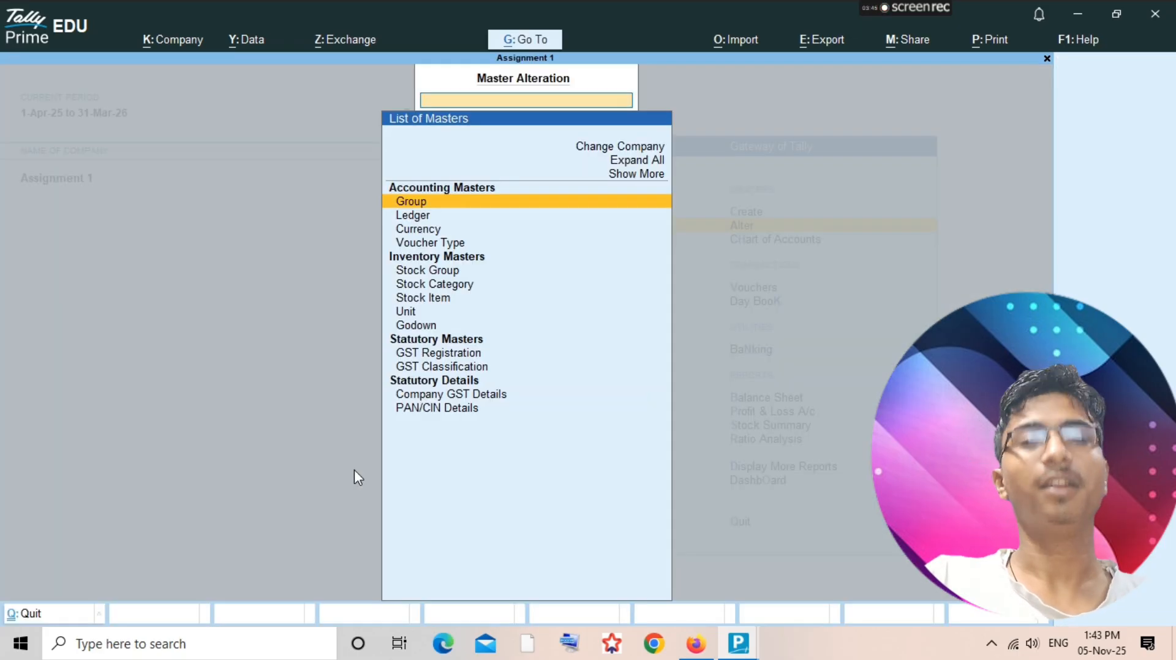
key(Down)
key(Return)
key(Down)
key(Down)
key(Down)
key(Down)
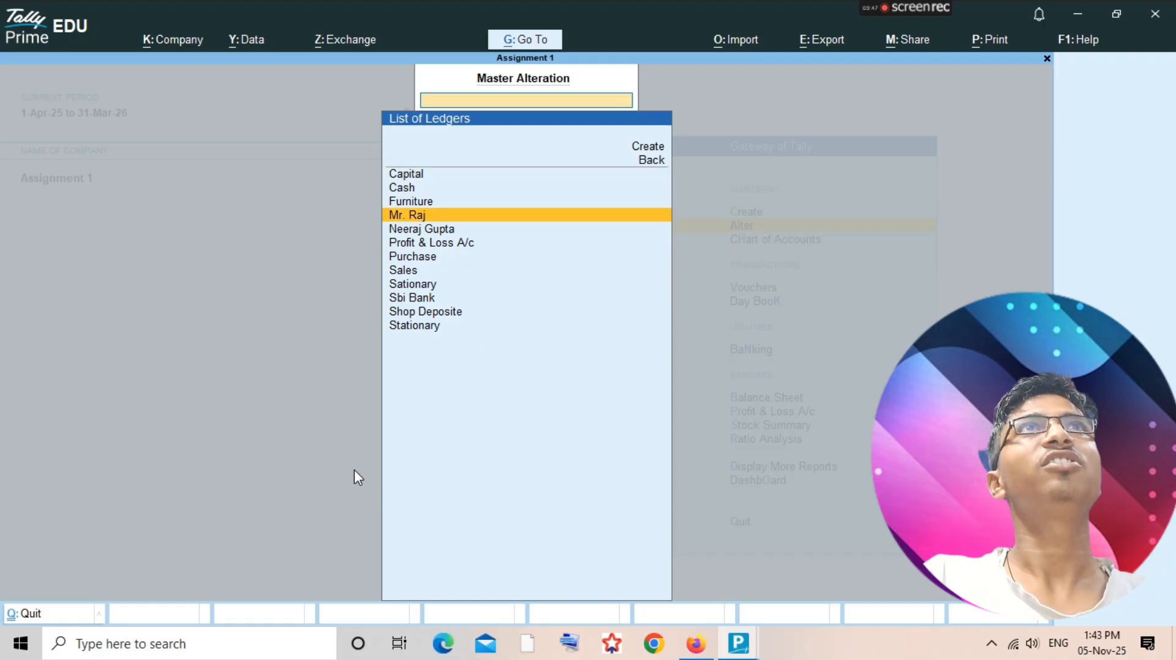
key(Down)
key(Down)
key(Down)
key(Down)
key(Return)
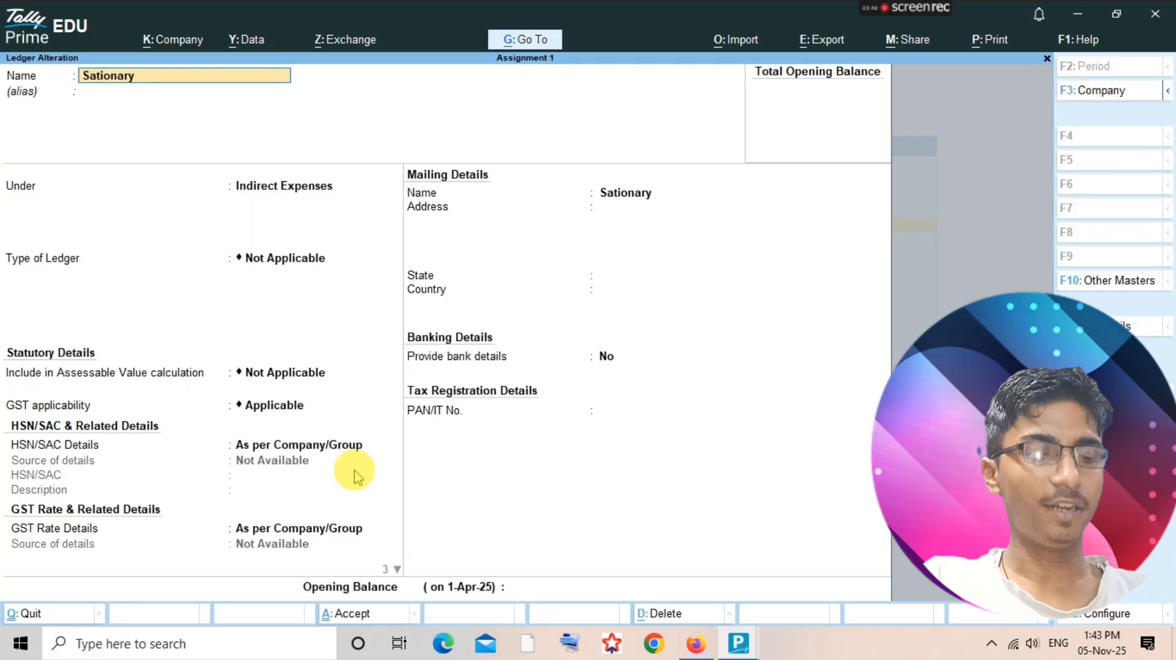
key(alt+d)
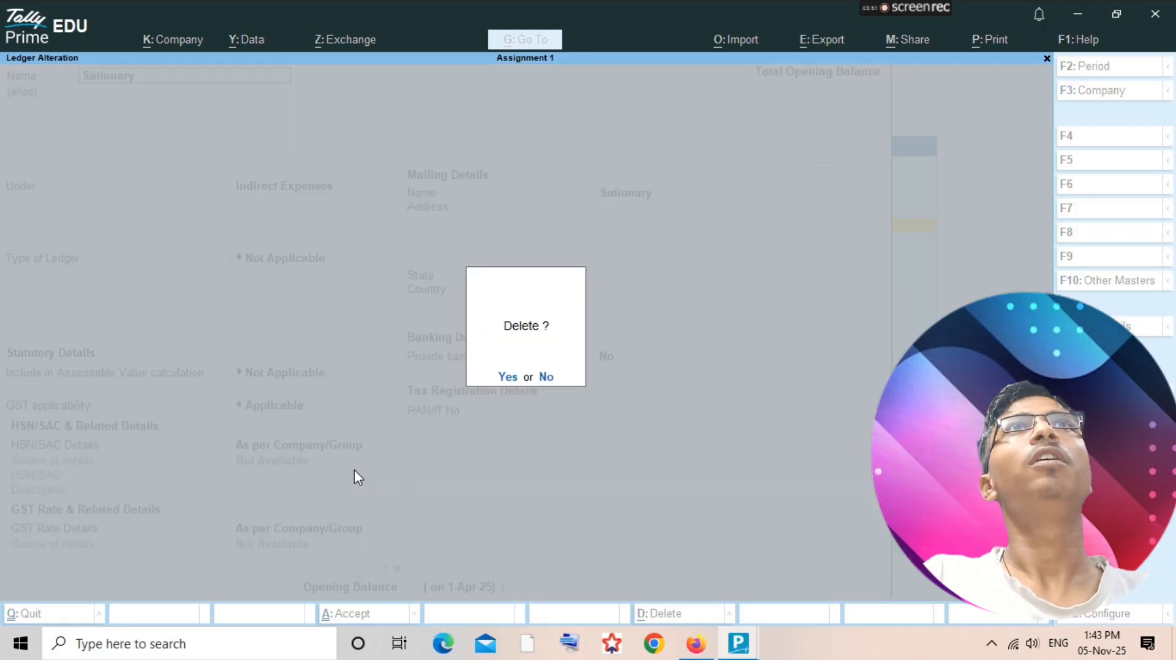
key(y)
key(Escape)
key(Escape)
key(Up)
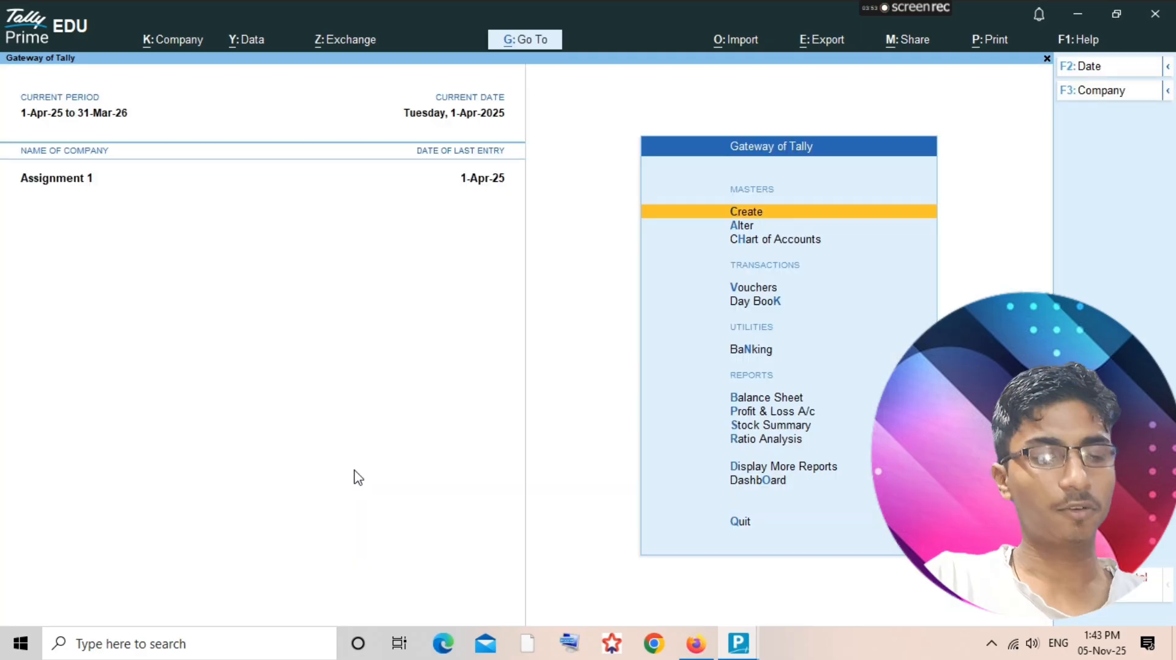
Open the Stationary ledger from the account books, check its payment voucher, and return to the ledger list.
key(d)
key(a)
key(l)
key(Down)
key(Down)
key(Down)
key(Down)
key(Down)
key(Down)
key(Down)
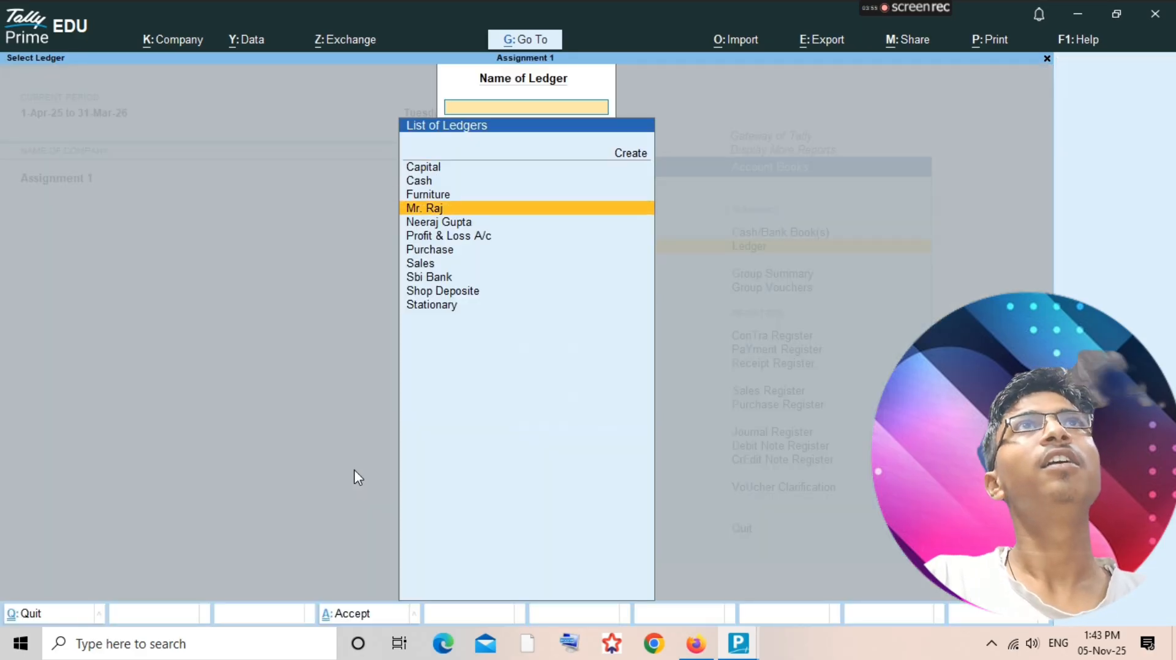
key(Down)
key(Down)
key(Down)
key(Return)
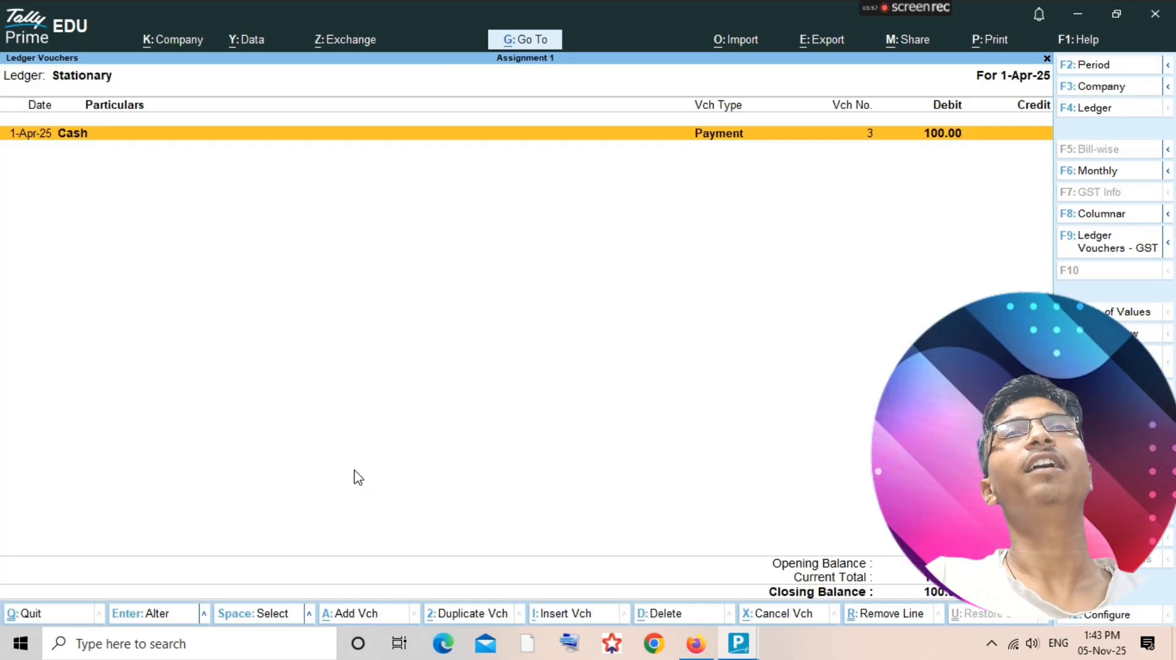
key(Escape)
Highlight the 9-4-2018 discount received by cheque in the assignment PDF in Firefox, then return to TallyPrime's ledger list.
key(alt+Tab)
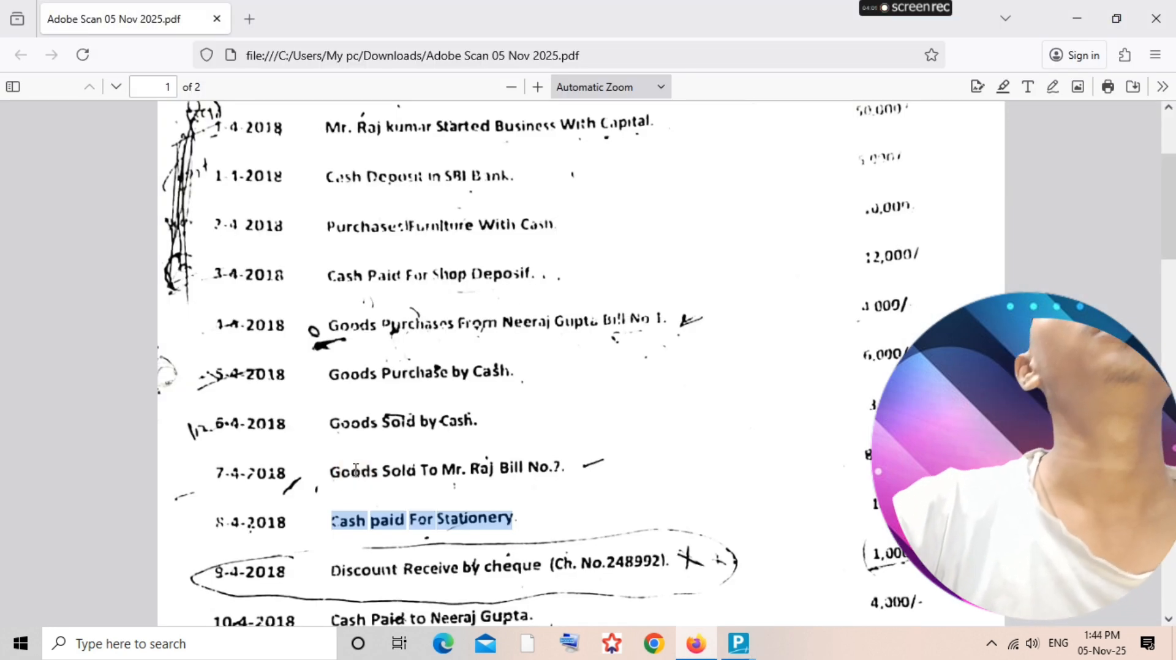
click(518, 567)
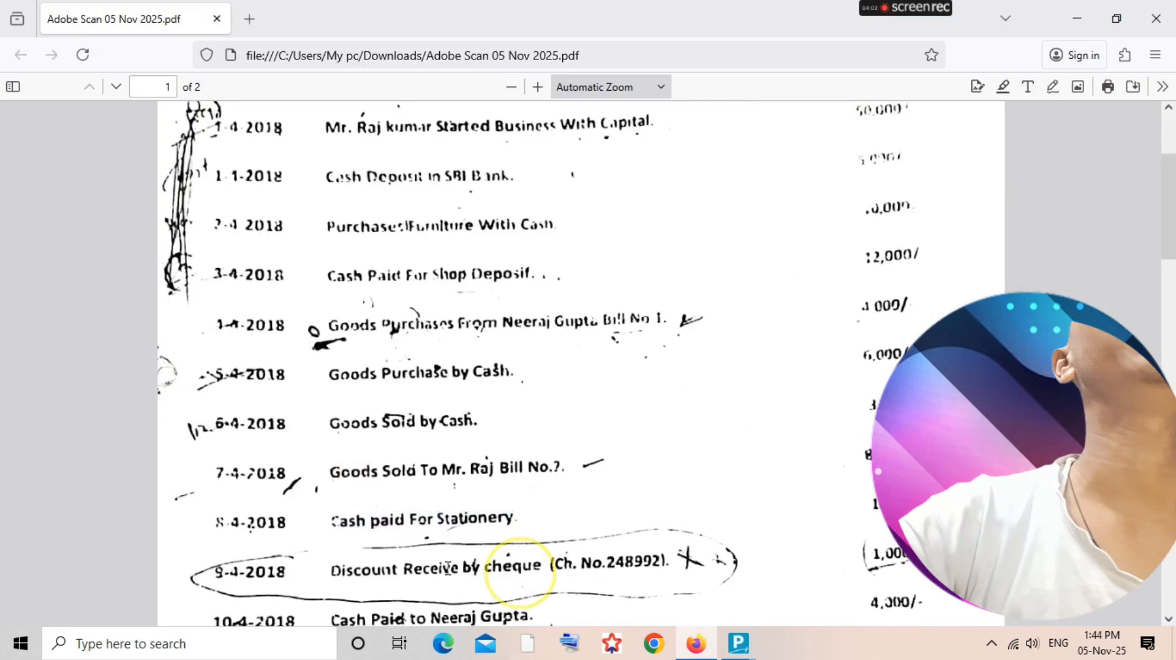
drag(333, 566, 563, 554)
click(334, 568)
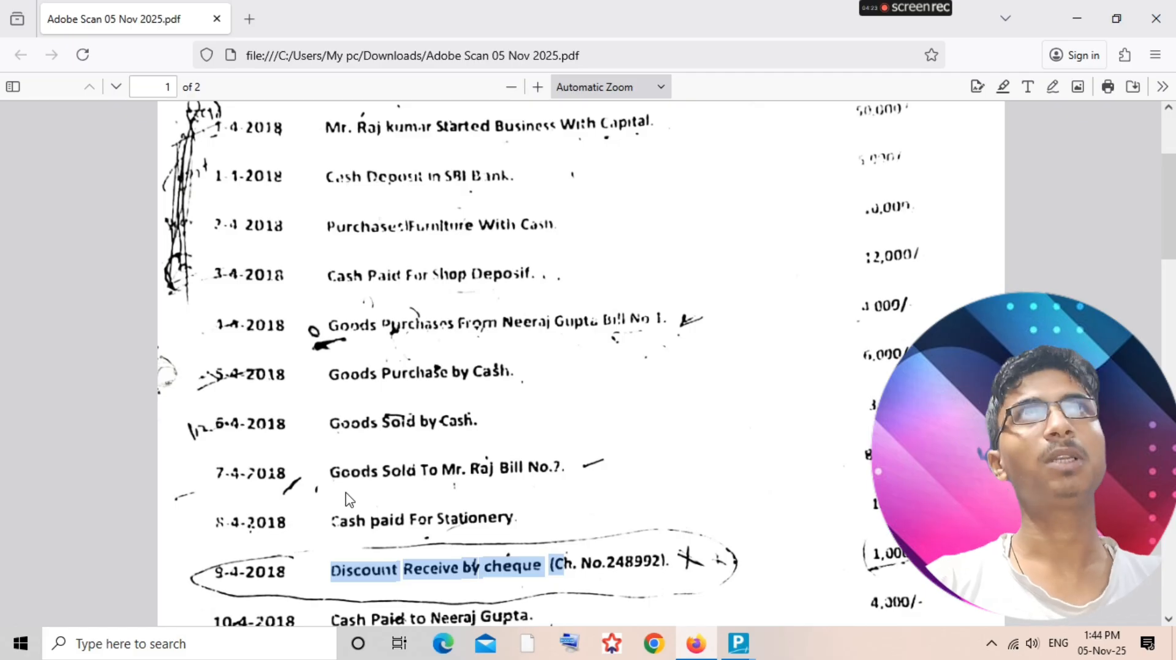
key(alt+Tab)
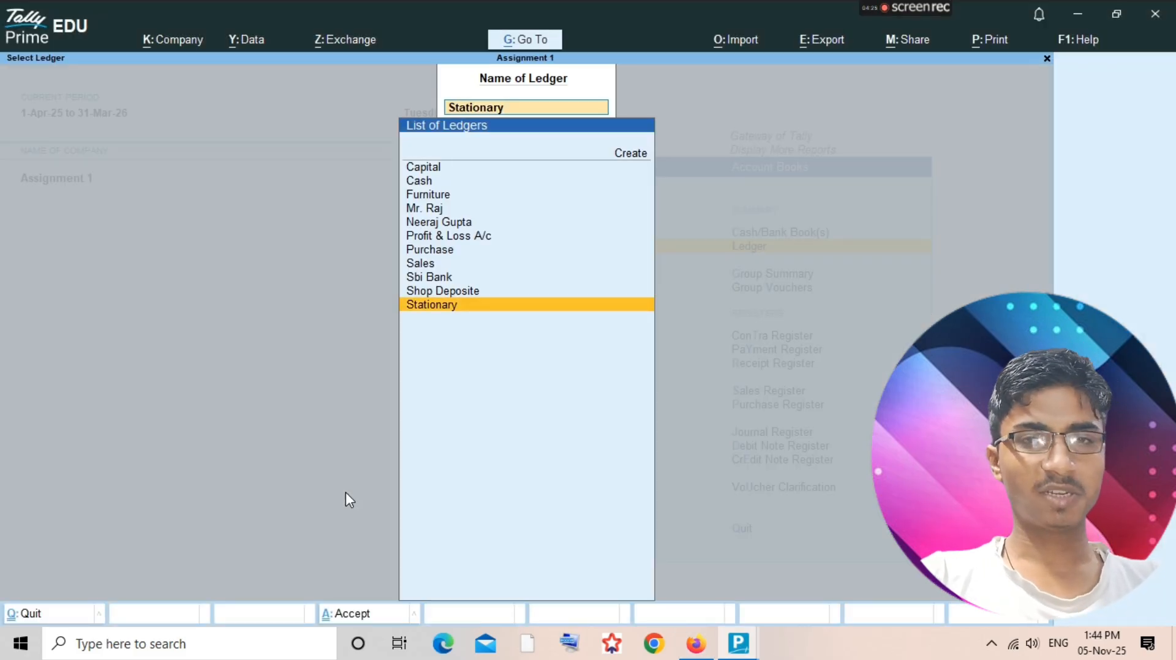
Create a ledger named Discount Receive under Indirect Incomes with the remaining defaults, and open its voucher report.
key(alt+c)
text(Dis)
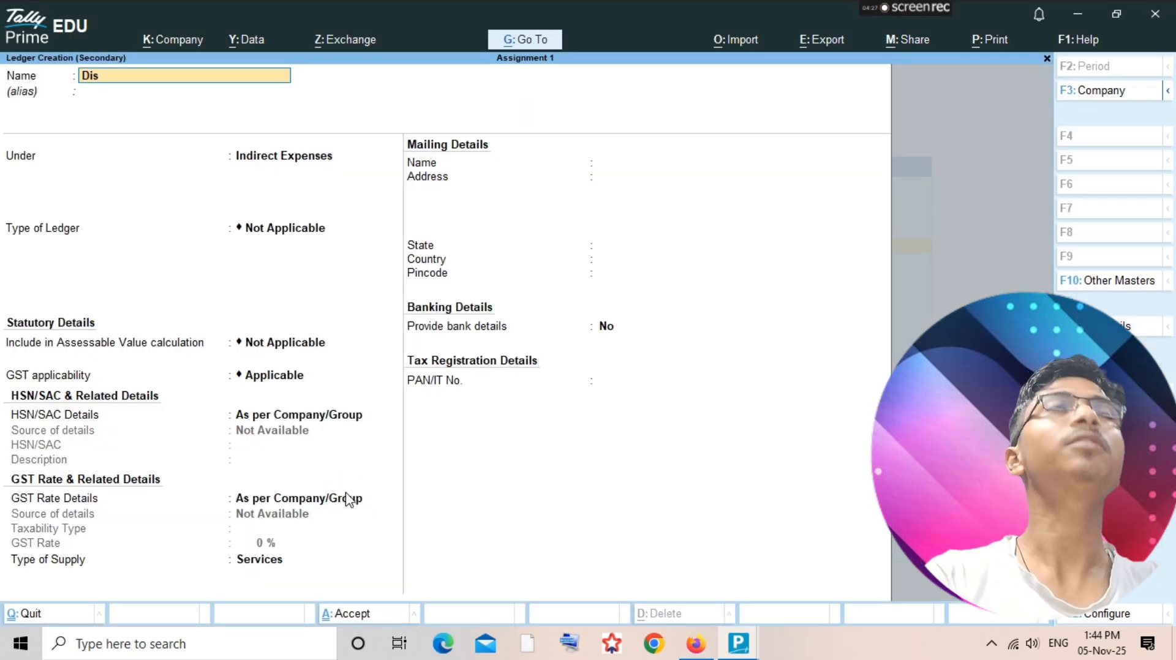
text(count Receive)
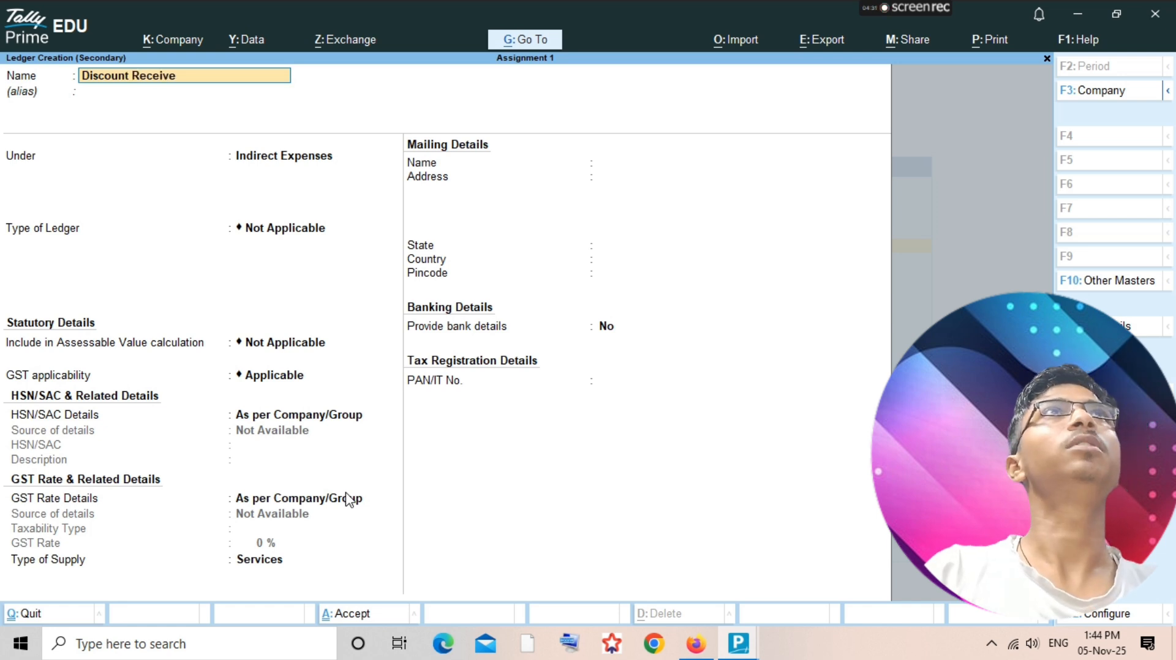
key(Return)
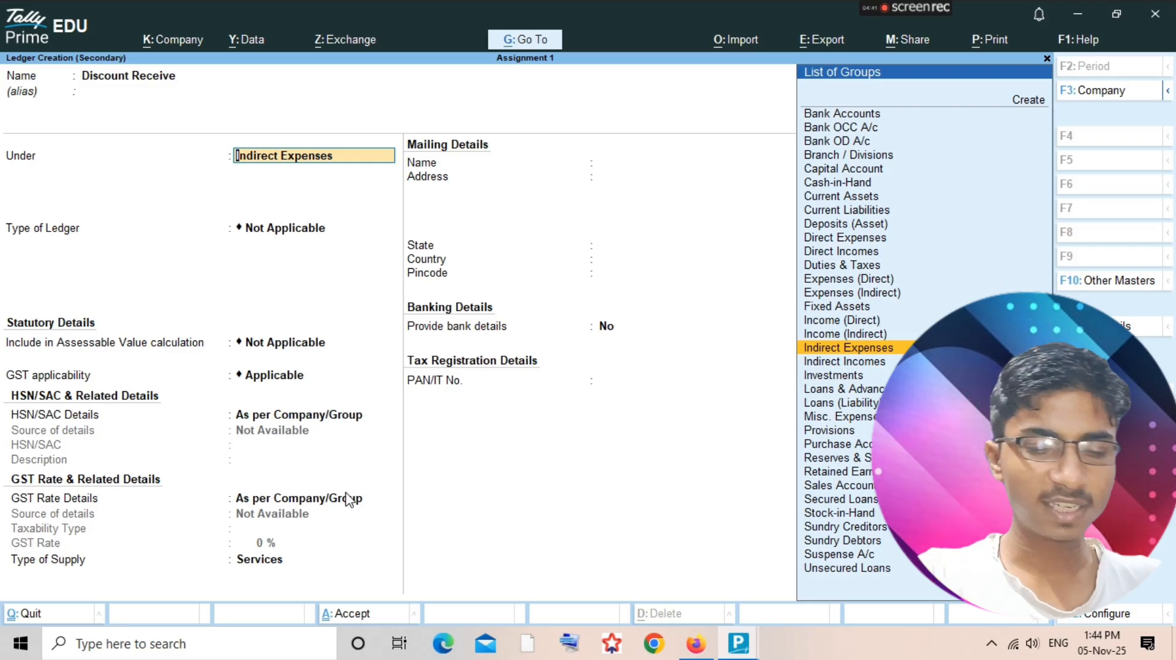
text(Indi)
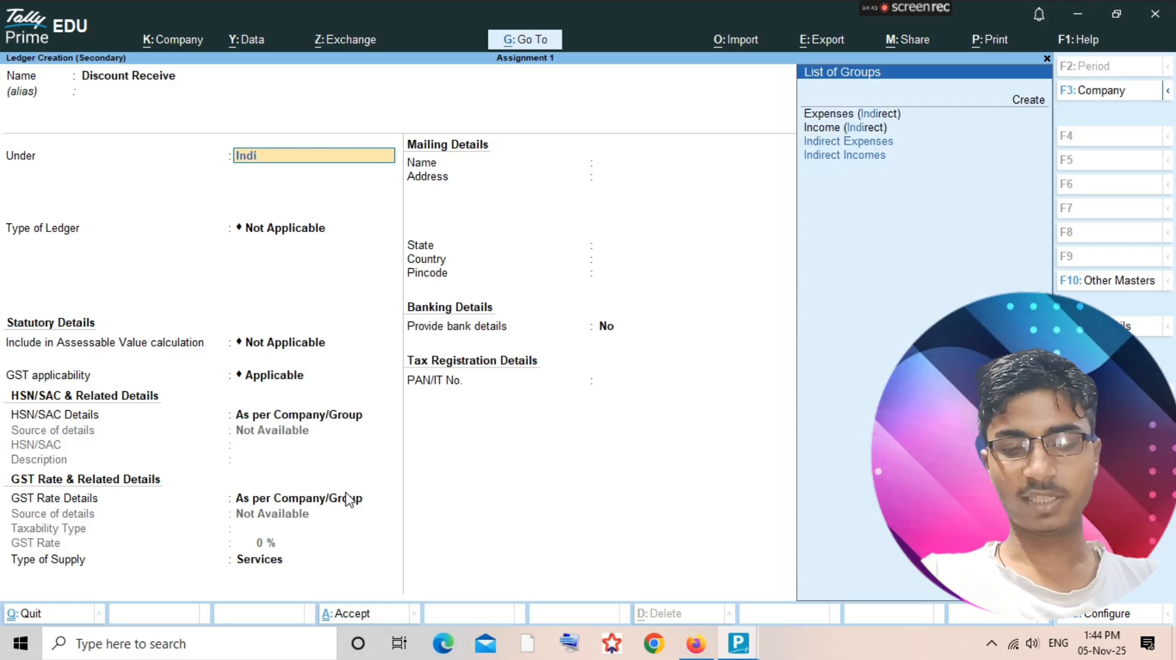
key(Down)
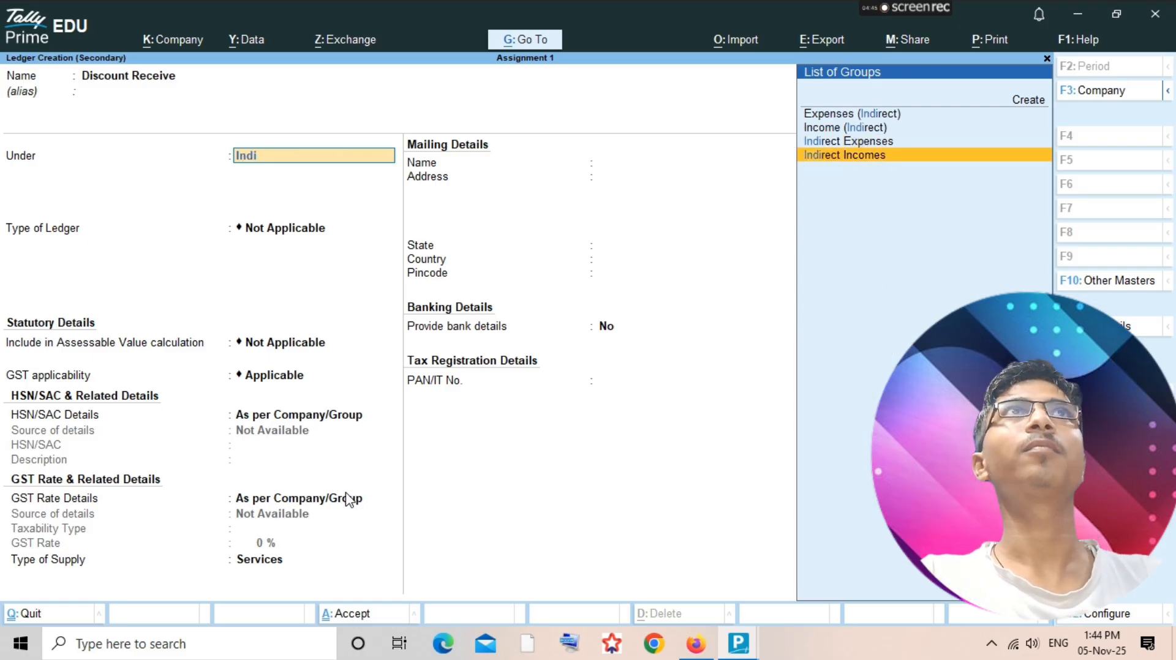
key(Return)
key(ctrl)
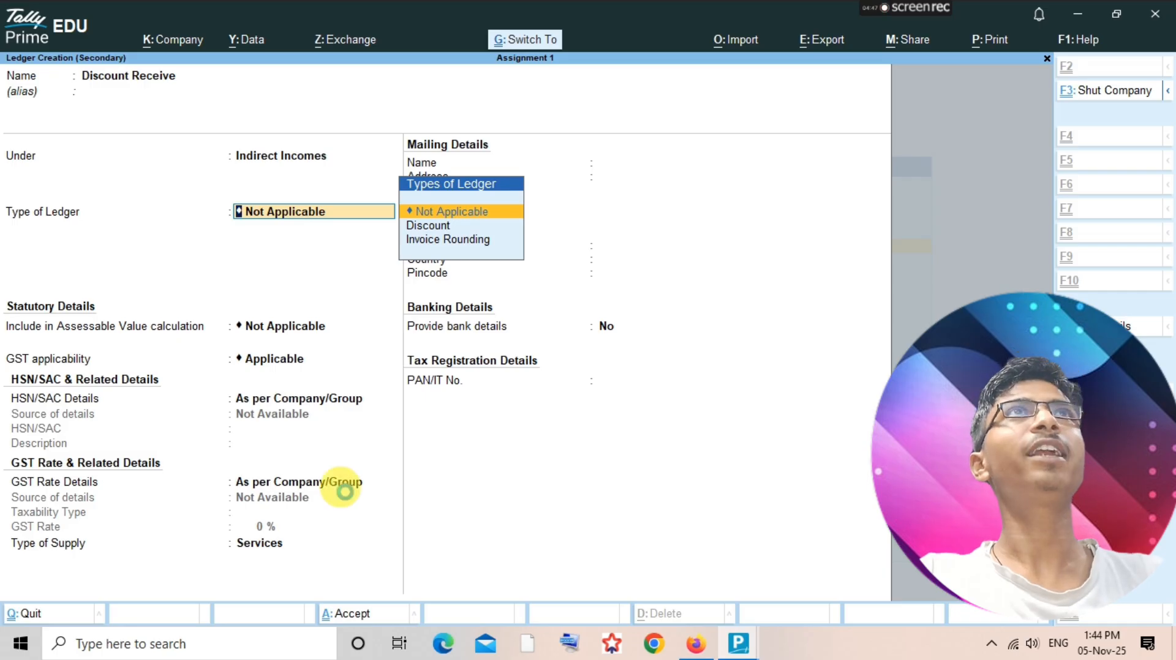
key(ctrl+a)
key(Return)
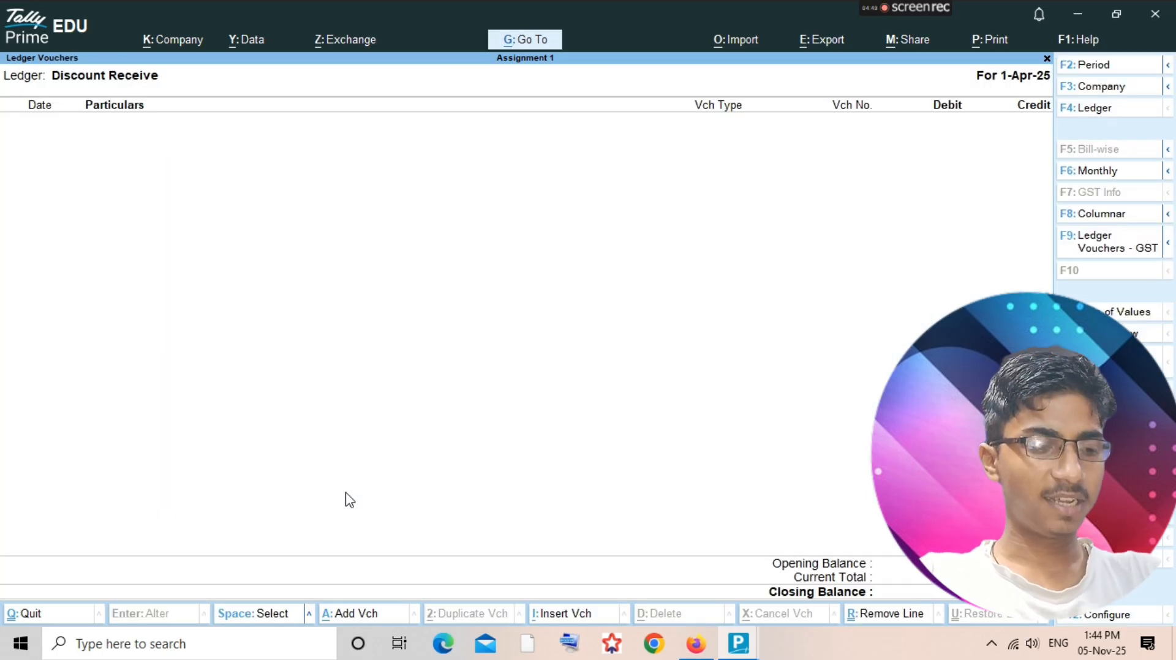
Start a receipt voucher for the 9-4-2018 discount in the assignment PDF and credit Discount Receive with 1000.
key(a)
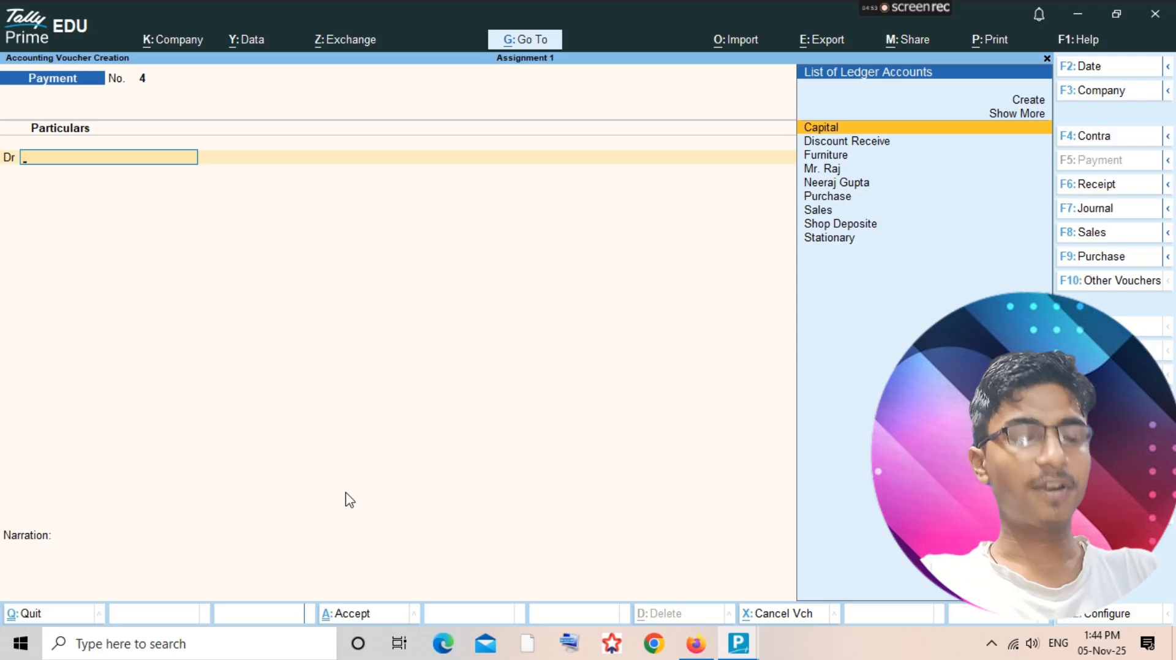
key(alt+Tab)
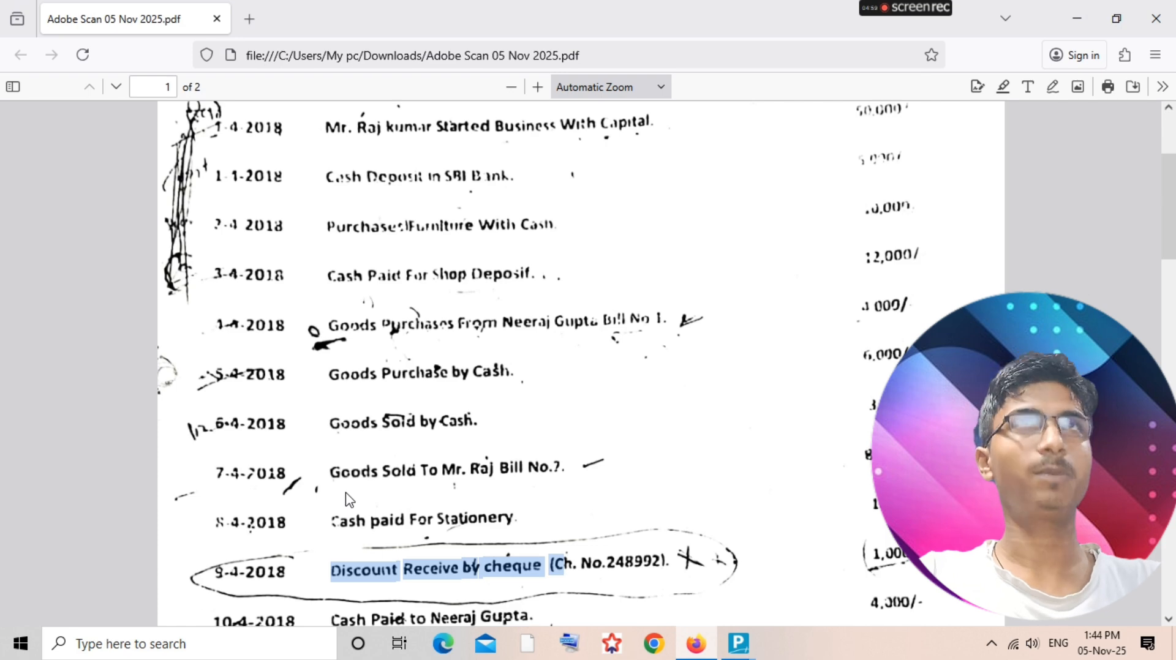
key(alt+Tab)
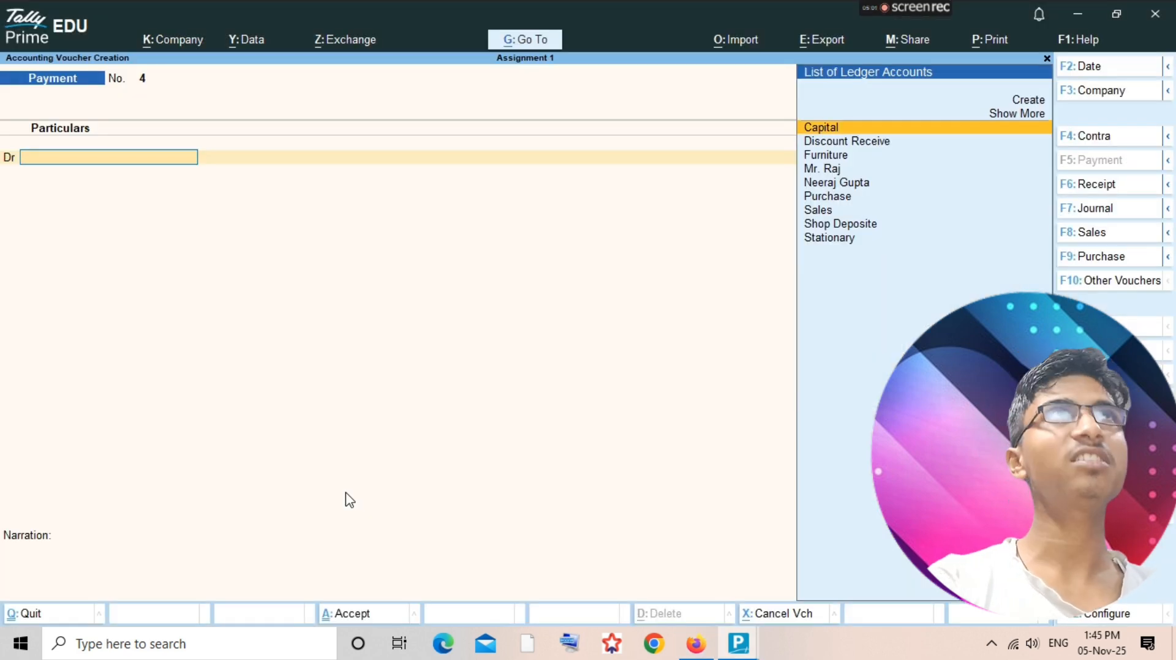
key(F6)
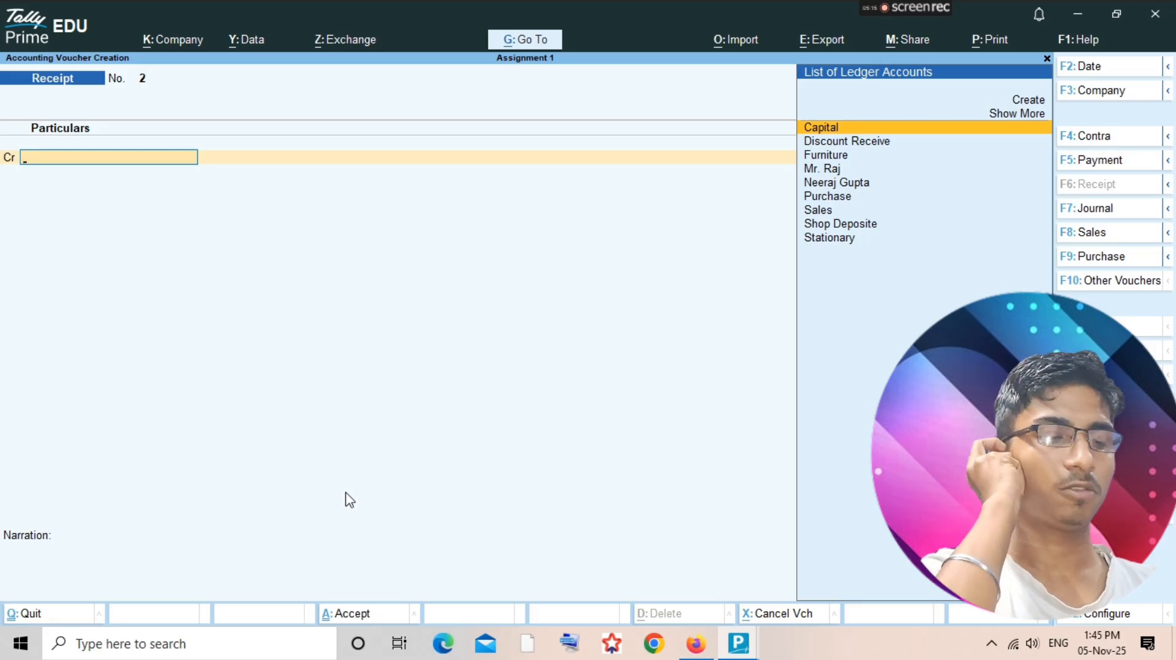
text(Disco)
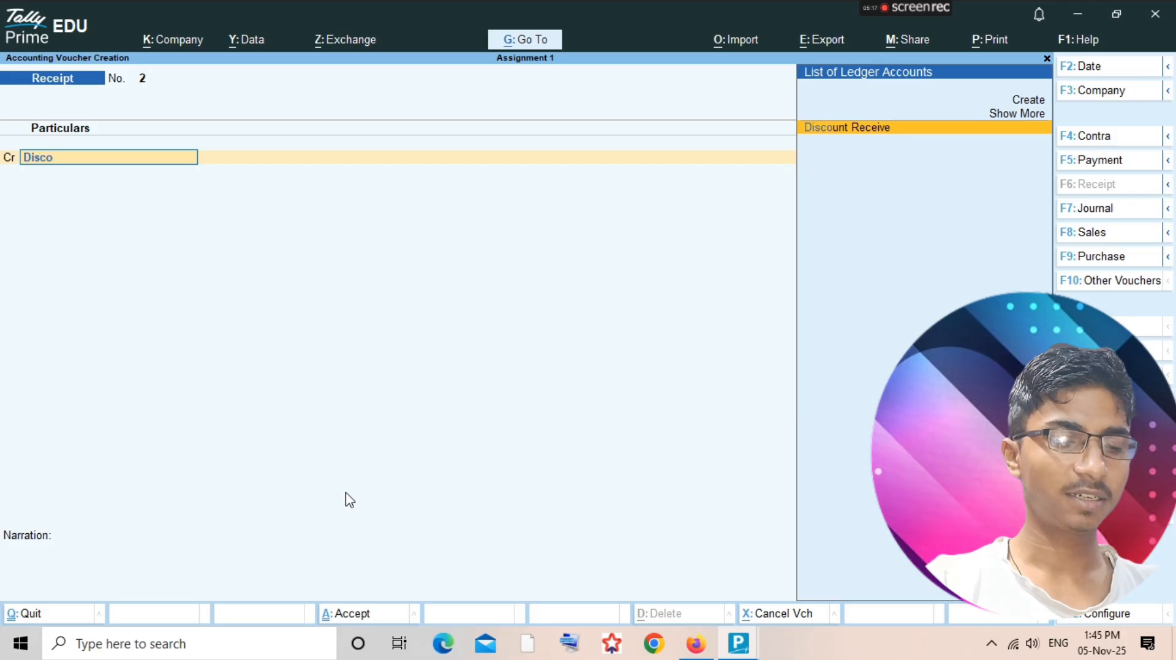
text(unt)
key(Return)
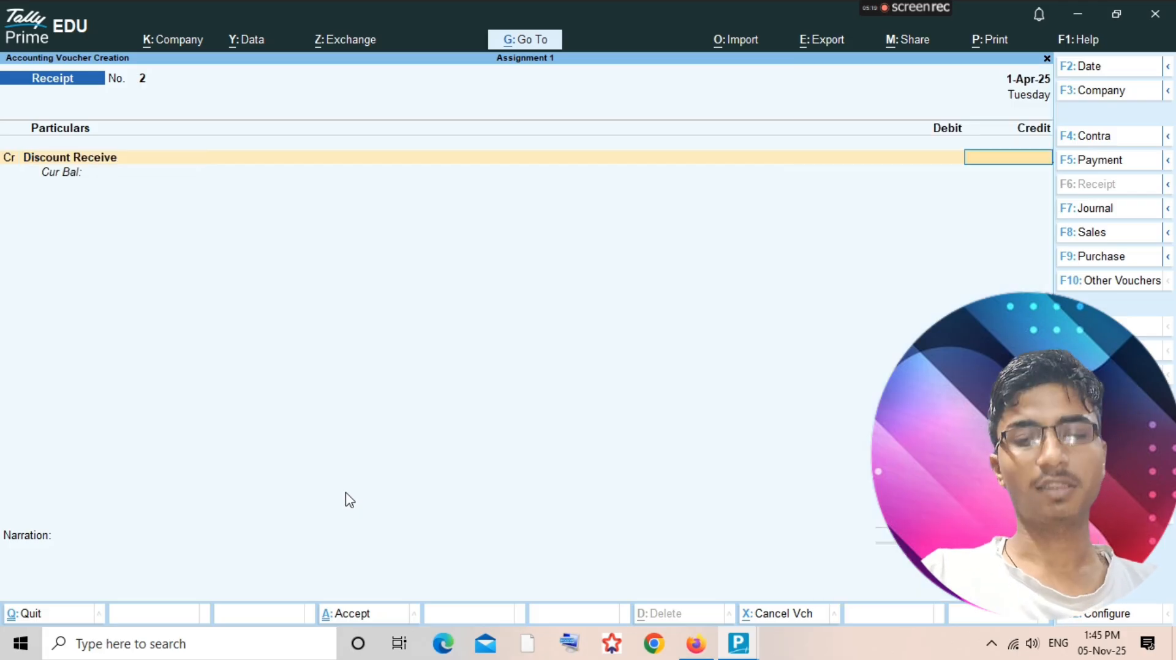
text(1000)
key(Return)
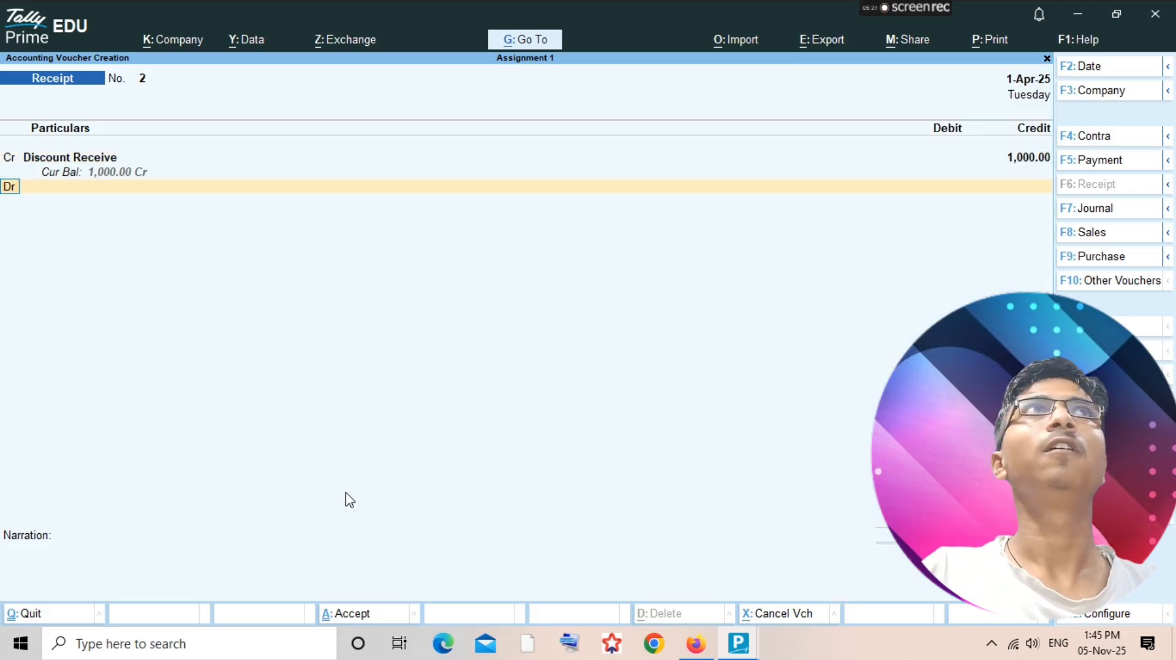
Debit Sbi Bank with 1,000.00 in the receipt voucher and save it.
key(Return)
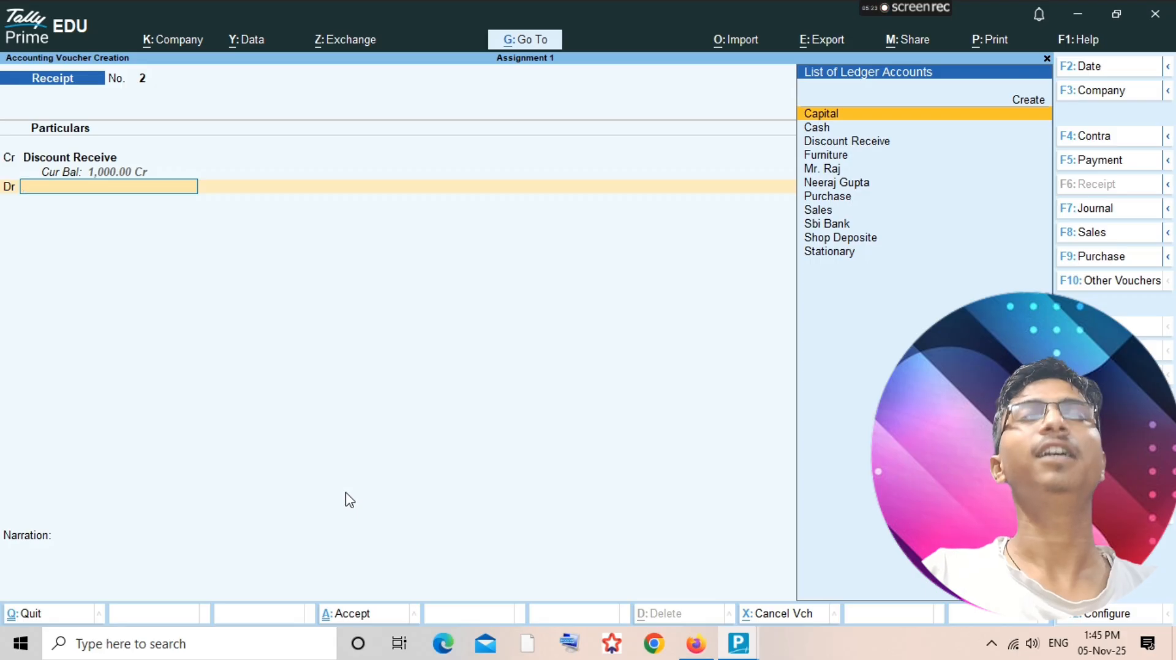
key(Down)
key(Down)
key(Down)
key(Down)
key(Down)
key(Down)
key(Down)
key(Down)
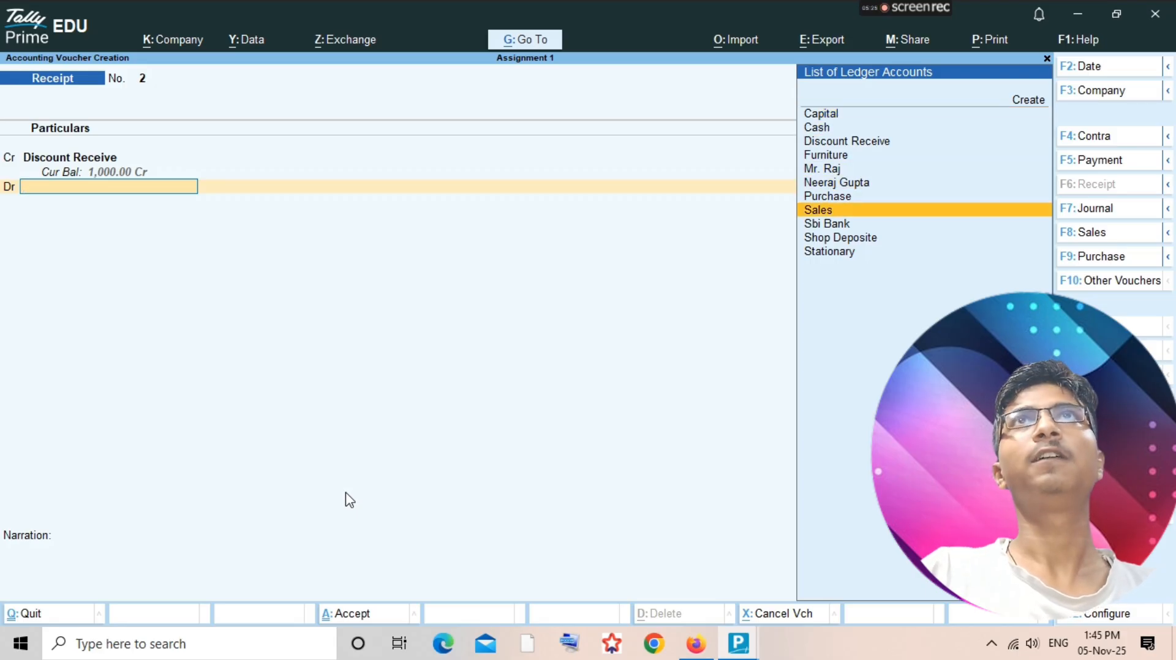
key(Return)
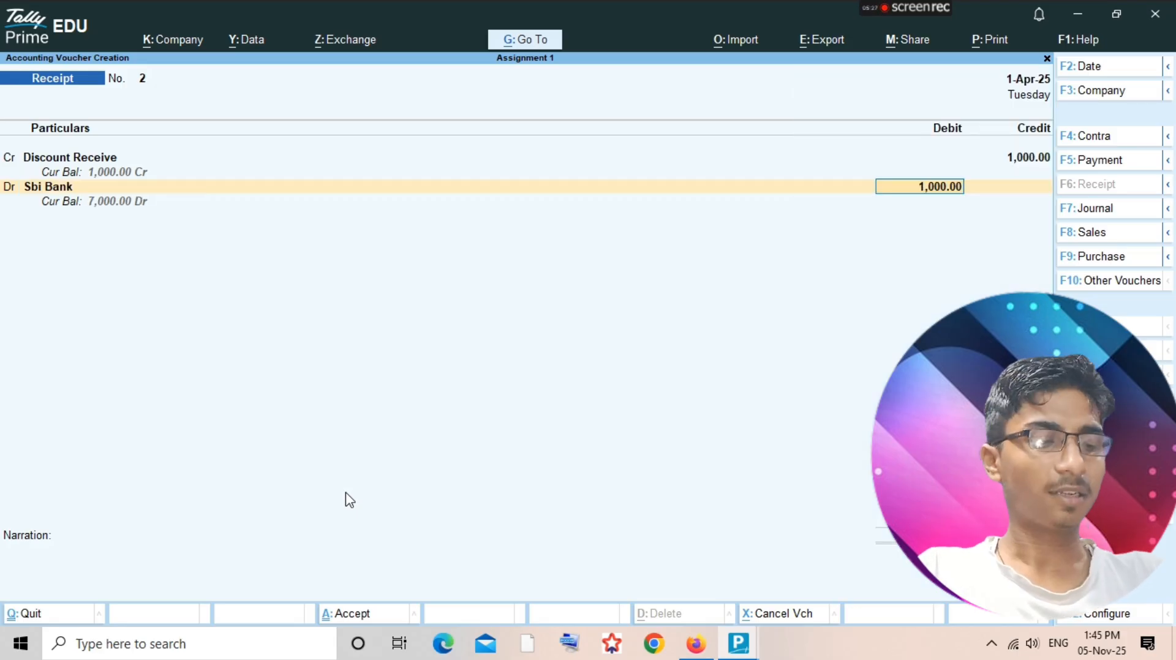
key(ctrl+a)
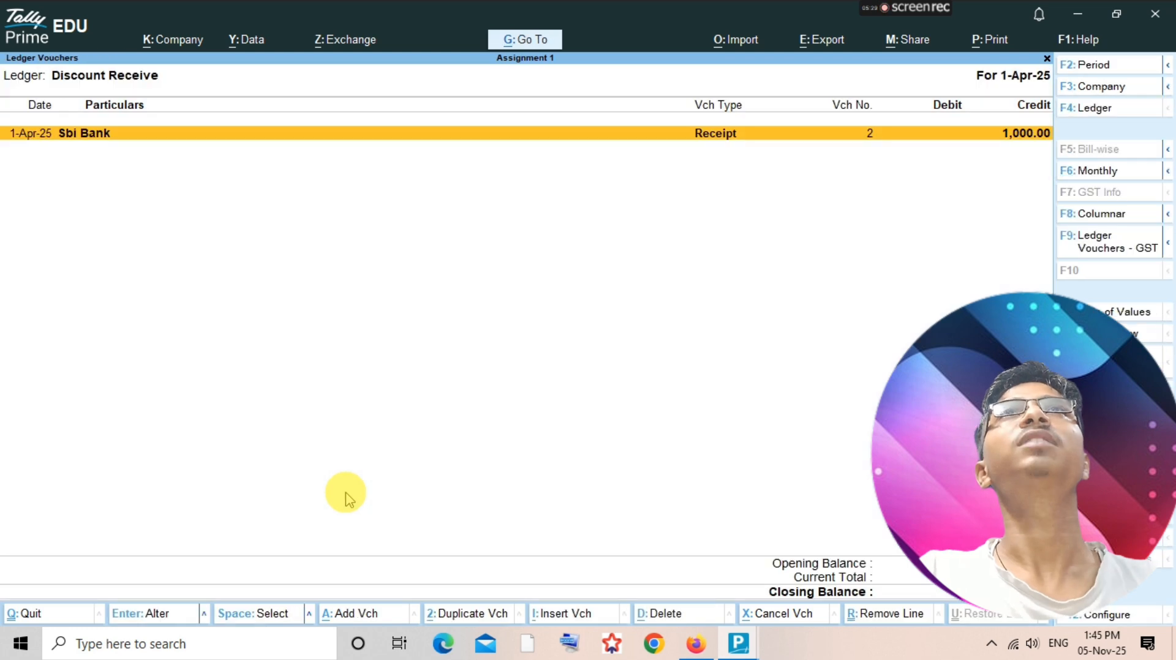
Return to the ledger list, then switch to Firefox and highlight the 10-4-2018 cash payment in the assignment PDF.
key(Escape)
key(alt+Tab)
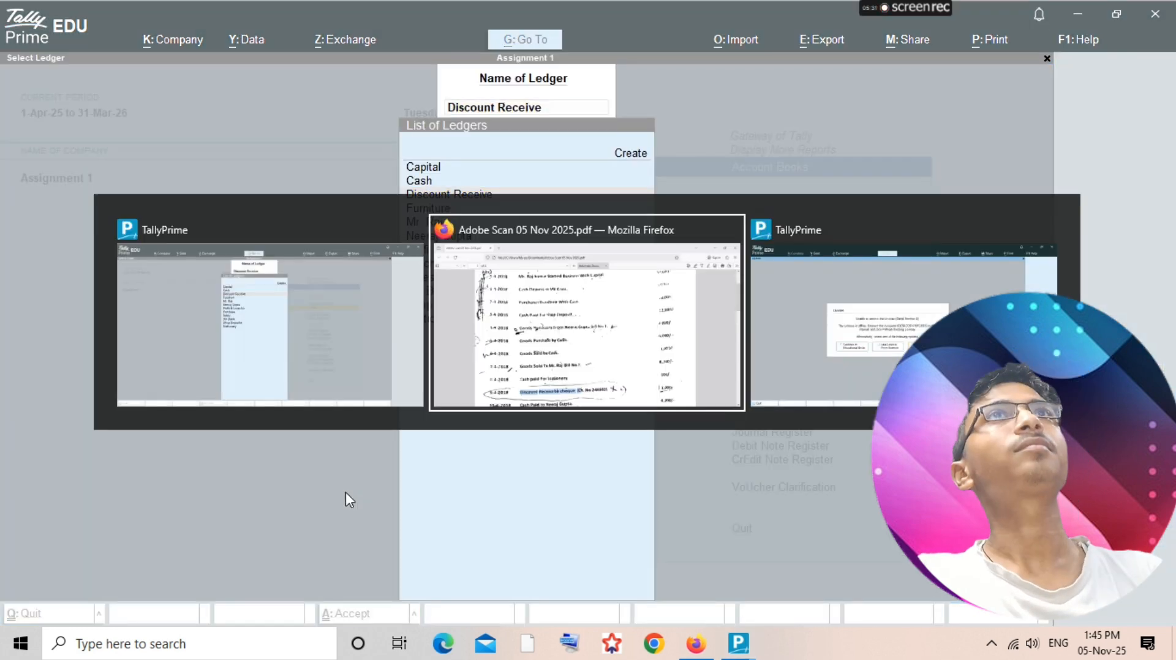
scroll(348, 499, down, 3)
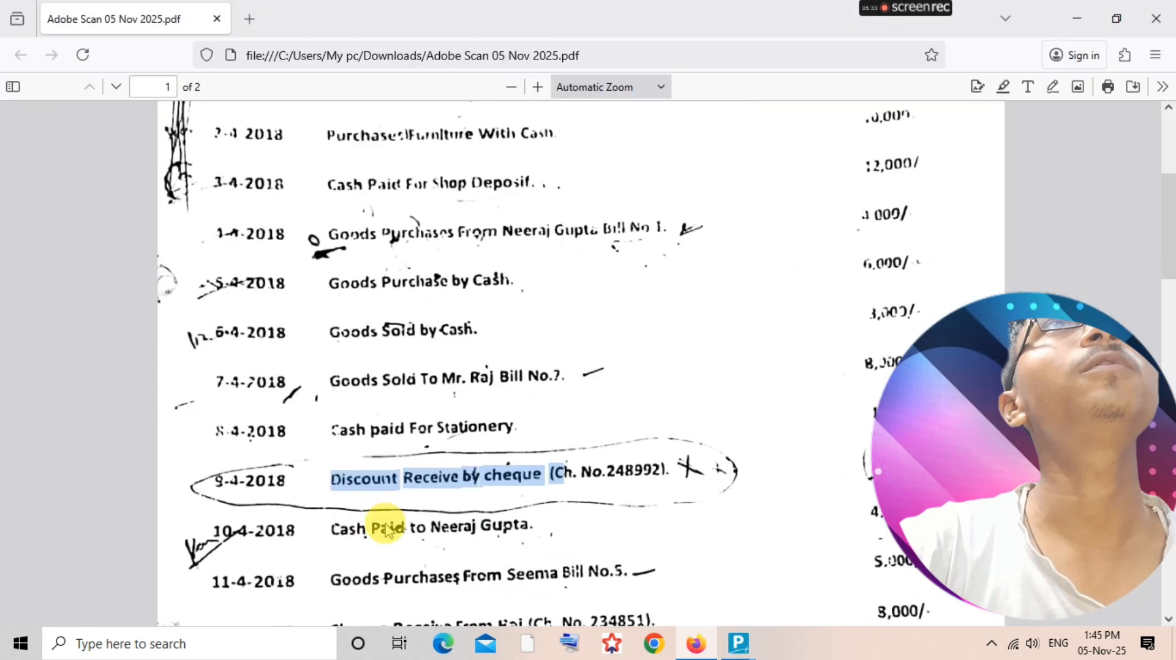
click(339, 447)
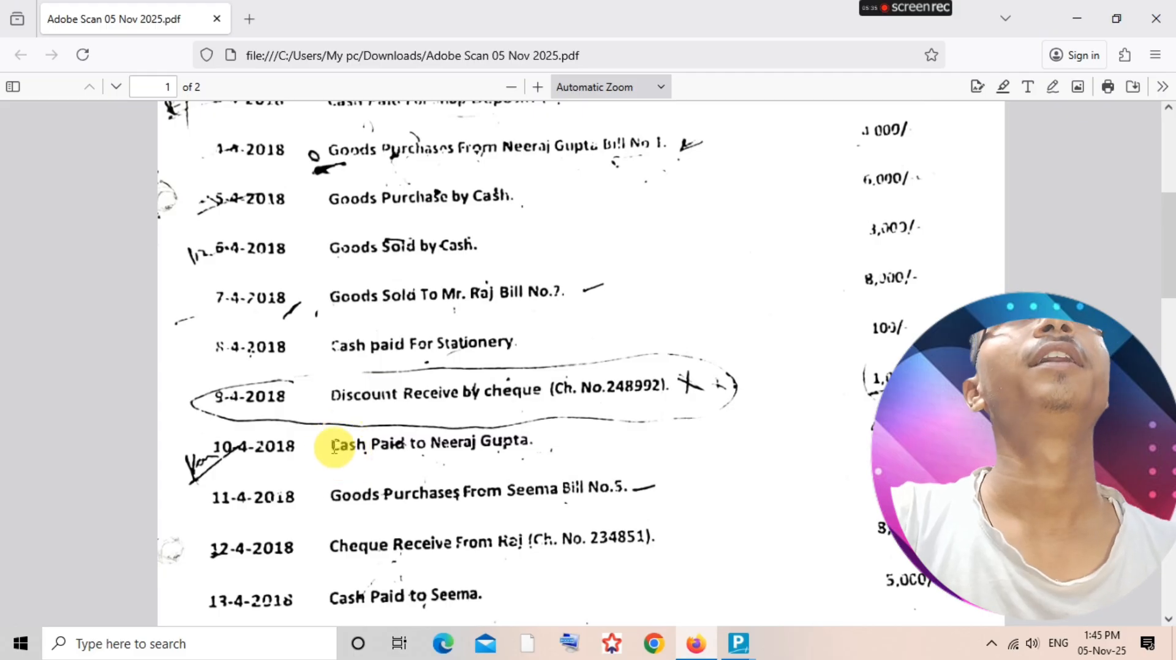
drag(339, 449, 525, 440)
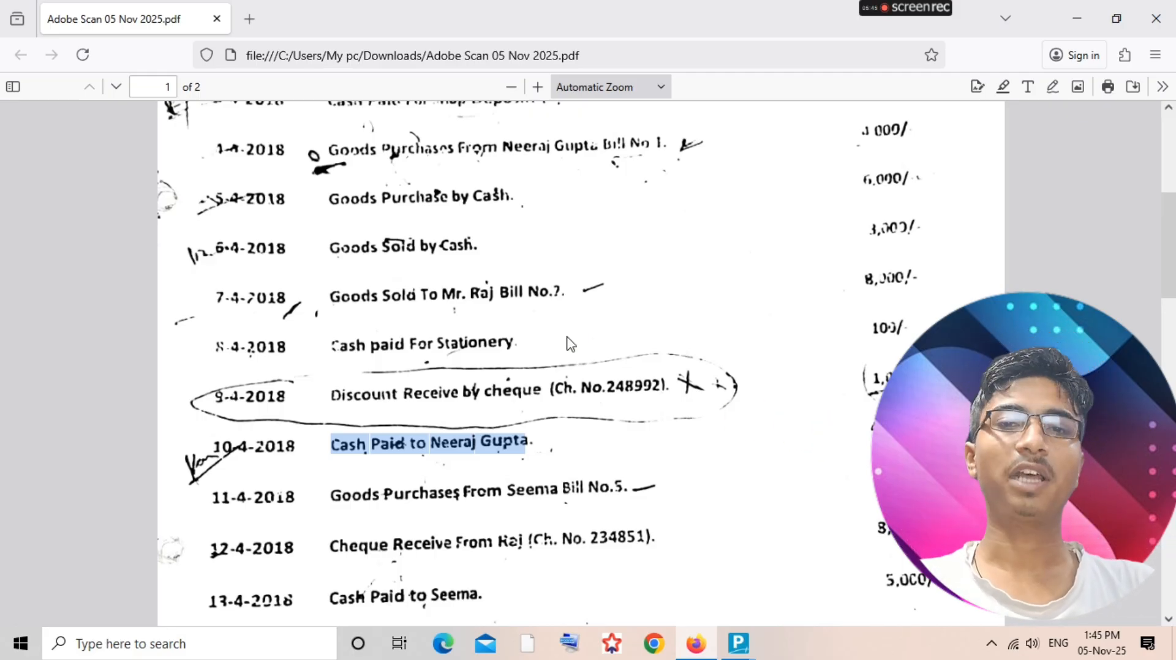
Switch to TallyPrime and open the voucher report of the supplier paid on 10-4-2018.
key(alt+Tab)
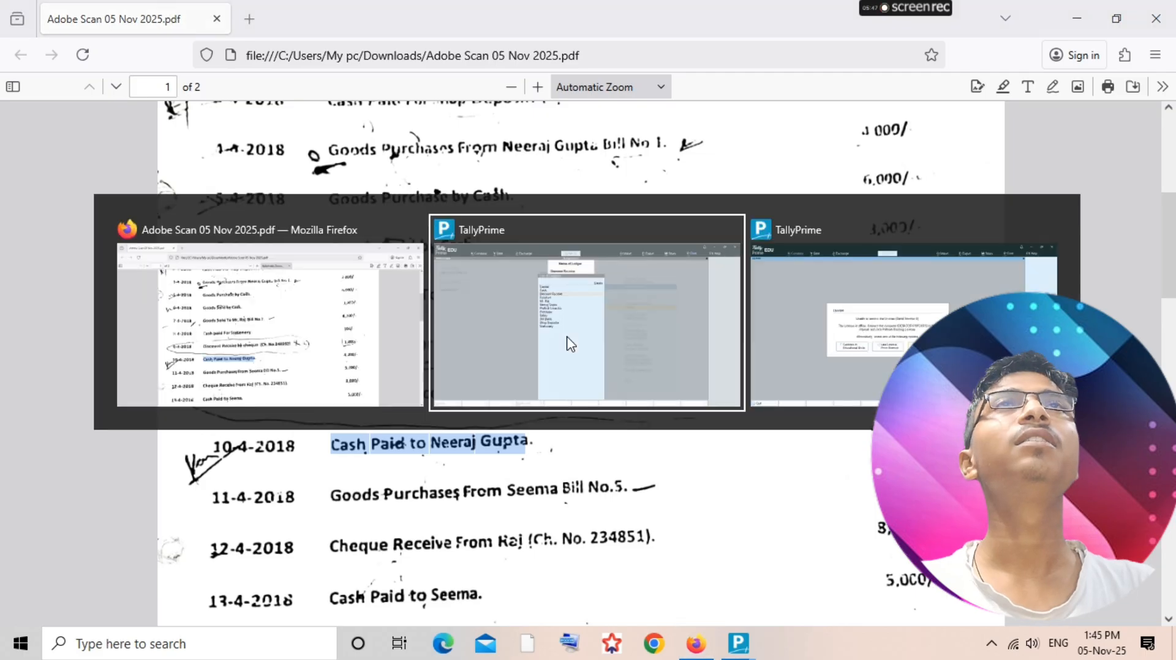
text(Neer)
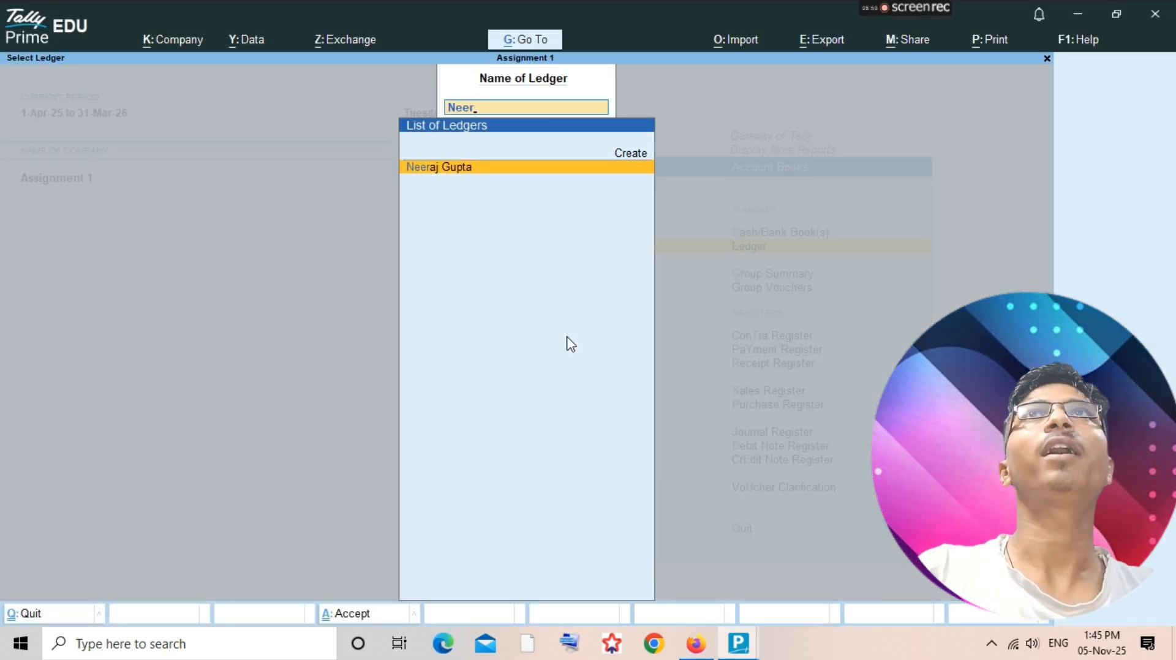
key(Return)
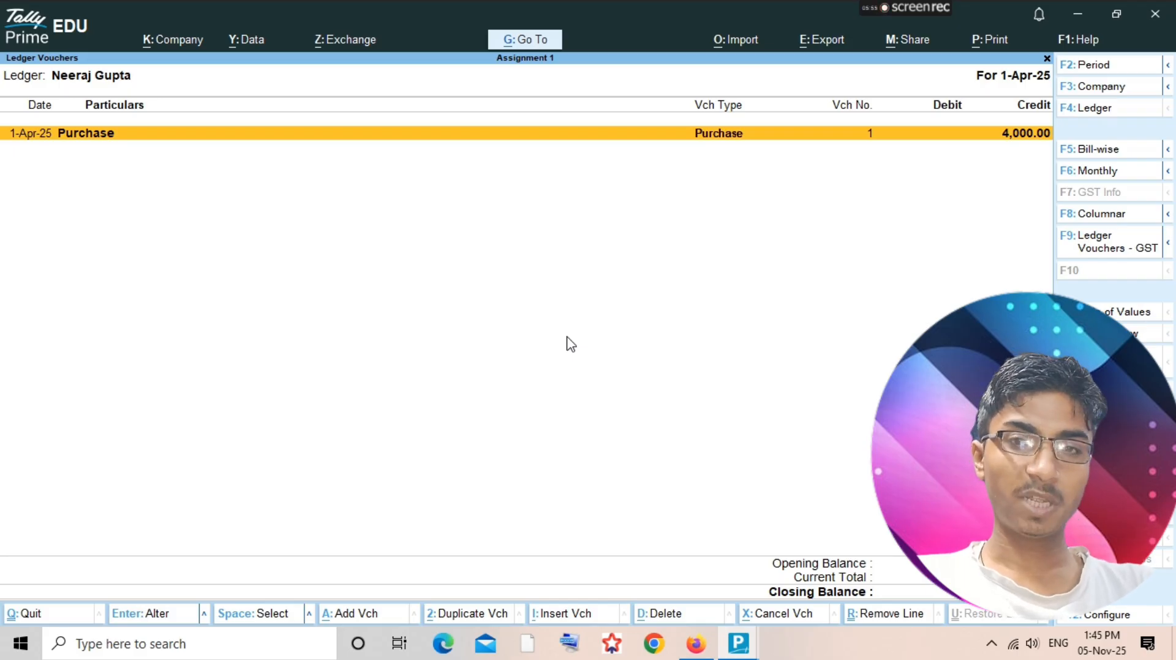
Add a payment voucher from the supplier's report and debit the supplier's ledger with 4000.
key(alt+a)
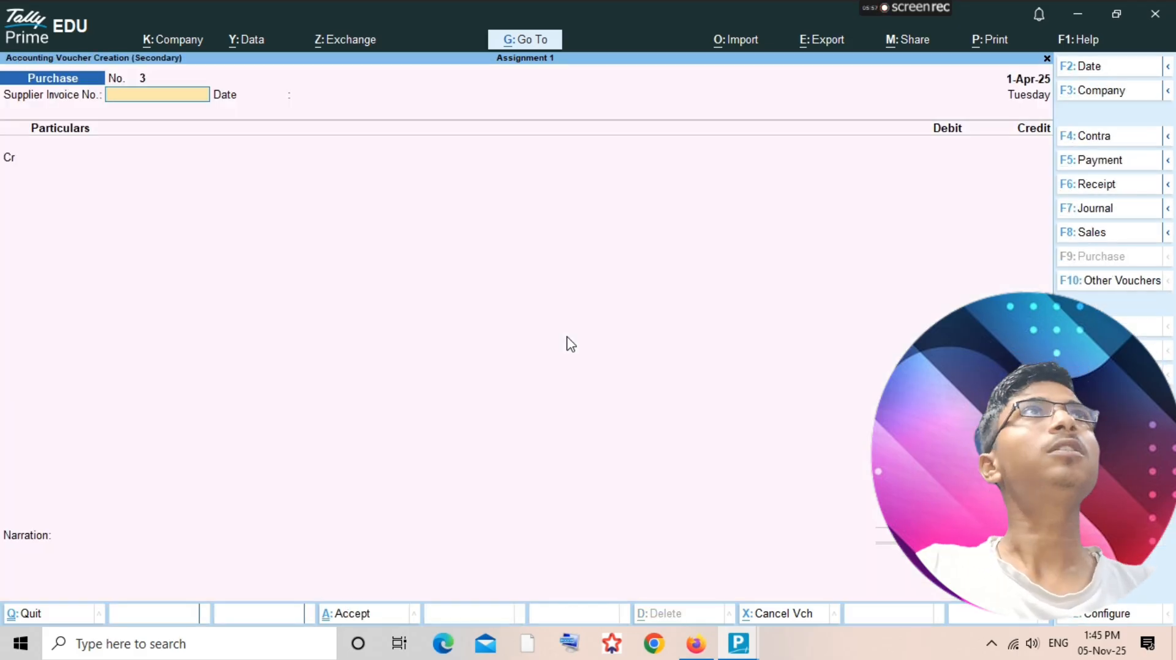
key(F5)
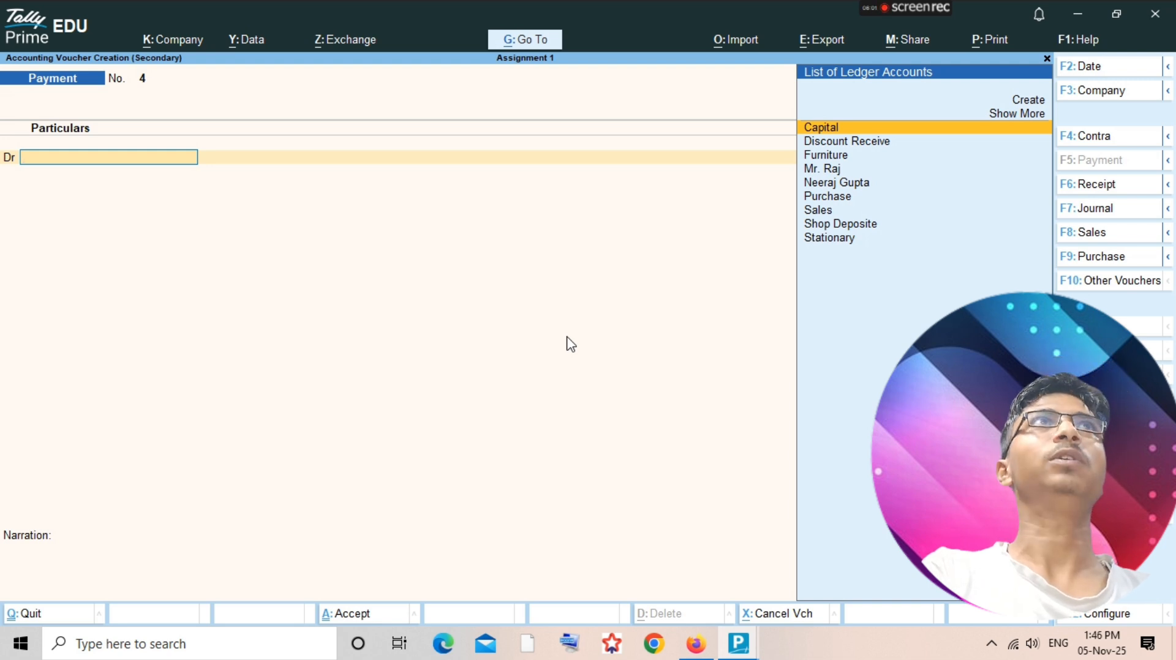
text(N)
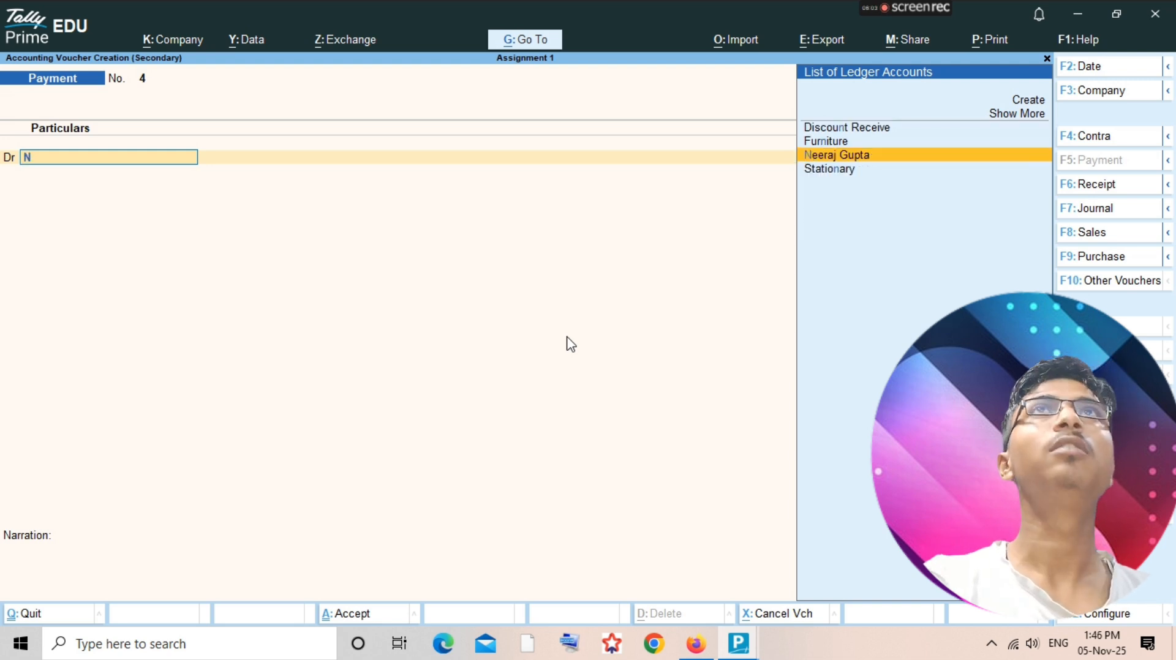
click(569, 345)
text(ee)
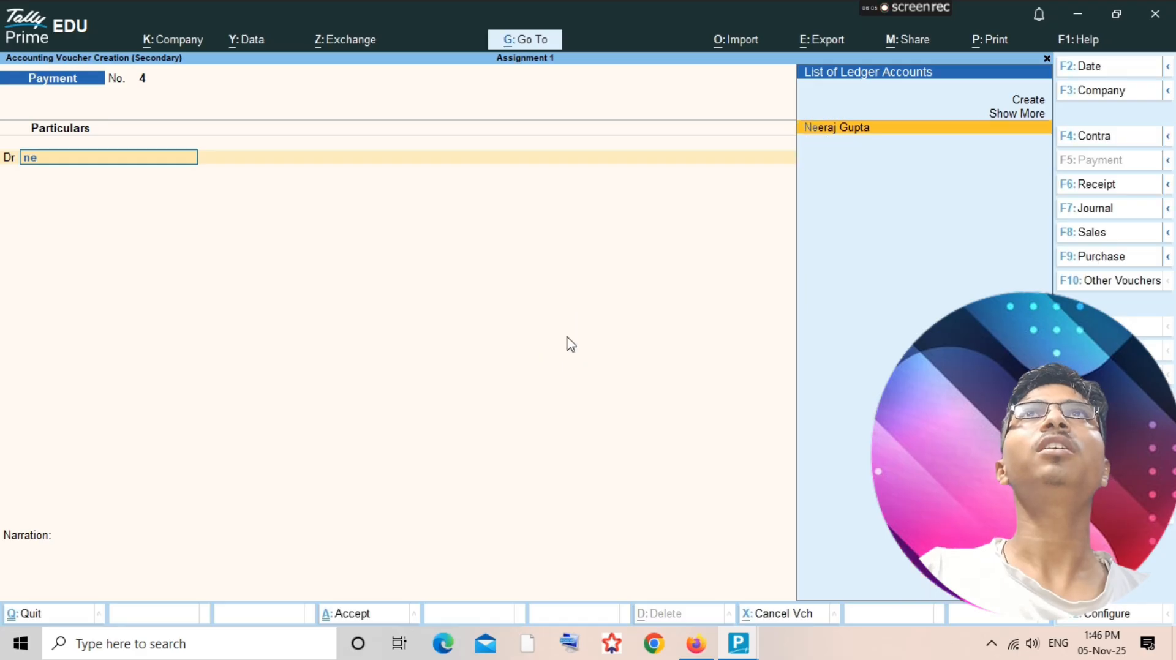
key(Return)
text(40000)
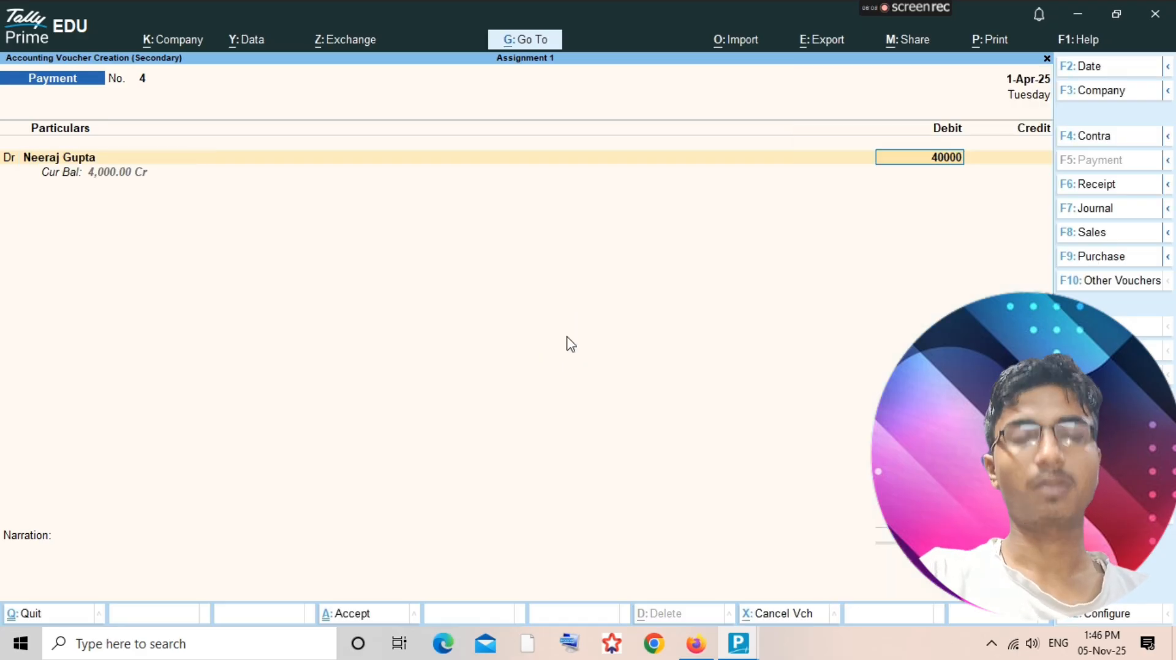
key(BackSpace)
key(Return)
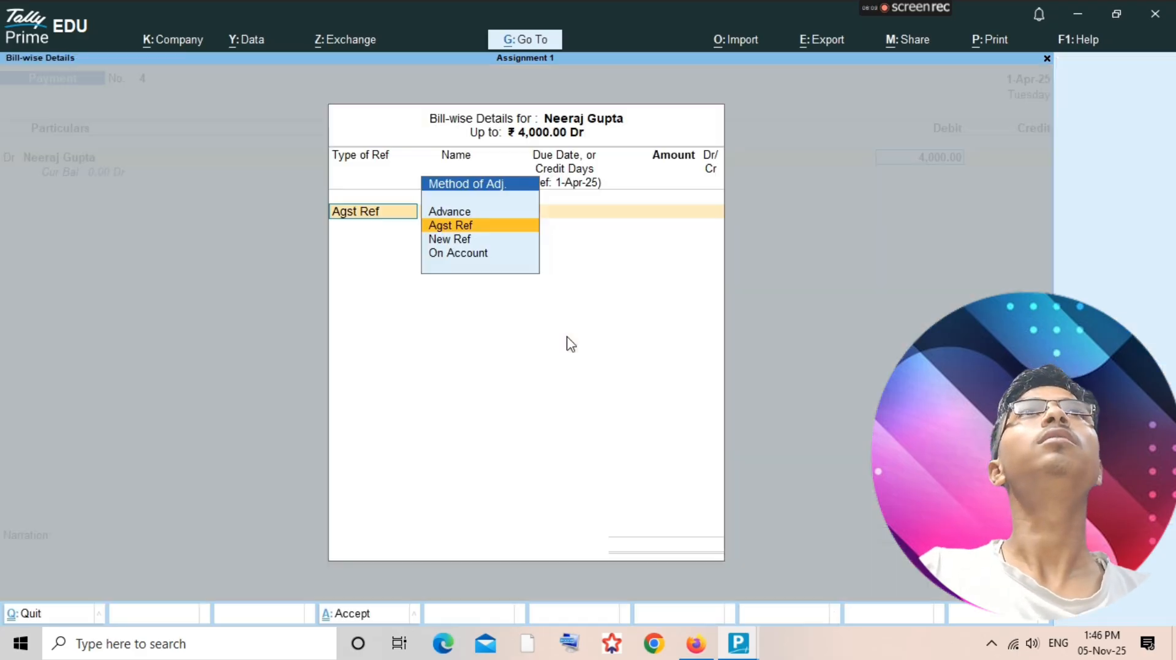
Allocate the payment as Agst Ref to bill 1, credit Cash with 4,000.00, and save the voucher.
key(Return)
key(Return)
key(Return)
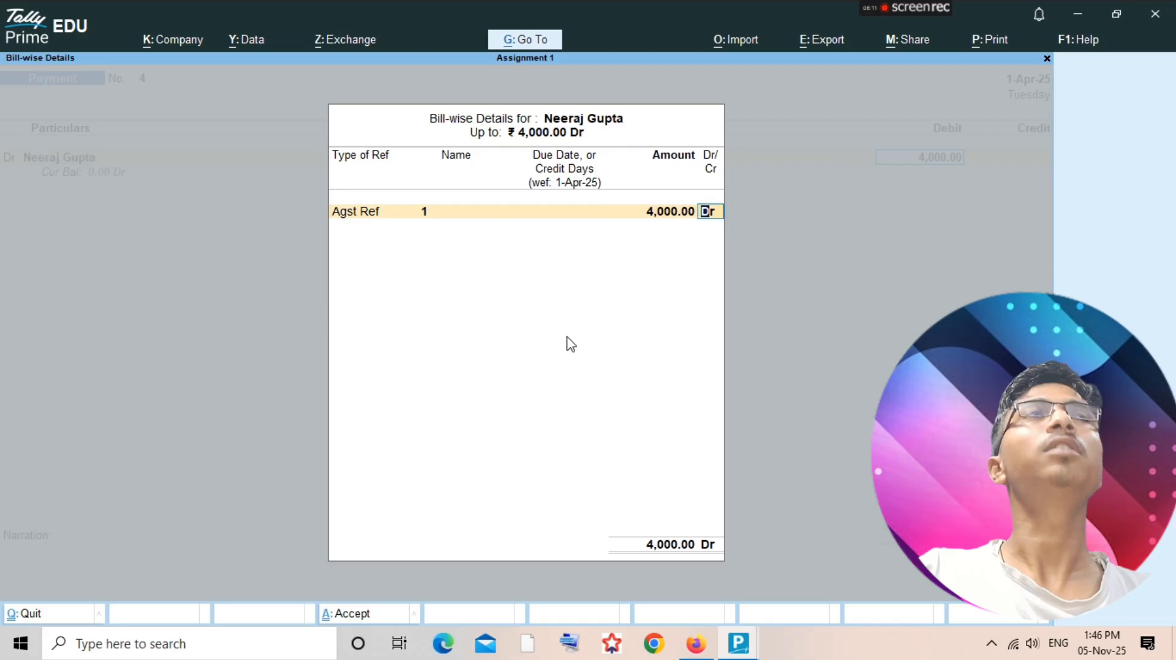
key(Return)
text(cash)
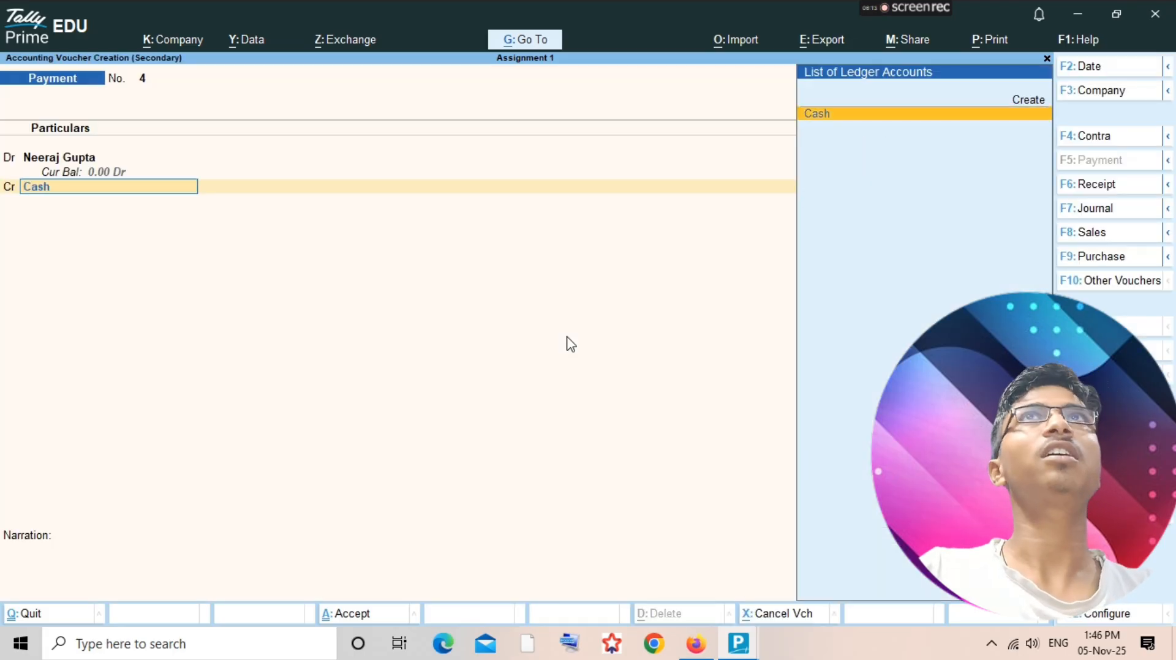
key(Return)
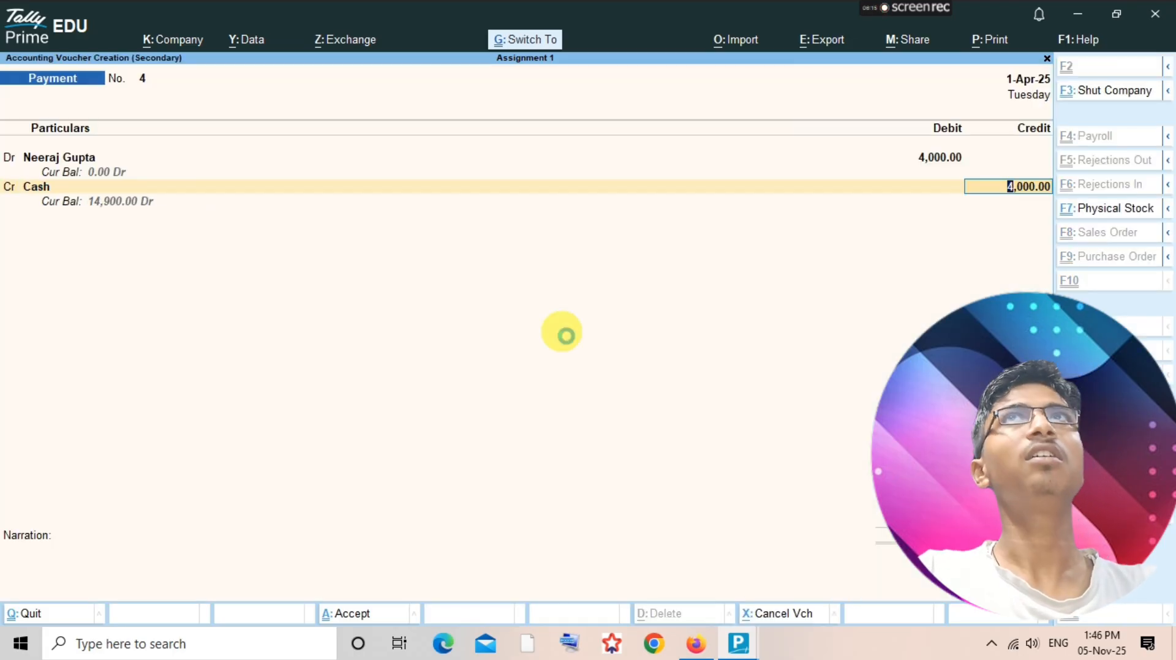
key(ctrl+a)
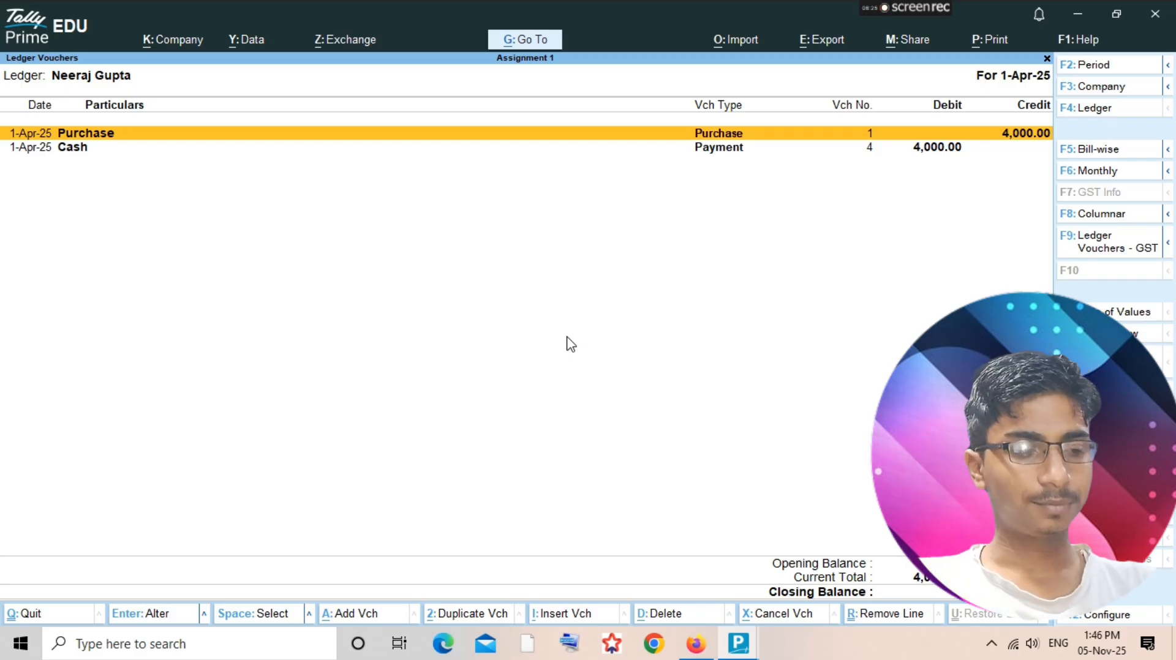
Check the 11-4-2018 goods purchase under Bill No. 5 in the assignment PDF in Firefox, then return to TallyPrime.
key(alt+Tab)
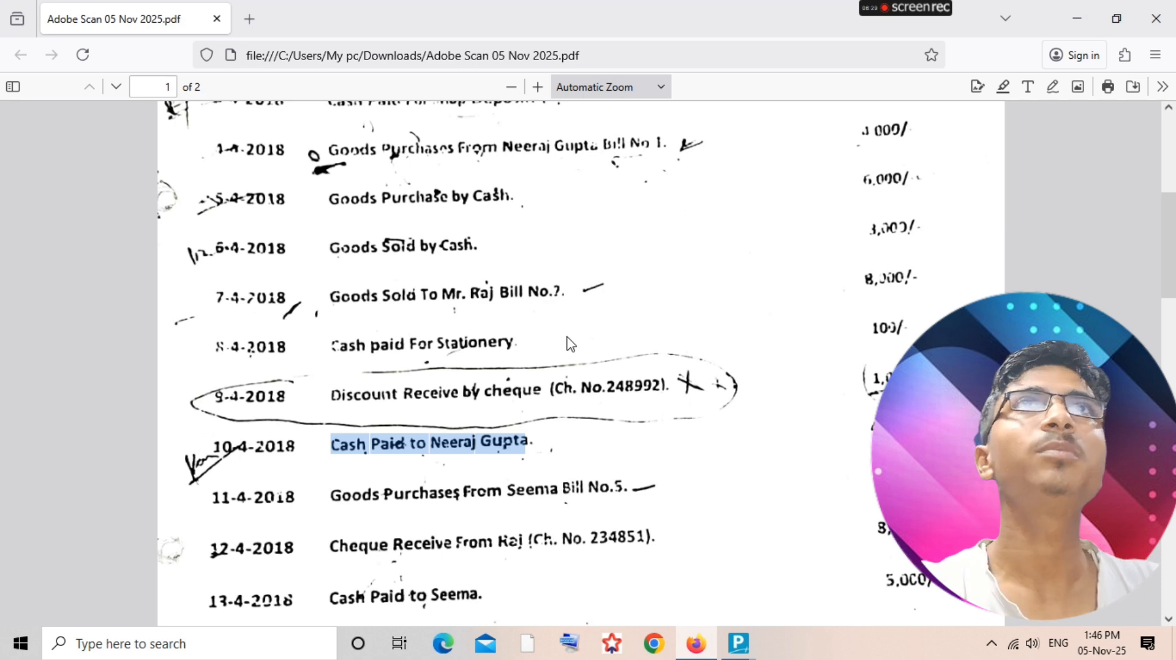
drag(331, 491, 344, 493)
click(335, 495)
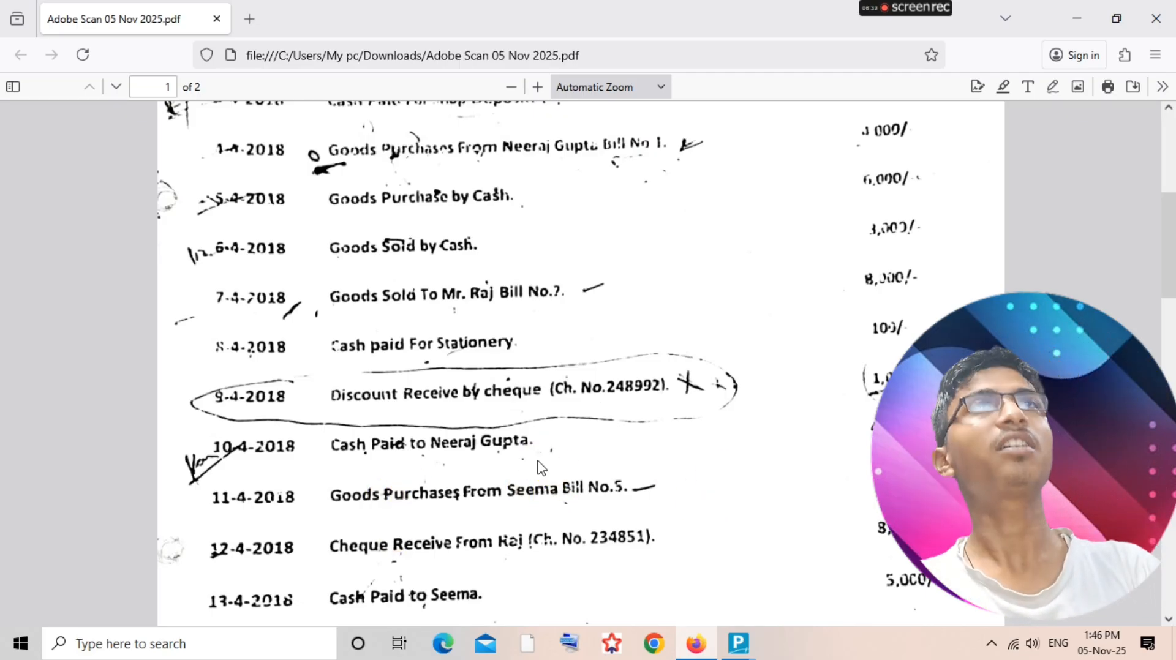
key(alt+Tab)
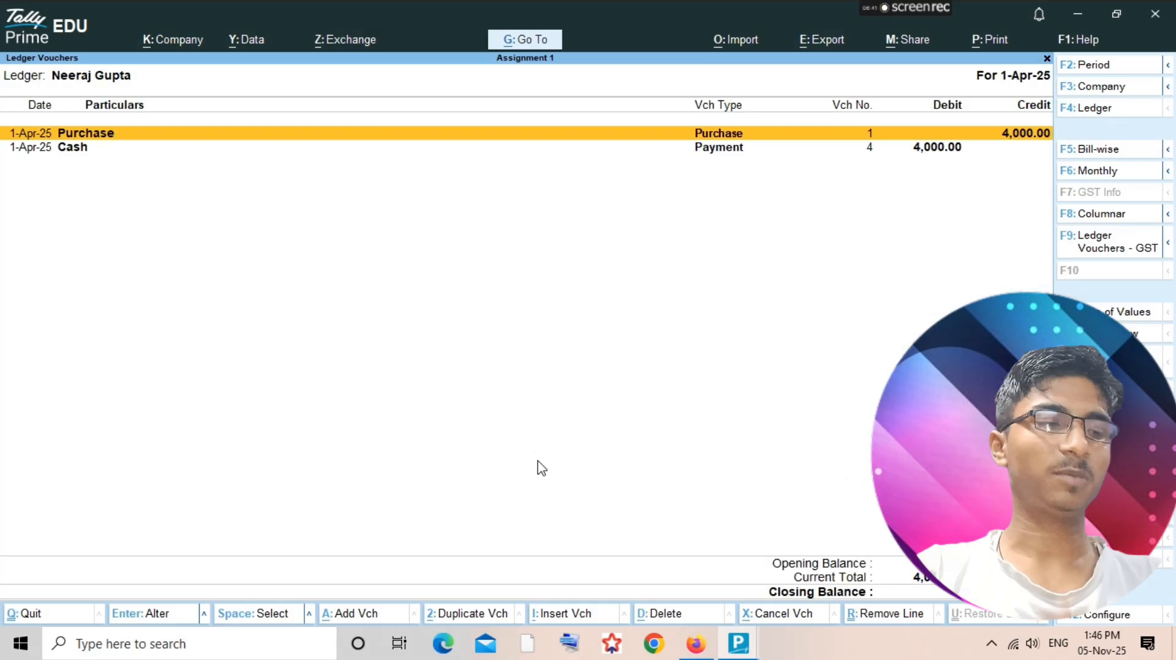
Create a ledger for the 11-4-2018 goods supplier under the Sundry Creditors group.
key(F4)
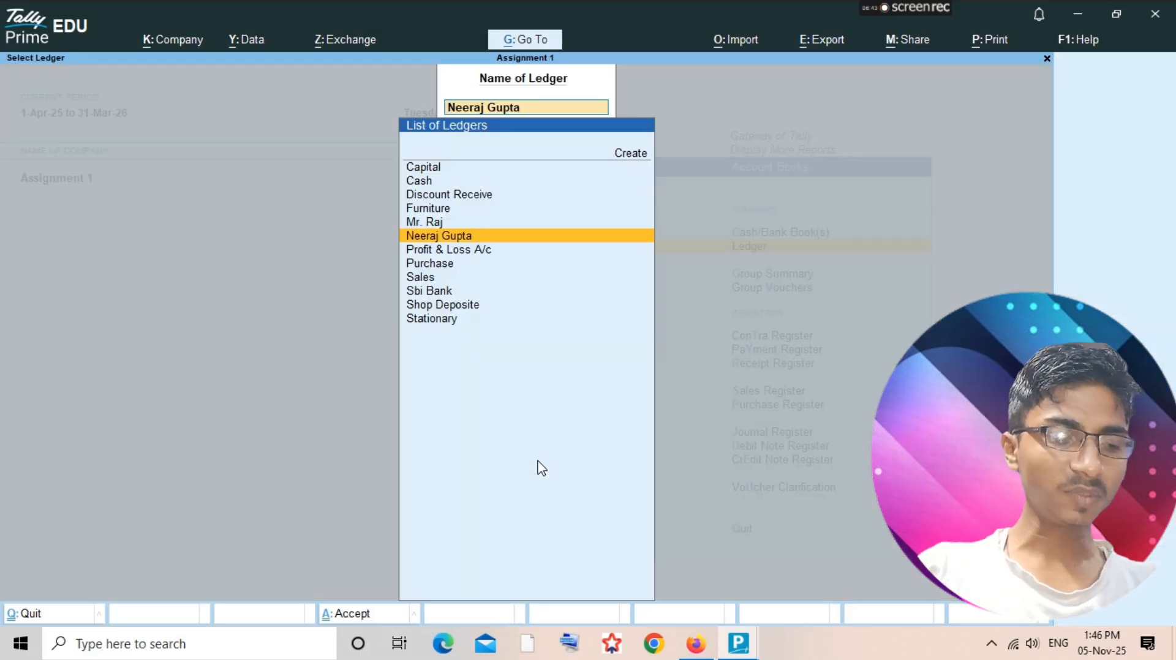
key(alt+c)
text(Seema)
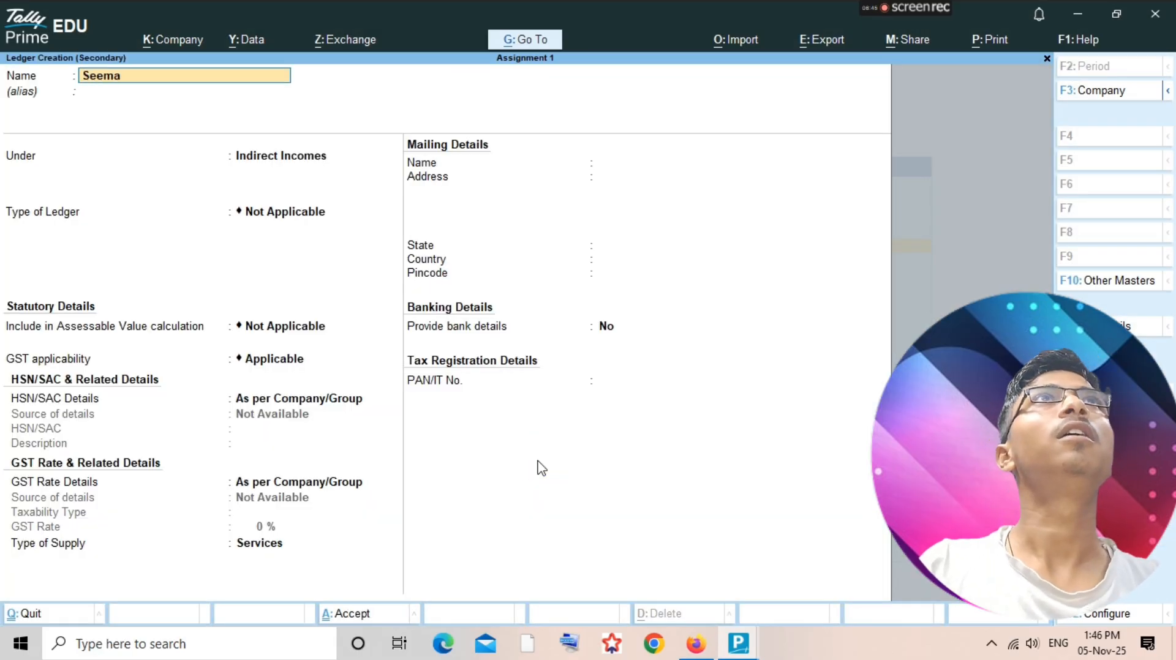
key(Return)
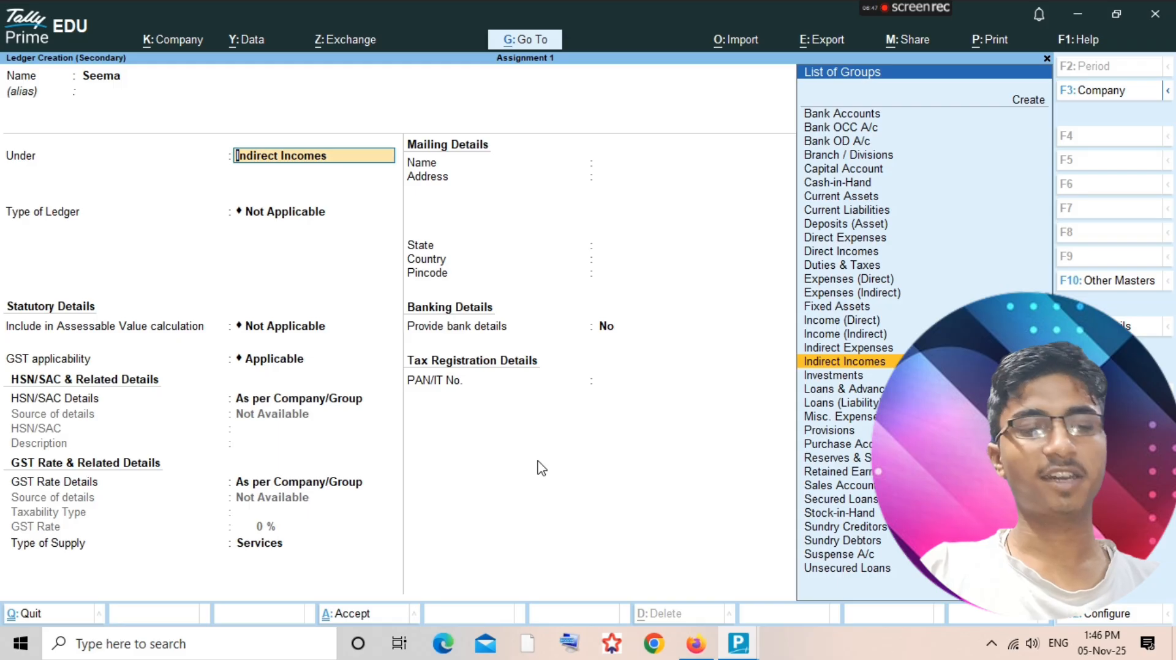
text(Sundry)
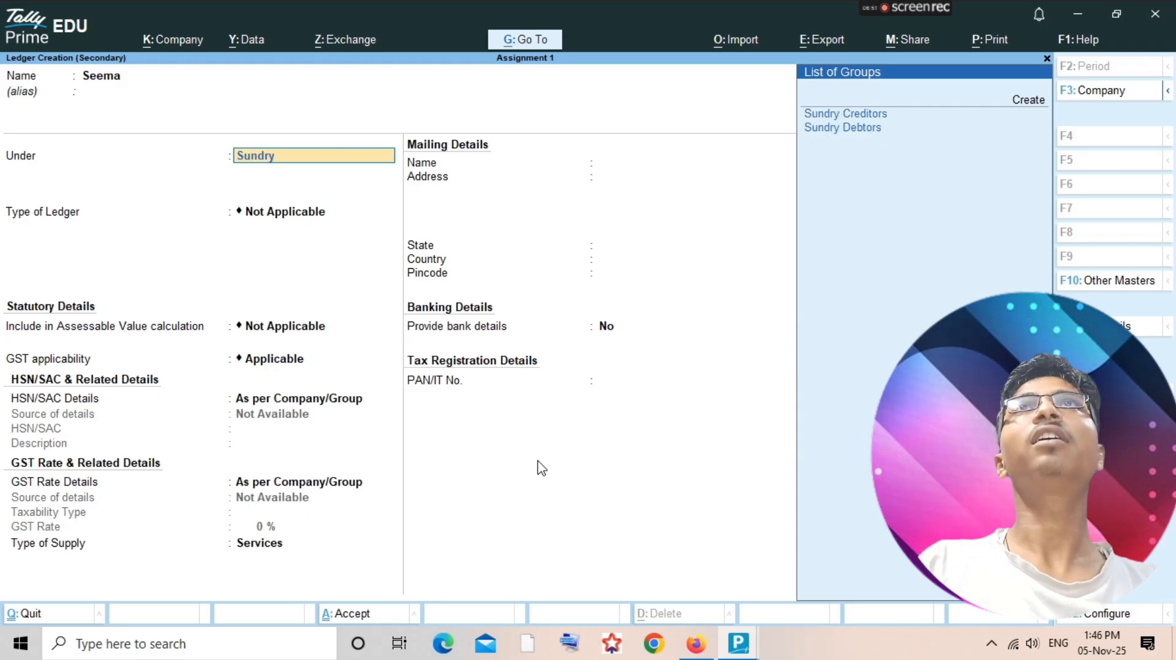
key(Down)
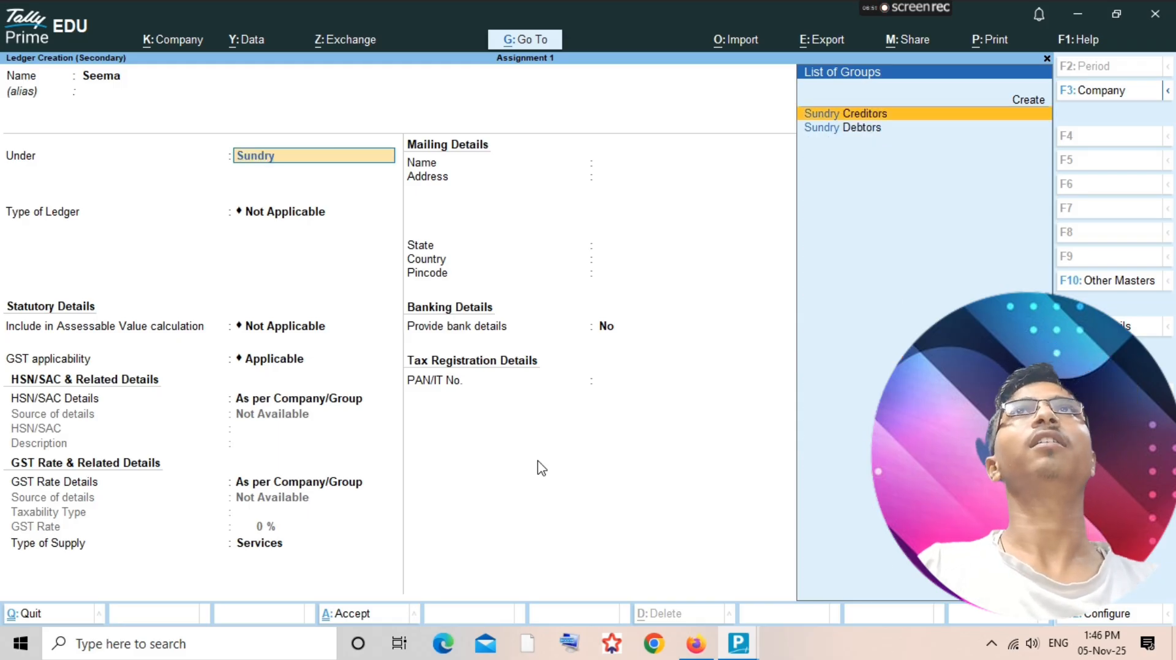
key(Return)
key(ctrl+a)
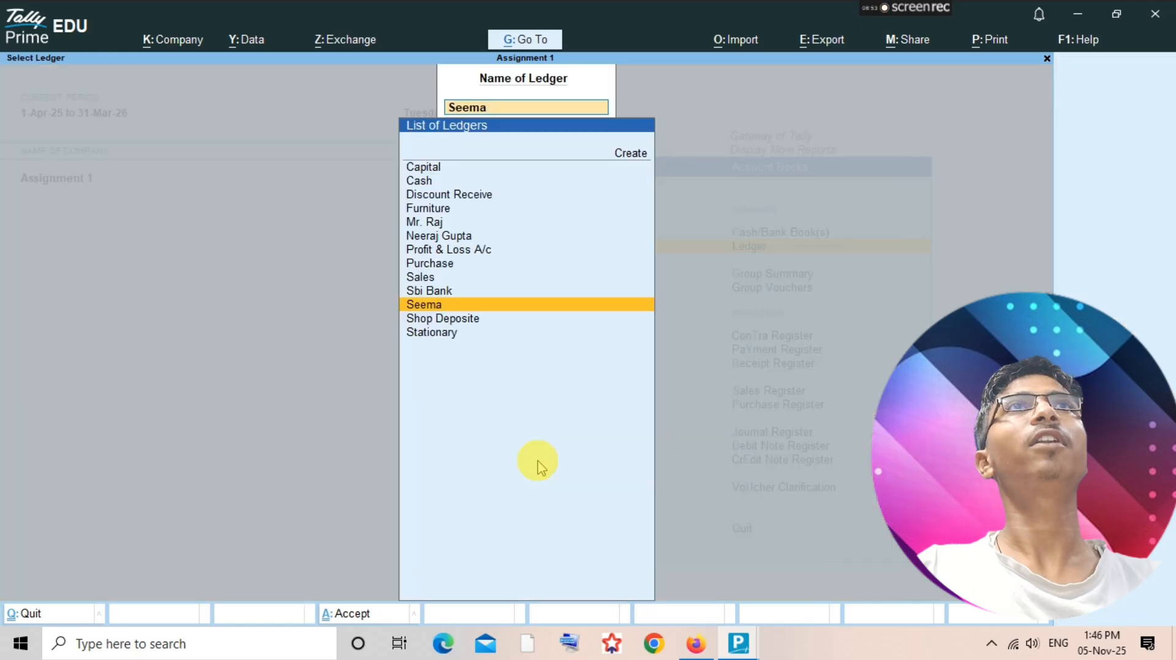
Open the new supplier's voucher report and add a purchase voucher in As Voucher mode.
key(Return)
key(alt+a)
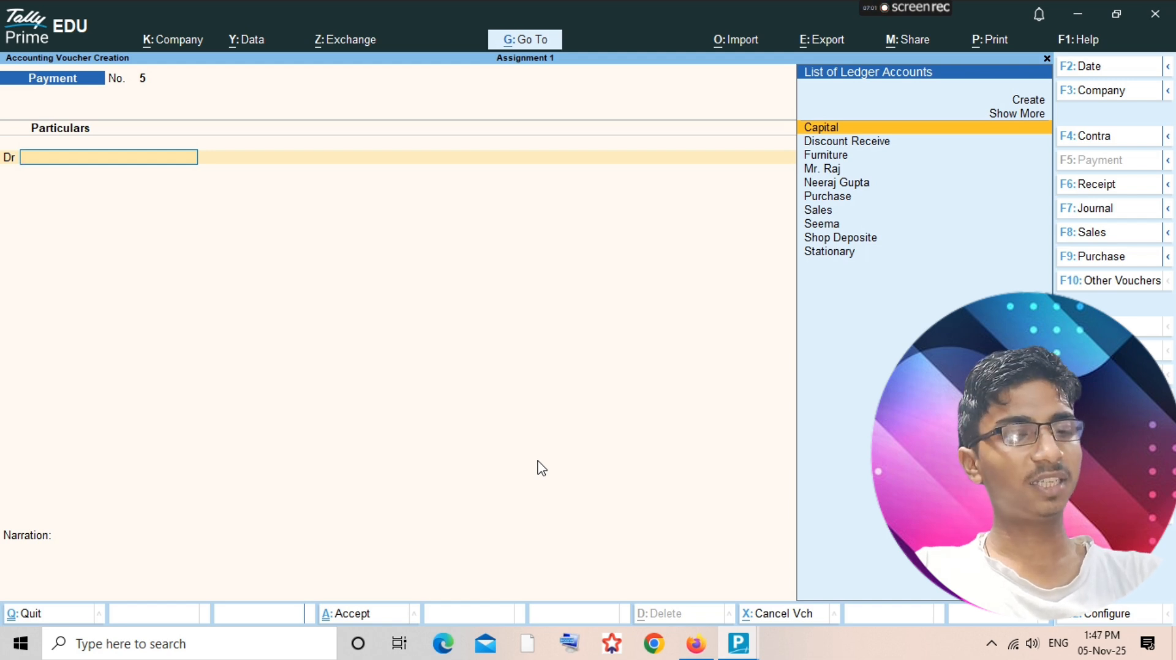
key(F9)
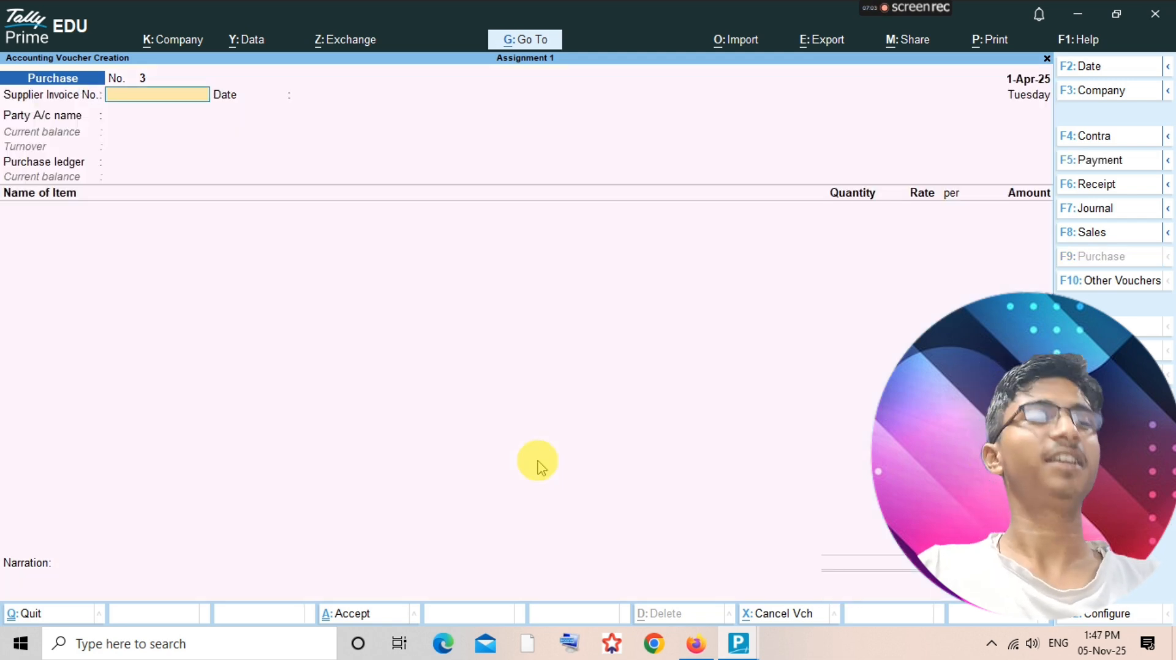
key(ctrl+h)
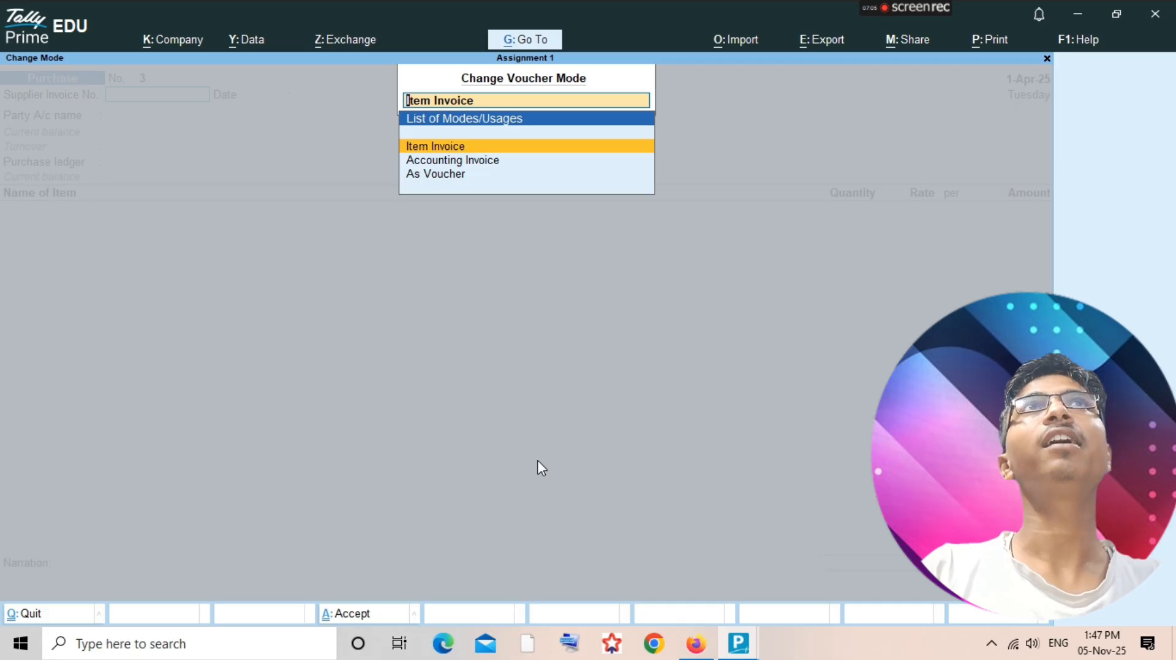
key(Down)
key(Down)
key(Return)
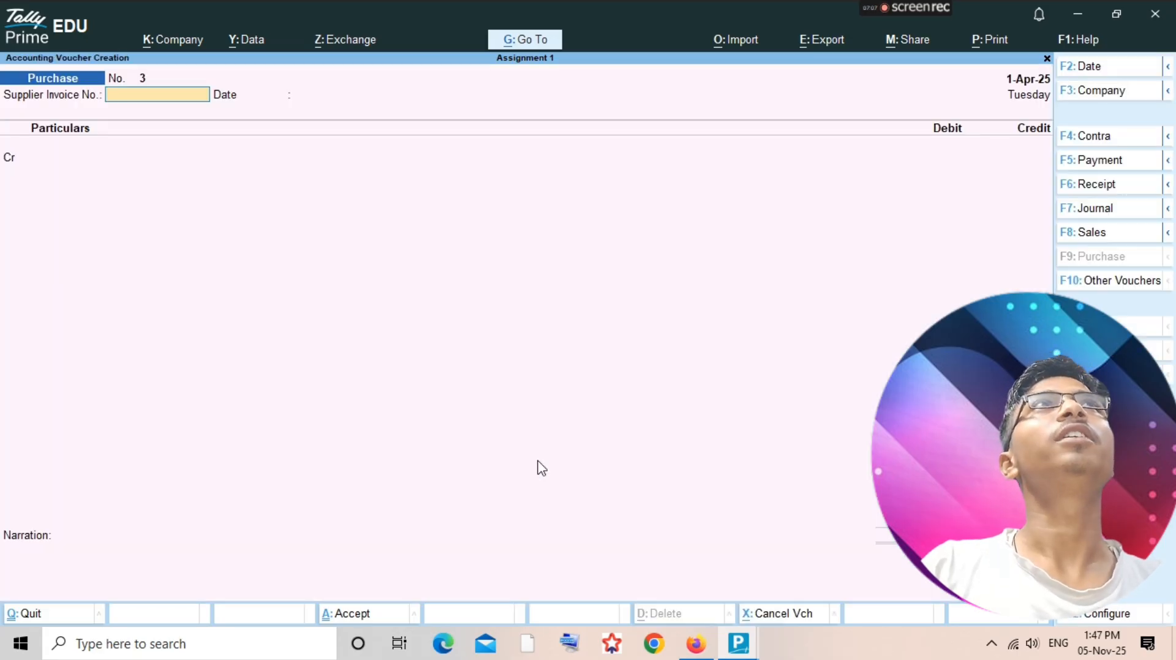
Leave the supplier invoice number and date blank, select the new supplier as the credit ledger, and accept the receipt and party details unchanged.
key(Return)
key(Return)
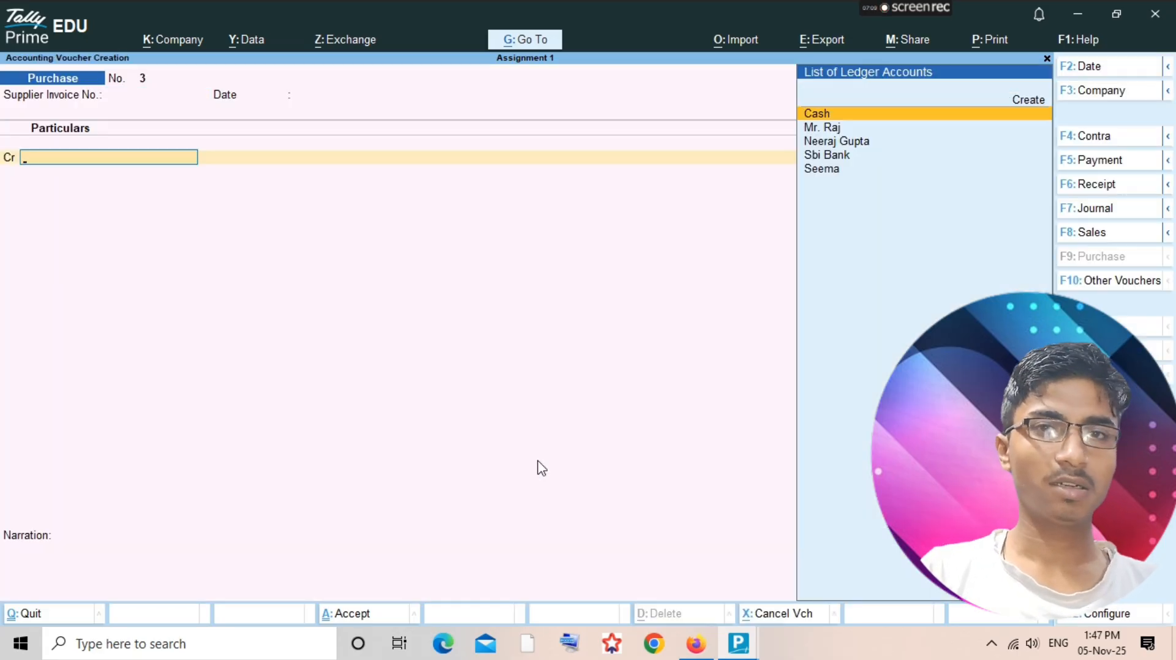
text(S)
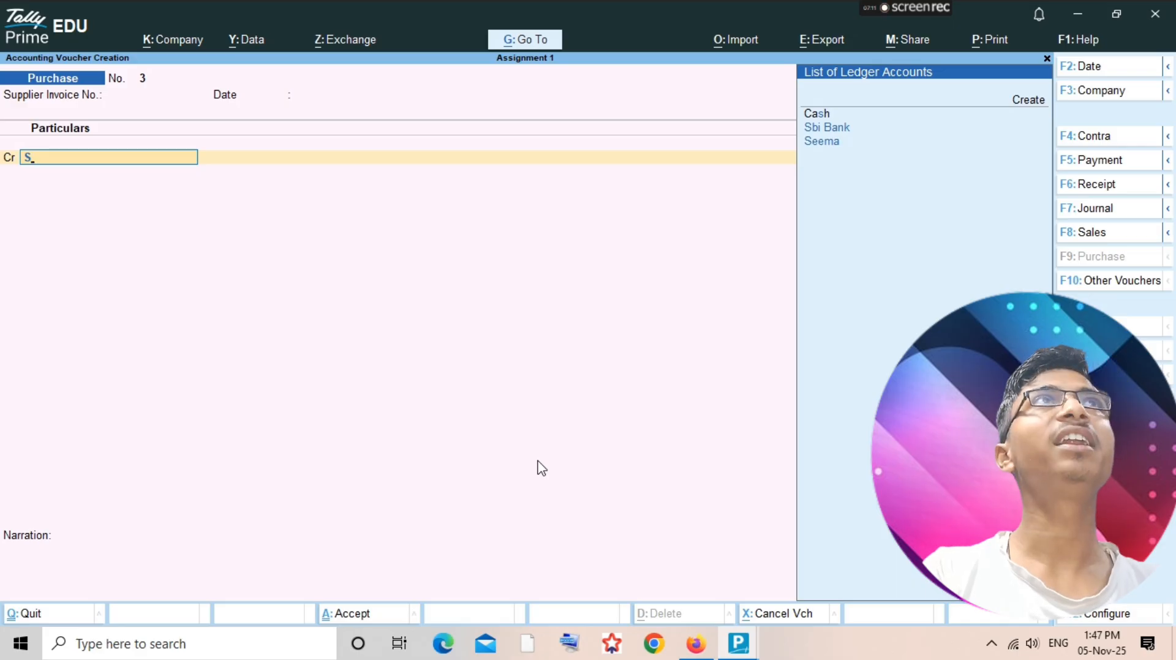
text(eema)
key(Return)
key(Return)
key(Return)
key(Return)
key(Return)
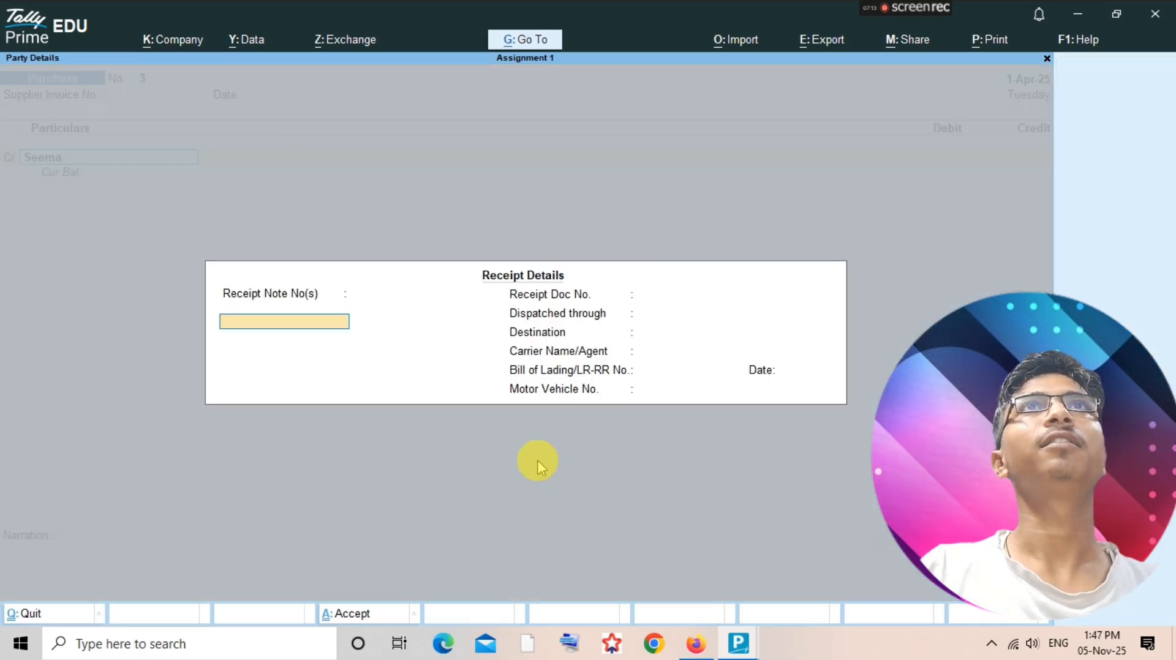
key(Return)
key(Return)
key(Return)
key(Return)
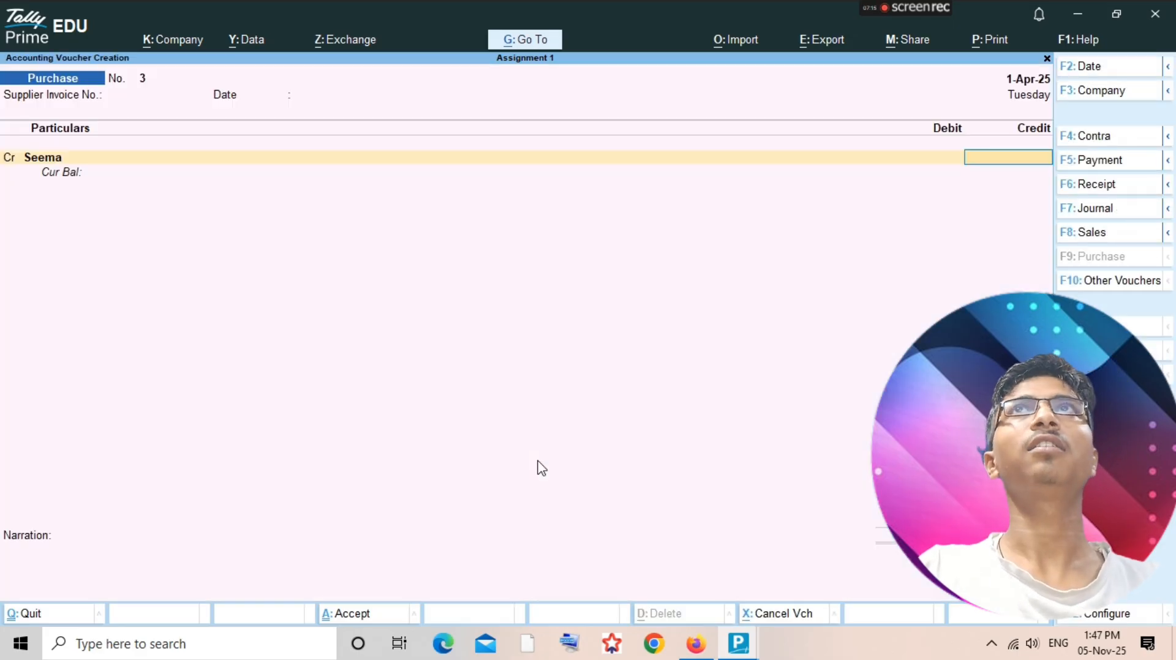
Credit the supplier with 5000 and continue to the purchase voucher's debit line.
text(5000)
key(Return)
key(Return)
key(Return)
key(Return)
key(Return)
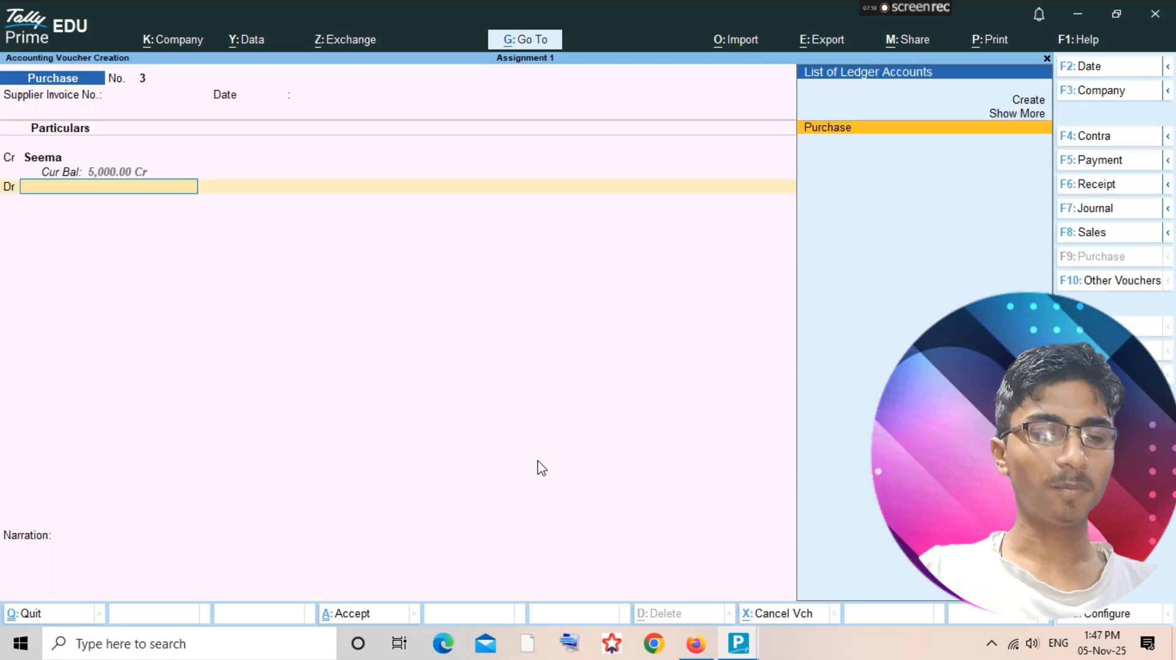
Debit Purchase with 5,000.00, save the purchase voucher, and return to the ledger selection.
text(Pur)
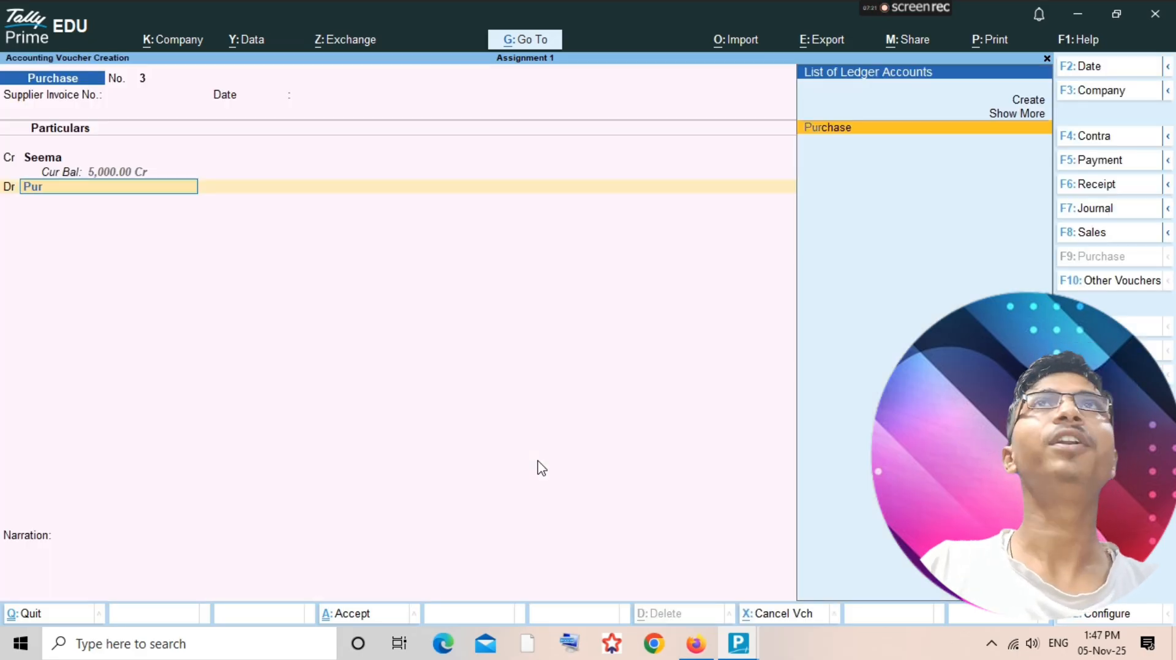
key(Return)
key(Return)
click(541, 467)
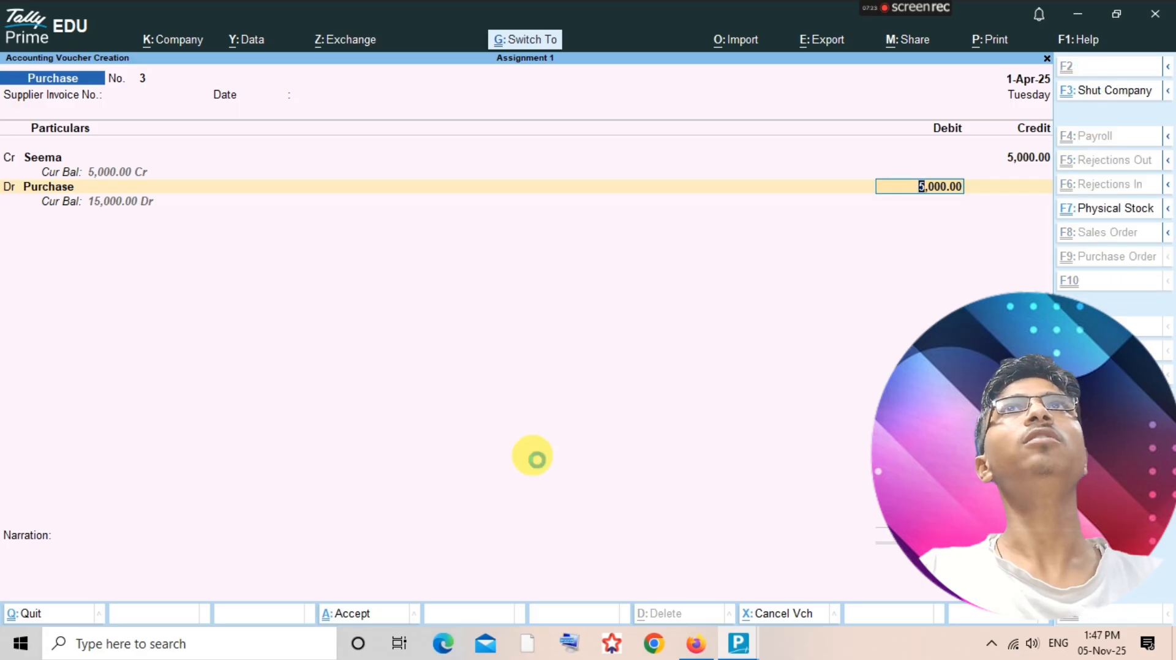
key(ctrl+a)
key(Escape)
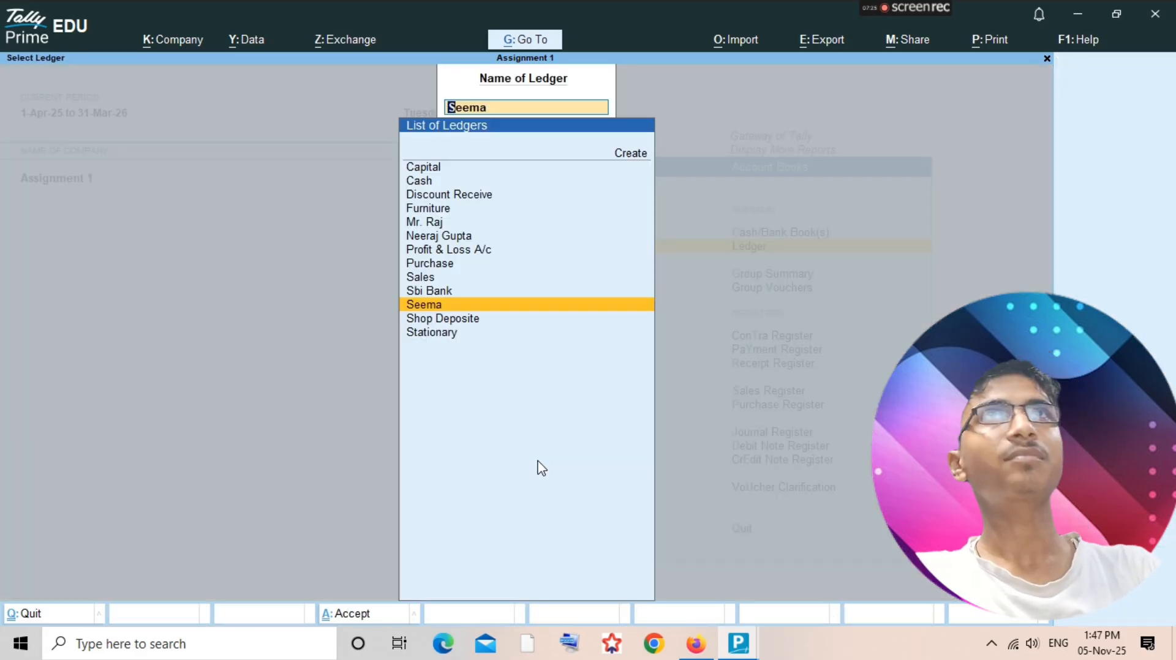
Check the 12-4-2018 cheque receipt entry in the assignment PDF in Firefox, then return to TallyPrime.
key(alt+Tab)
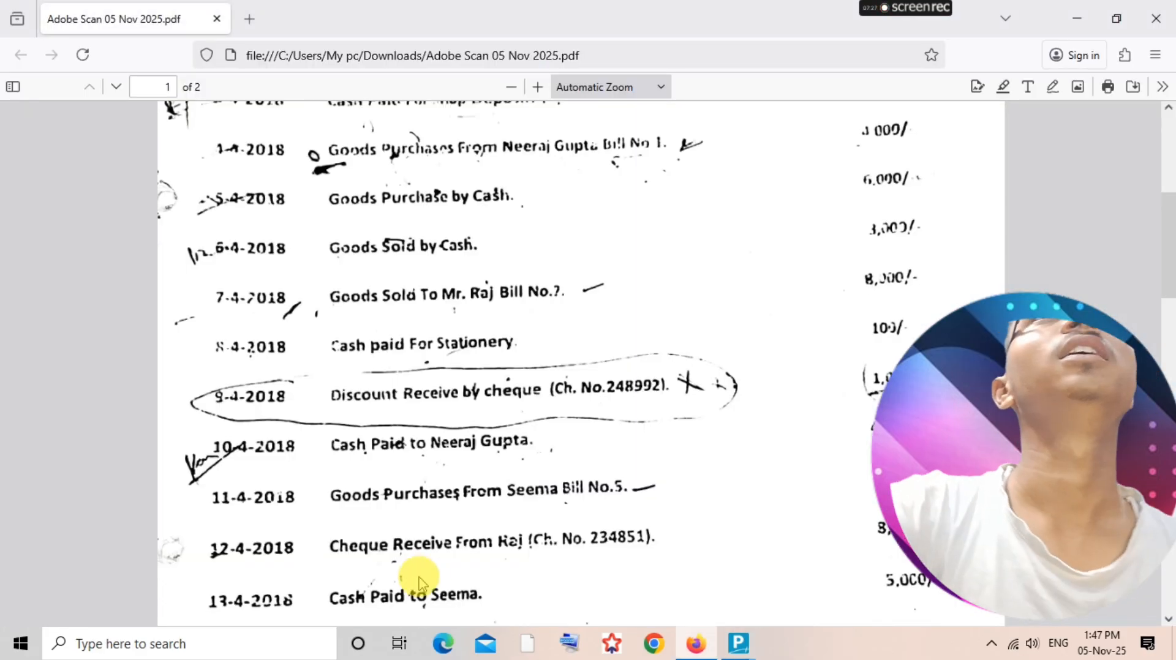
scroll(399, 577, down, 4)
scroll(414, 535, up, 3)
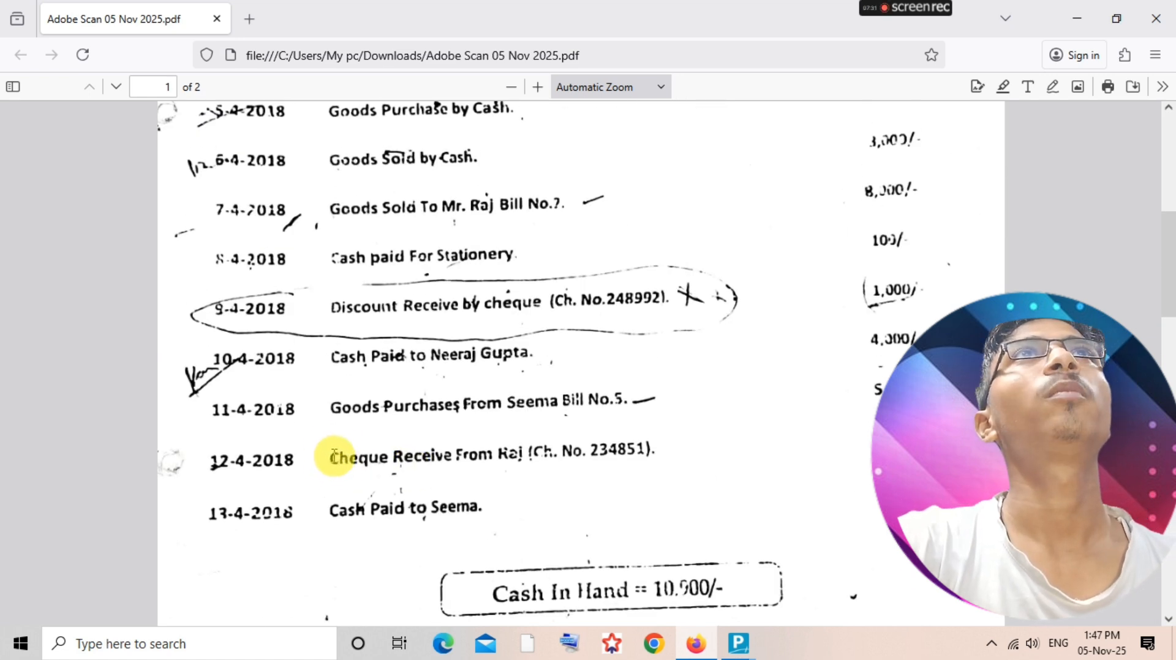
double_click(373, 456)
drag(372, 456, 494, 453)
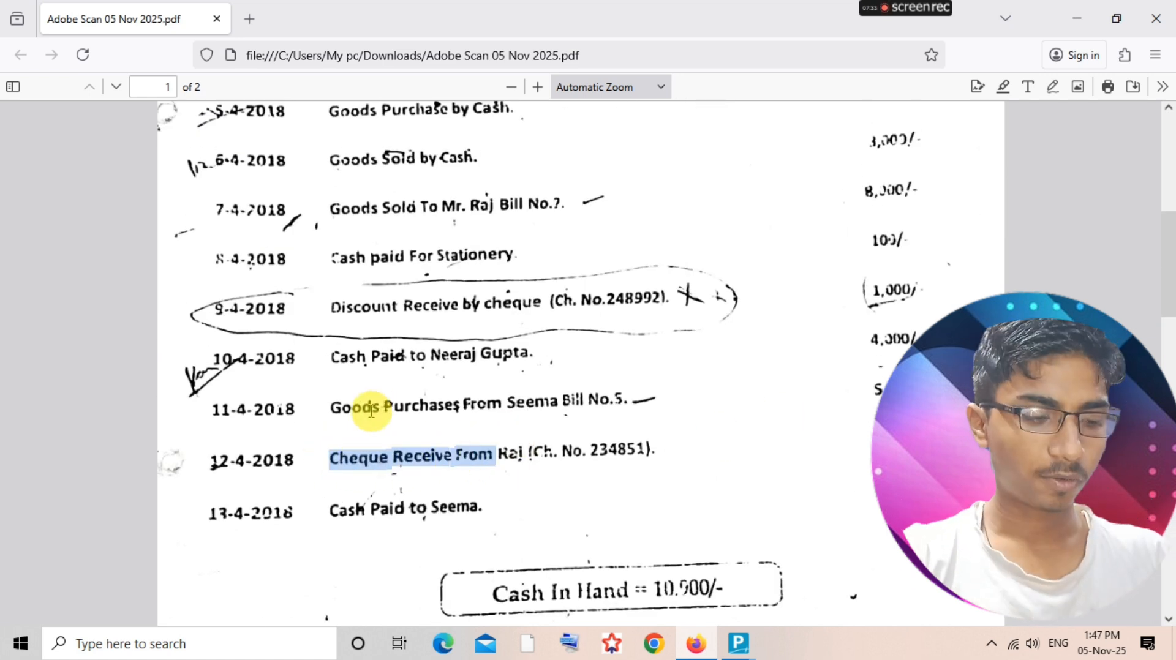
key(alt+Tab)
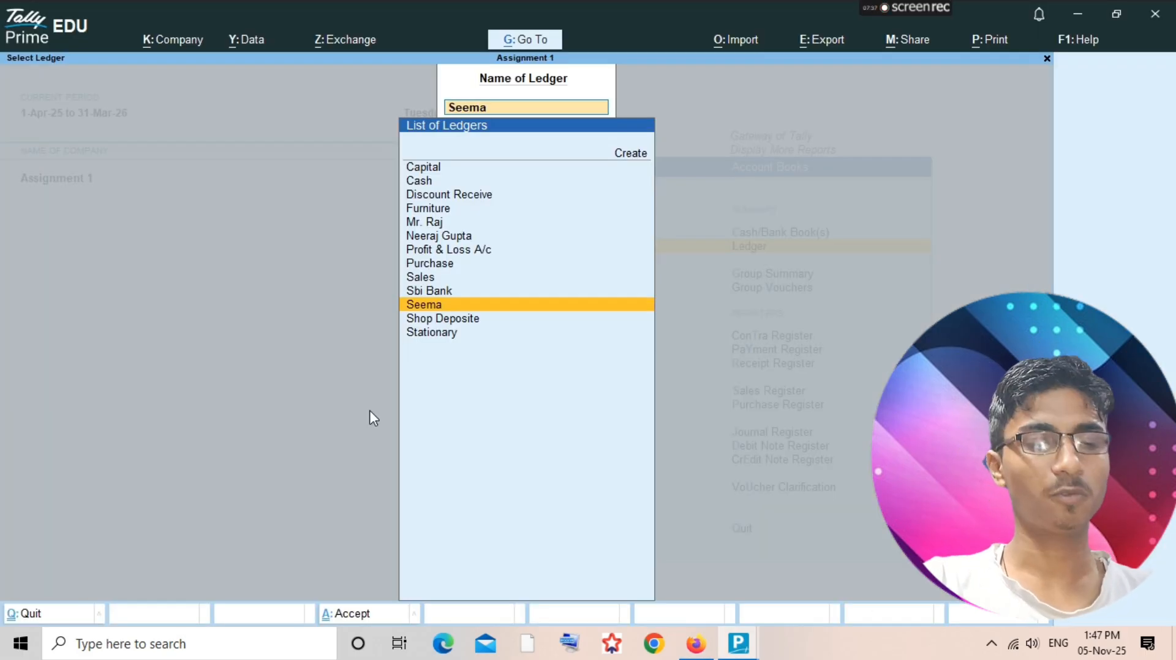
Open the voucher report of the customer who paid by cheque on 12-4-2018 and add a receipt voucher.
text(Raj)
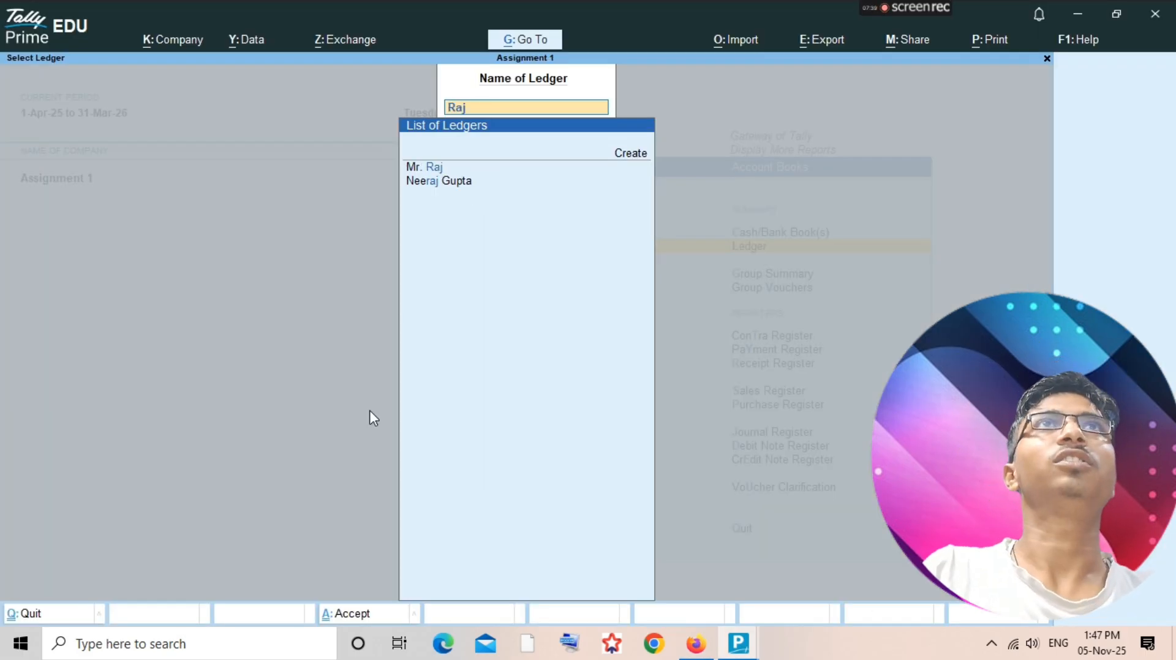
key(Return)
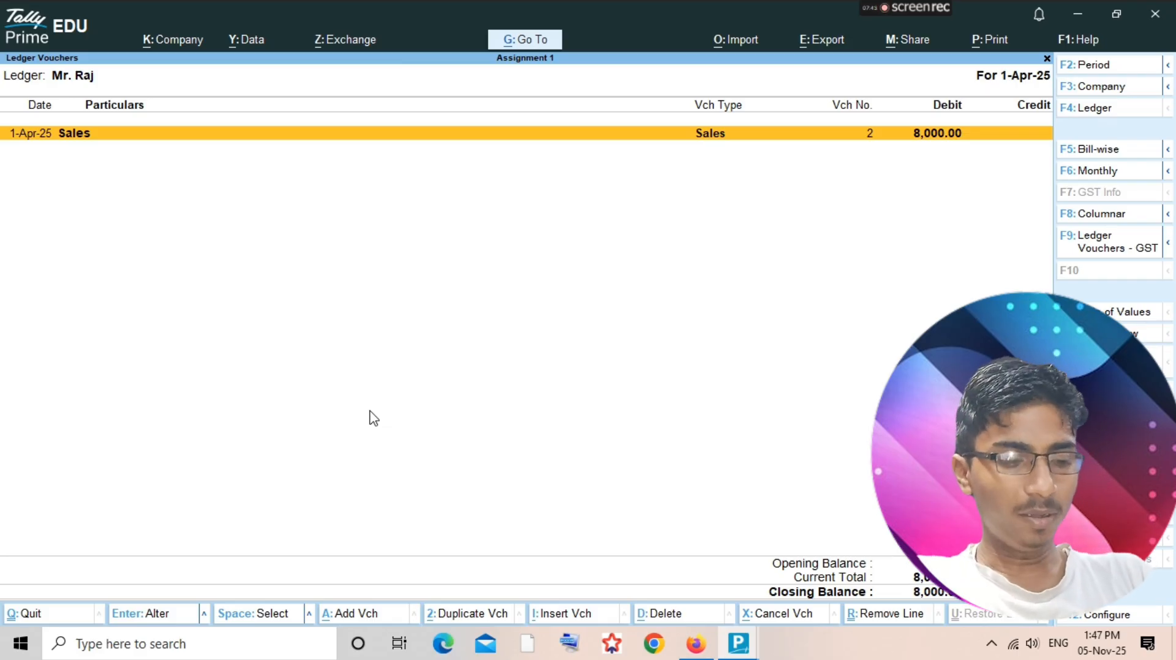
key(alt+a)
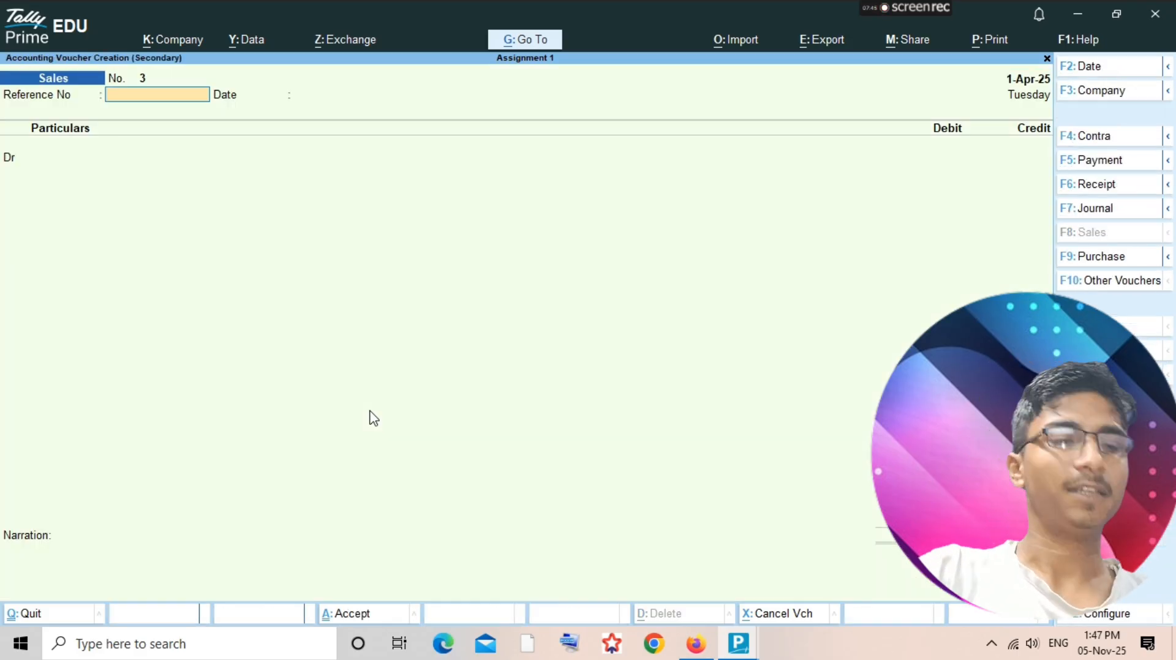
key(F6)
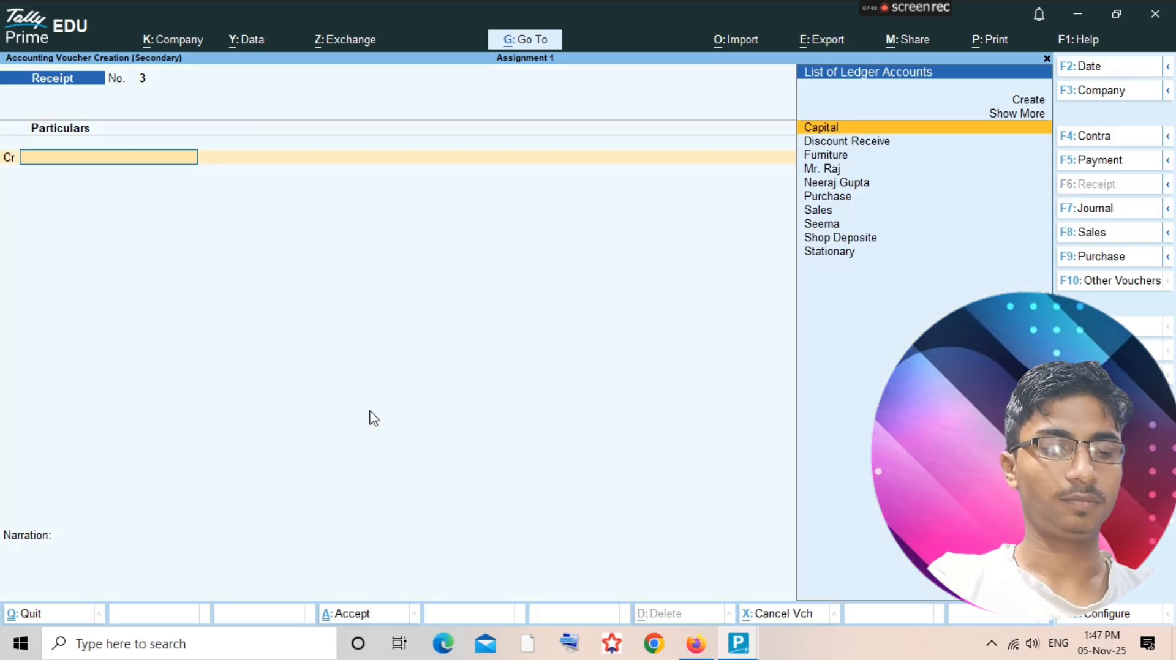
Credit the customer's ledger with 8000 in the receipt voucher and continue to the debit line.
text(Raj)
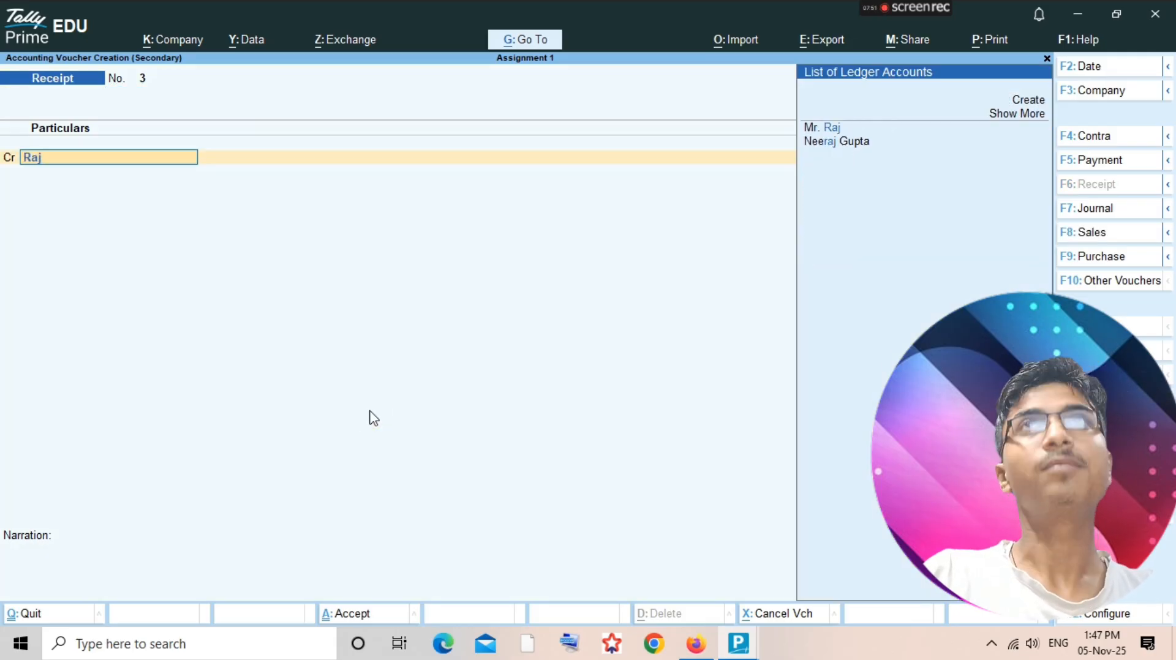
key(Return)
text(80000)
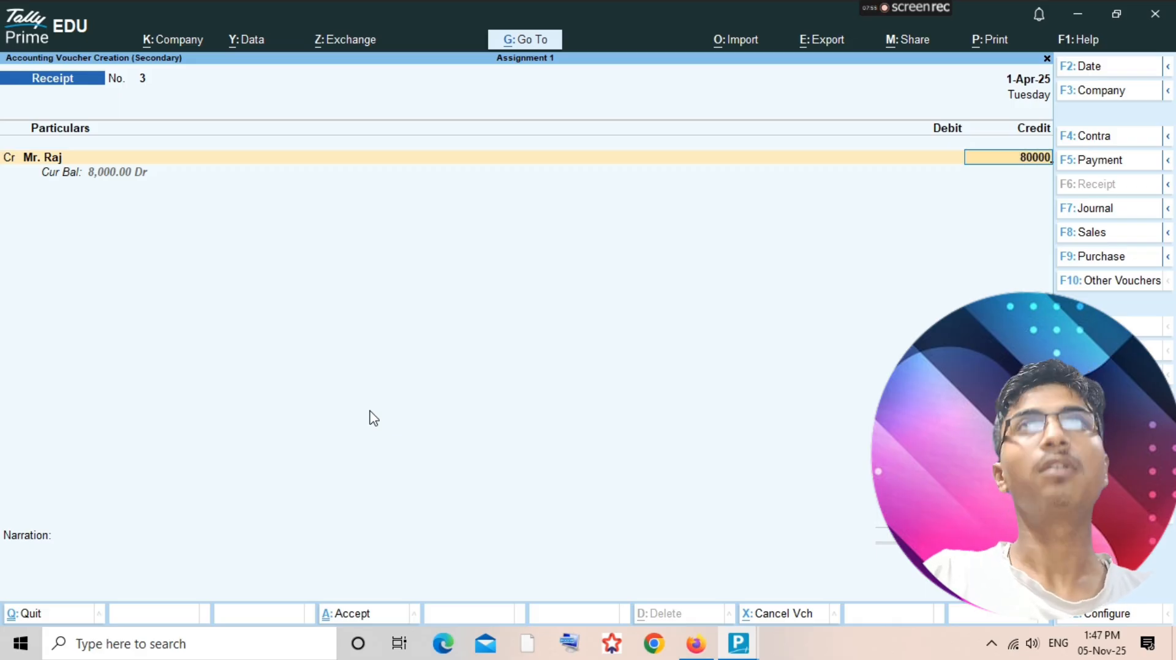
key(BackSpace)
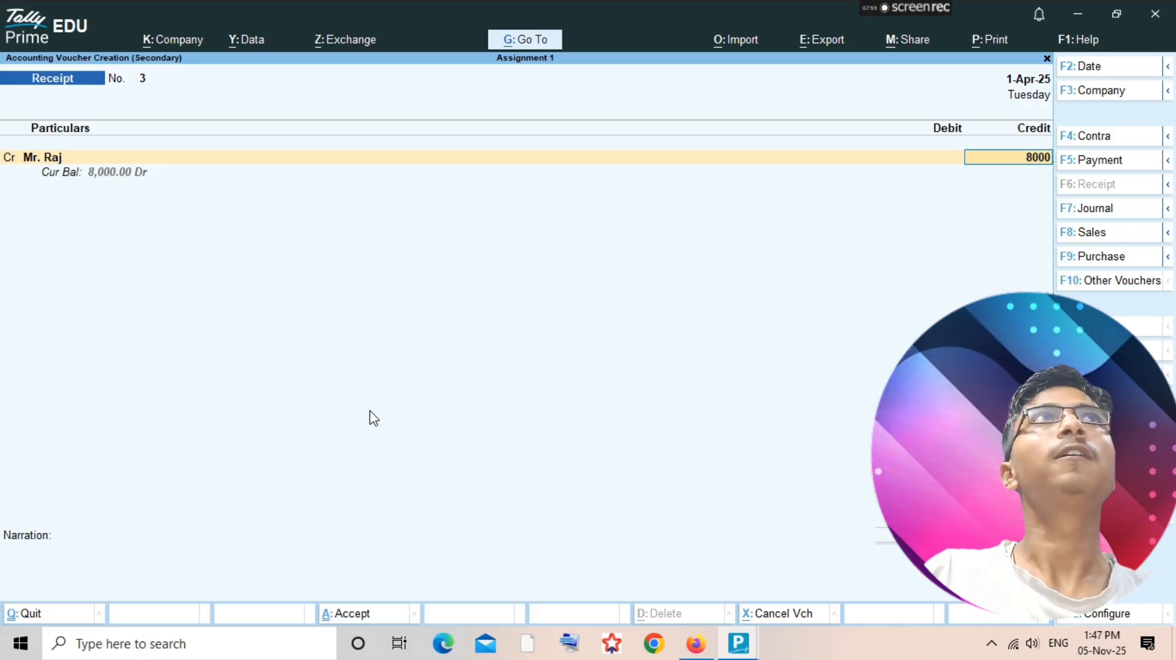
key(Return)
key(Return)
key(Return)
key(Return)
key(Return)
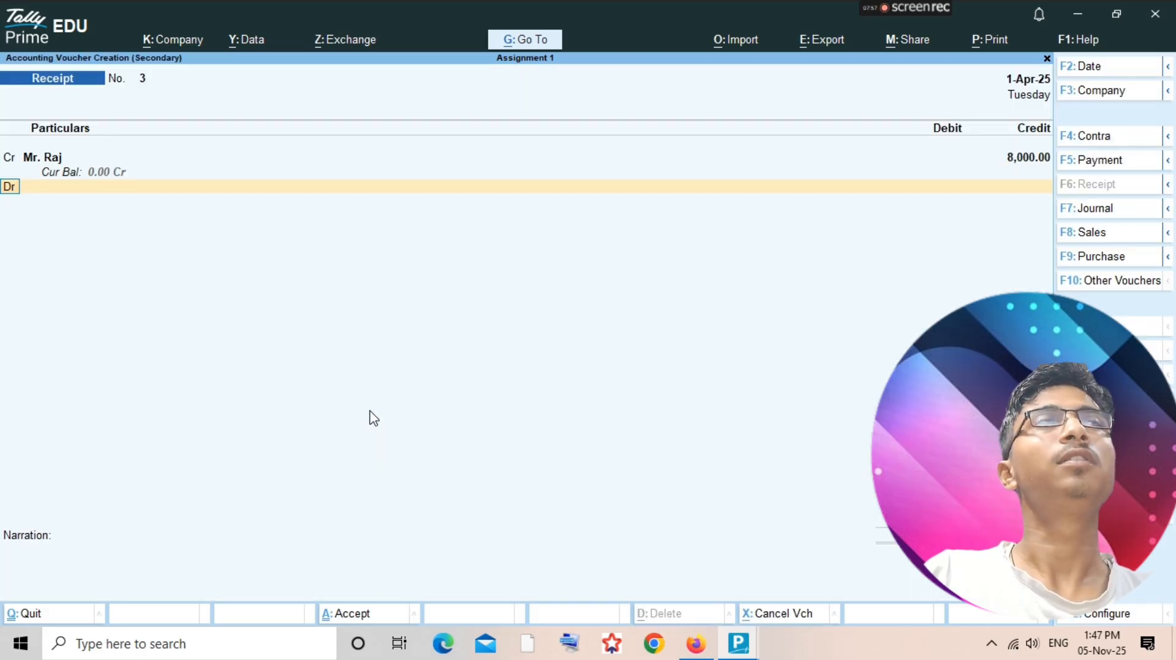
Recheck the 12-4-2018 entry in the PDF, debit Sbi Bank with 8,000.00, and save the receipt voucher.
key(d)
key(Return)
key(ctrl)
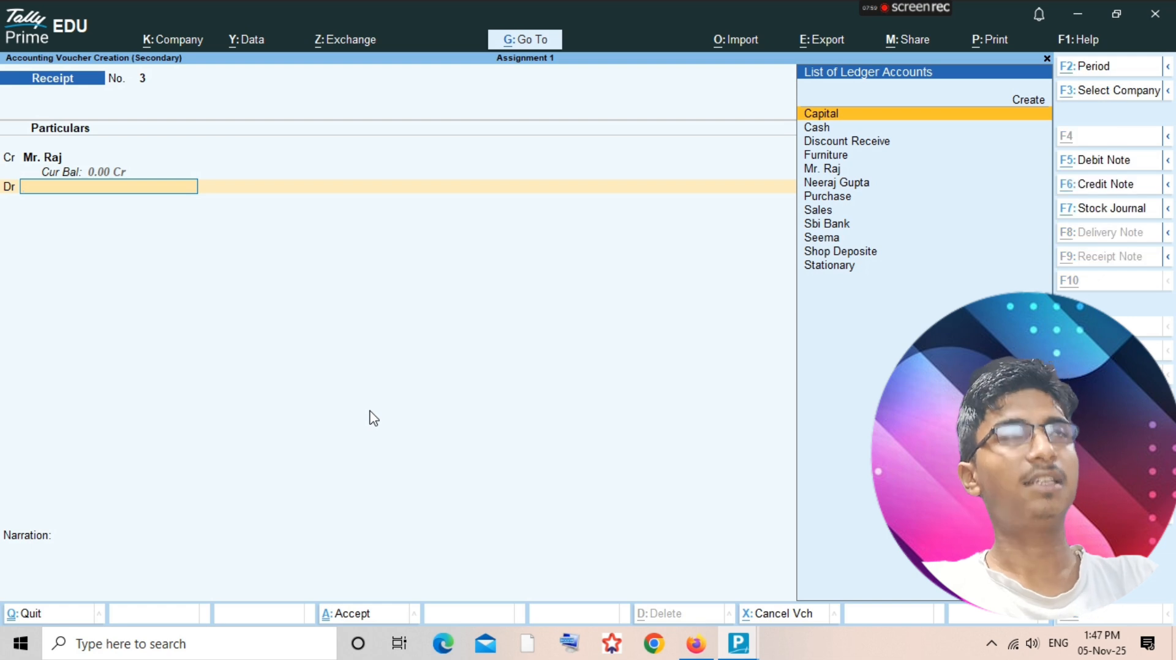
key(alt+Tab)
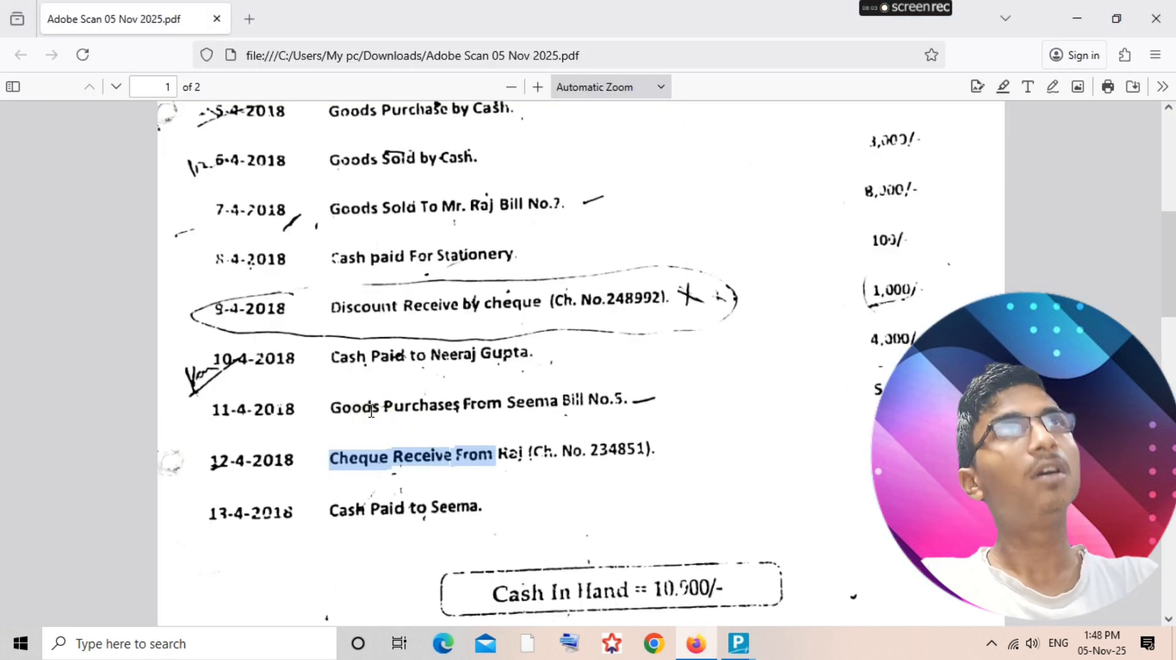
key(alt+Tab)
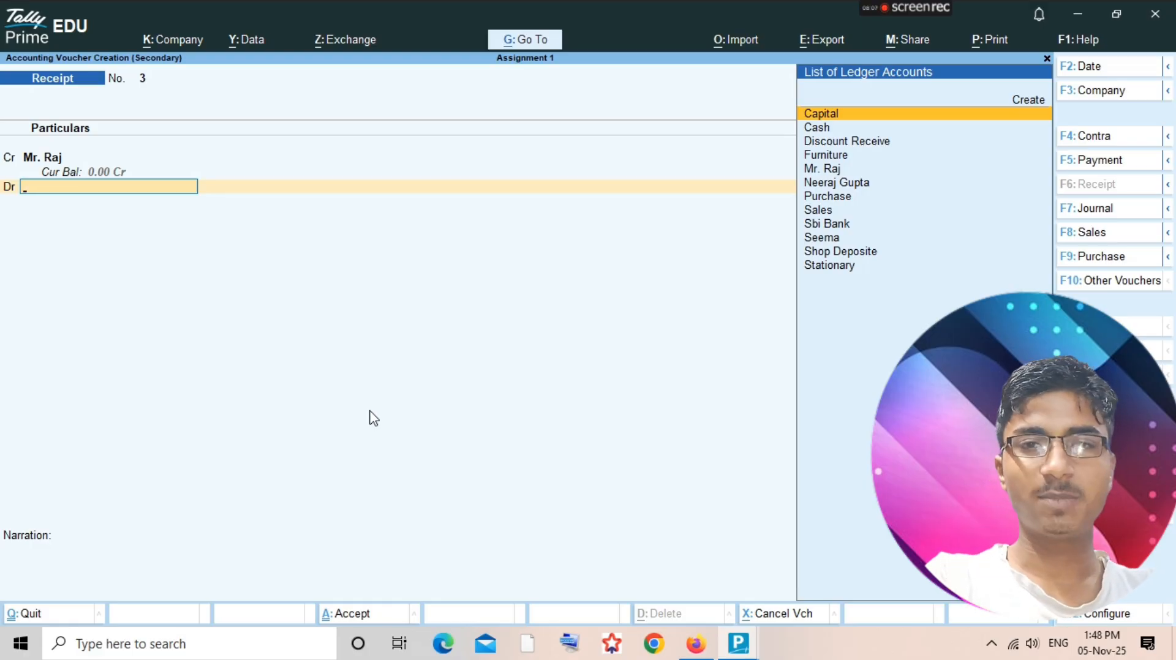
text(Sb)
key(Return)
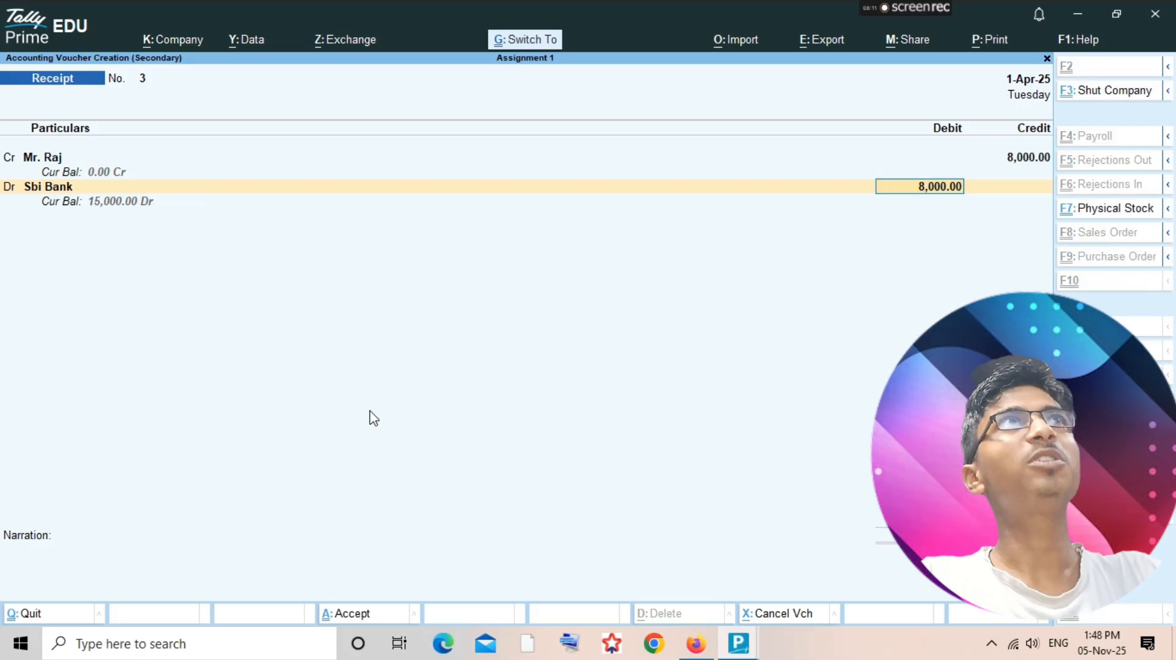
key(ctrl+a)
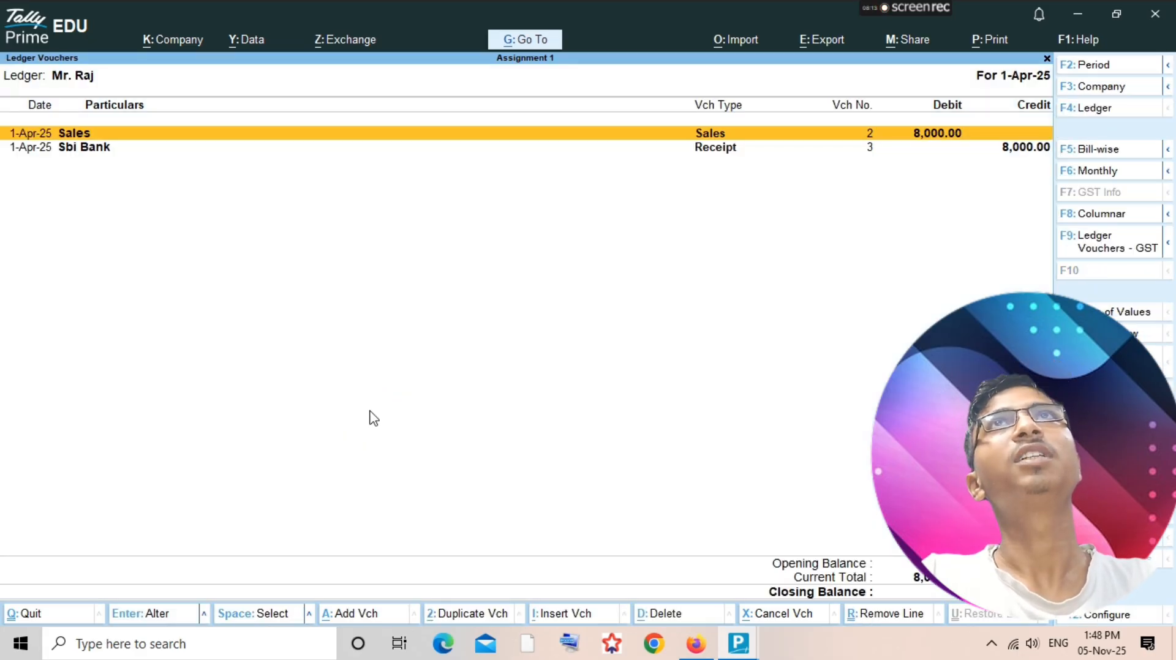
Check the 13-4-2018 cash payment entry in the PDF, then add a payment voucher from that supplier's ledger report in TallyPrime.
key(Escape)
key(alt+Tab)
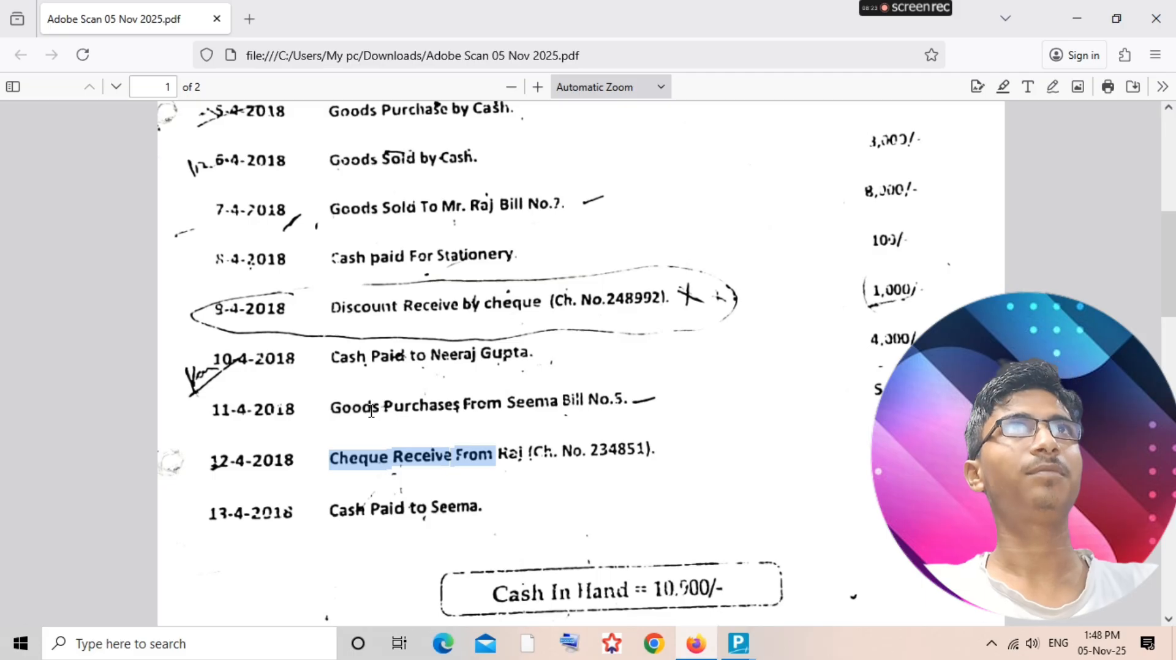
key(alt+Tab)
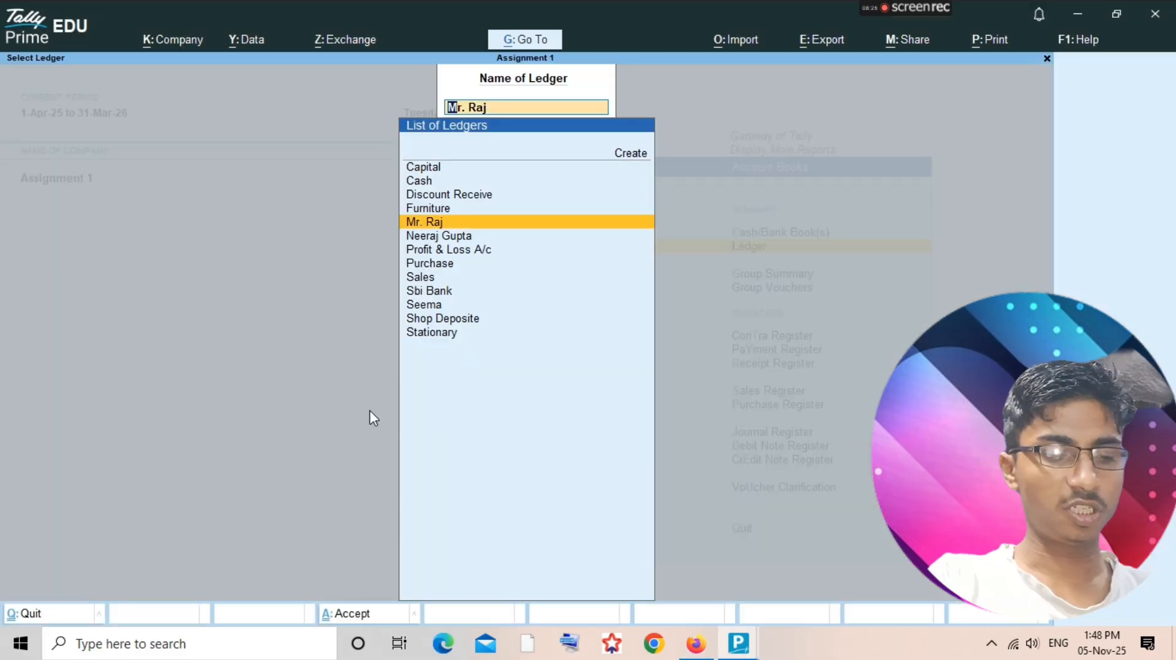
text(seema)
key(Return)
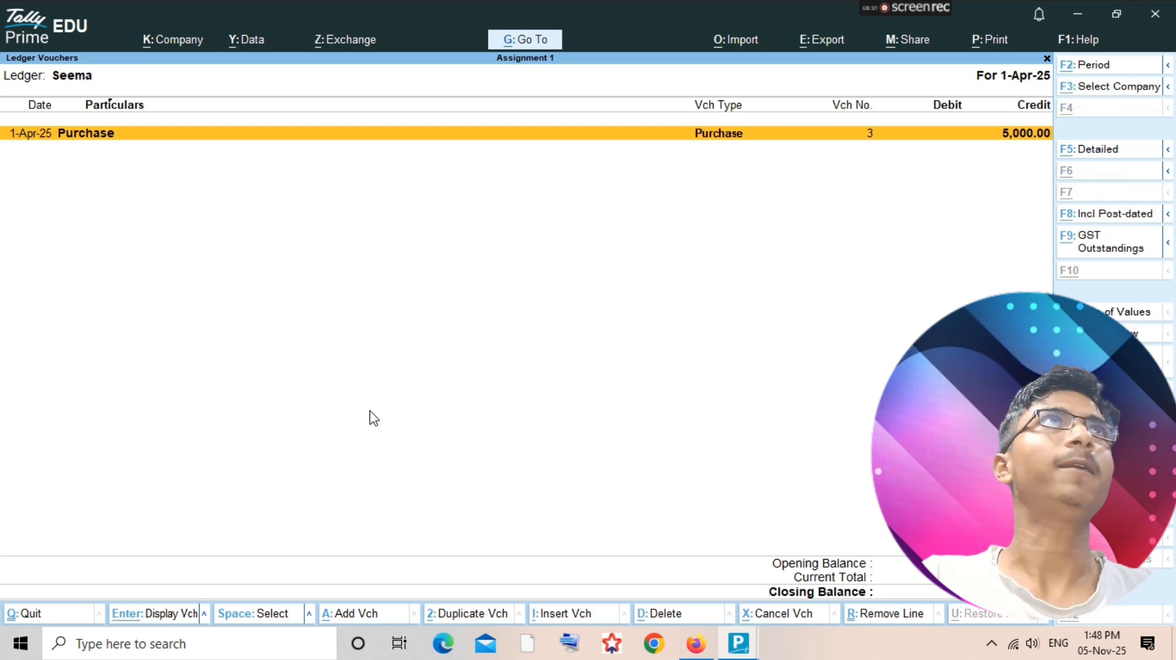
key(alt+a)
click(368, 409)
key(F5)
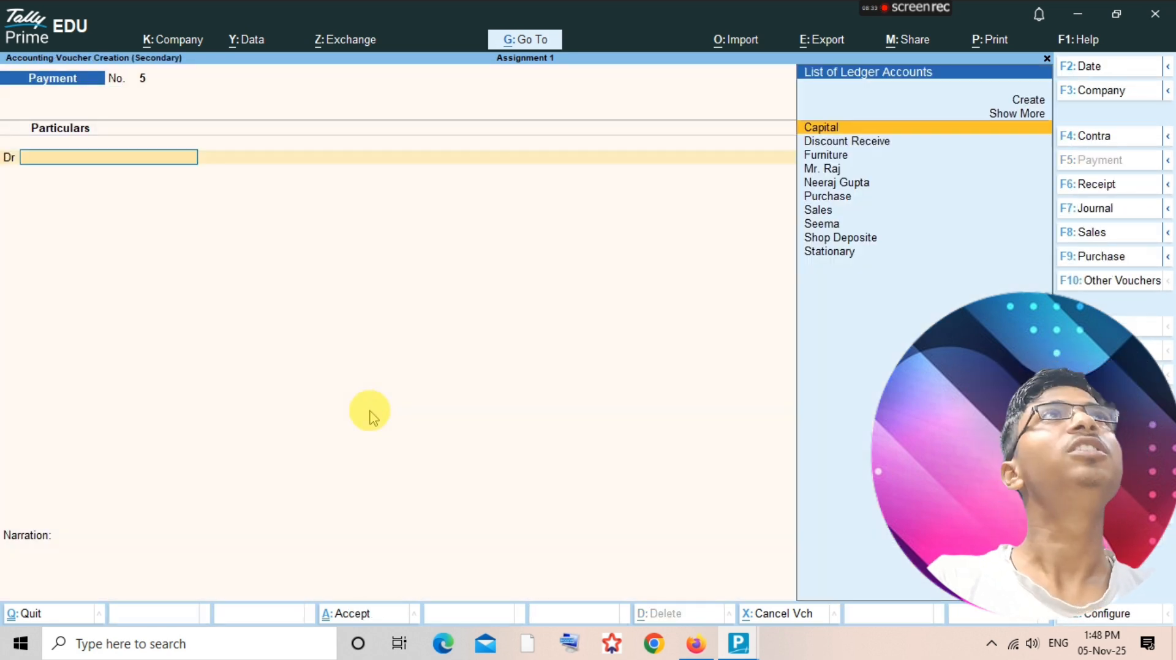
Debit the supplier's ledger with 5000 in the payment voucher and continue to the credit line.
text(Seema)
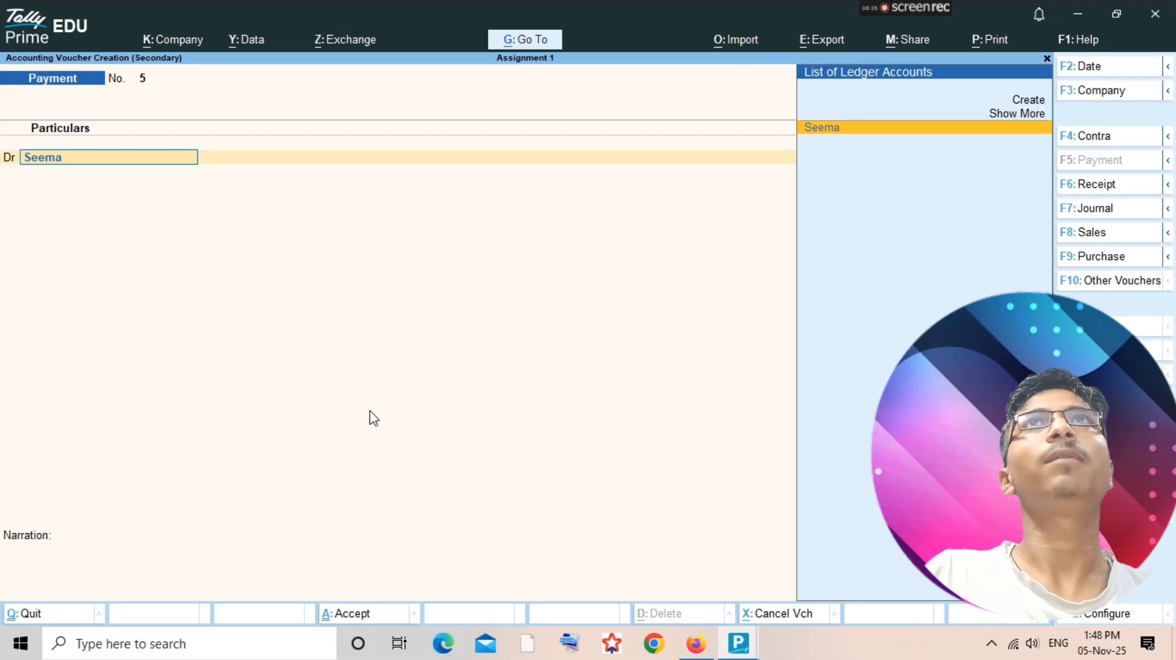
key(Return)
text(5000)
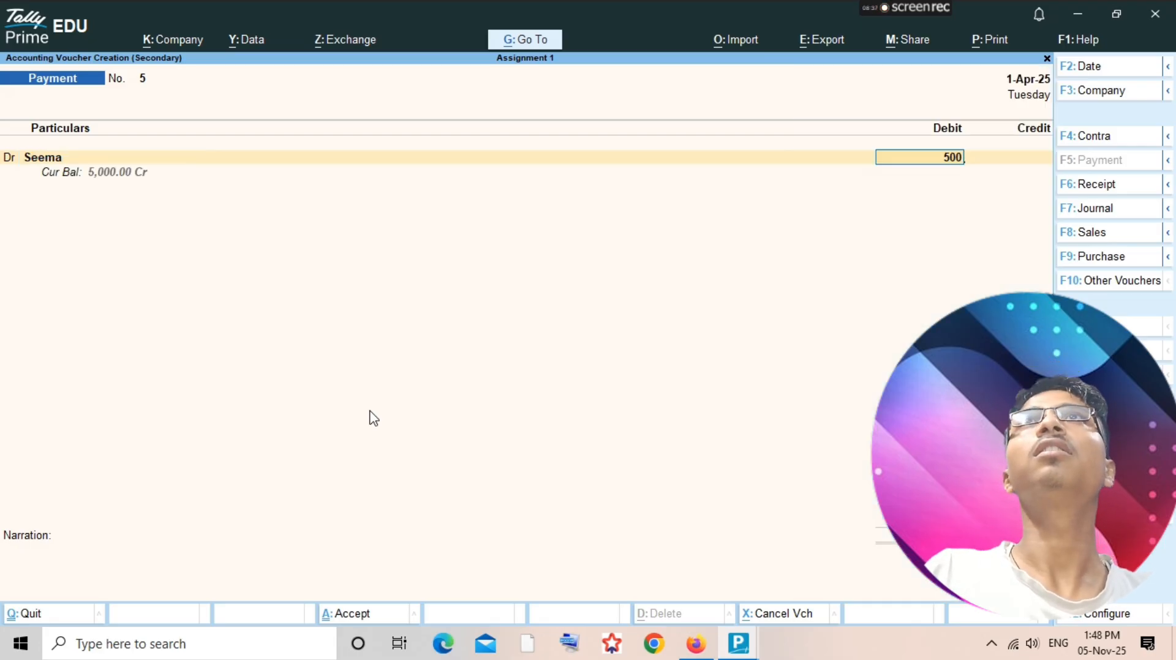
key(Return)
key(Return)
key(Return)
key(Return)
key(Return)
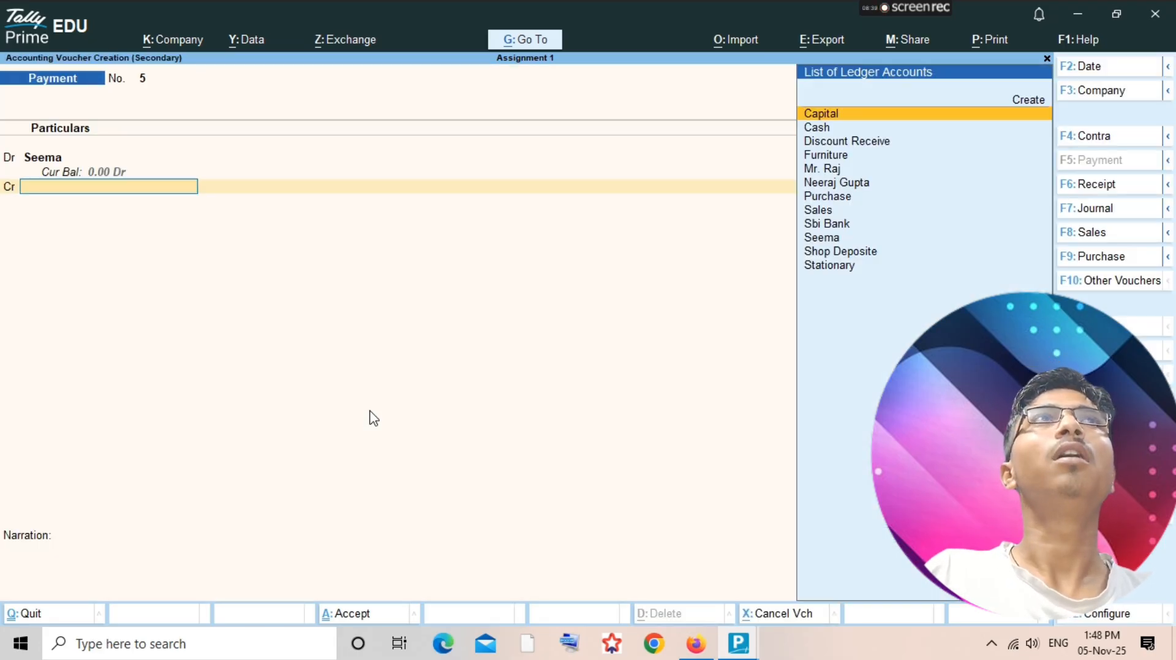
Recheck the 13-4-2018 entry in the PDF, credit Cash with 5,000.00, and save the payment voucher.
key(alt+Tab)
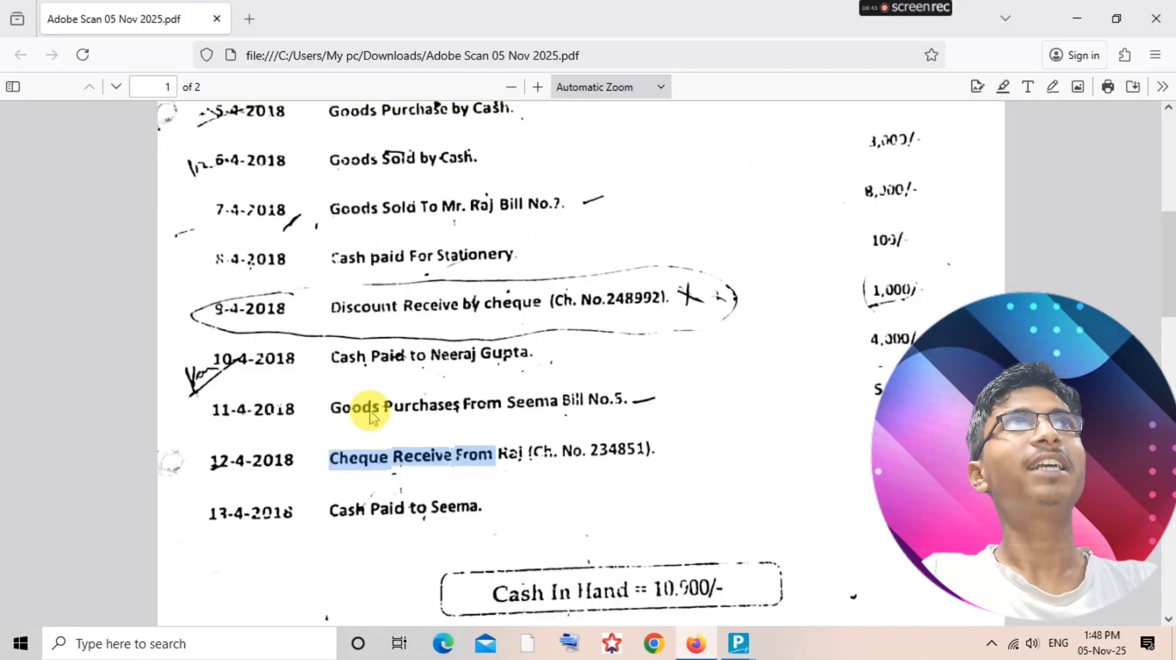
key(alt+Tab)
text(cash)
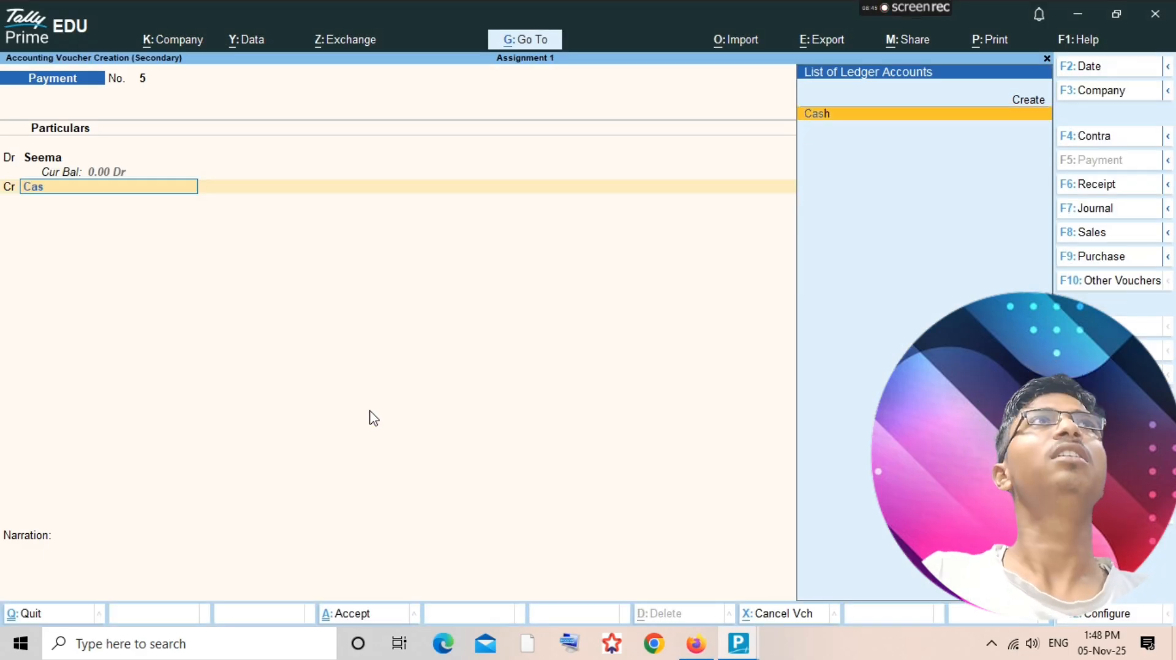
key(Return)
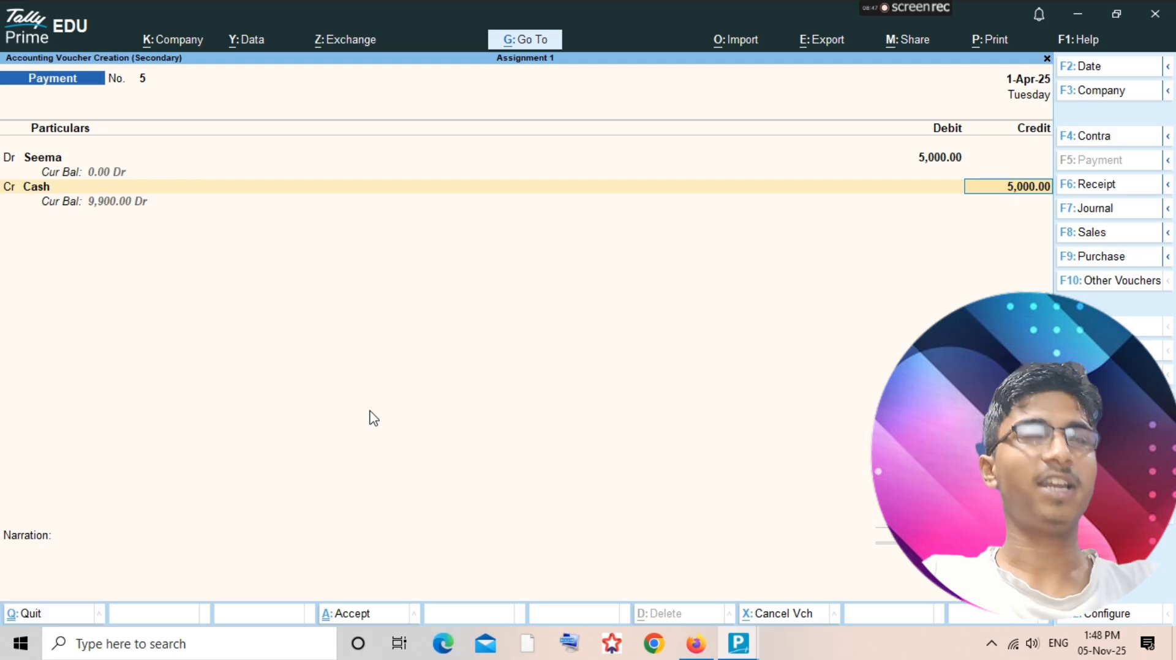
key(ctrl+a)
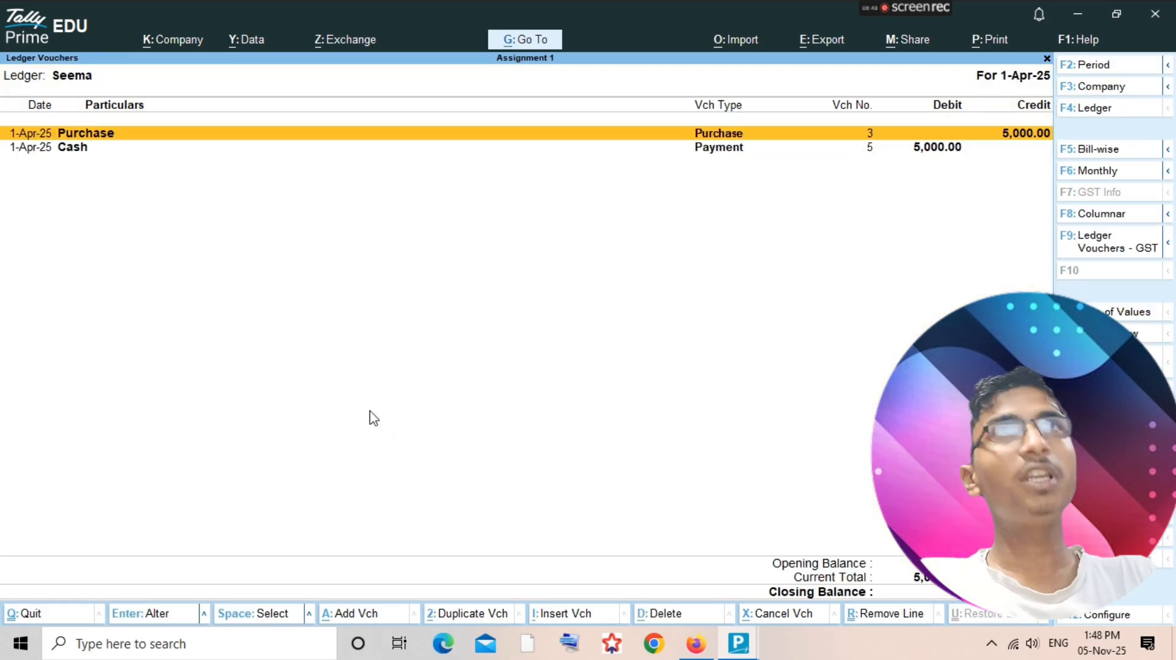
Look through the rest of the assignment PDF in Firefox down to the trial balance on page 2, then return to TallyPrime.
key(alt+Tab)
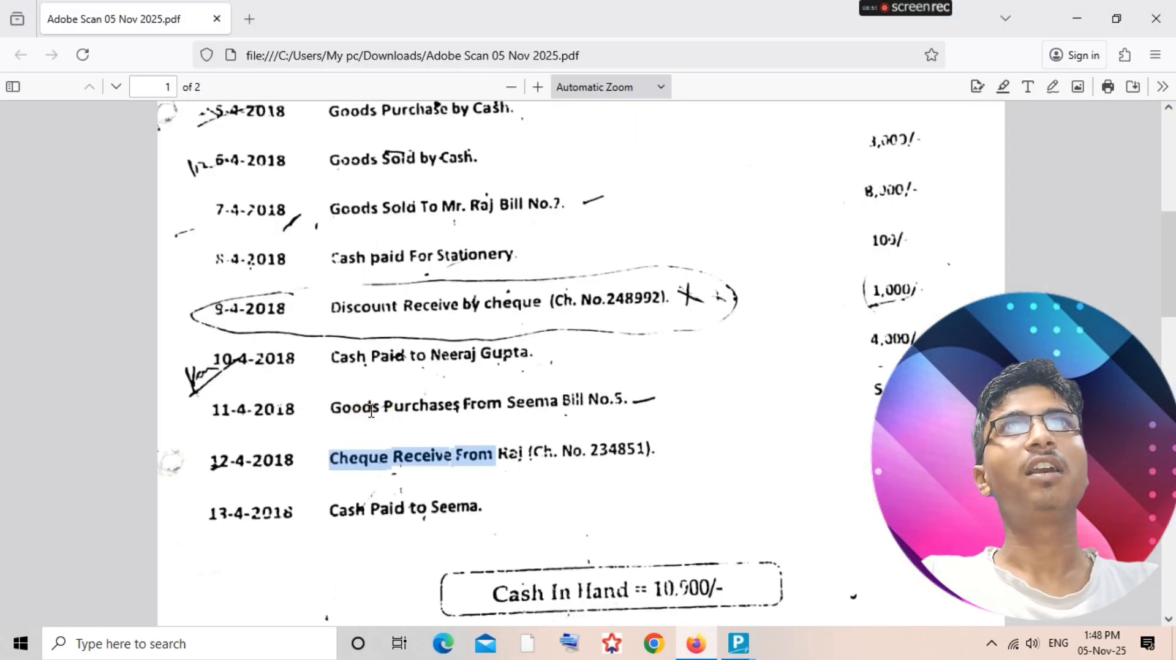
scroll(371, 412, down, 15)
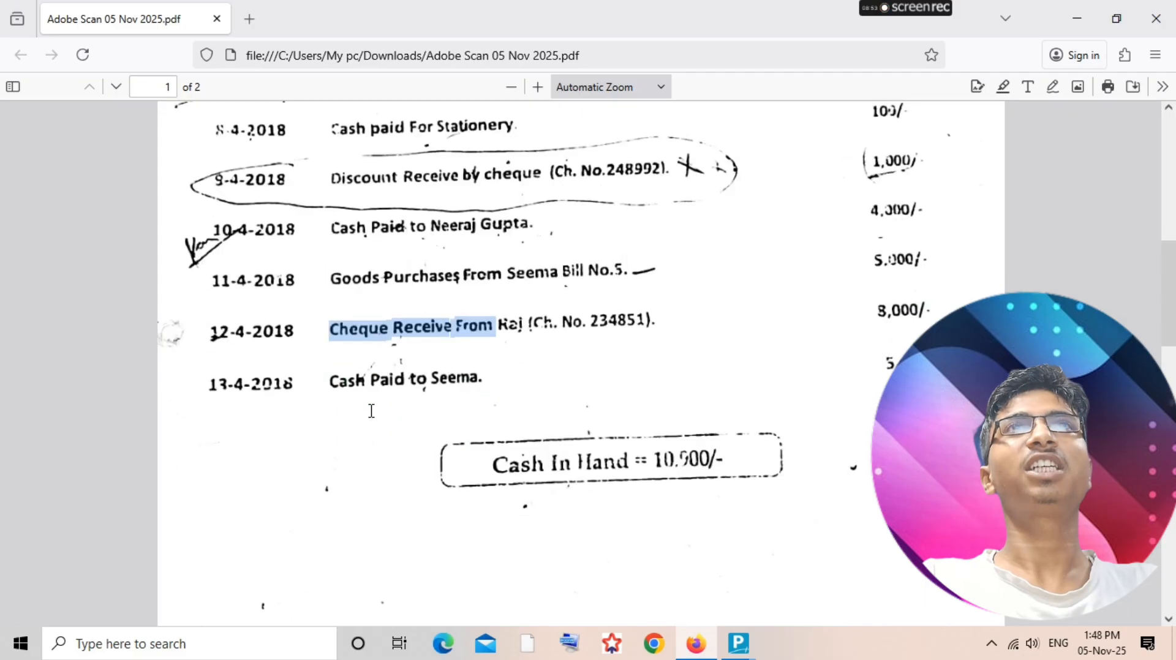
scroll(371, 411, down, 8)
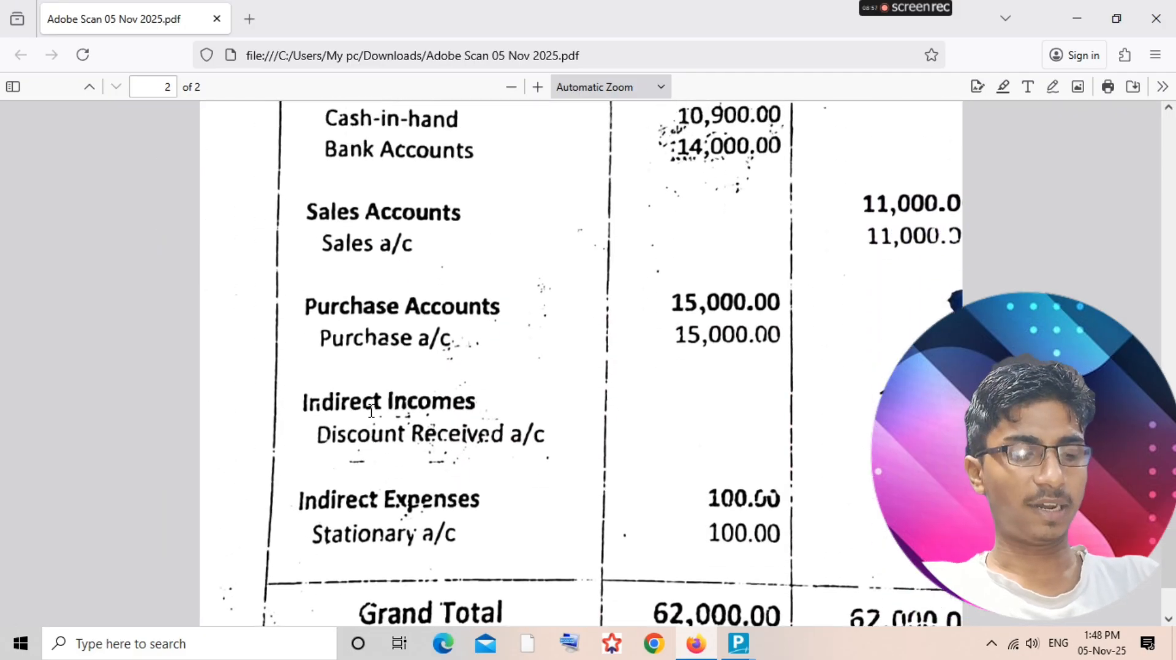
key(alt+Tab)
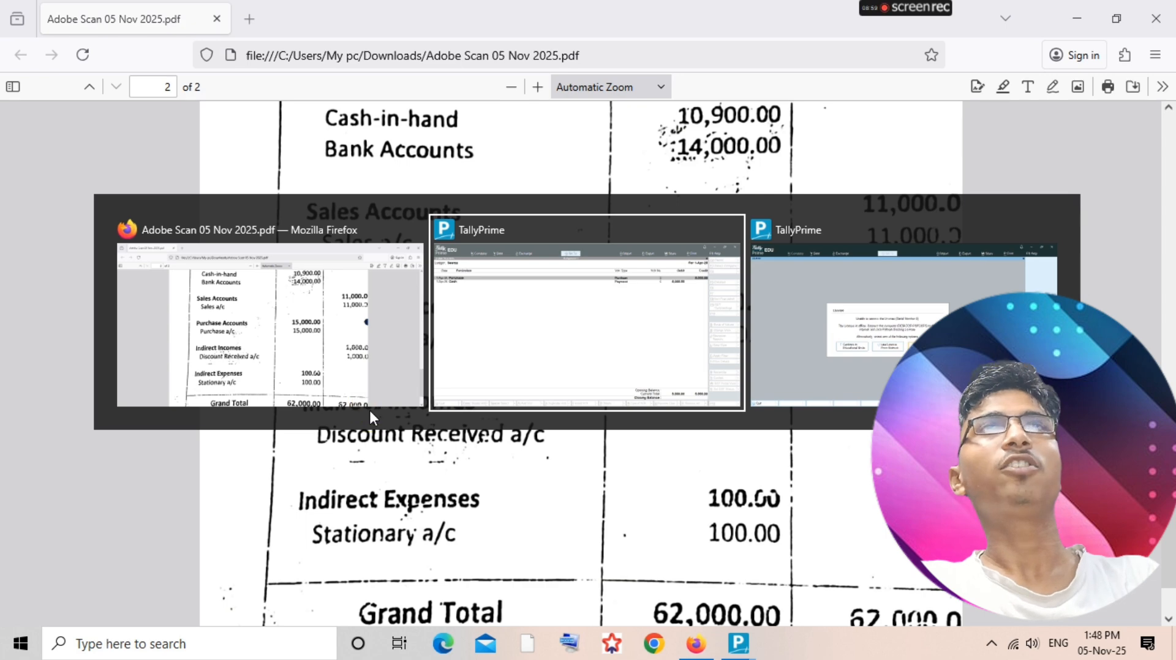
Leave the ledger report, open the Trial Balance of Assignment 1, and expand it to the detailed view.
key(Escape)
key(Escape)
key(Escape)
key(Escape)
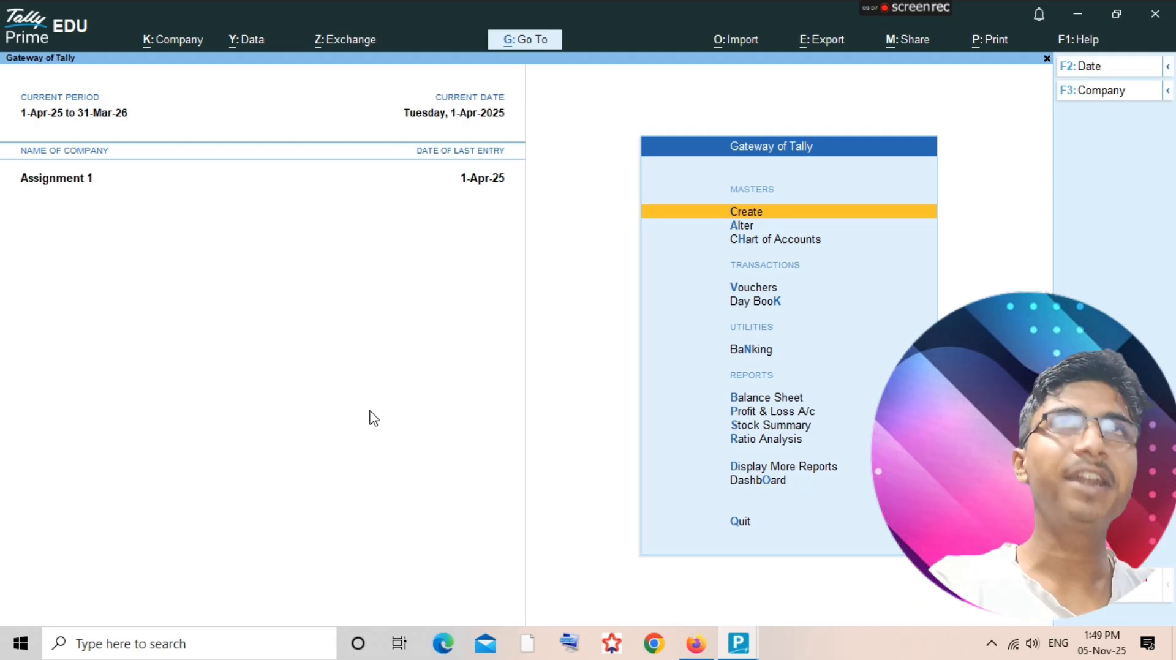
key(d)
key(Return)
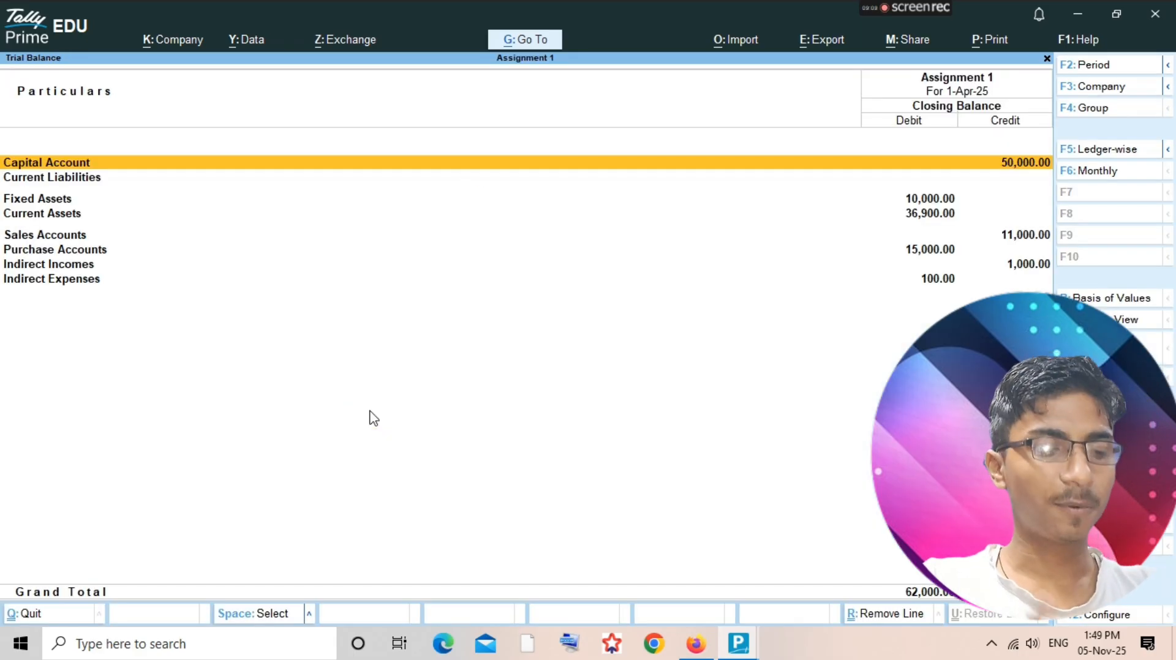
key(alt+F5)
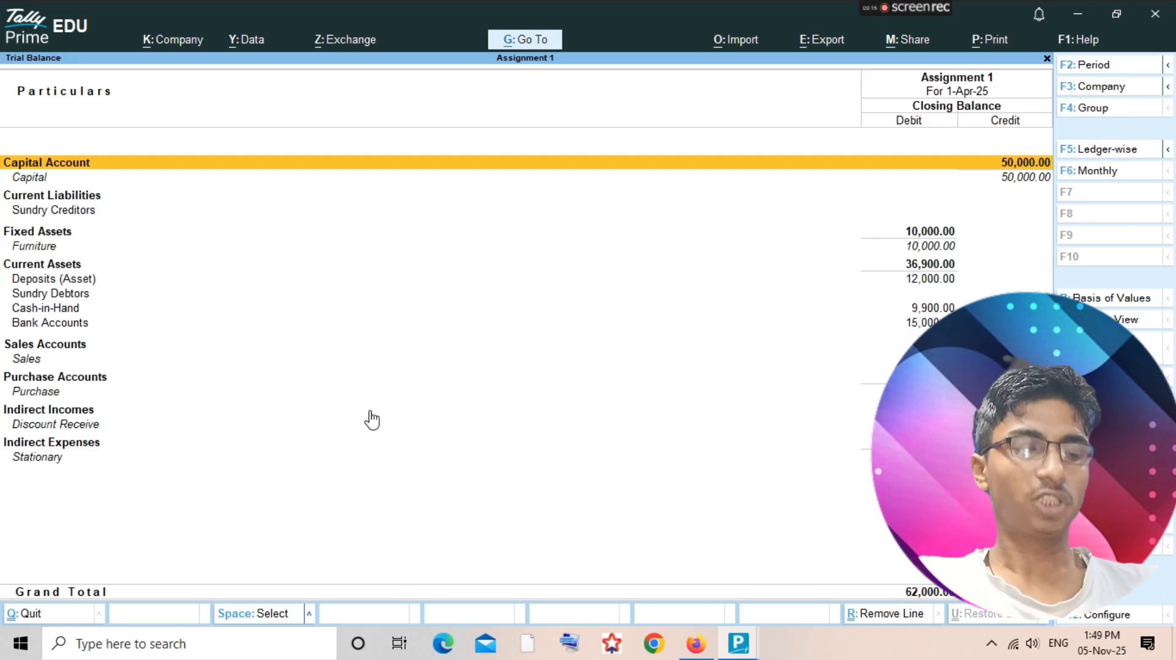
Compare the grand total, capital, fixed assets and current assets in the TallyPrime Trial Balance with the PDF's trial balance.
key(alt+Tab)
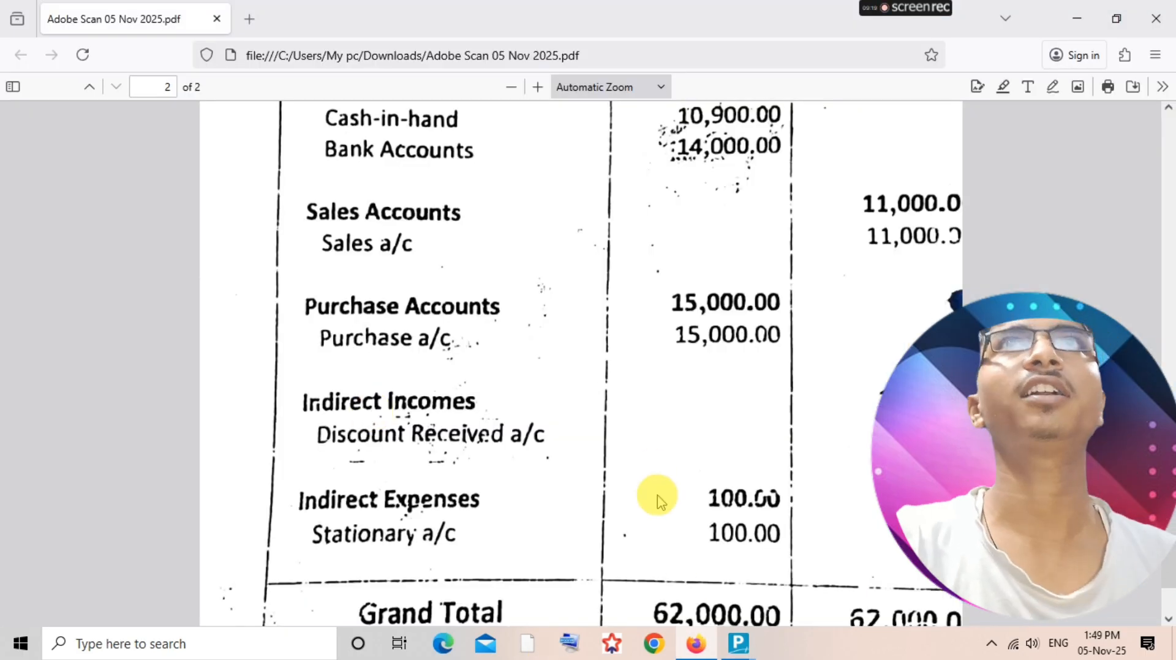
key(alt+Tab)
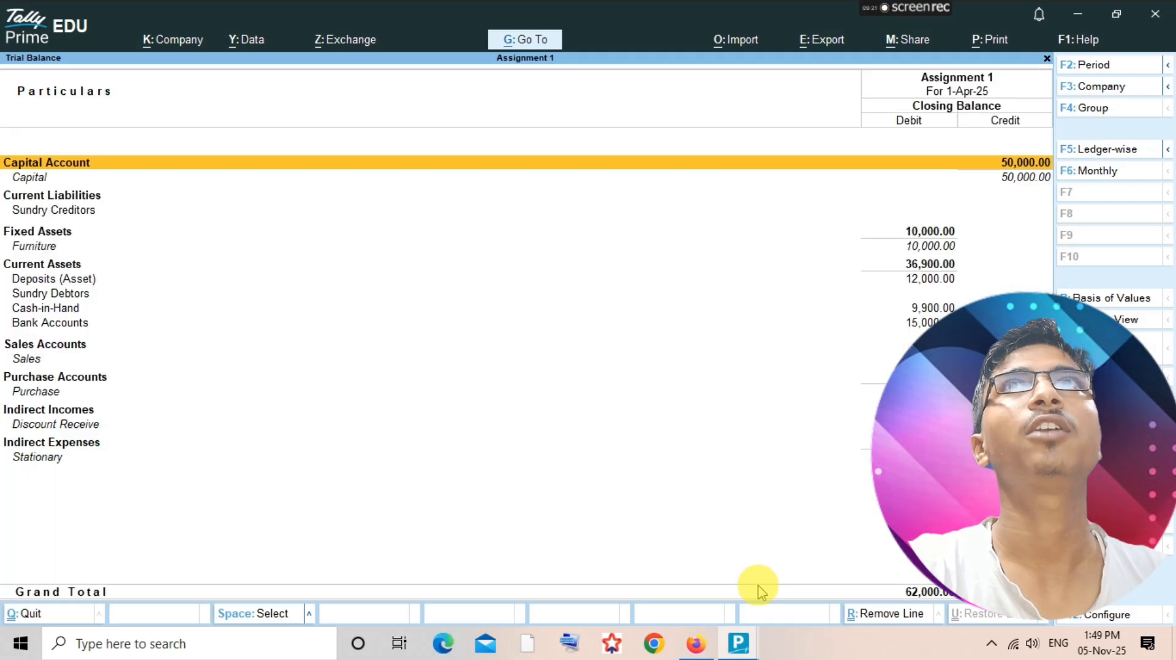
key(alt+Tab)
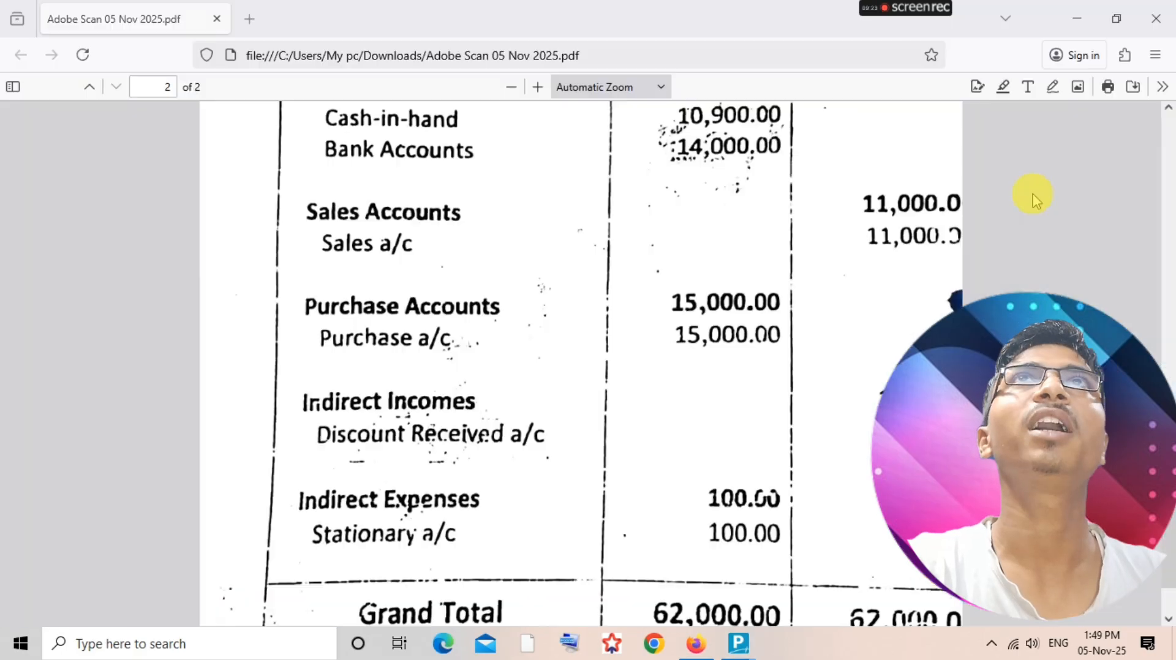
scroll(762, 315, up, 5)
scroll(777, 325, up, 6)
scroll(787, 334, down, 7)
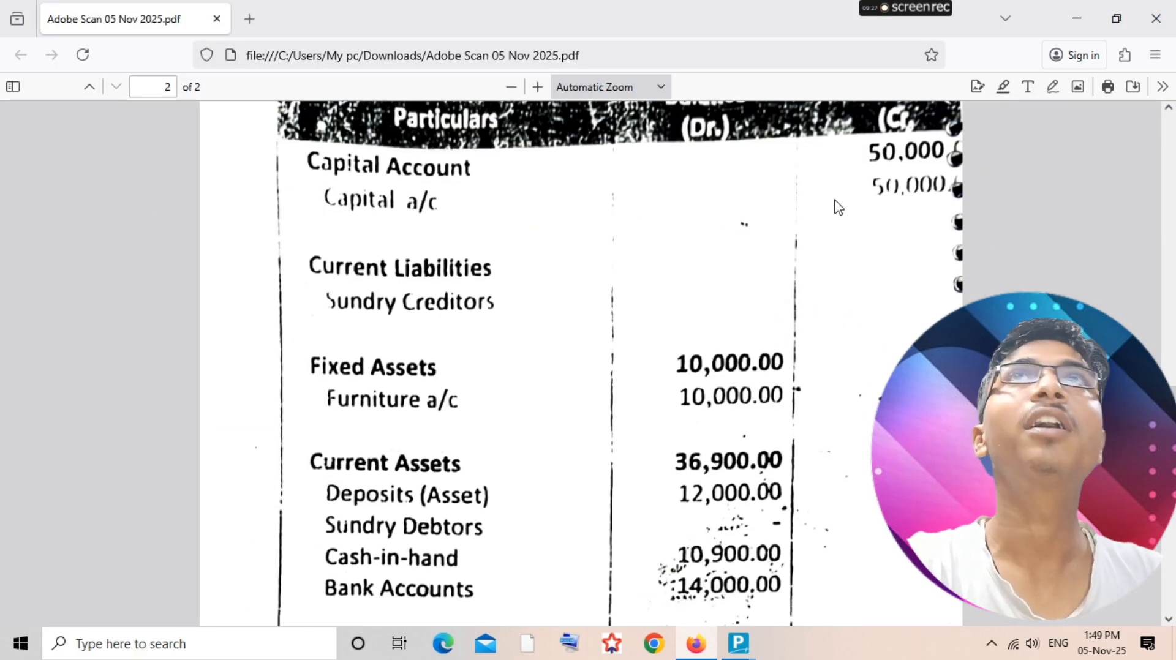
key(alt+Tab)
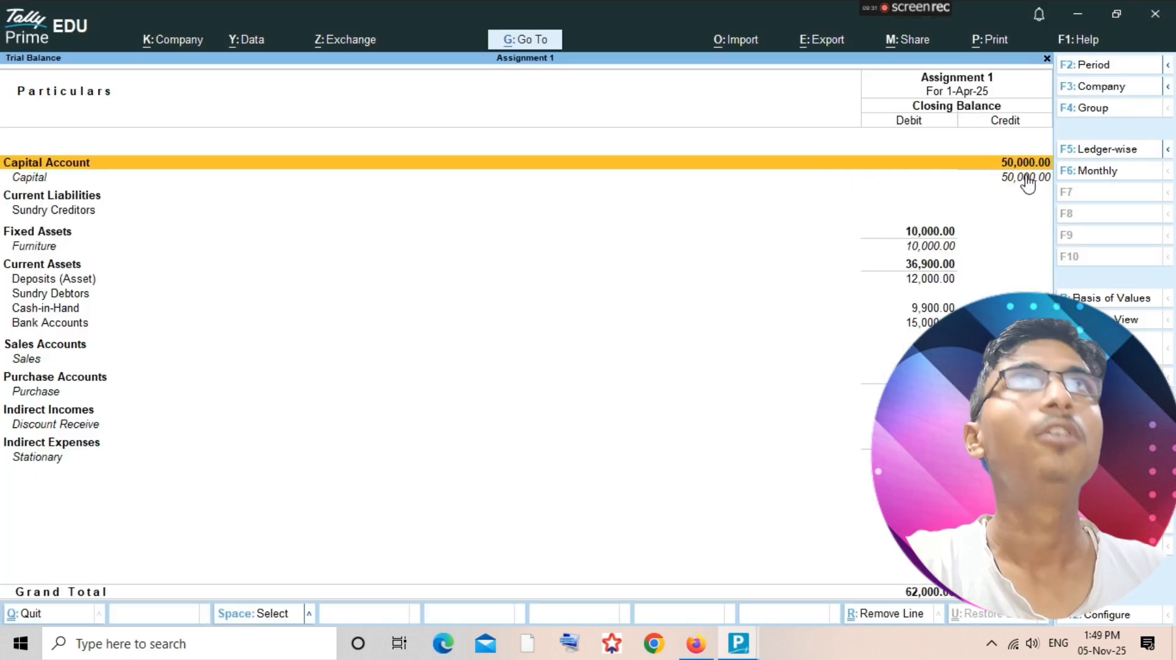
key(alt+Tab)
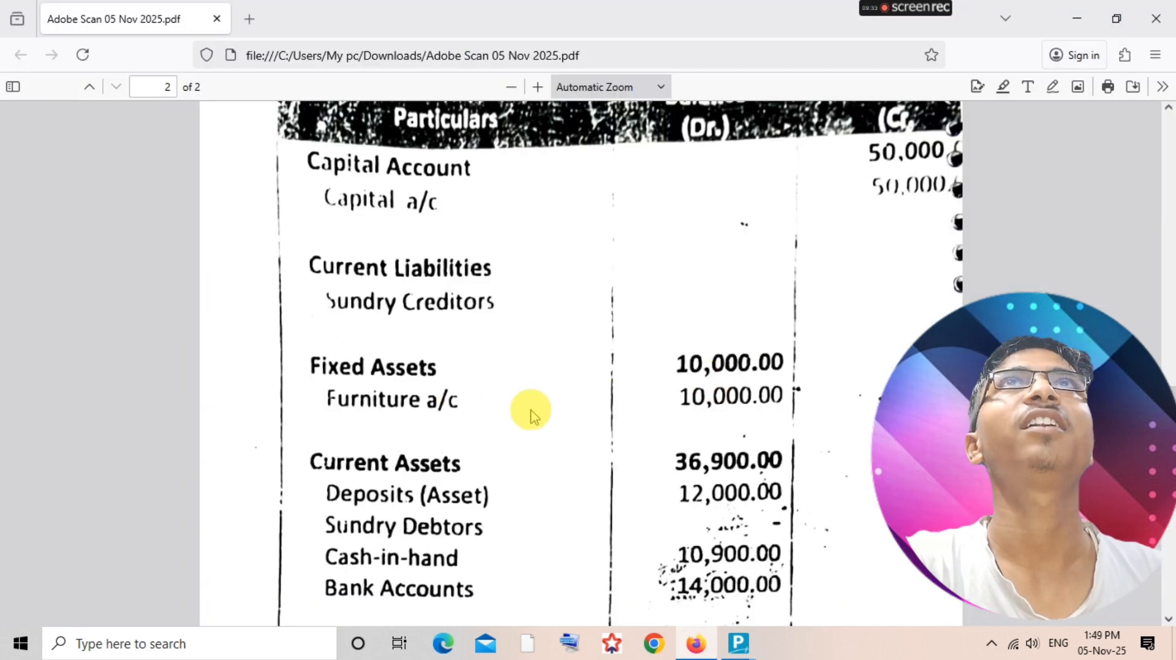
key(alt+Tab)
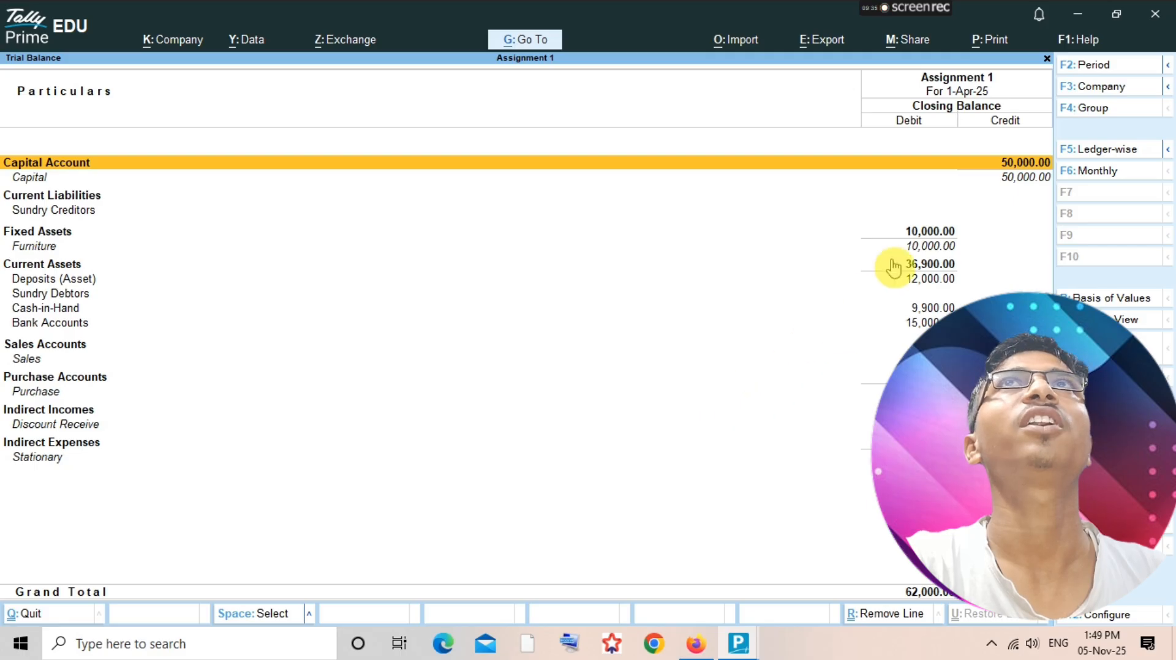
key(alt+Tab)
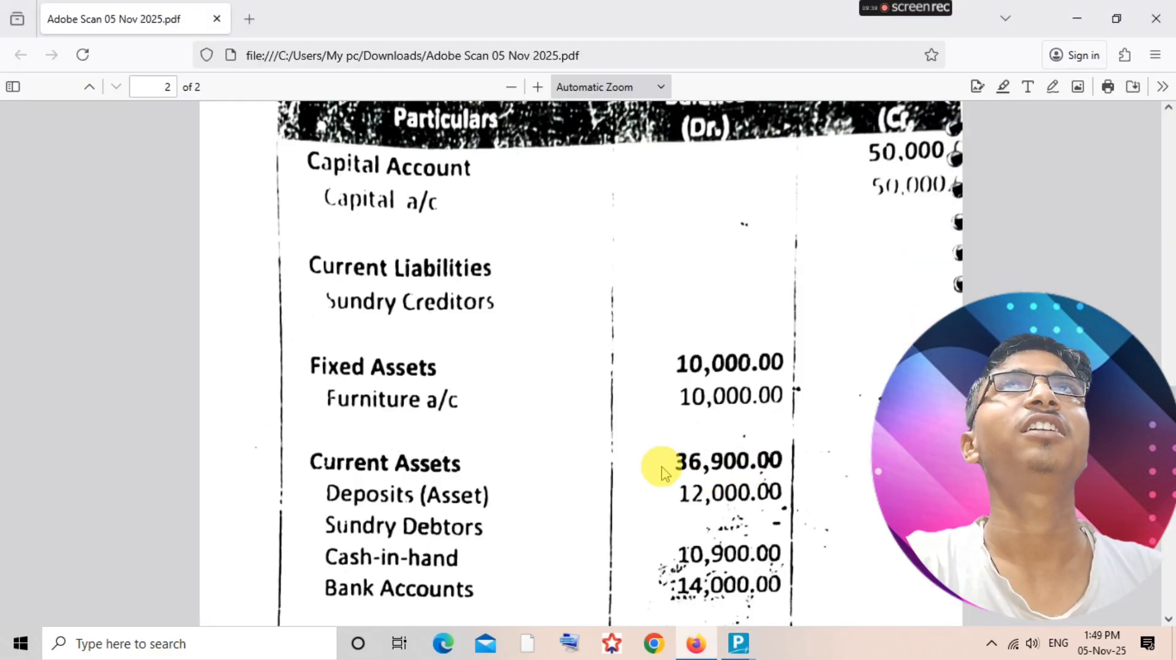
key(alt+Tab)
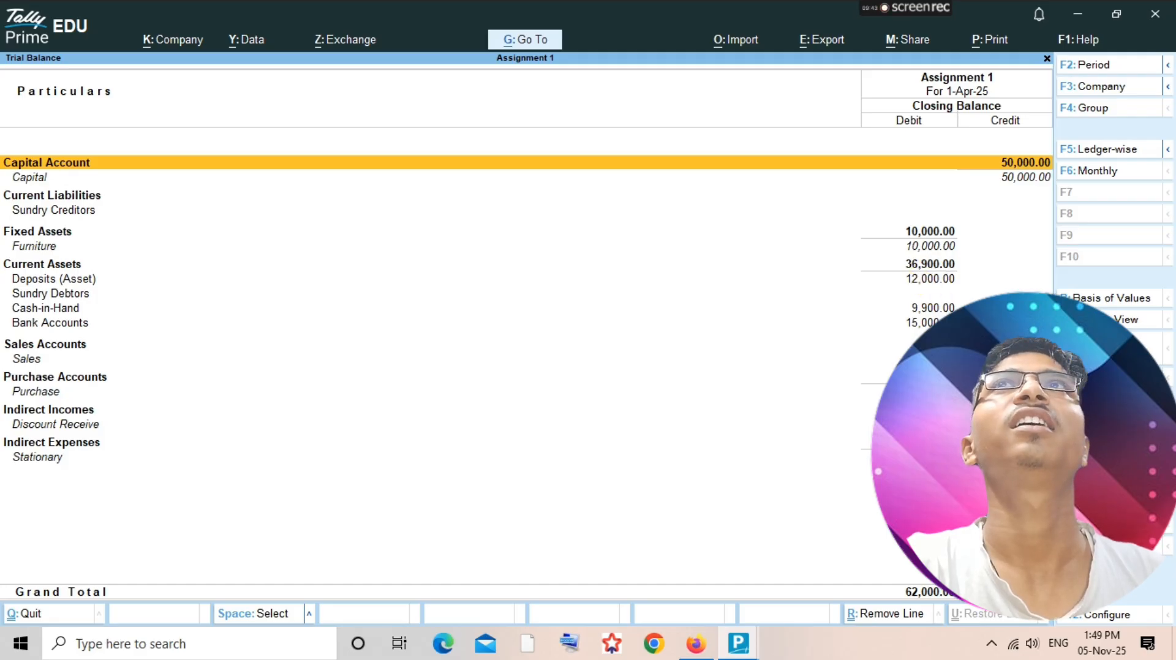
Compare the sales, purchase, indirect income and indirect expense figures and the grand total between the PDF's trial balance and TallyPrime.
key(alt+Tab)
scroll(810, 506, down, 3)
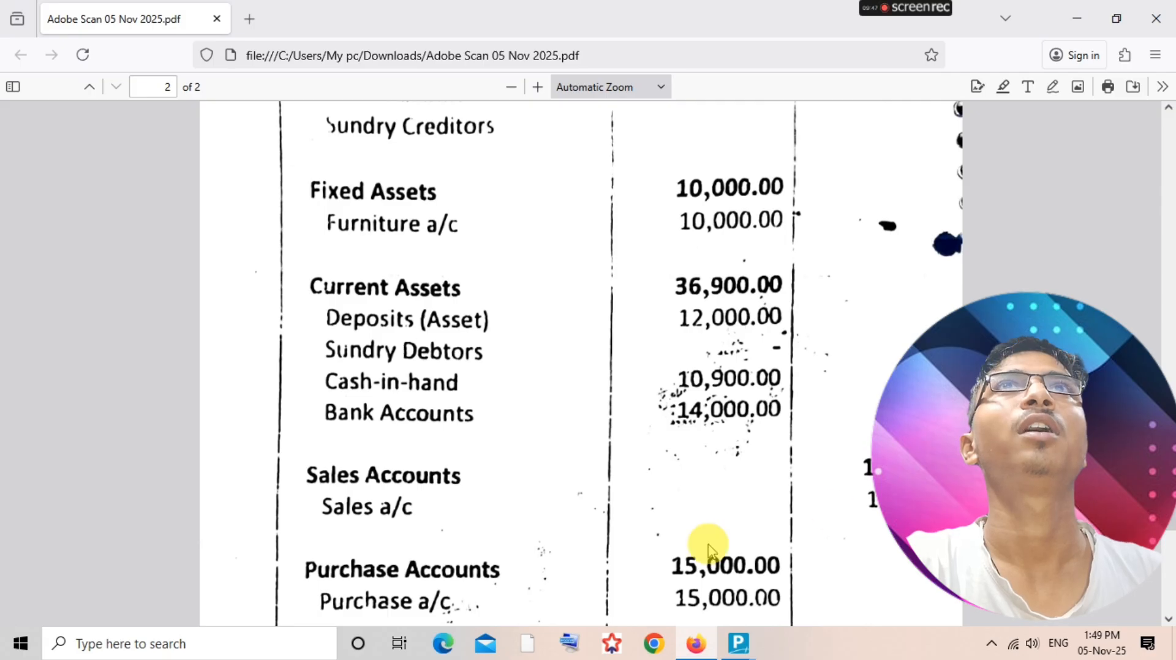
scroll(704, 538, down, 3)
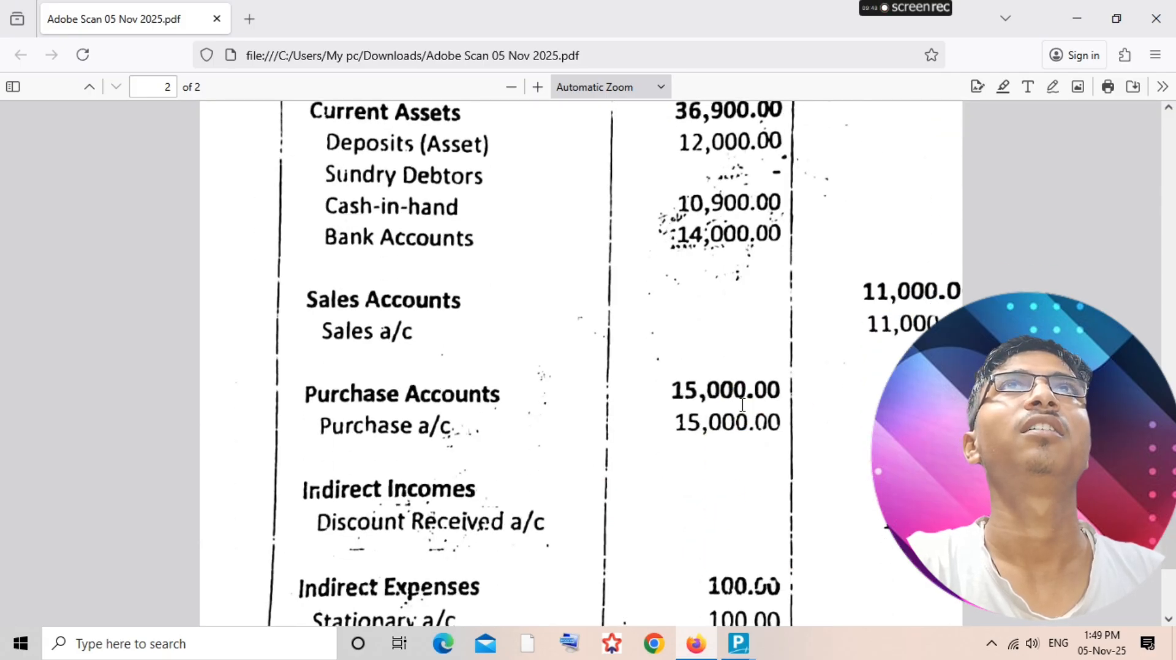
key(alt+Tab)
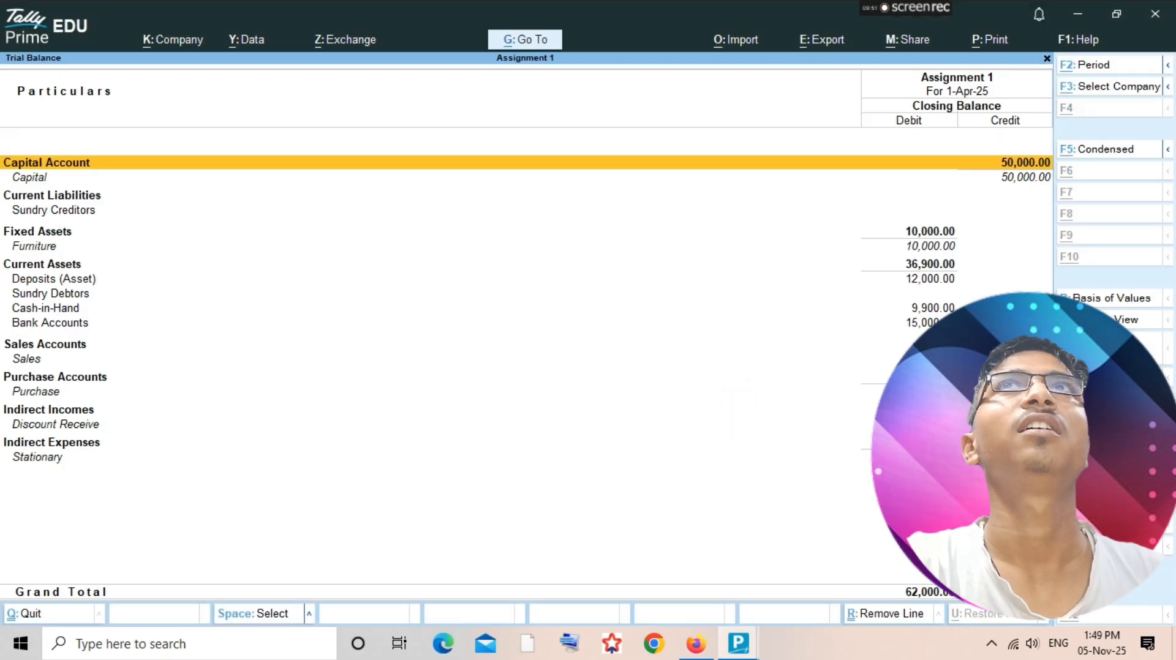
key(alt+Tab)
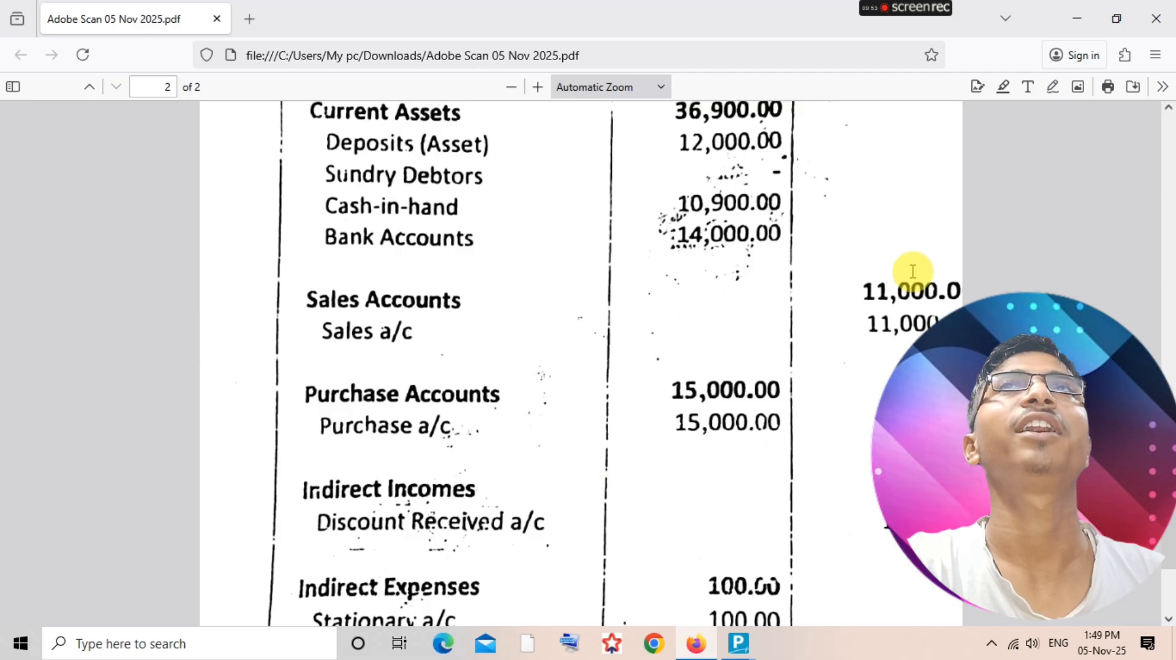
key(alt+Tab)
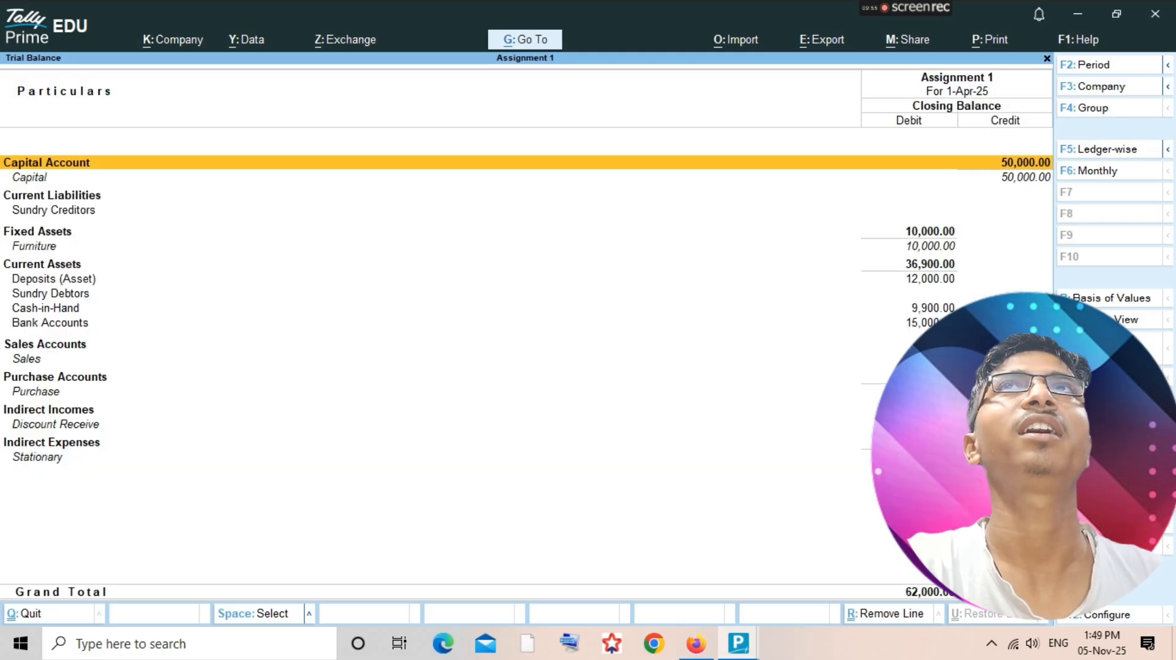
key(alt)
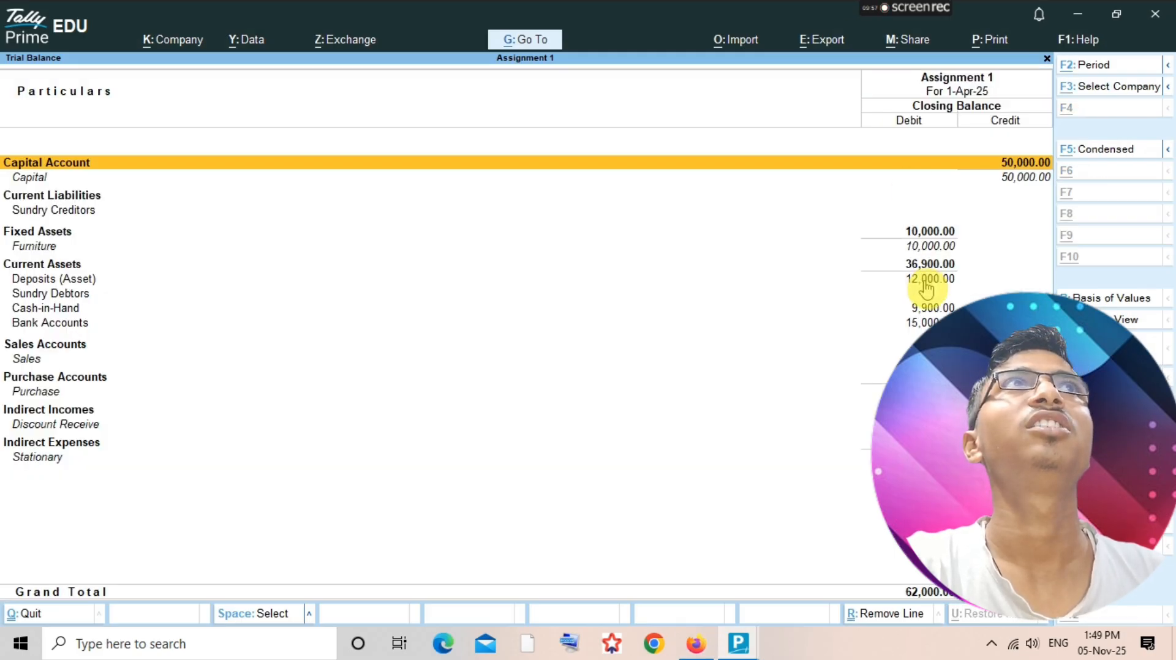
key(alt+Tab)
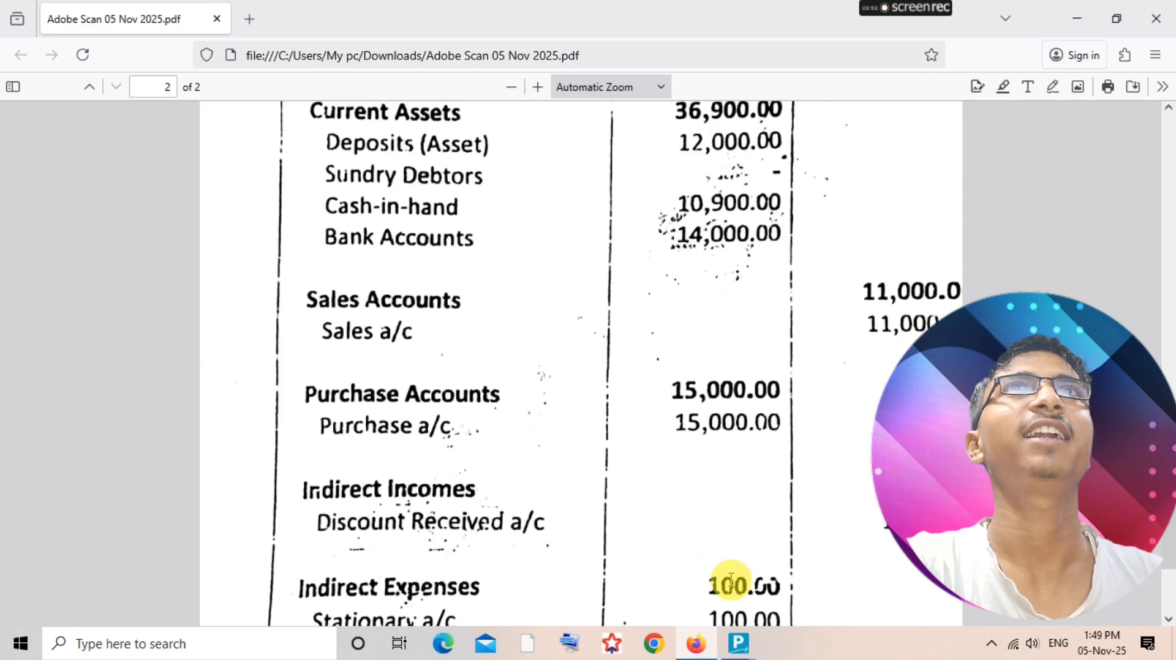
scroll(731, 578, down, 3)
key(alt+Tab)
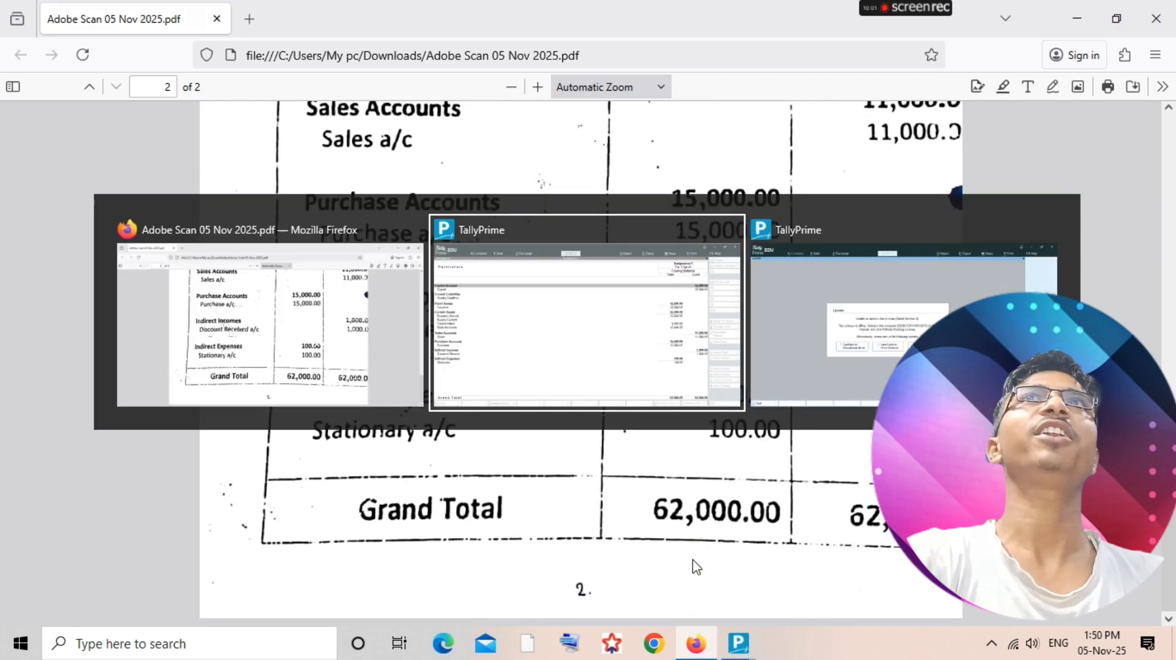